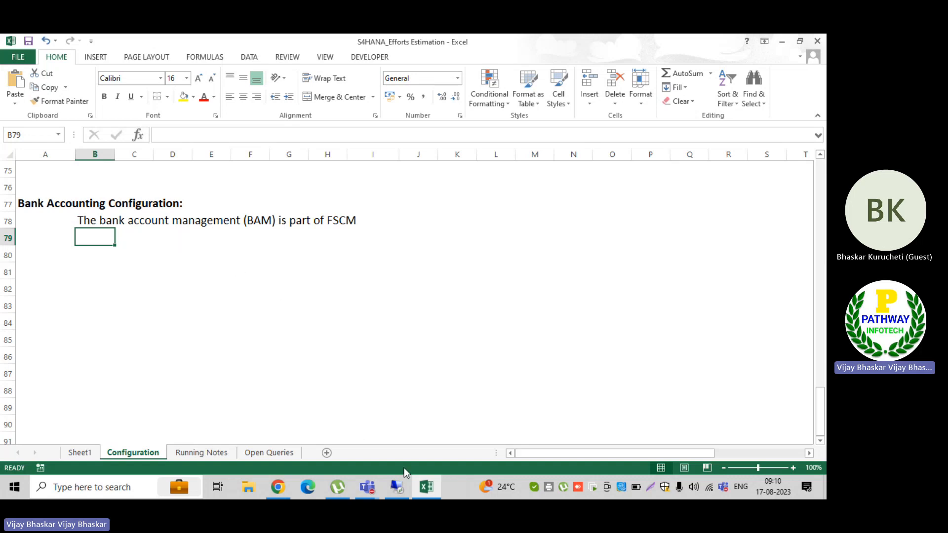
In the remote SAP session, open the SAP Reference IMG and expand Financial Supply Chain Management down to Cash and Liquidity Management
left_click(399, 487)
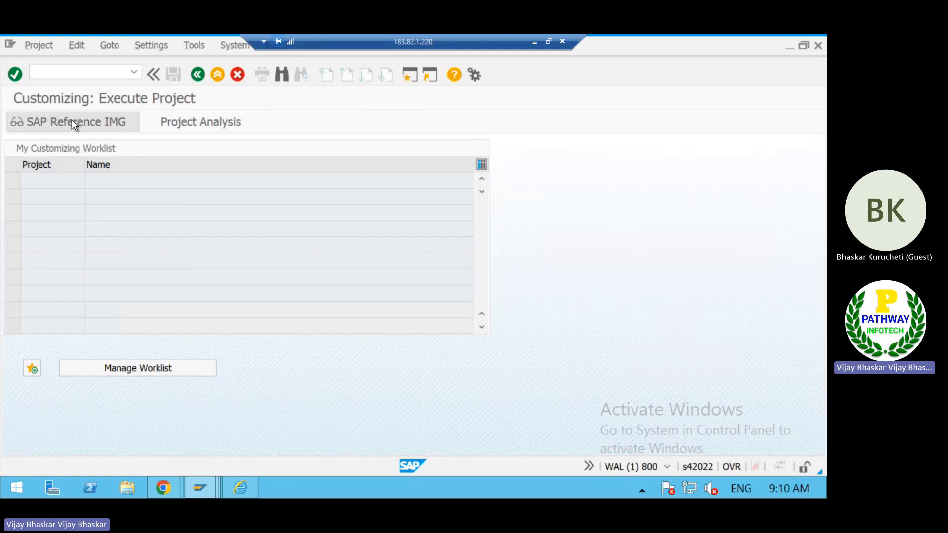
left_click(72, 119)
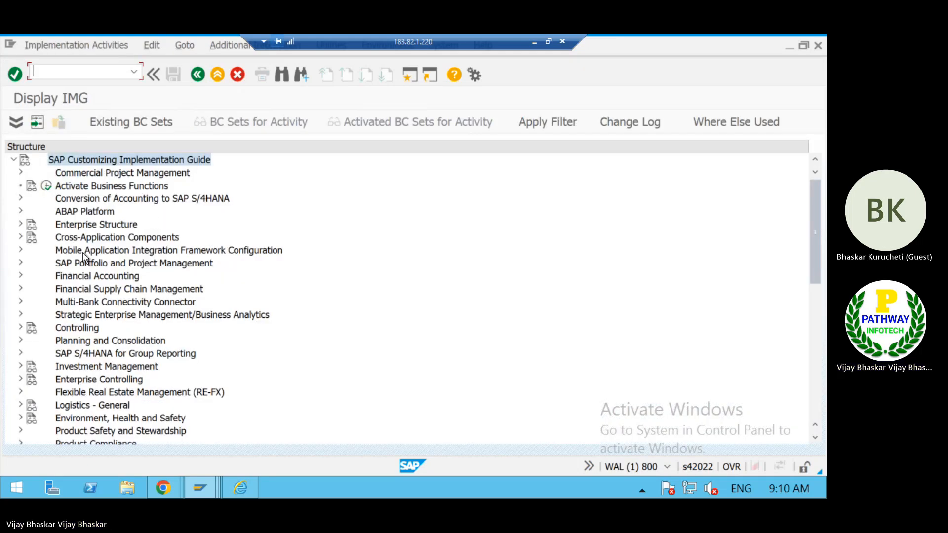
left_click(66, 292)
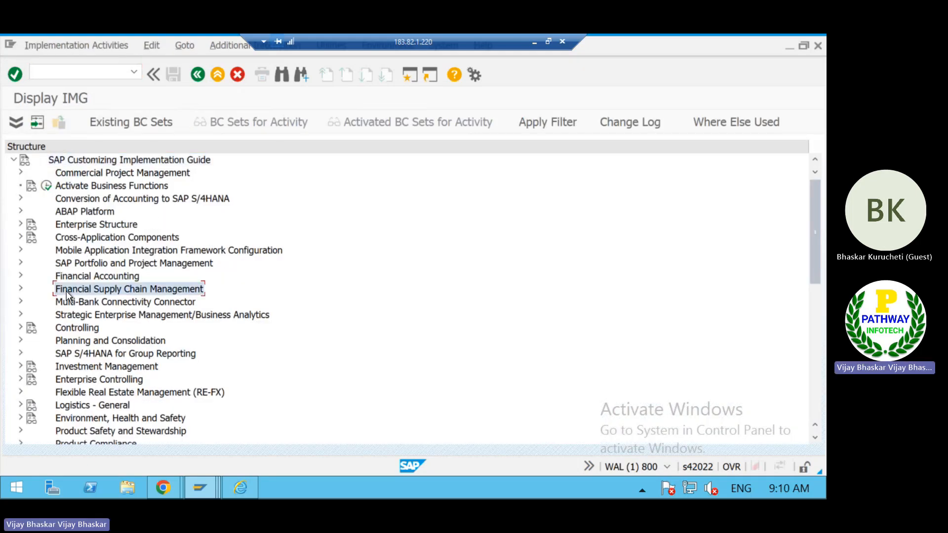
double_click(66, 291)
key("Down")
key("Down")
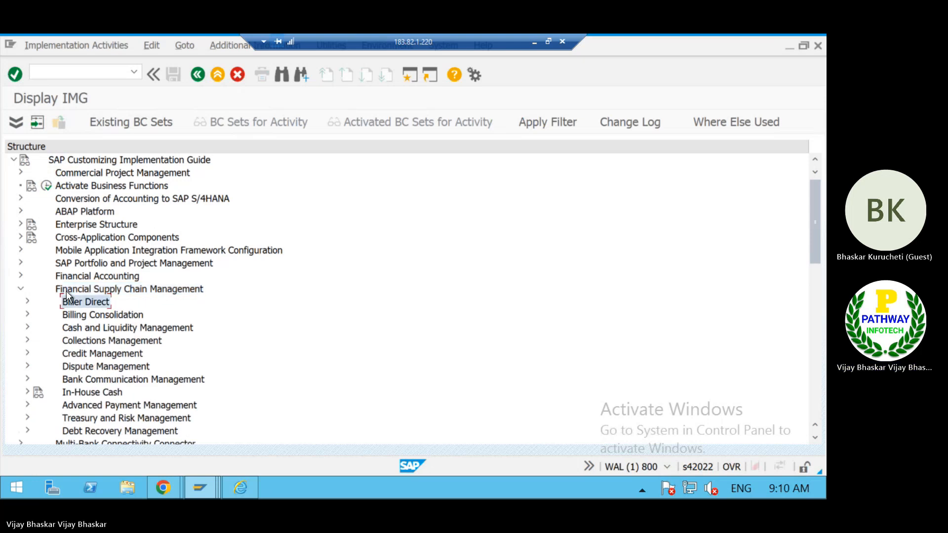
key("Down")
key("Right")
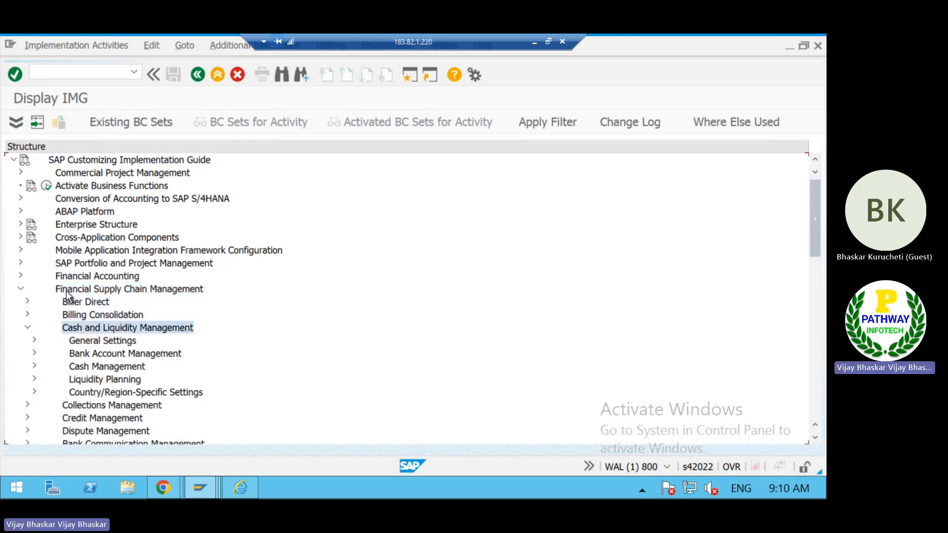
Look through the activities under Bank Account Management and collapse that node again
key("Down")
key("Down")
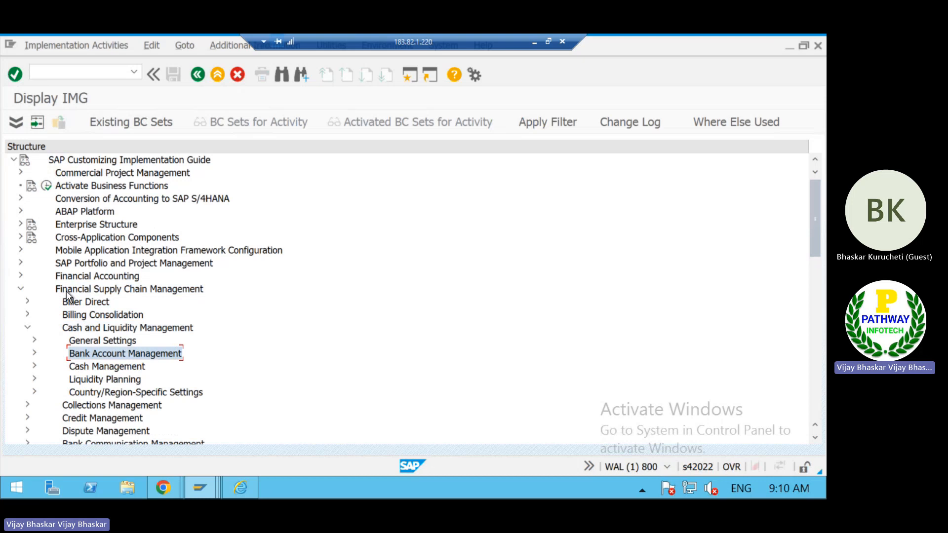
key("Right")
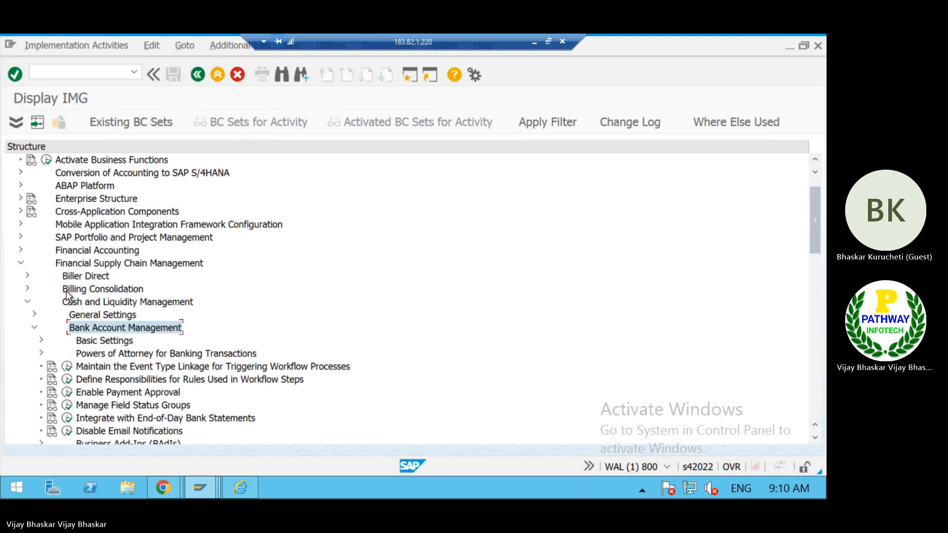
key("Left")
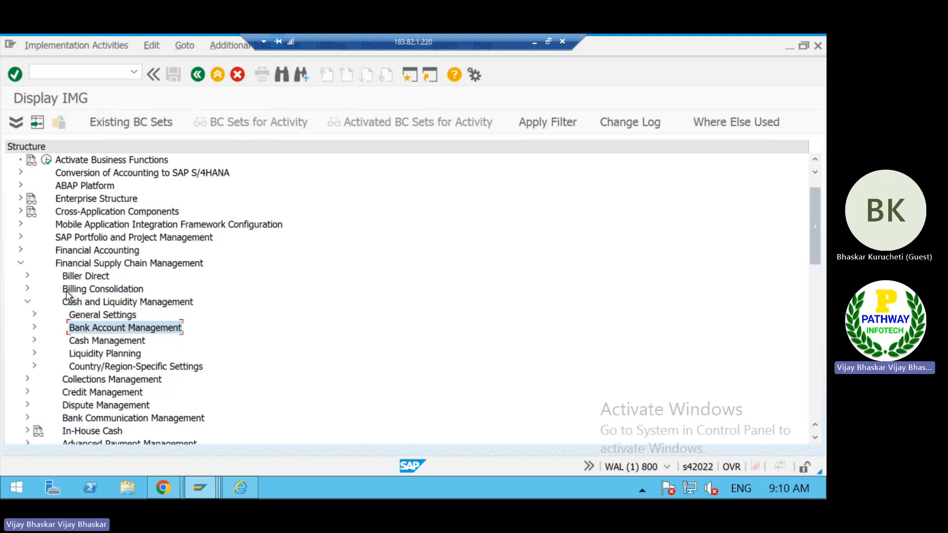
Expand General Settings under Cash and Liquidity Management and open its Basic Settings activity
key("Up")
key("Right")
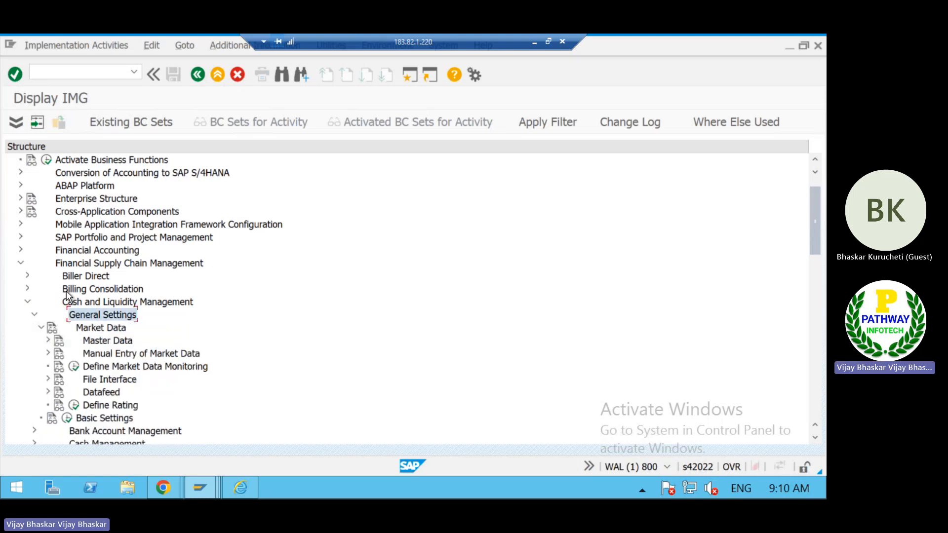
key("Down")
key("Down")
key("Down")
key("Down")
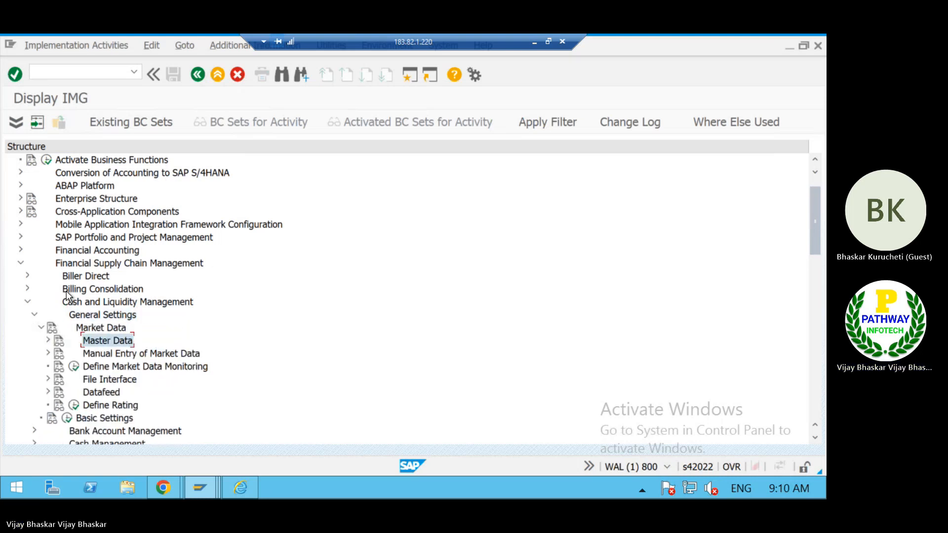
key("Down")
key("Down")
key("Down")
key("Down")
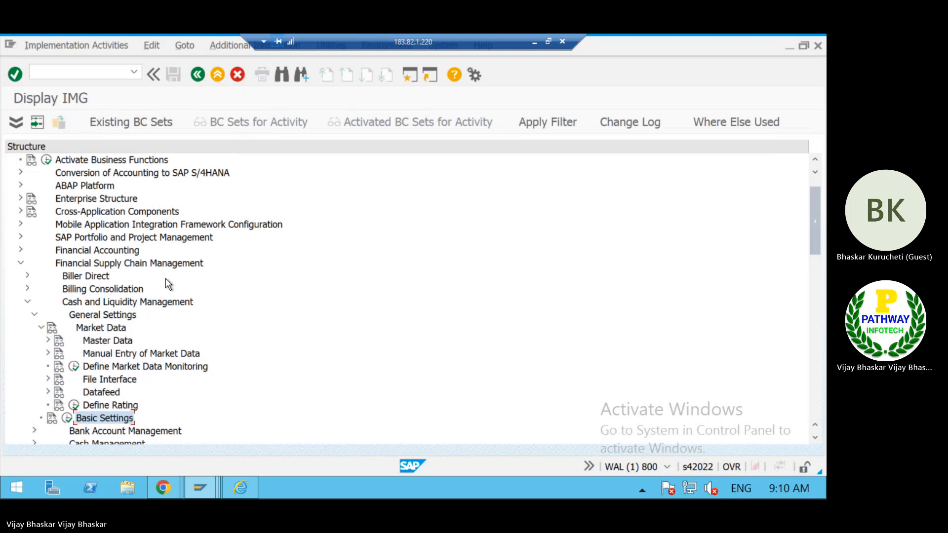
scroll(158, 282, "down", 2)
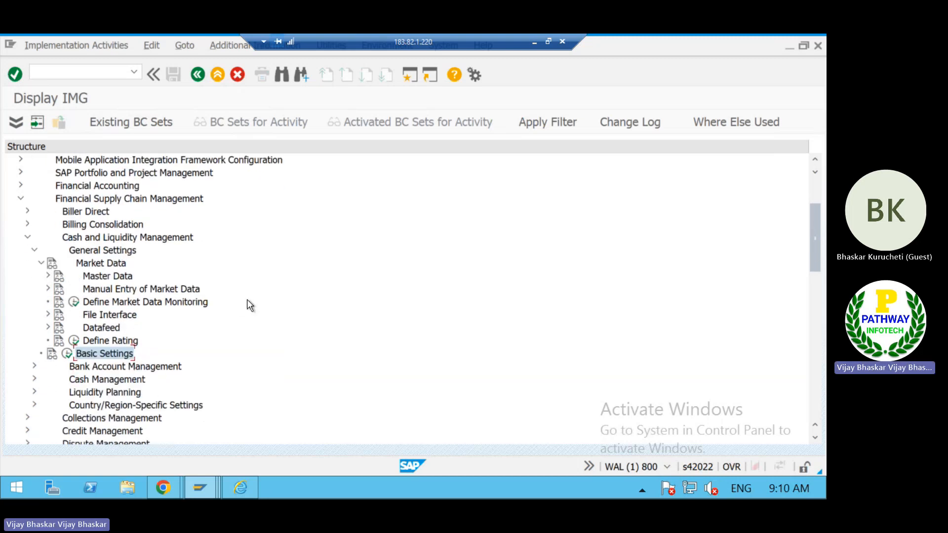
left_click(67, 354)
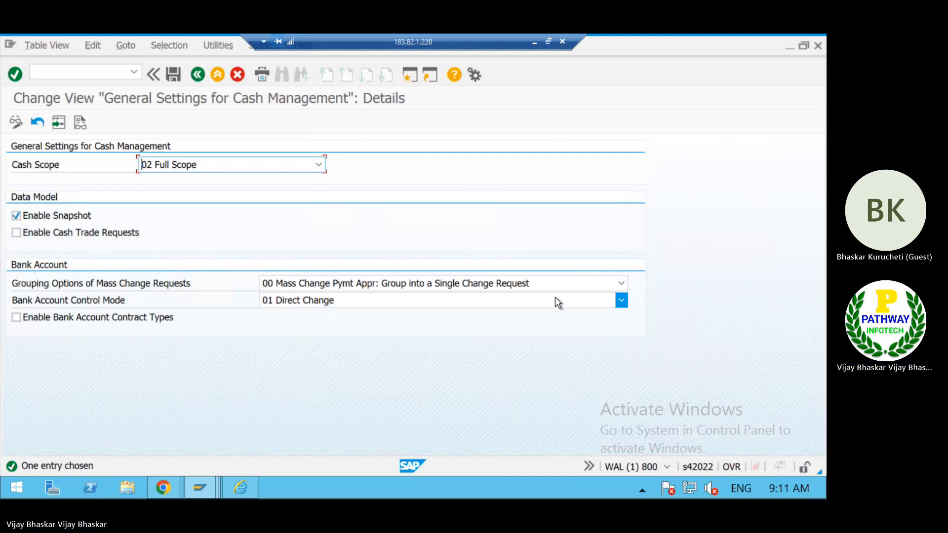
Review the available options for Grouping Options of Mass Change Requests and Bank Account Control Mode without changing them
left_click(622, 284)
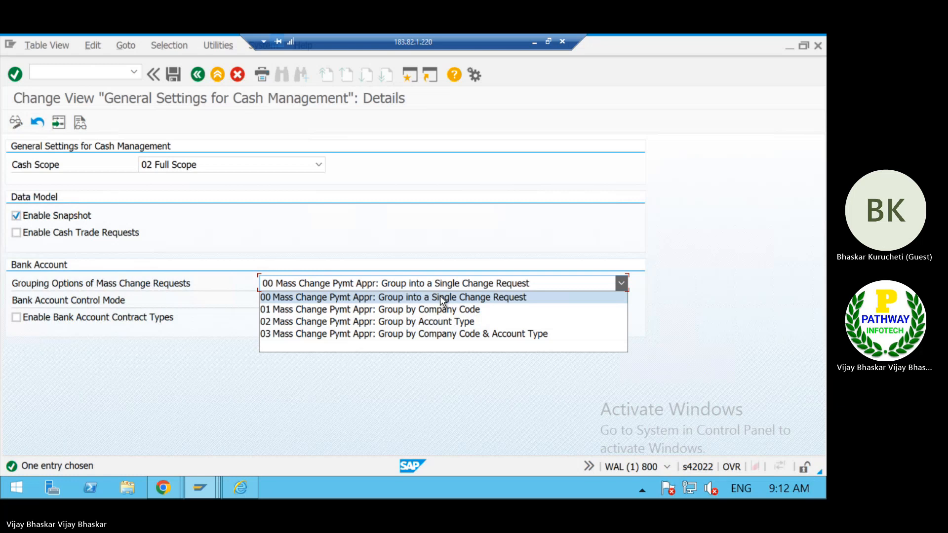
left_click(215, 361)
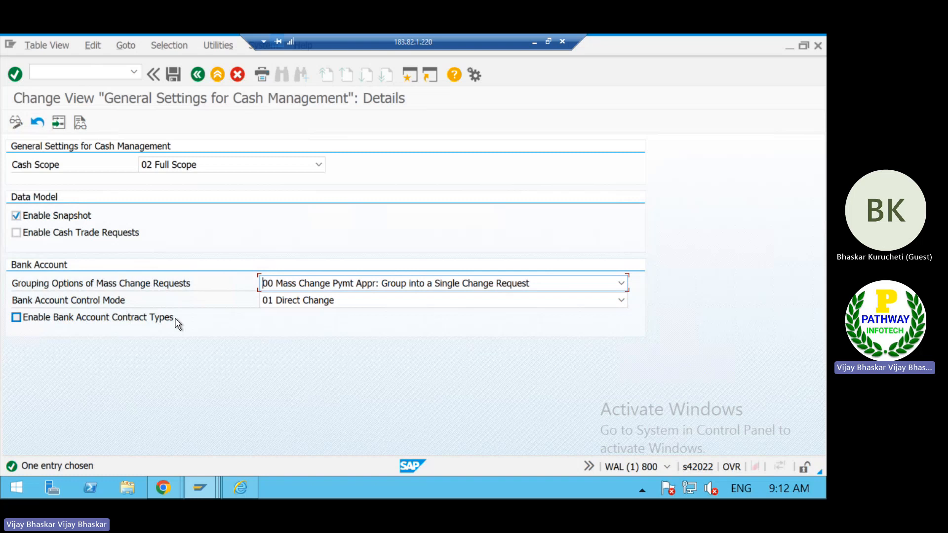
left_click(387, 299)
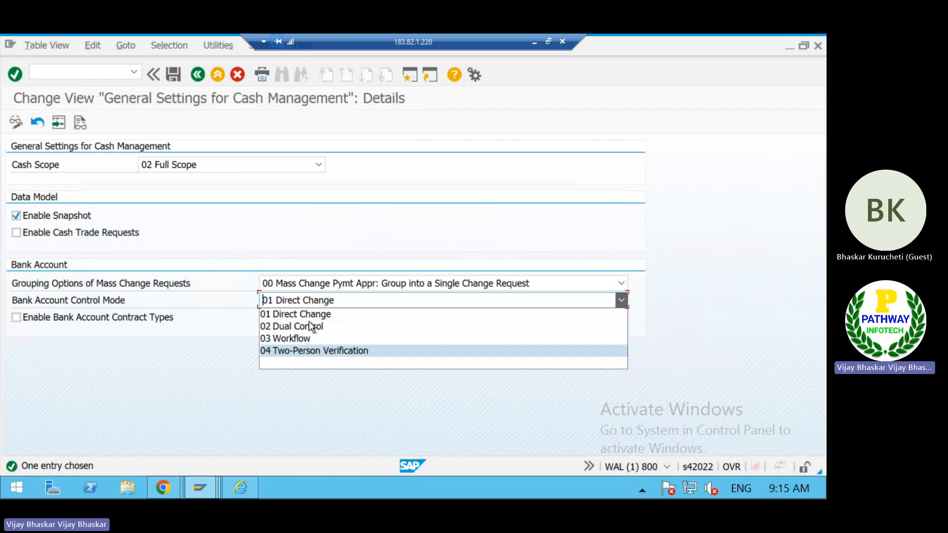
left_click(190, 363)
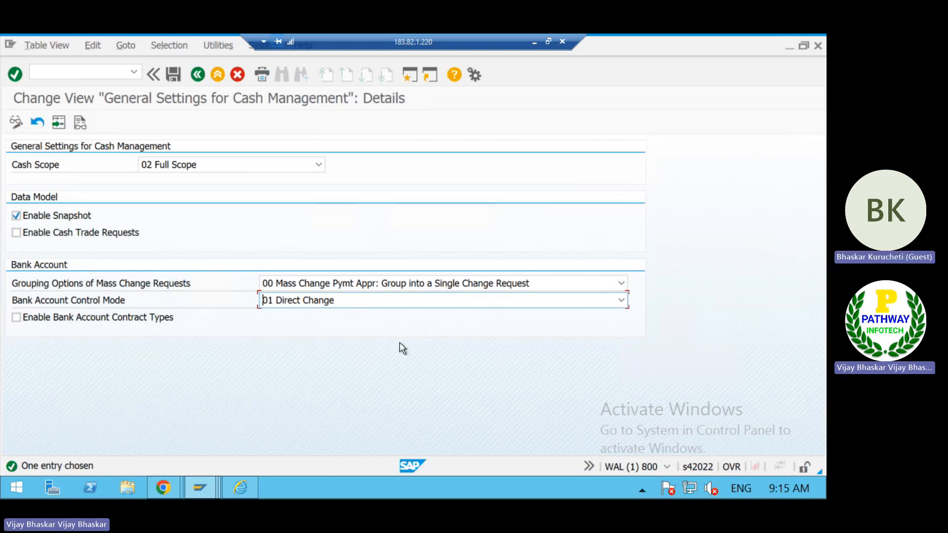
left_click(353, 301)
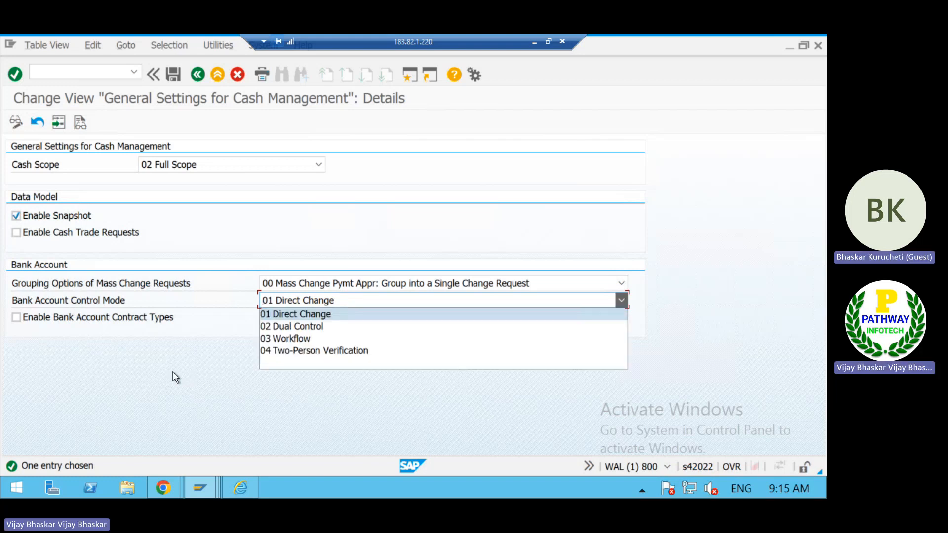
left_click(176, 378)
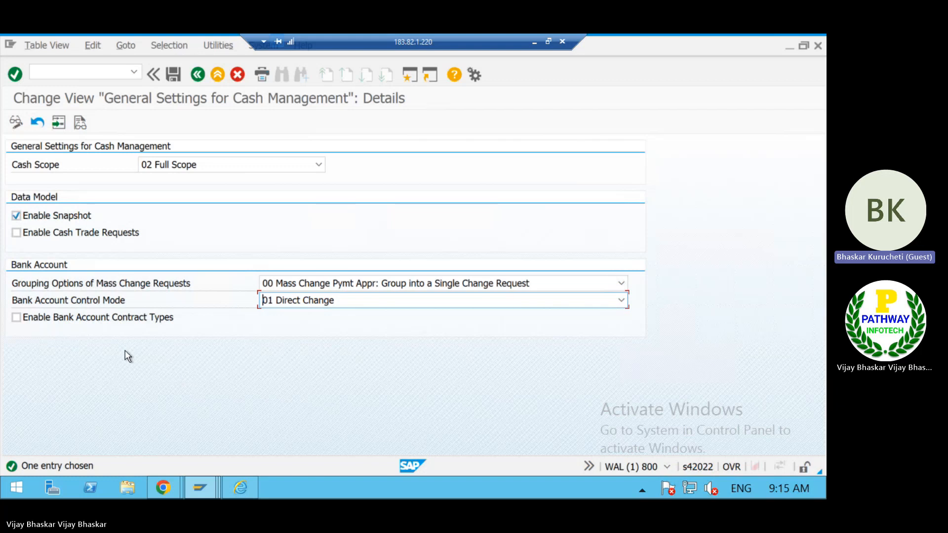
left_click(334, 301)
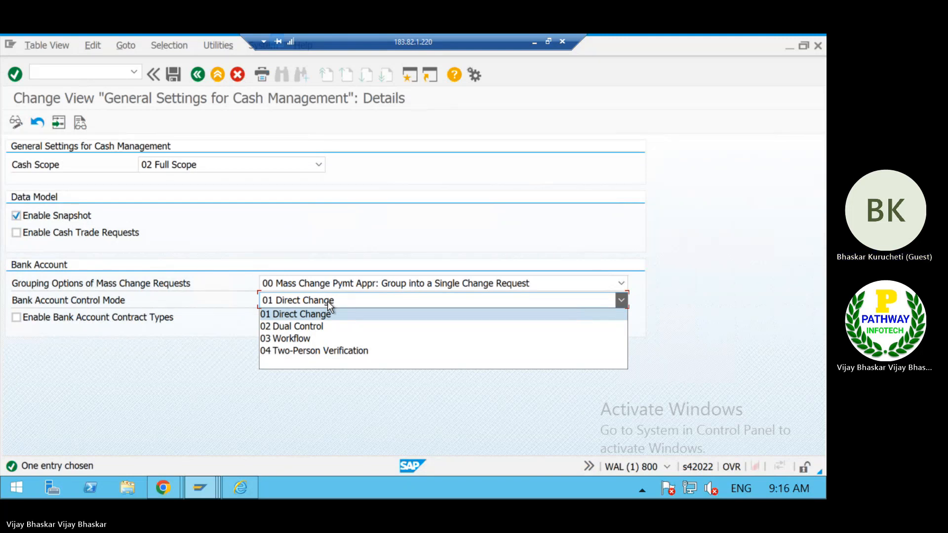
left_click(206, 351)
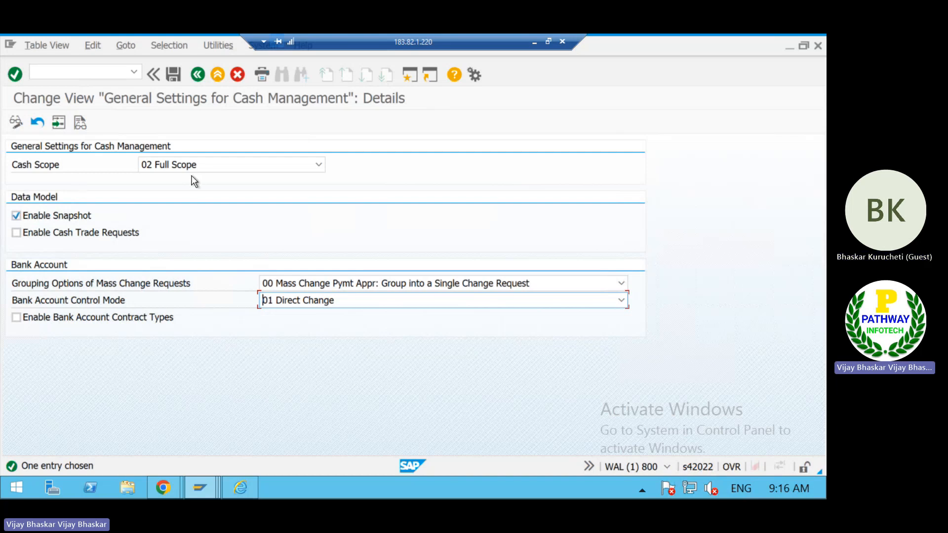
Set the Cash Scope to 01 Basic Scope and turn off Enable Snapshot, acknowledging the information message
left_click(248, 164)
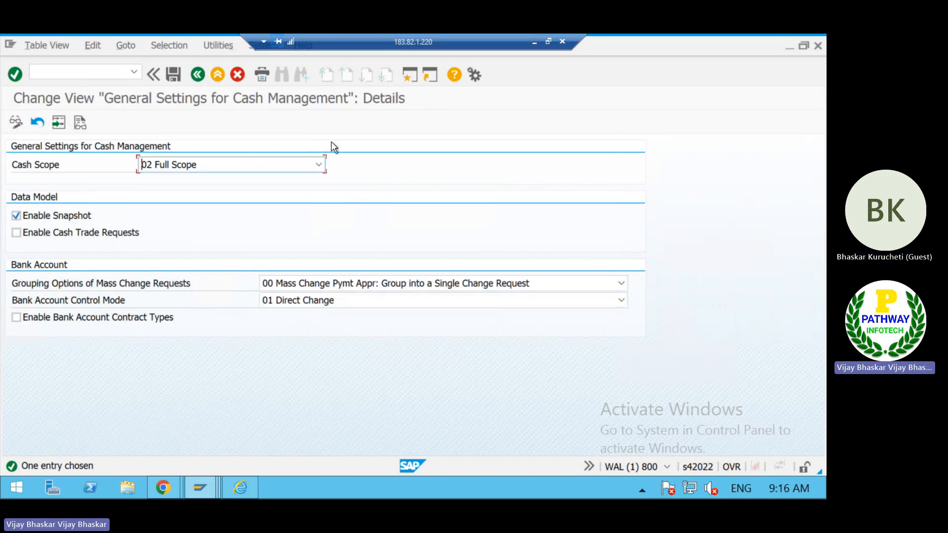
left_click(319, 165)
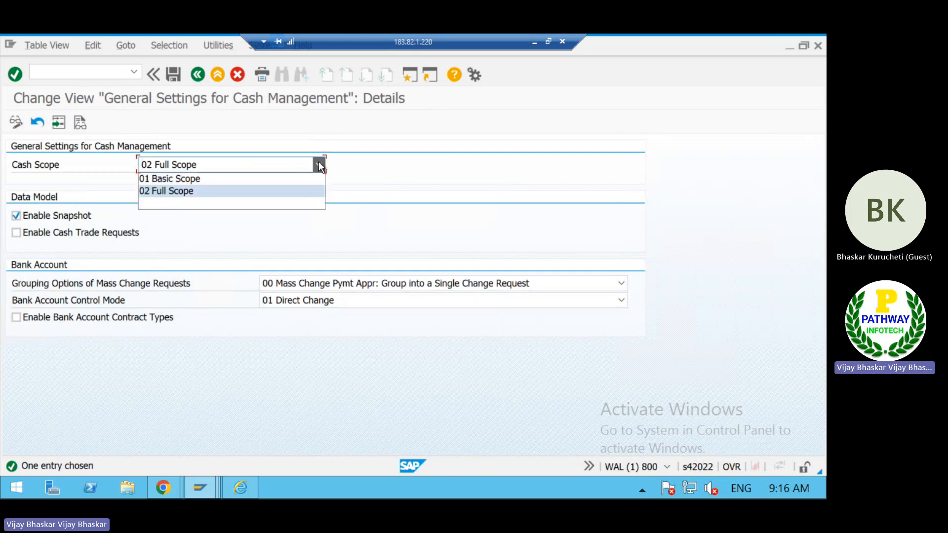
left_click(185, 181)
left_click(16, 217)
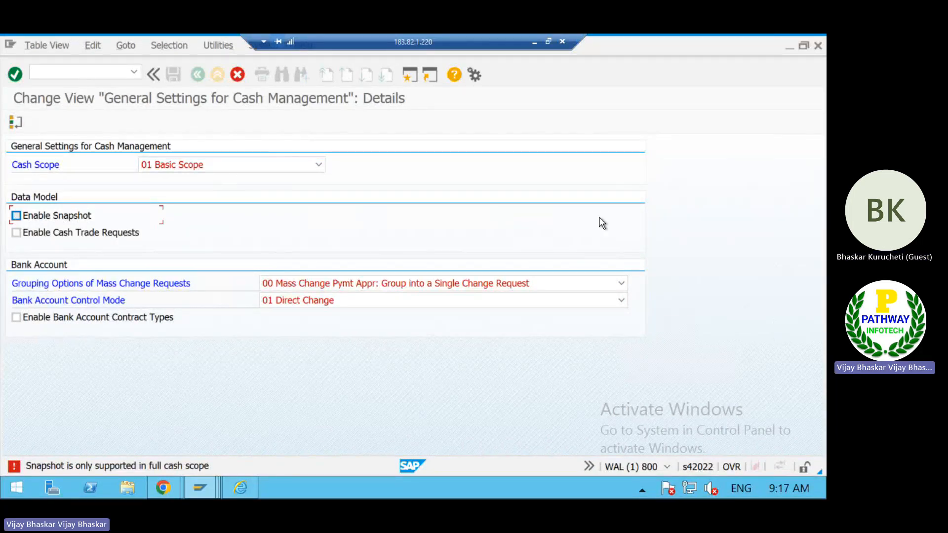
key("Return")
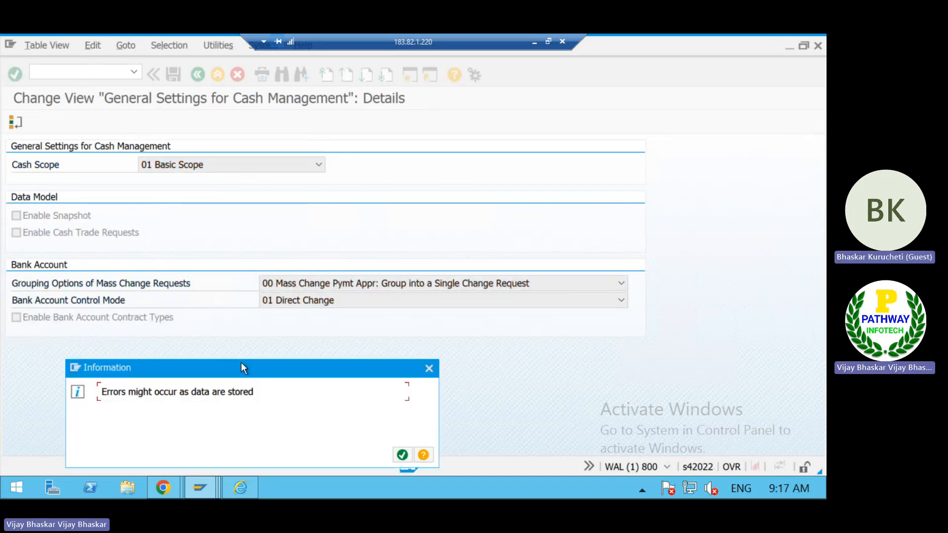
key("Return")
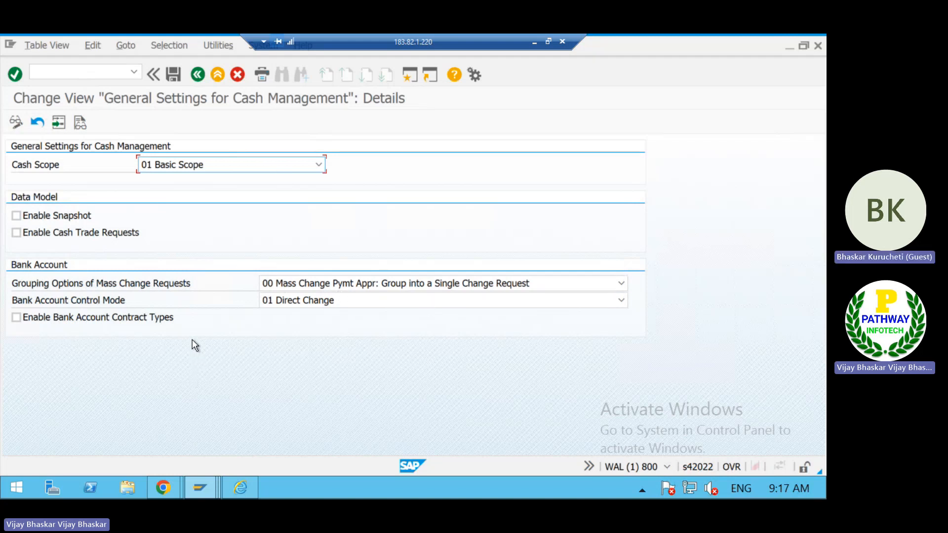
Set the Cash Scope to 02 Full Scope, acknowledge the information message, and turn on Enable Snapshot
left_click(204, 168)
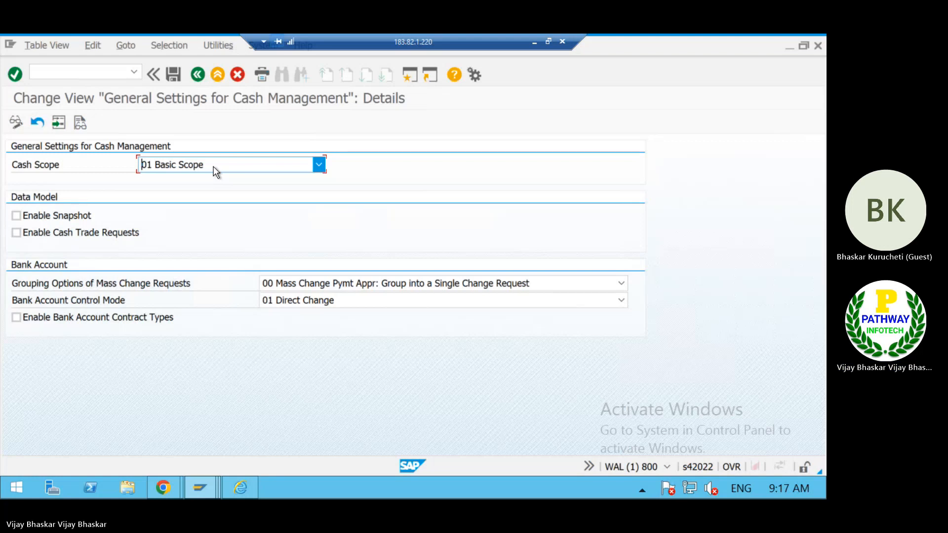
left_click(216, 172)
left_click(184, 191)
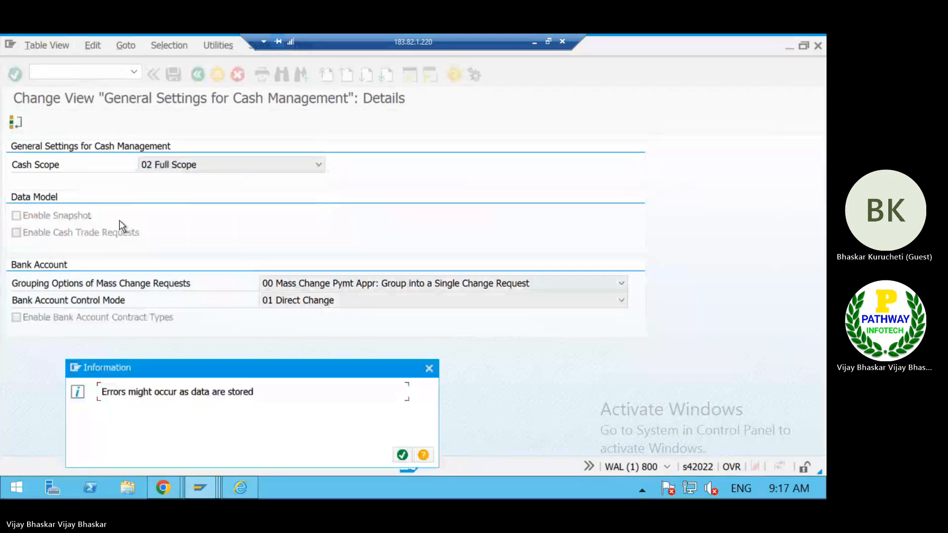
key("Return")
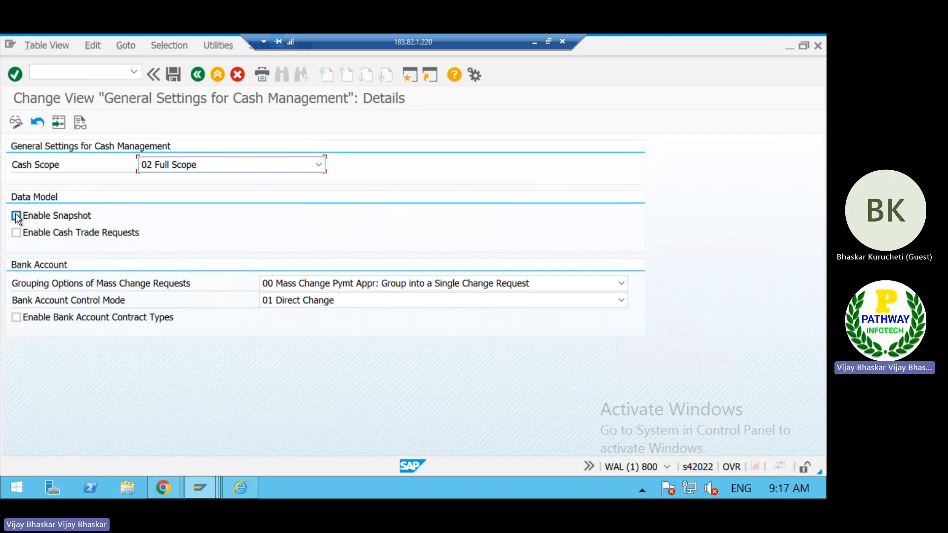
left_click(152, 216)
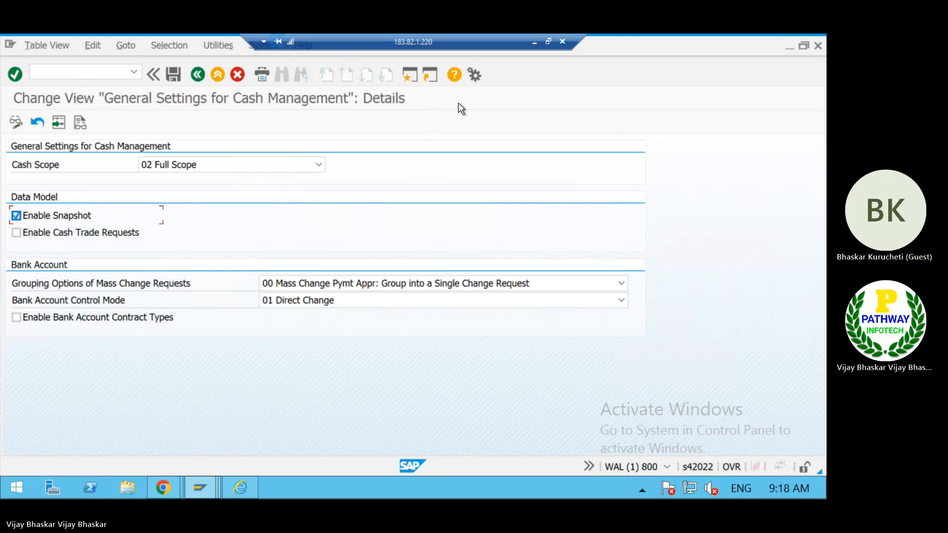
Switch to the Excel notes and enter "We want to do cahs flow forcast based on past year transactions" in cell B80
left_click(535, 45)
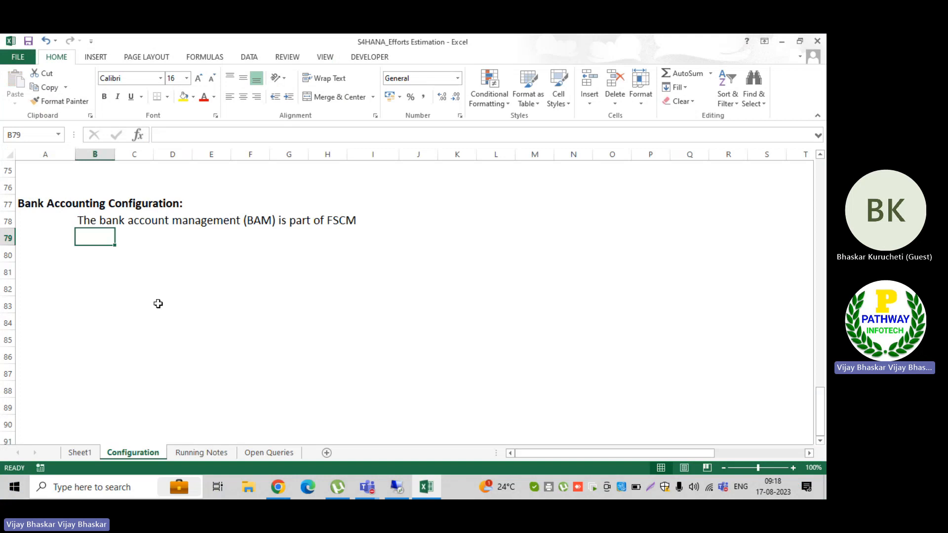
key("Return")
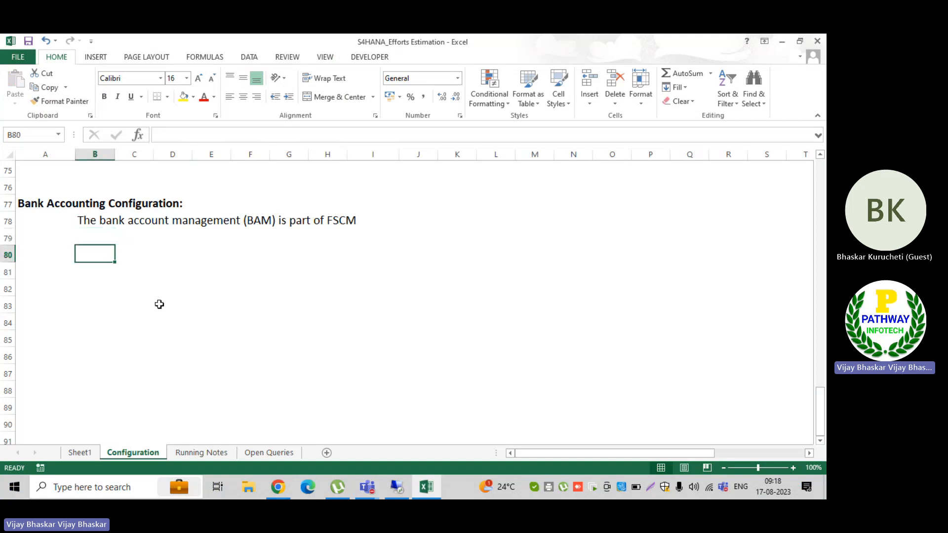
type("We want to ")
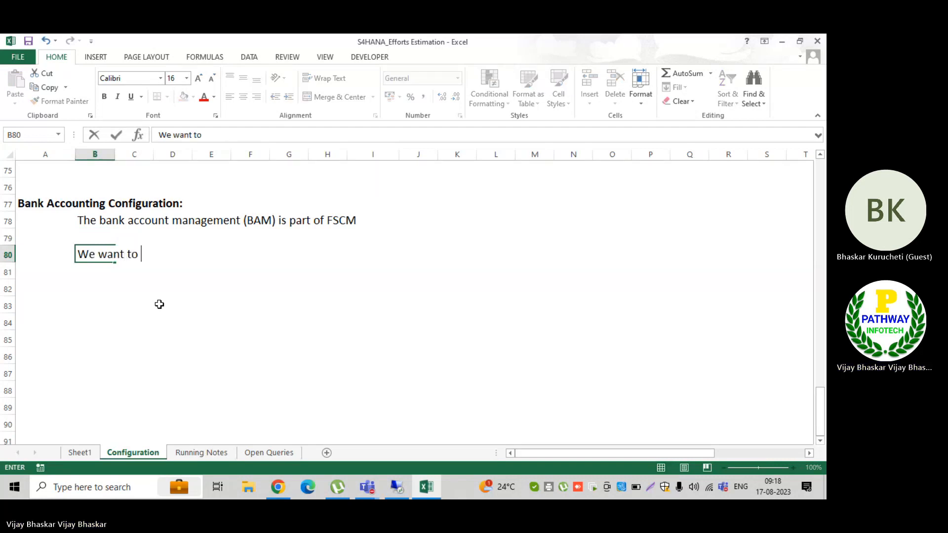
type("do cahs ")
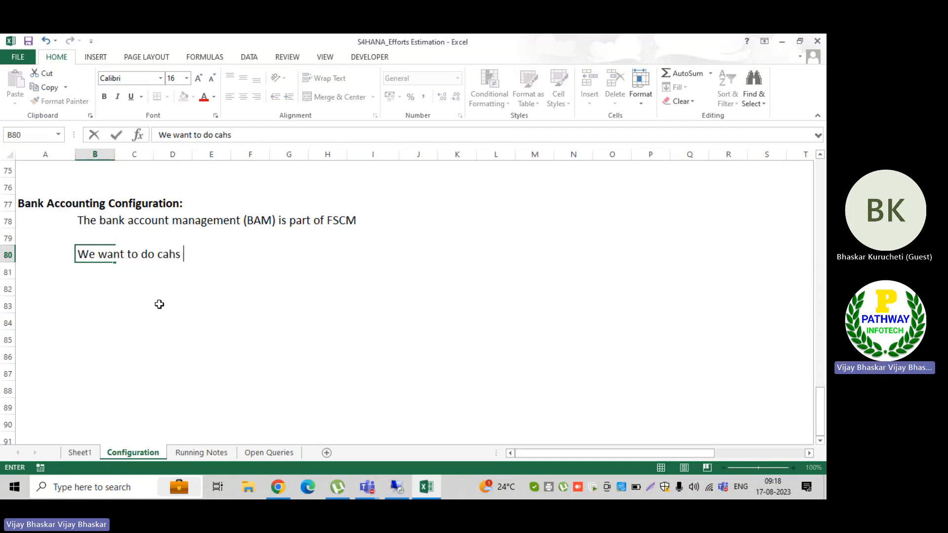
type("flow forcaset")
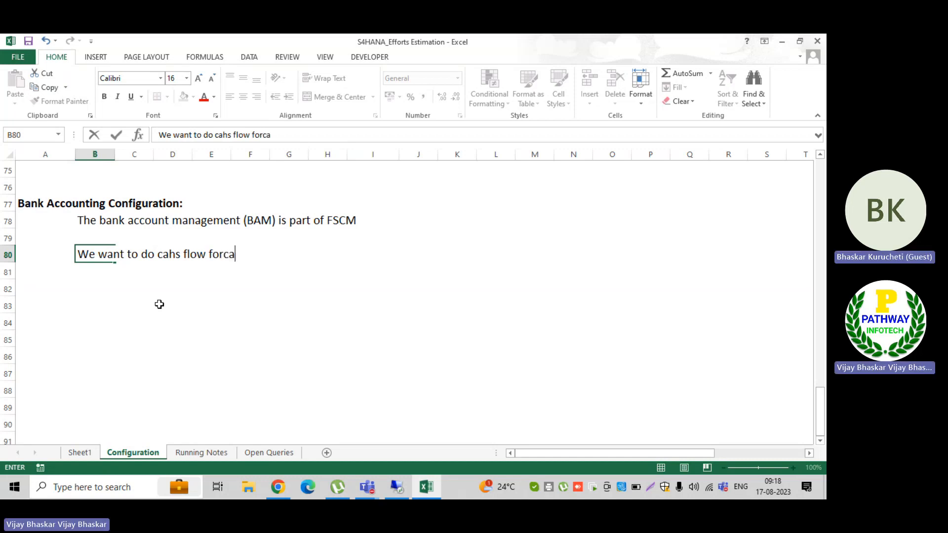
key("BackSpace")
key("BackSpace")
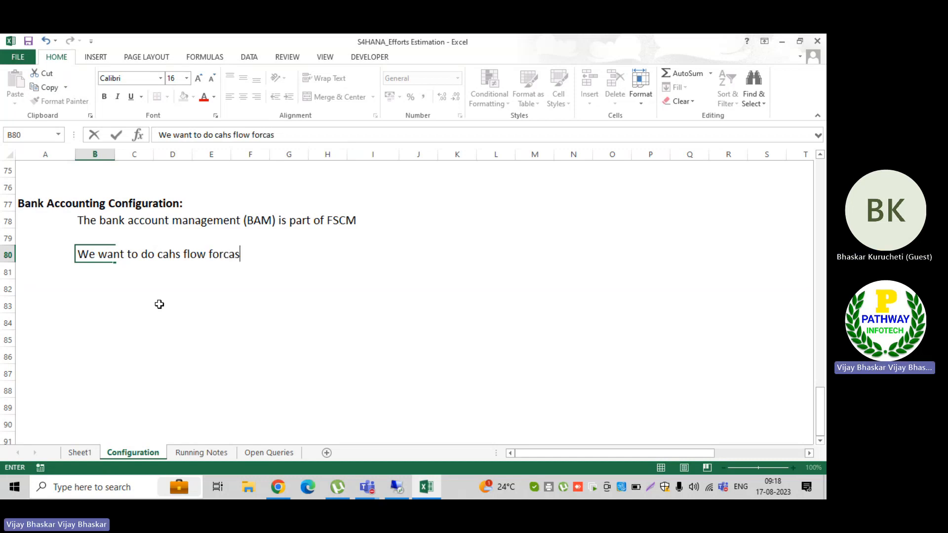
type("t bas")
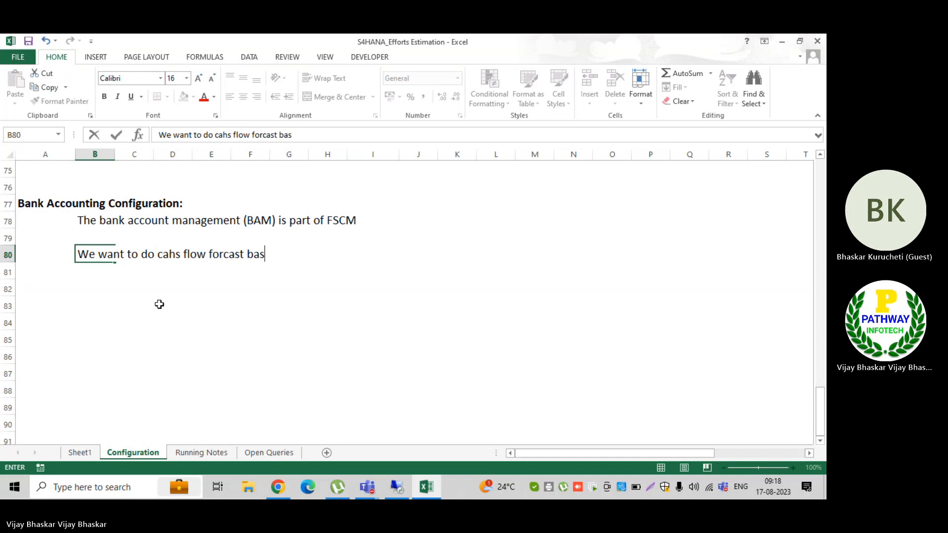
type("ed on p")
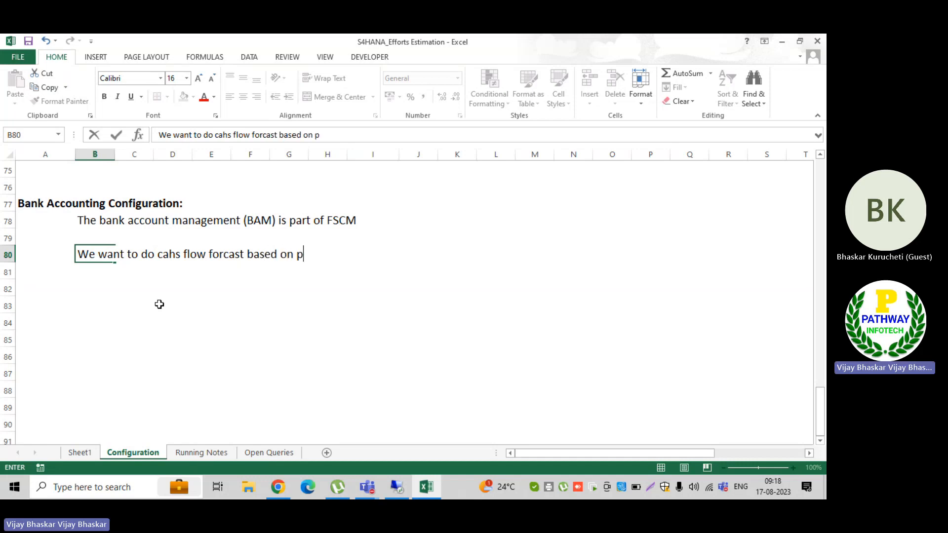
type("ast transa")
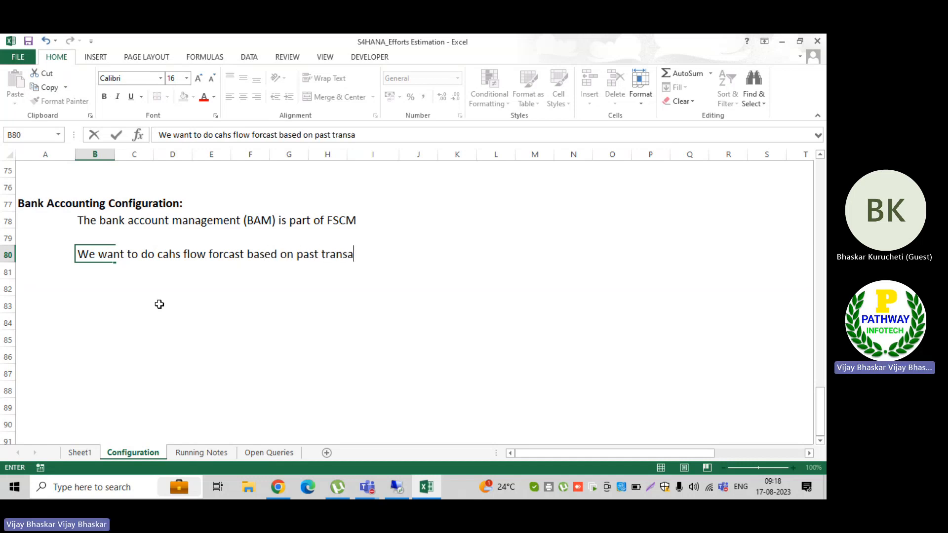
key("BackSpace")
key("BackSpace")
key("BackSpace")
key("BackSpace")
key("BackSpace")
key("BackSpace")
type("t")
key("BackSpace")
type("yer")
key("BackSpace")
type("ar transactions")
key("Return")
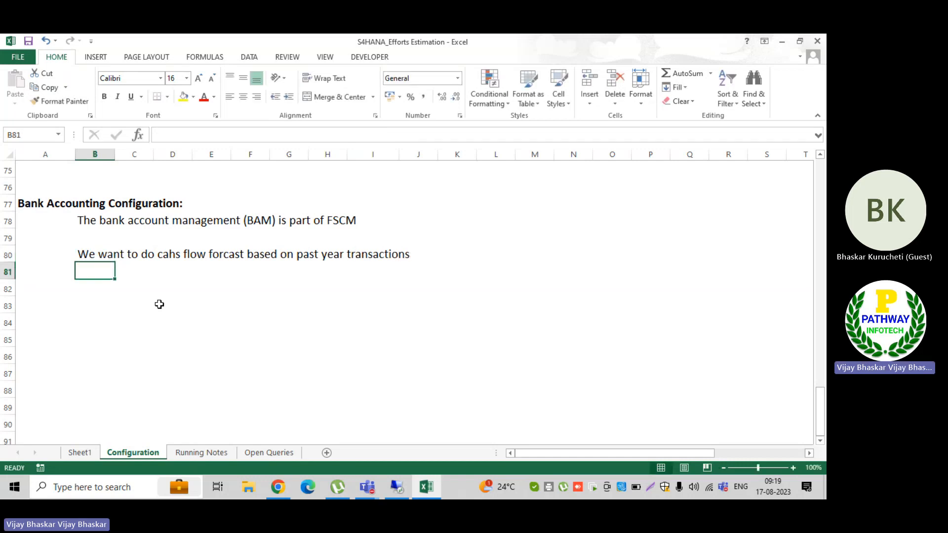
Enter "FY - 2022" in cell B81 below the cash flow forecast note
type("22")
key("BackSpace")
key("BackSpace")
type("FT")
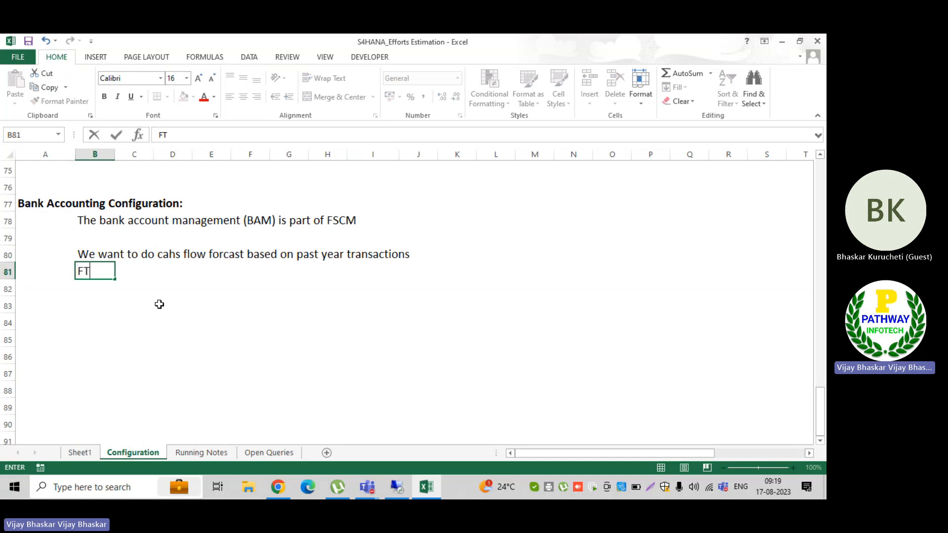
key("BackSpace")
type("Y - ")
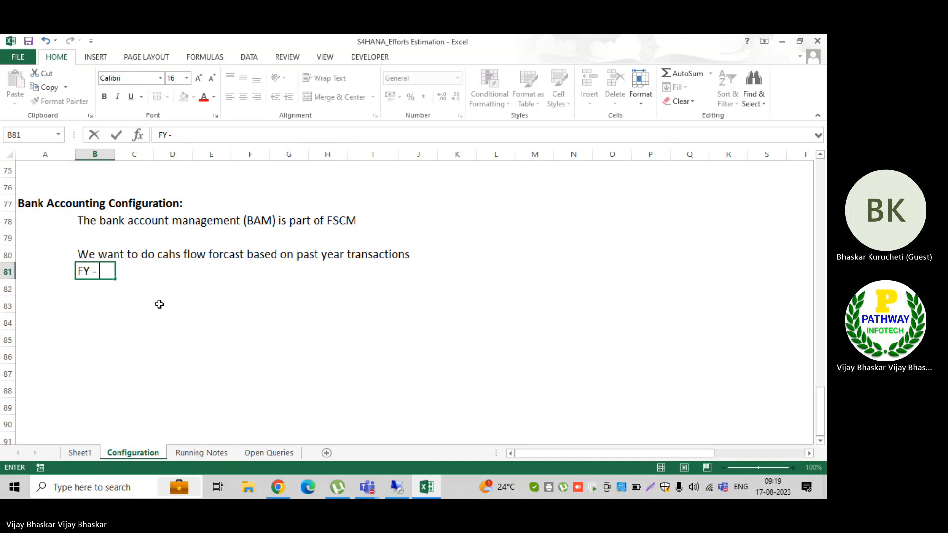
type("2022")
key("Return")
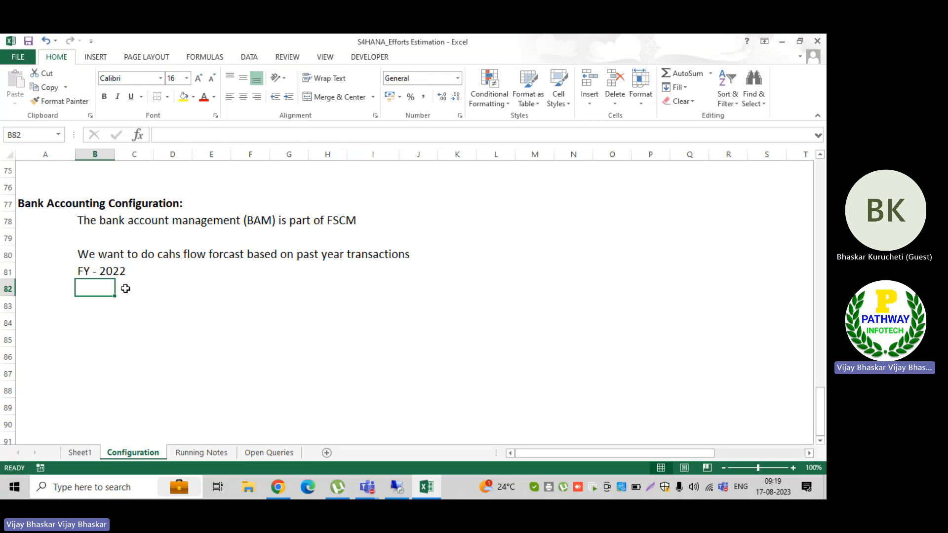
key("alt+Tab")
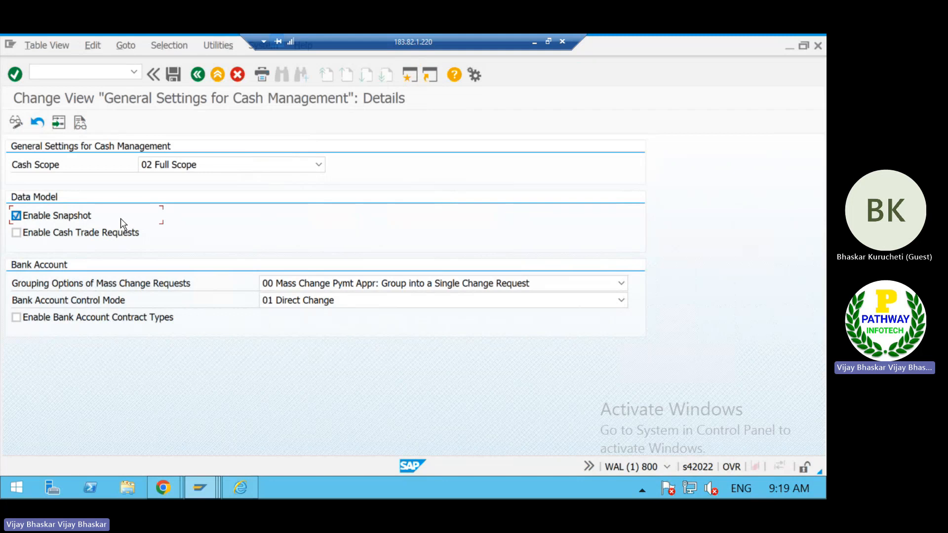
left_click(535, 43)
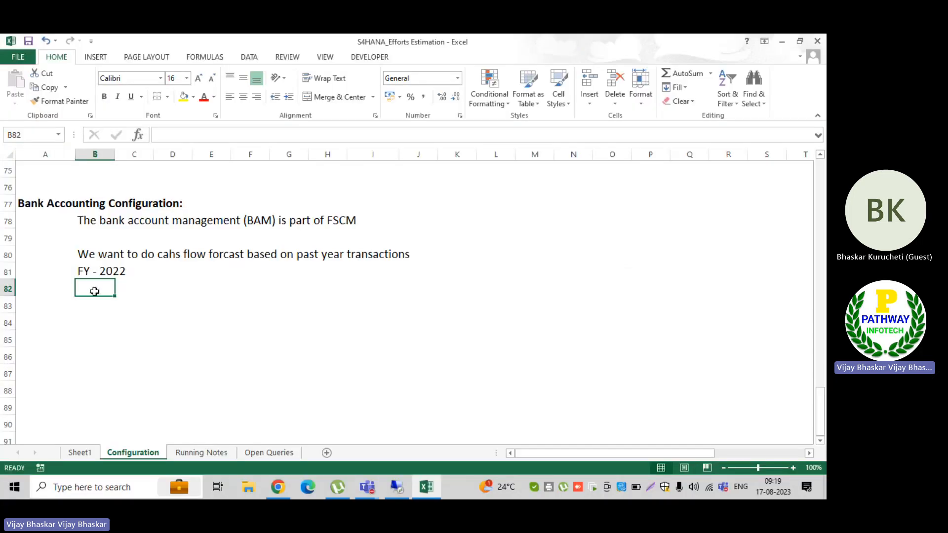
Switch back to SAP, open a new session, and run transaction spro to display the SAP Customizing Implementation Guide
key("alt+Tab")
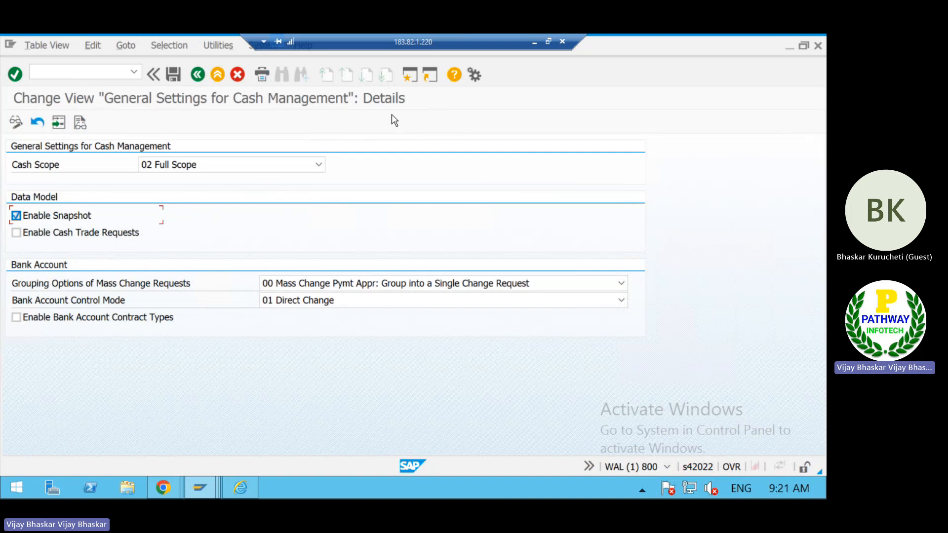
left_click(411, 79)
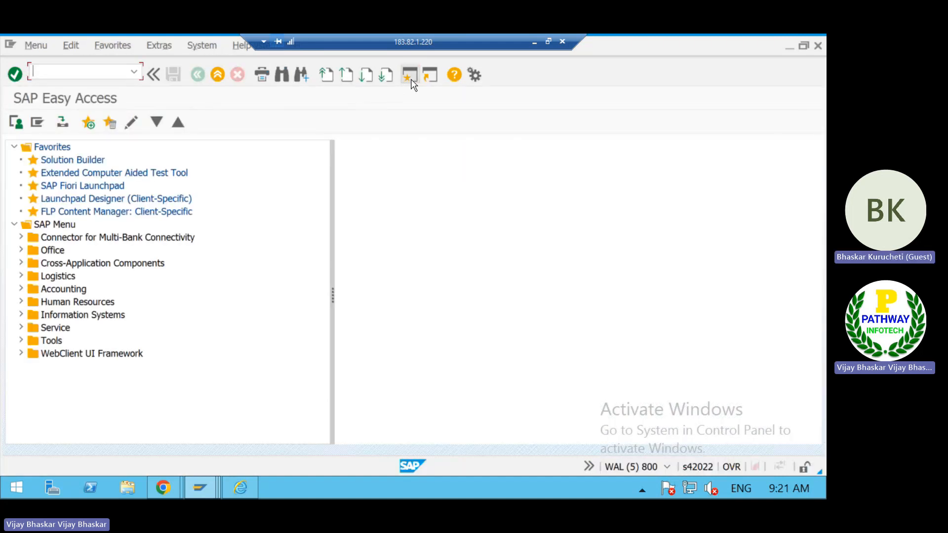
type("spro")
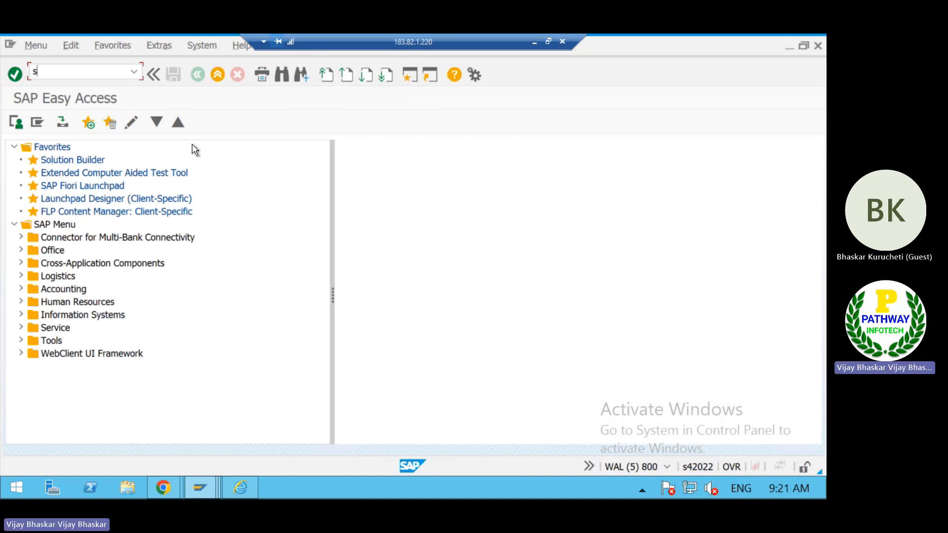
key("Return")
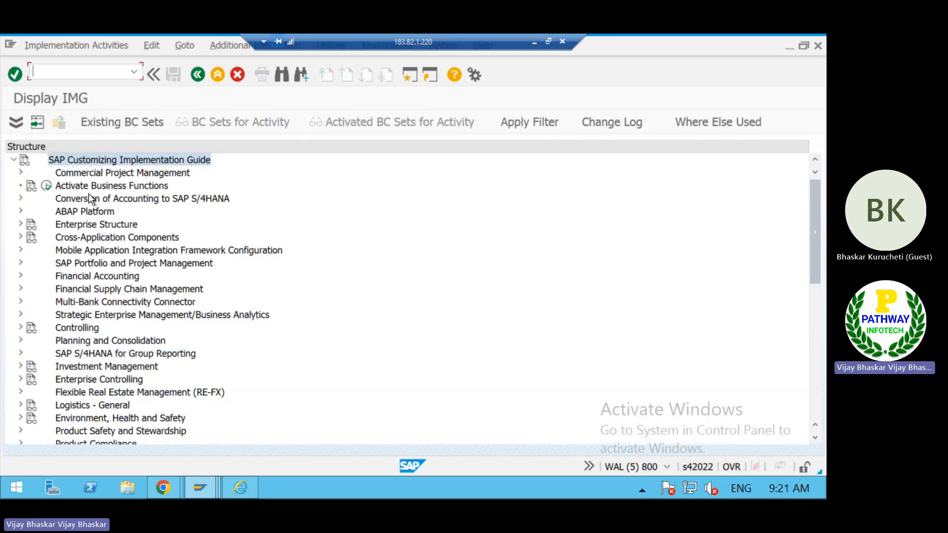
Open the Activate Business Functions activity and continue past the security information
left_click(47, 187)
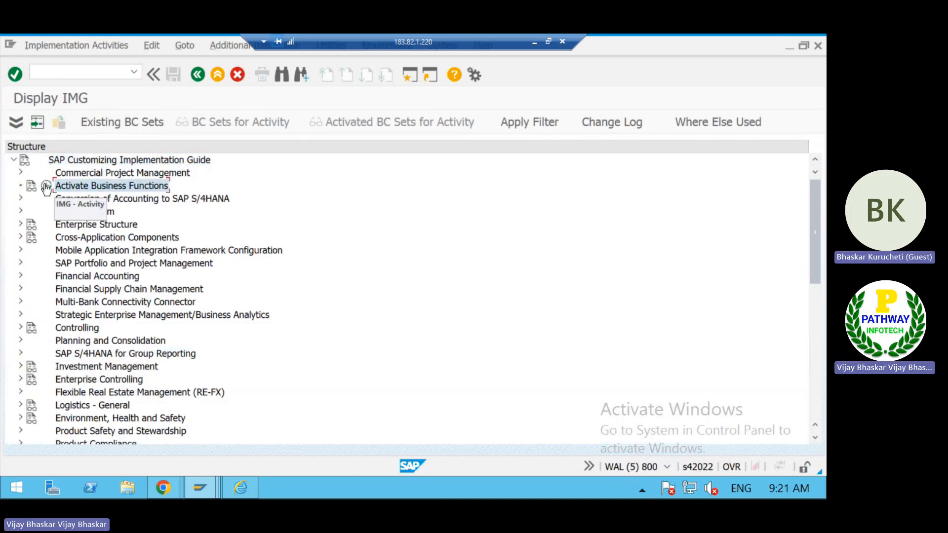
left_click(46, 187)
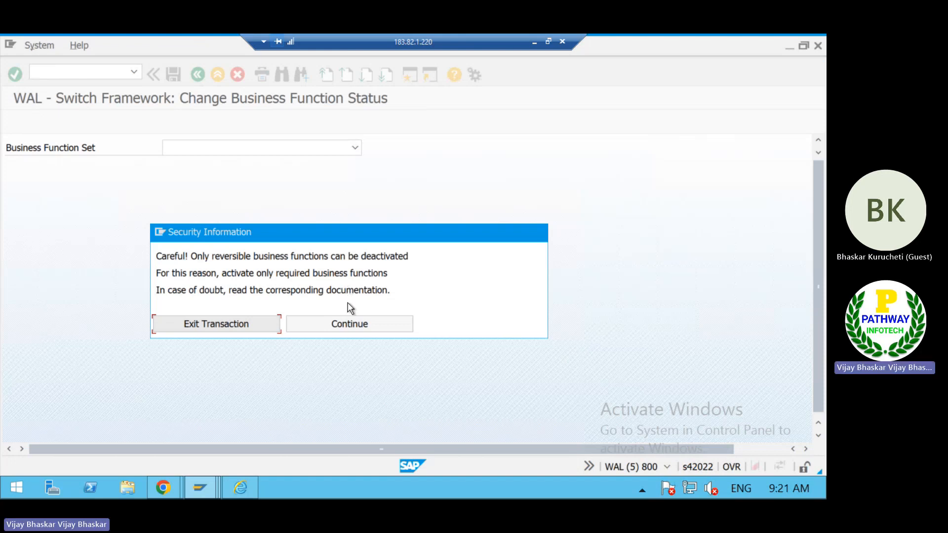
left_click(336, 326)
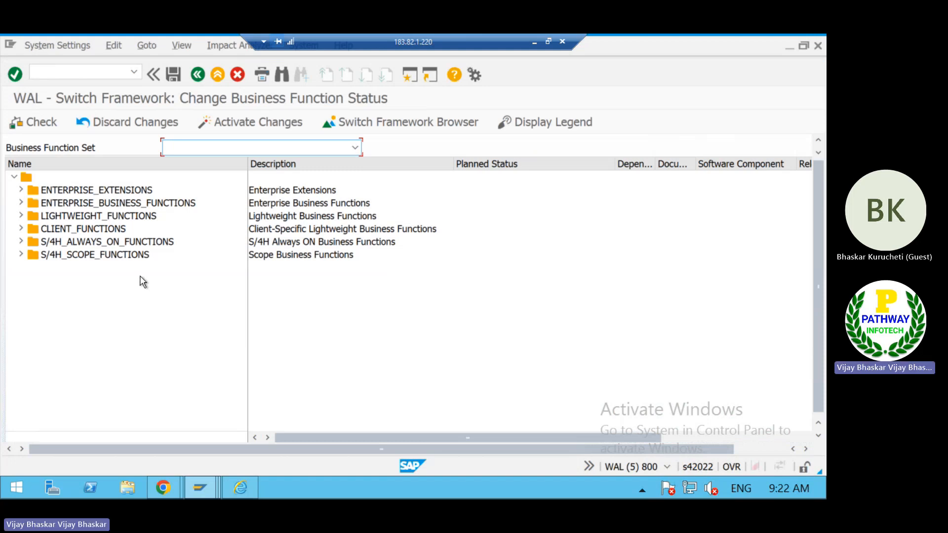
key("alt+Tab")
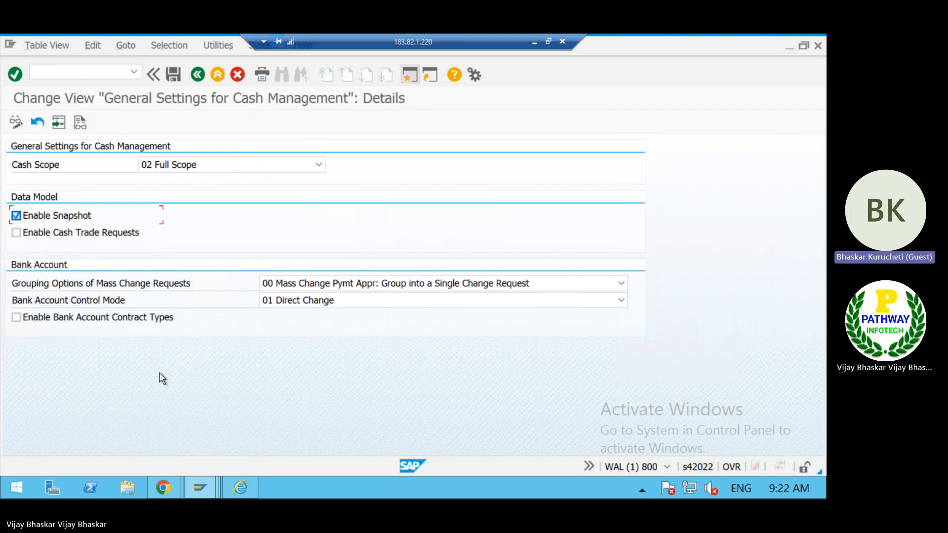
key("alt+Tab")
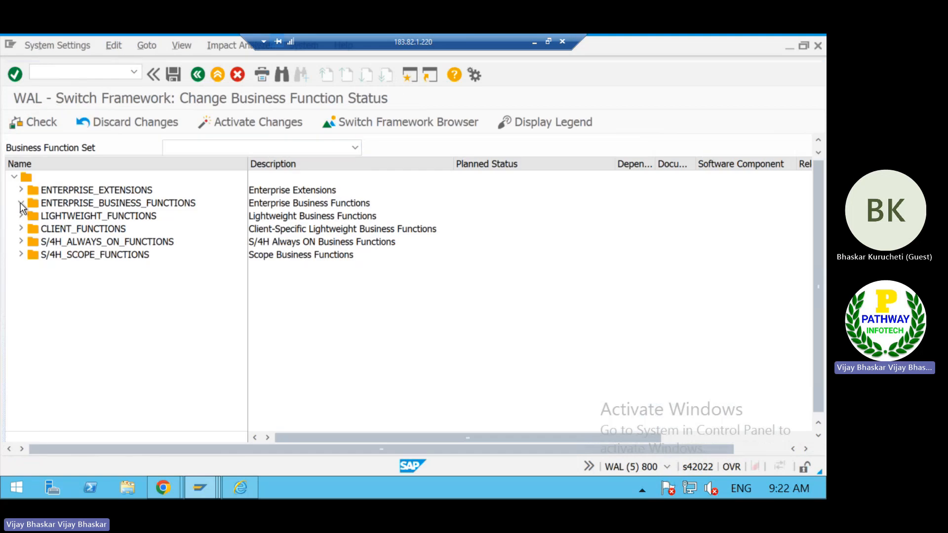
Expand ENTERPRISE_BUSINESS_FUNCTIONS and locate FIN_FSCM_CLM, Cash and Liquidity Management, to check its planned status
left_click(21, 203)
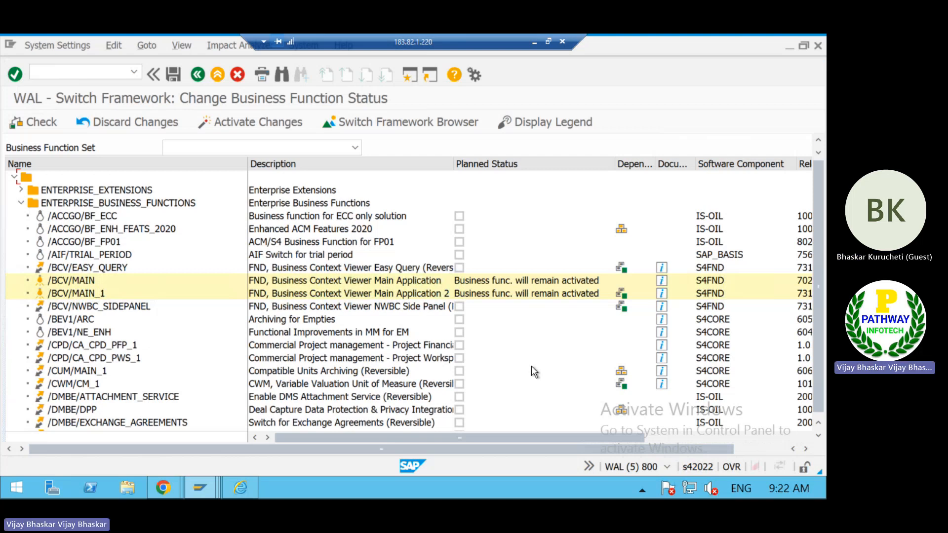
key("Page_Down")
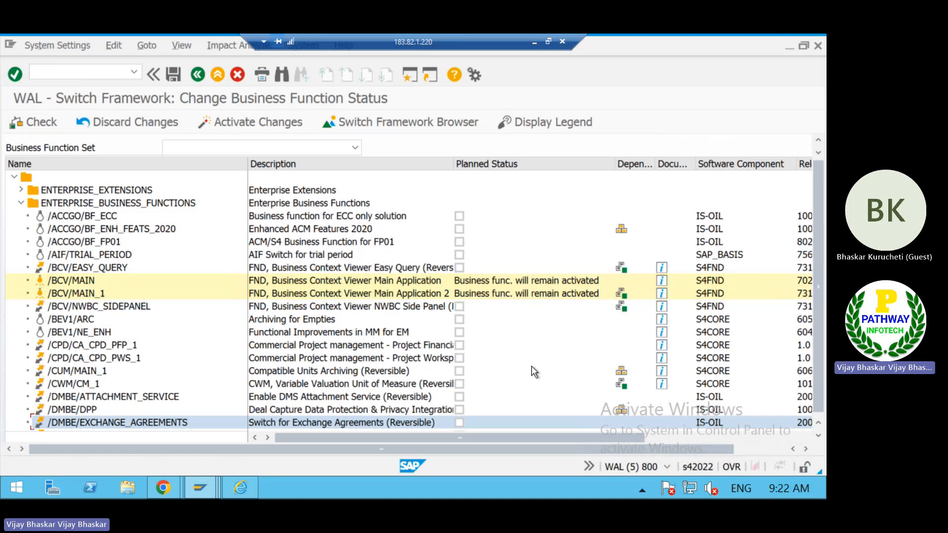
key("Page_Down")
key("Page_Down")
key("Page_Down")
key("Page_Down")
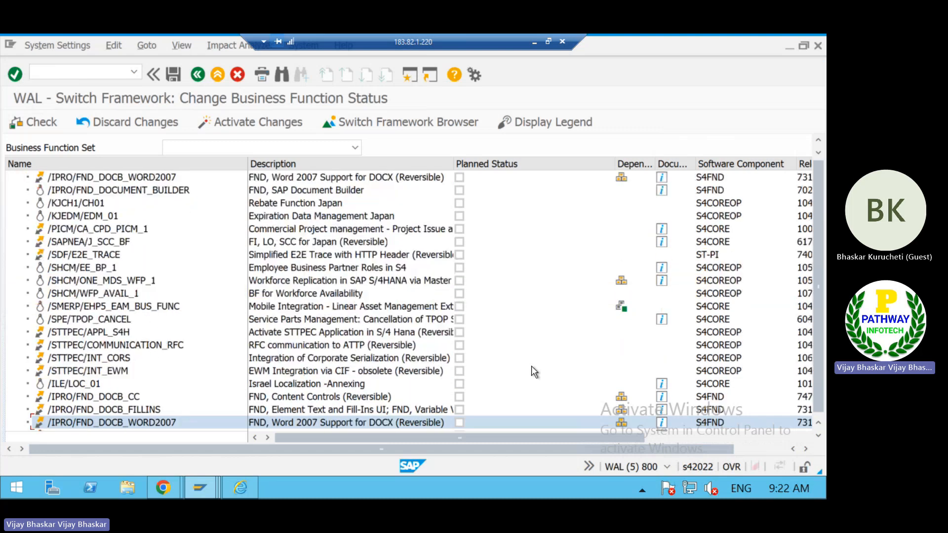
key("Page_Down")
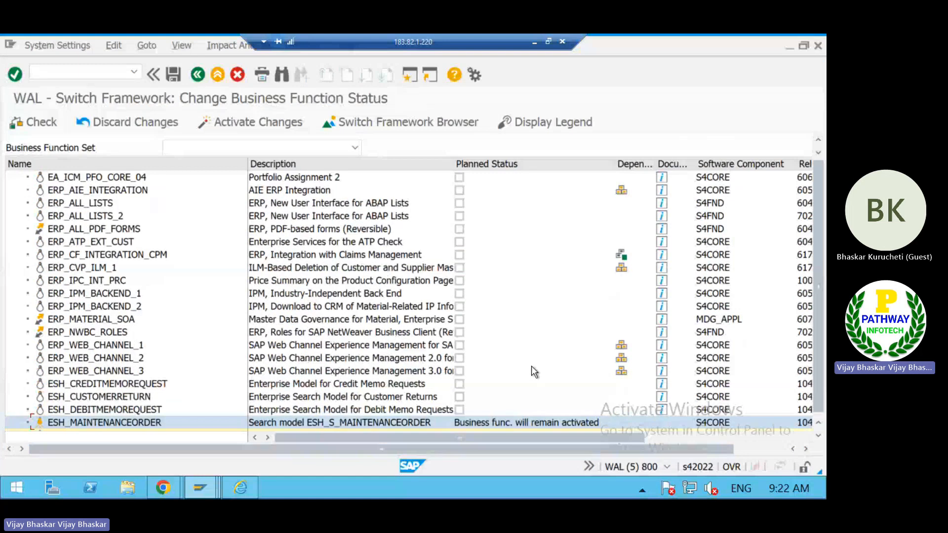
key("Page_Down")
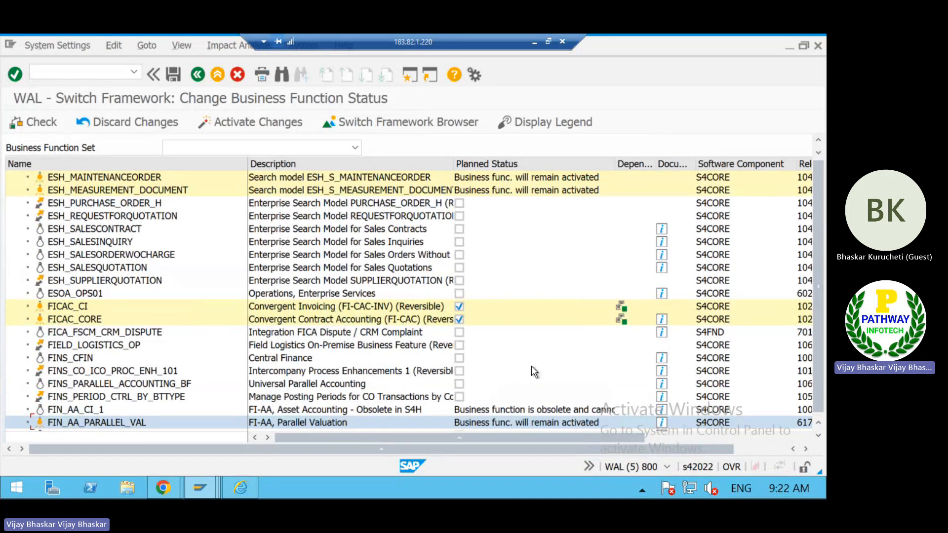
scroll(149, 340, "down", 1)
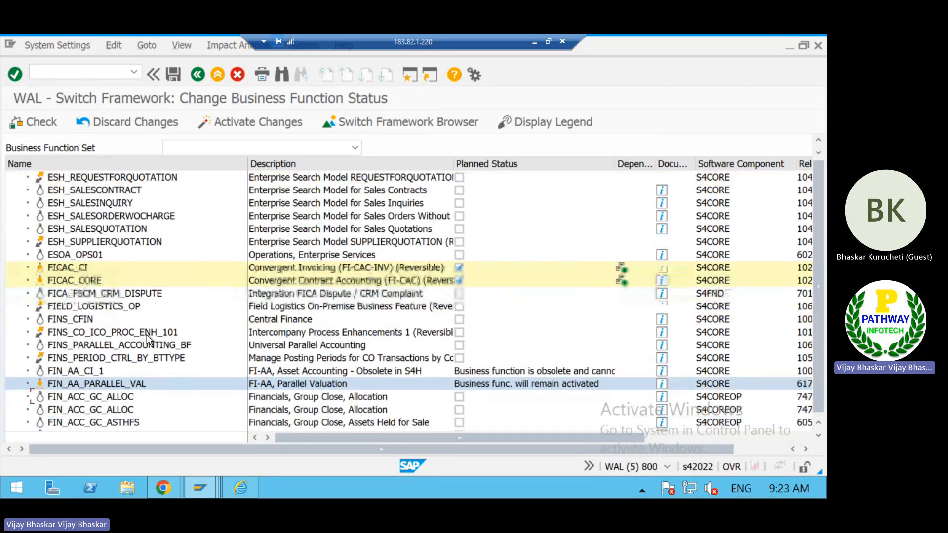
scroll(147, 335, "down", 7)
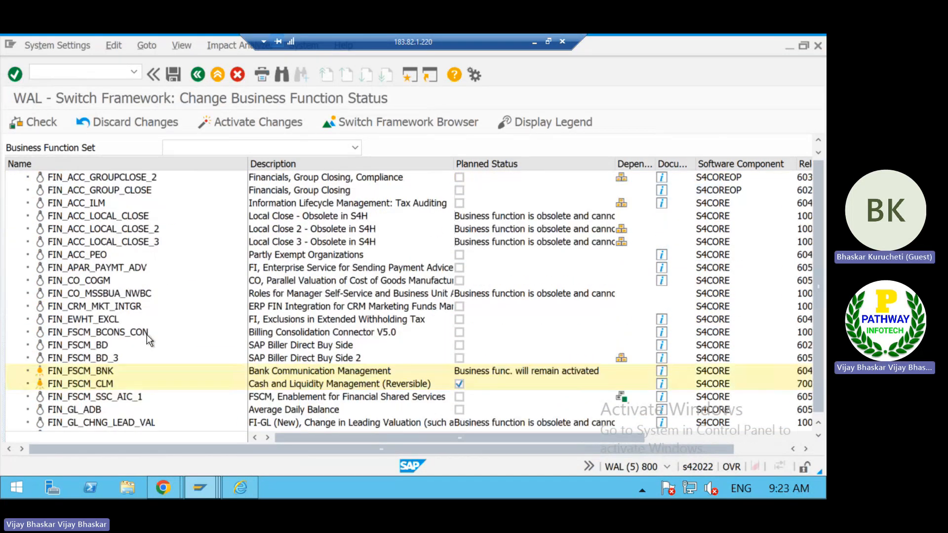
scroll(147, 334, "down", 4)
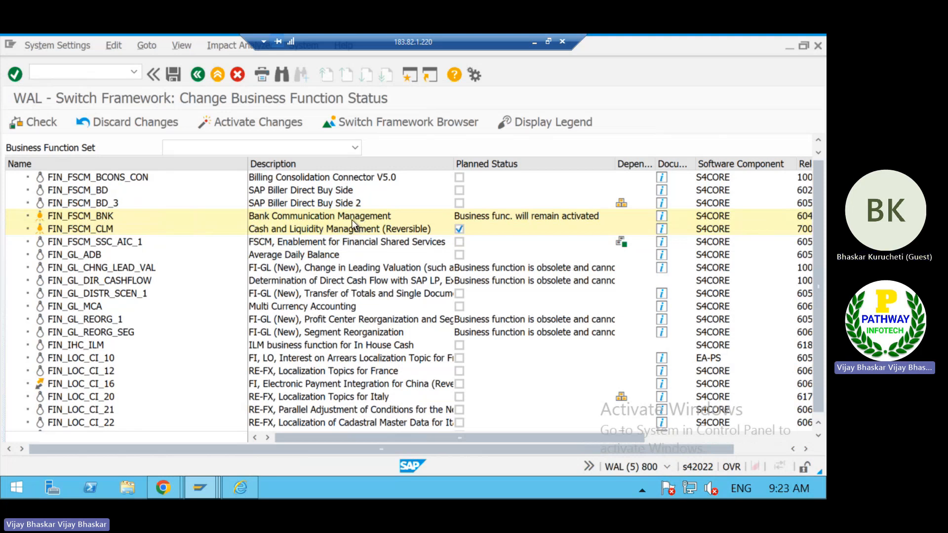
left_click(51, 228)
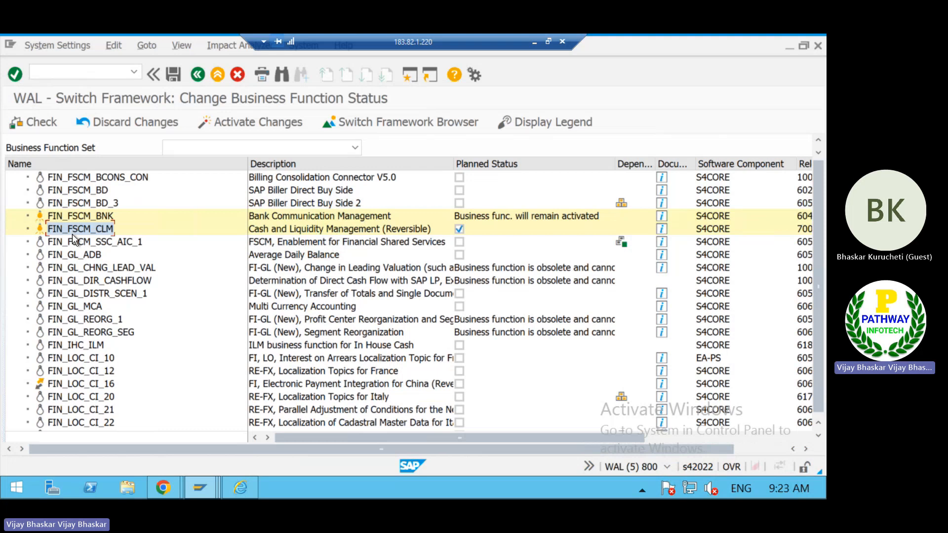
key("alt+Tab")
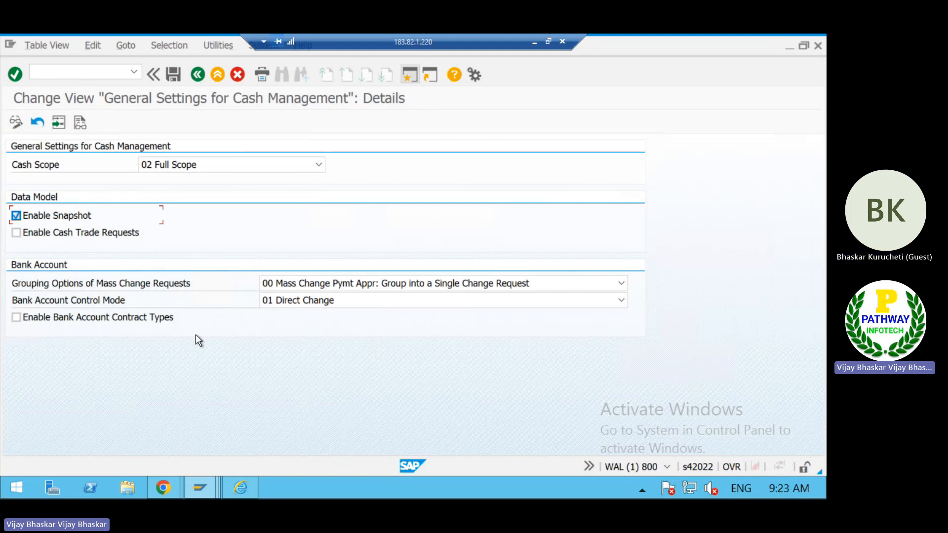
key("alt+Tab")
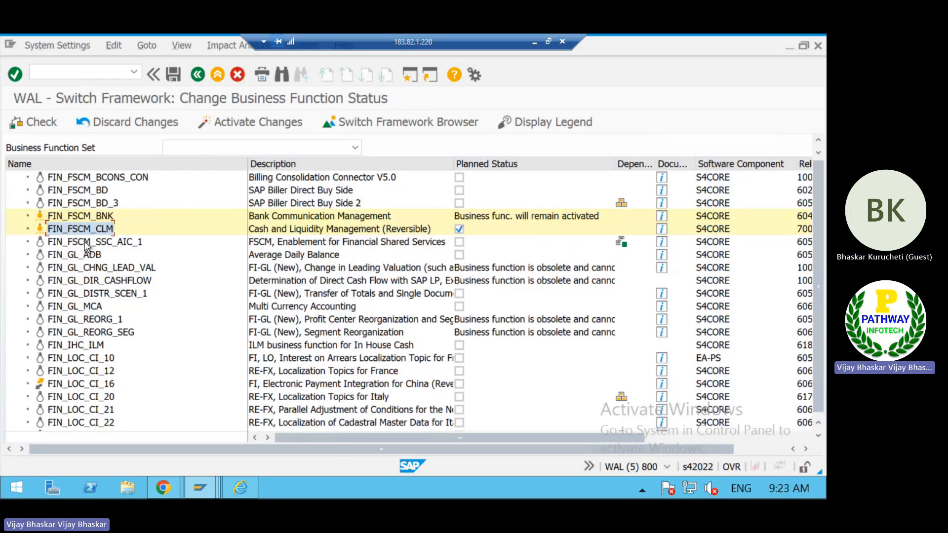
Return to the general cash management settings session, exit without saving the changes, and collapse the Market Data node
key("alt+Tab")
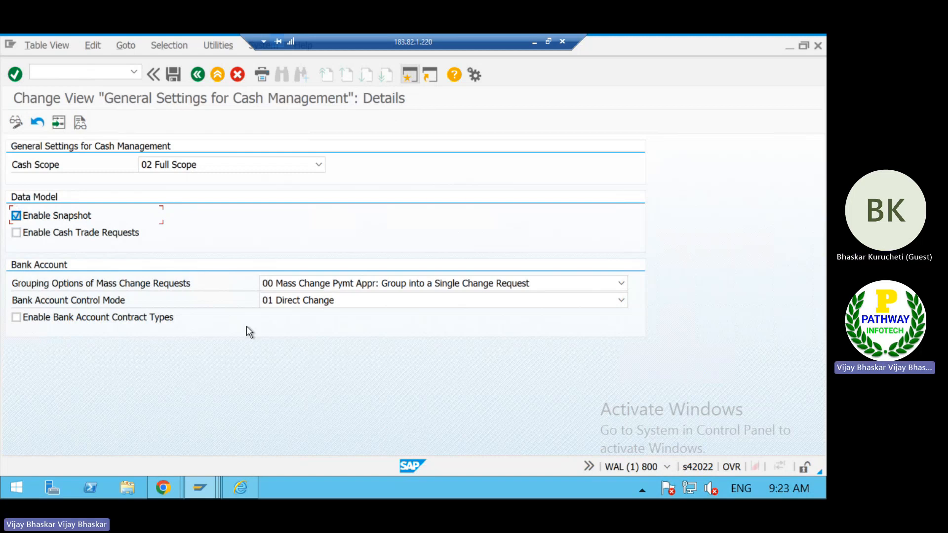
left_click(196, 75)
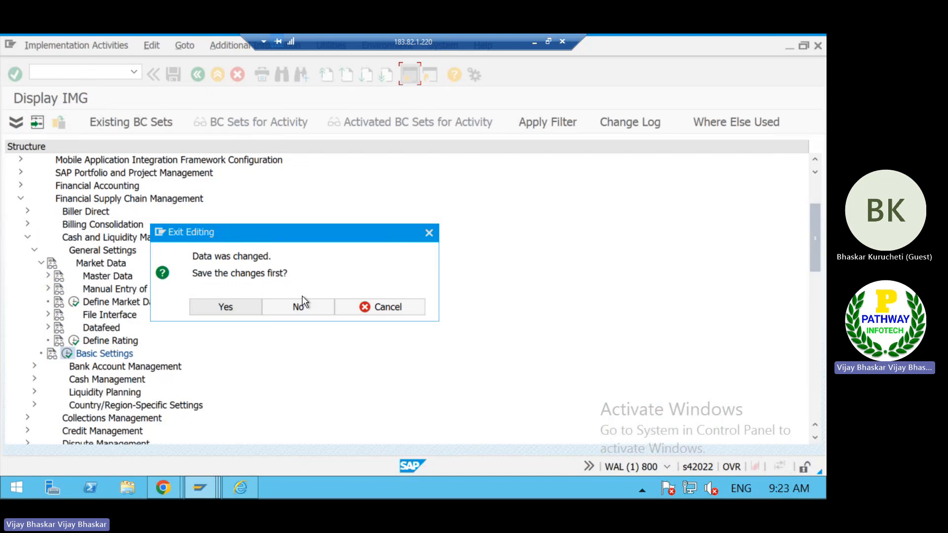
left_click(298, 306)
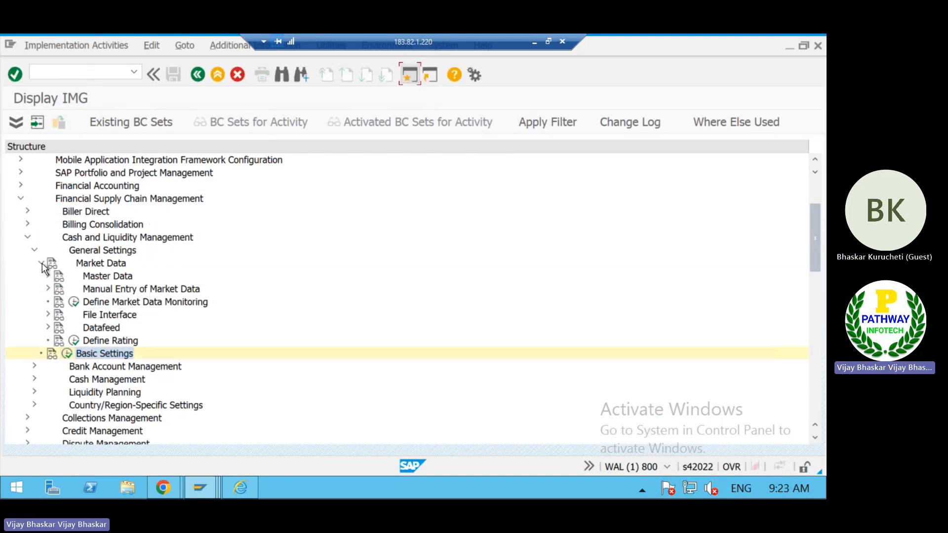
left_click(42, 263)
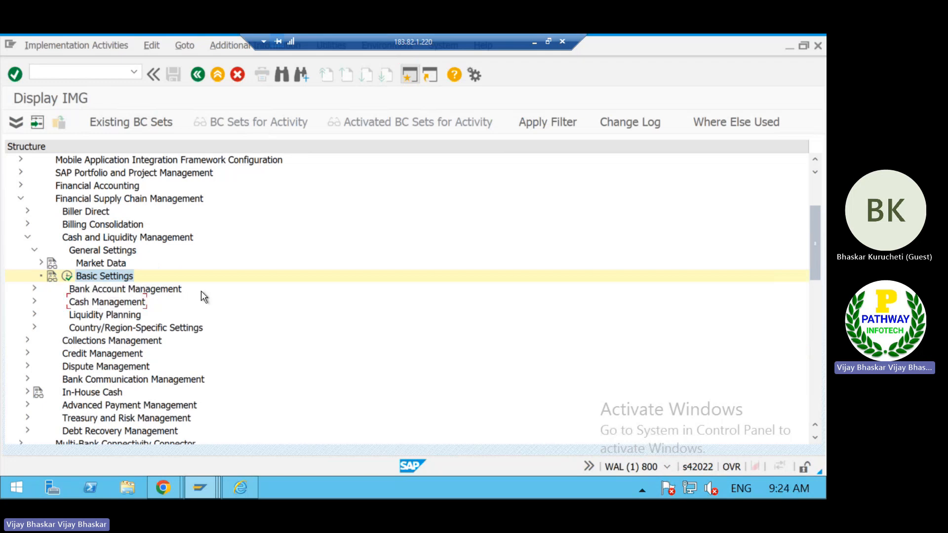
Expand Bank Account Management and its Basic Settings node under Cash and Liquidity Management
left_click(124, 290)
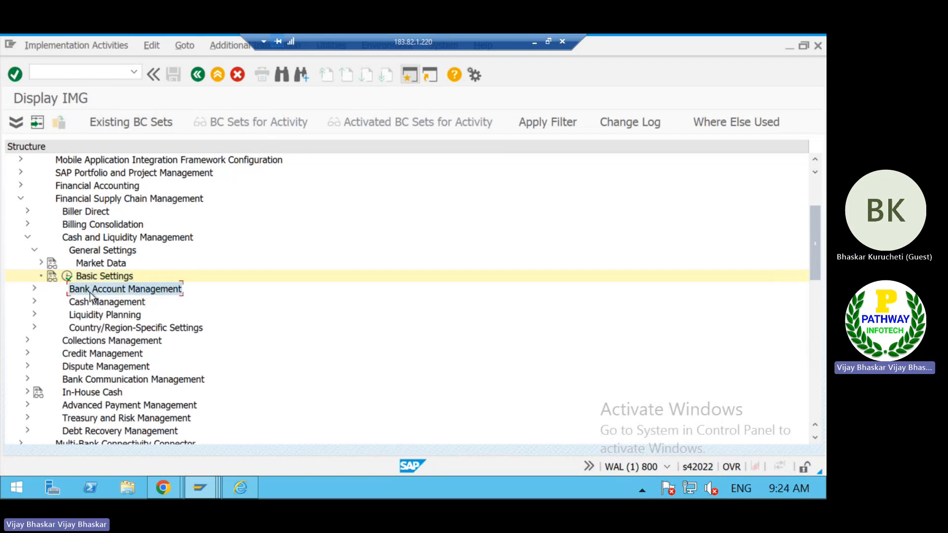
double_click(90, 292)
key("Down")
key("Down")
key("Down")
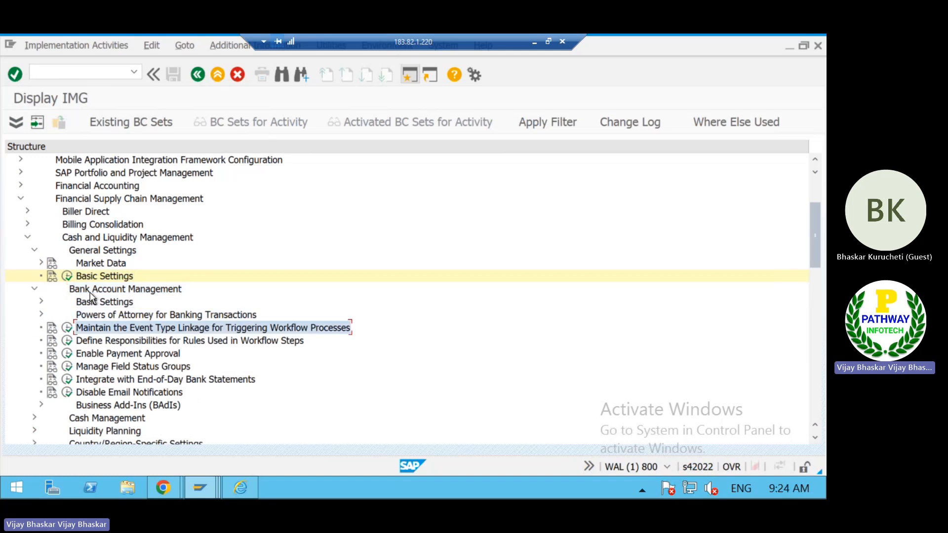
key("Up")
key("Up")
key("Right")
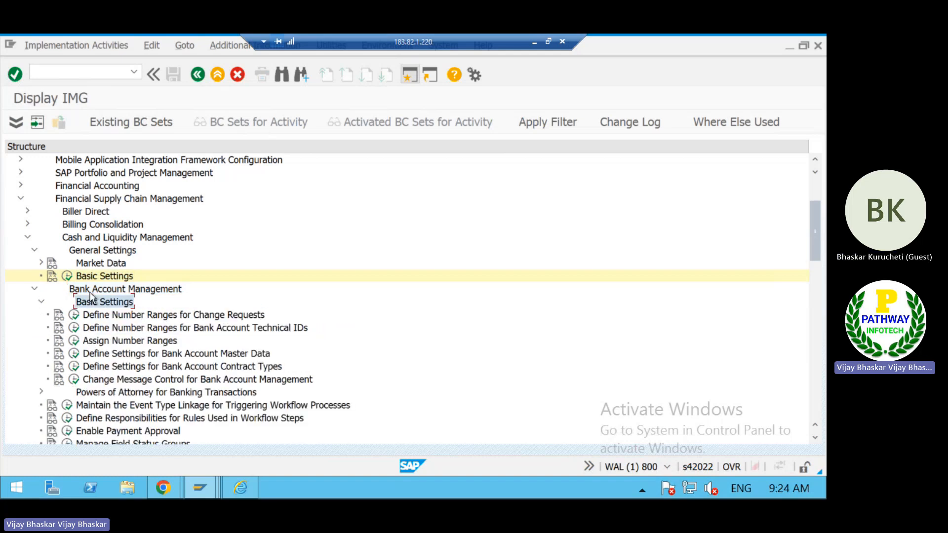
Open the Define Settings for Bank Account Master Data activity under the Bank Account Management basic settings
key("Down")
key("Down")
key("Down")
key("Down")
key("Down")
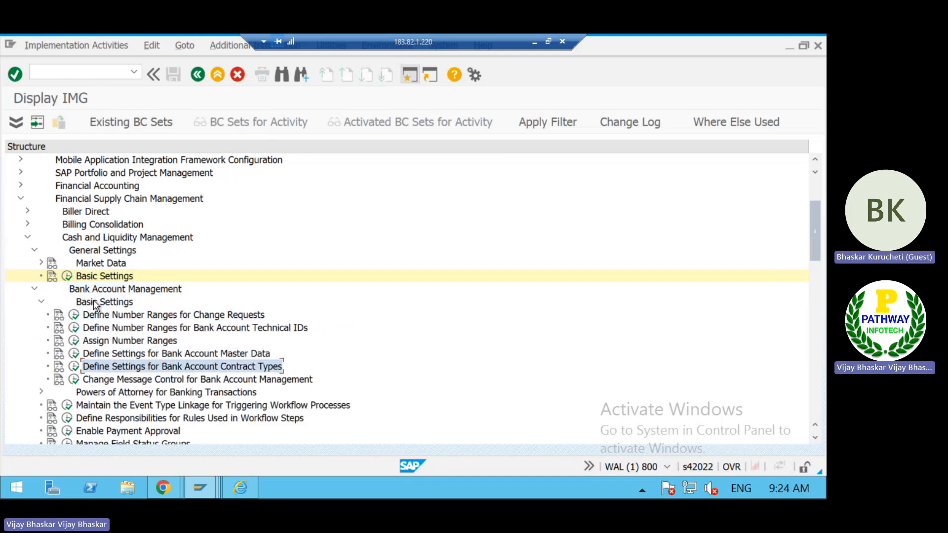
left_click(75, 354)
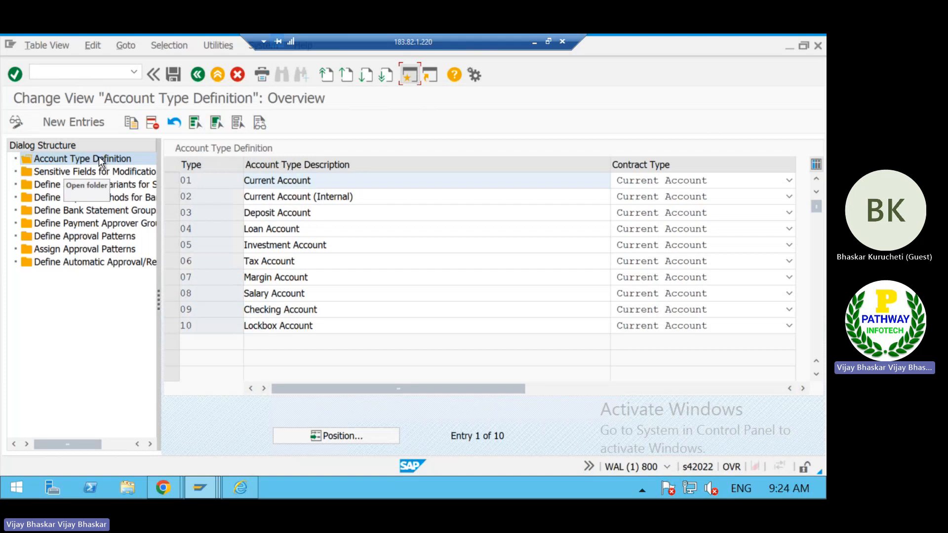
Widen the Dialog Structure and review its entries from Account Type Definition to Define Bank Statement Groups
left_click(99, 157)
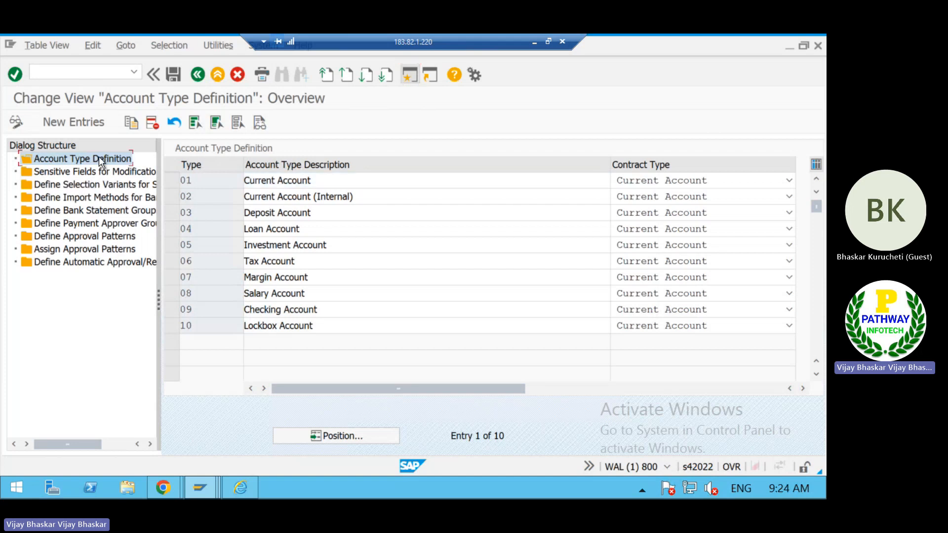
left_click(77, 196)
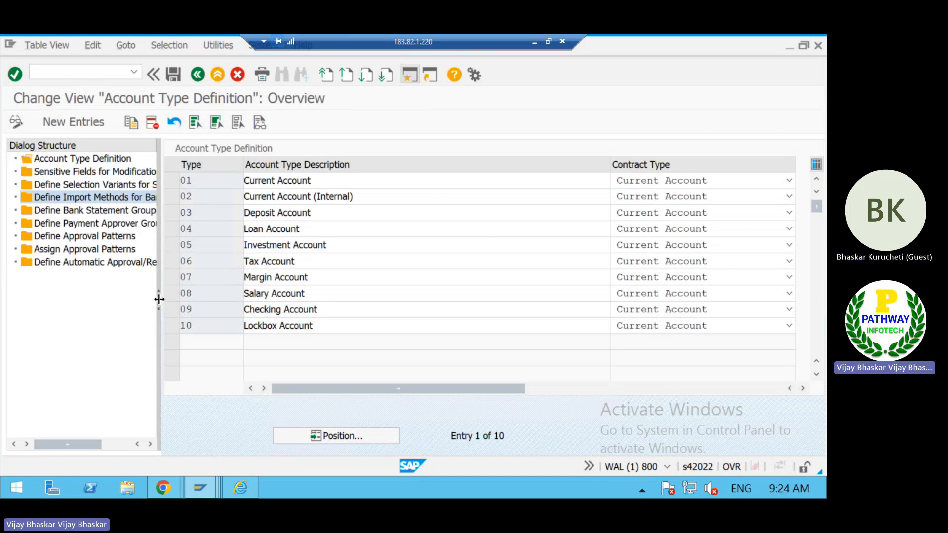
left_click_drag(158, 297, 235, 292)
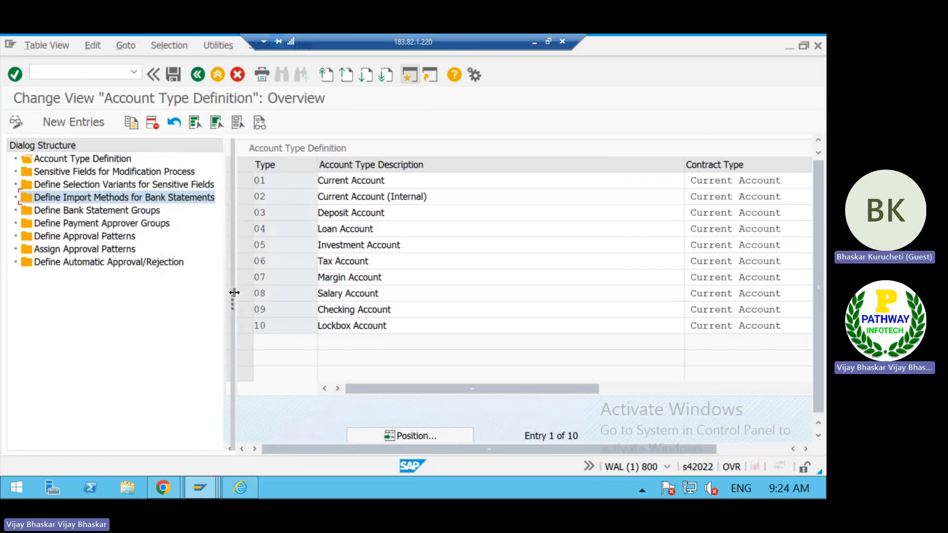
left_click(99, 159)
left_click(104, 196)
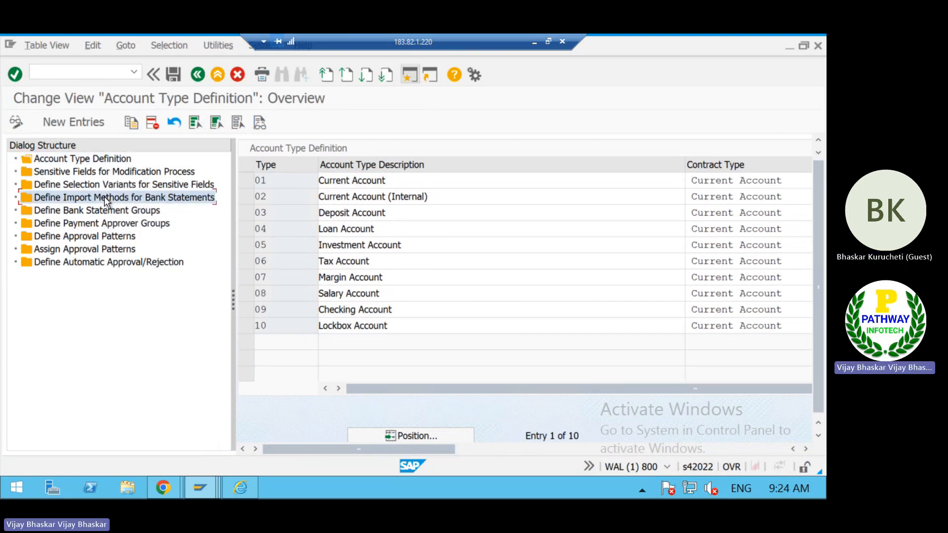
left_click(114, 171)
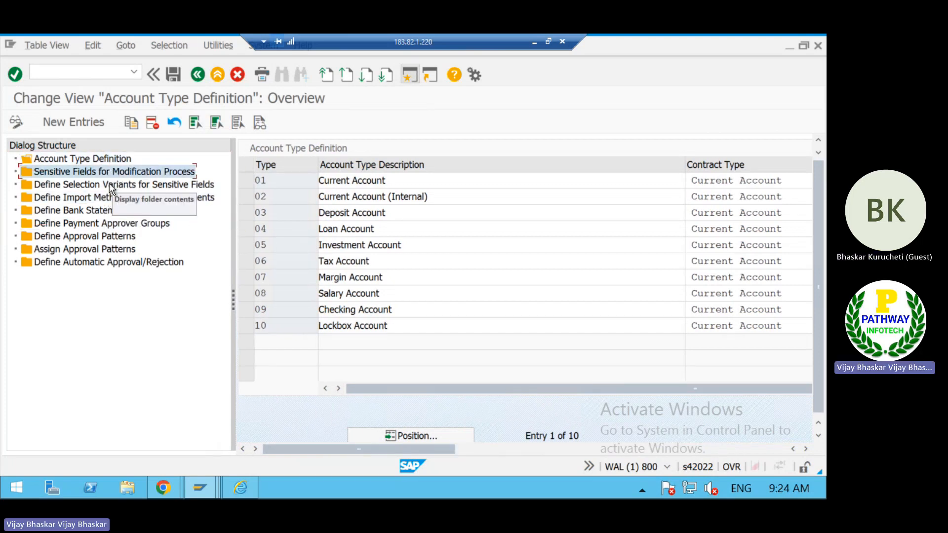
left_click(108, 184)
left_click(106, 210)
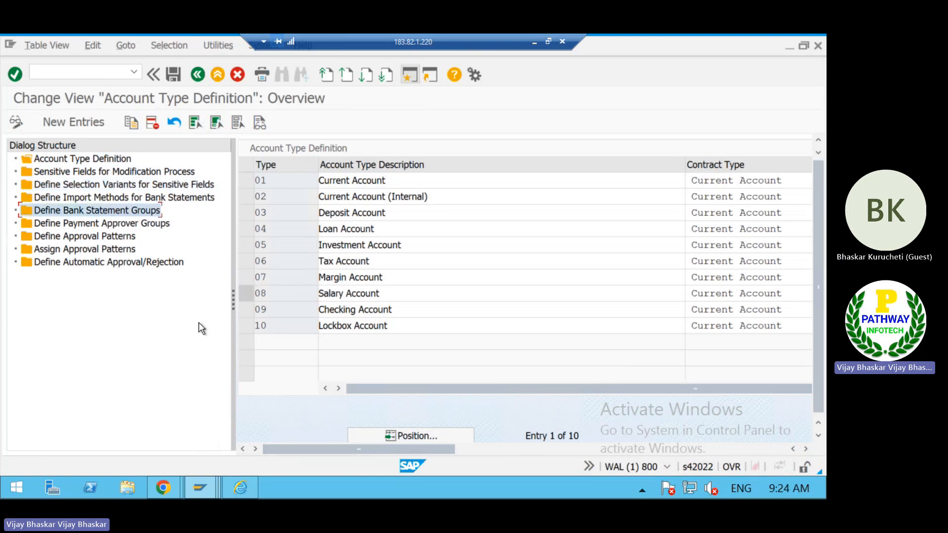
key("F10")
key("Escape")
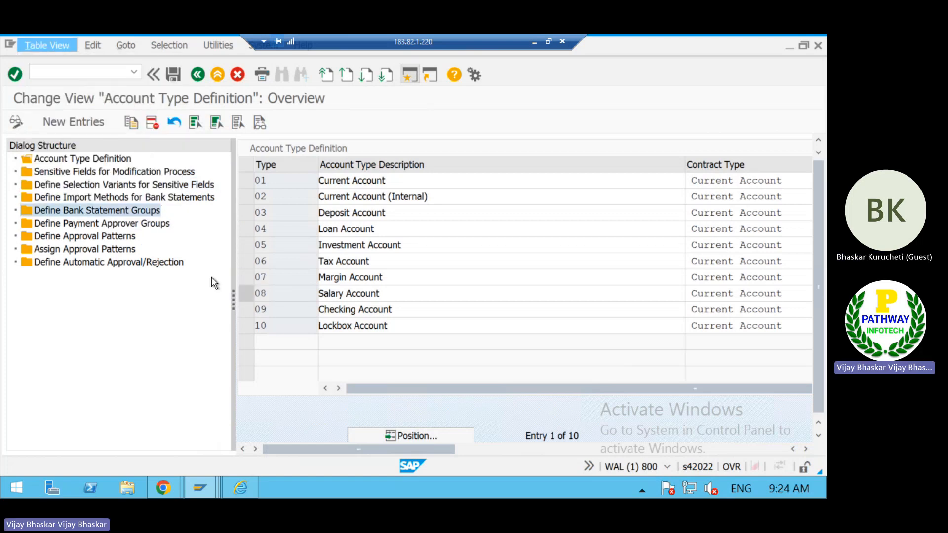
key("alt+Tab")
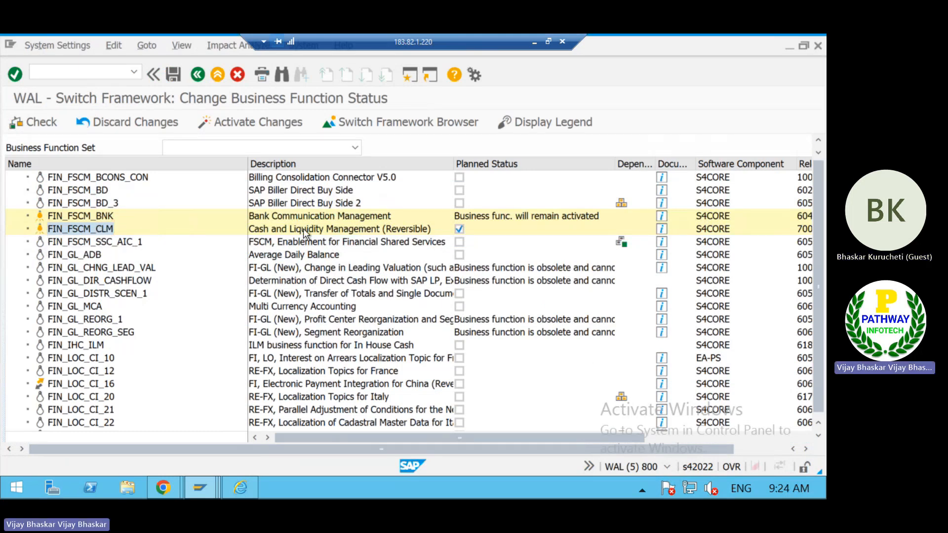
key("alt+Tab")
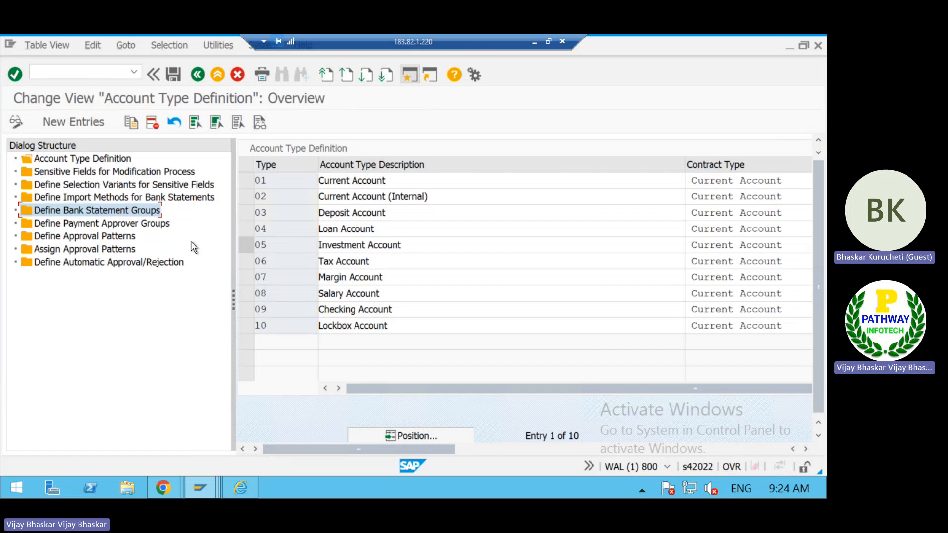
key("alt+t")
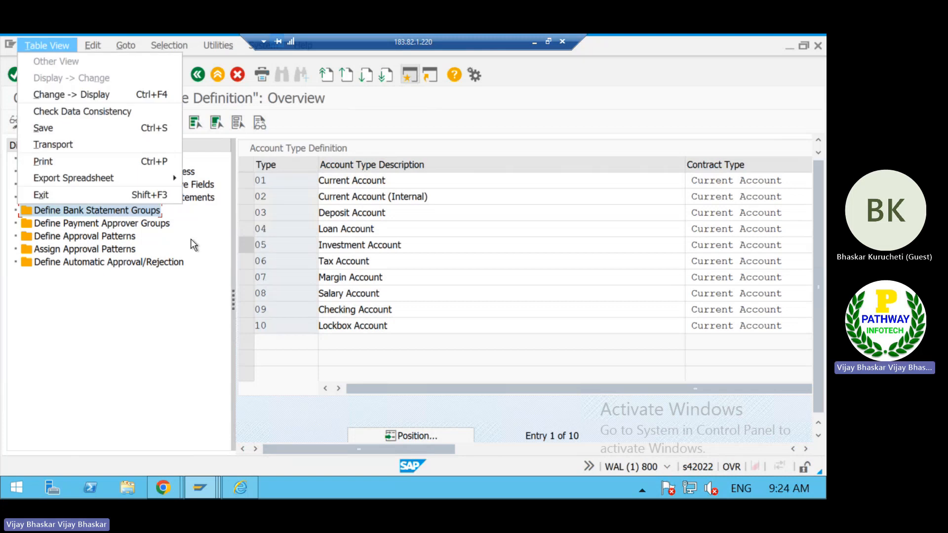
left_click(111, 283)
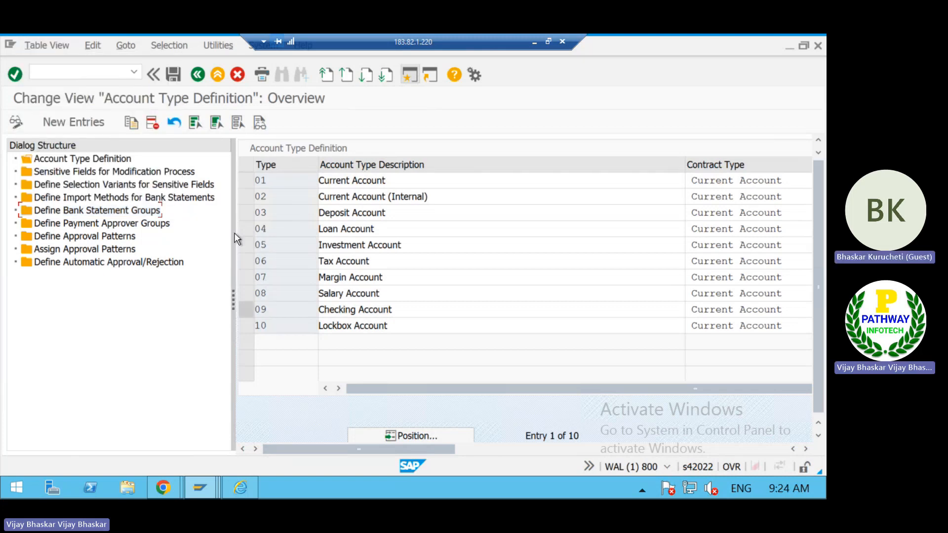
Leave the bank account master data settings and collapse the Bank Account Management node with its Basic Settings
left_click(196, 75)
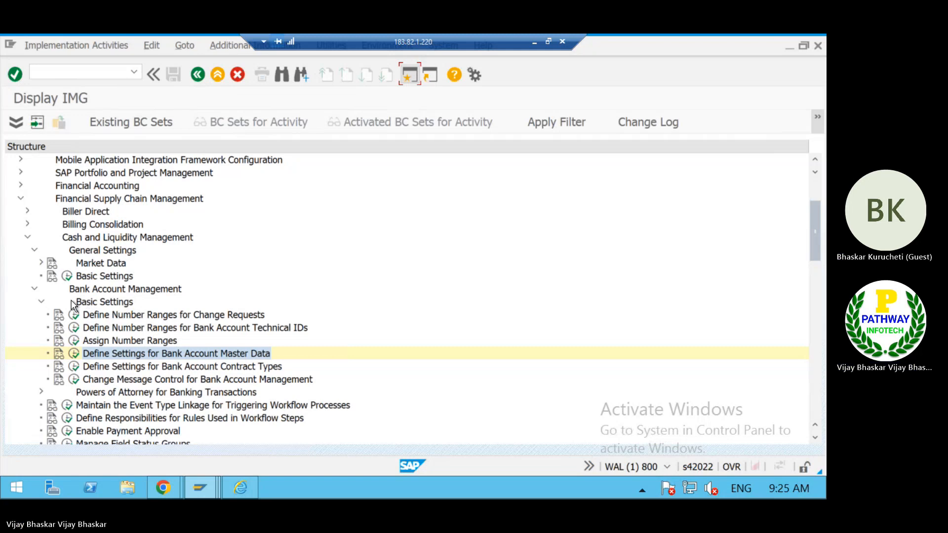
left_click(41, 303)
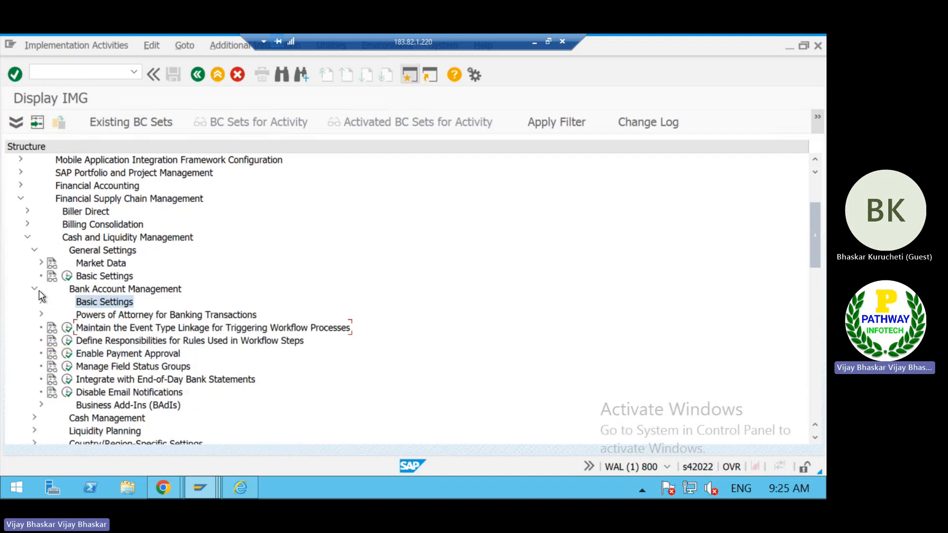
left_click(36, 291)
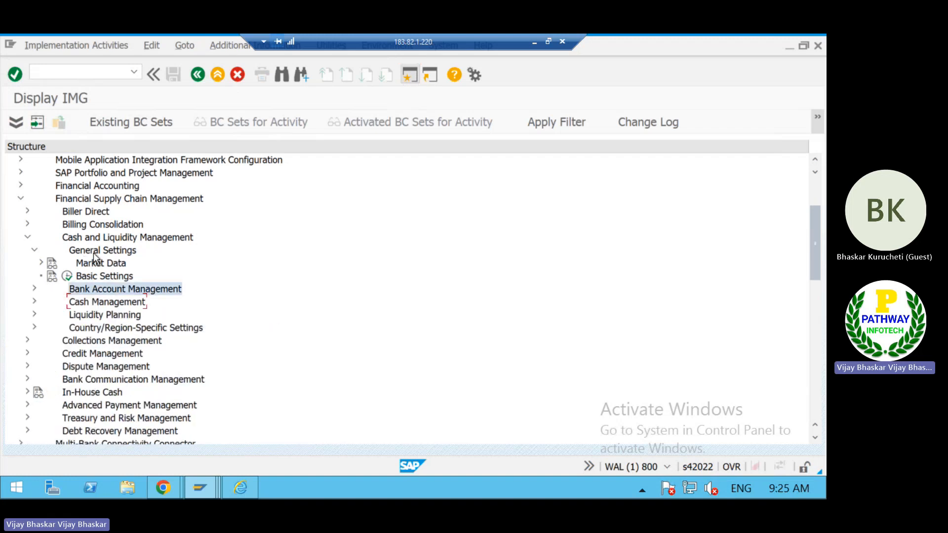
Reopen the general Basic Settings and try Bank Account Control Mode 03 Workflow, then restore 01 Direct Change
left_click(67, 278)
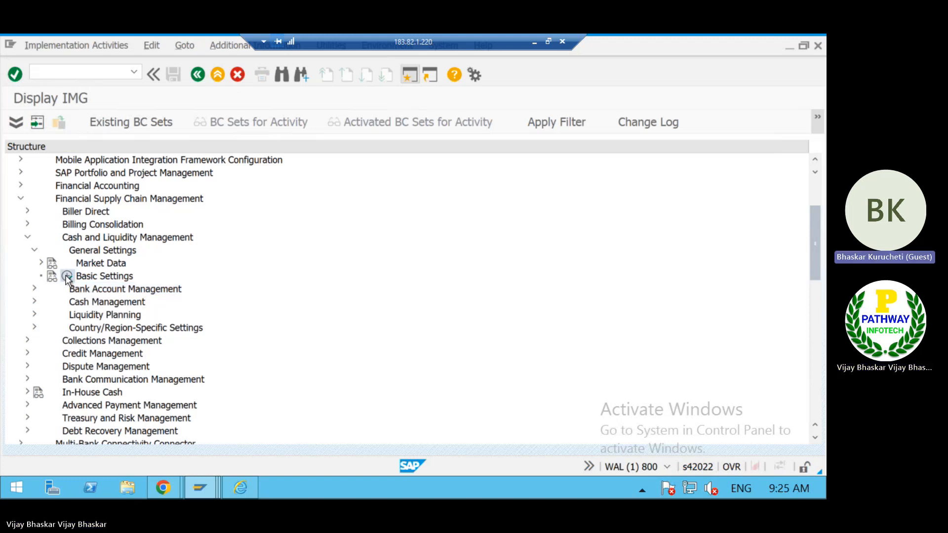
left_click(340, 299)
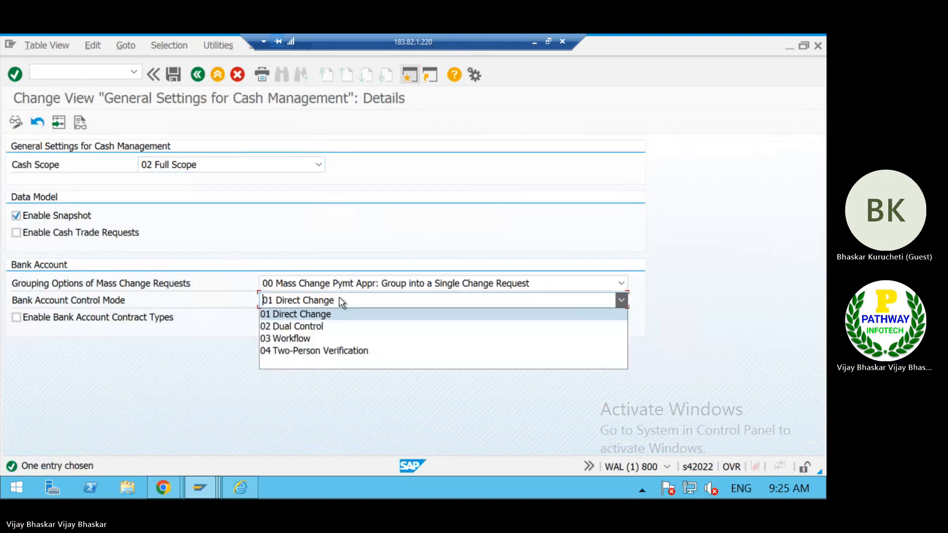
left_click(293, 339)
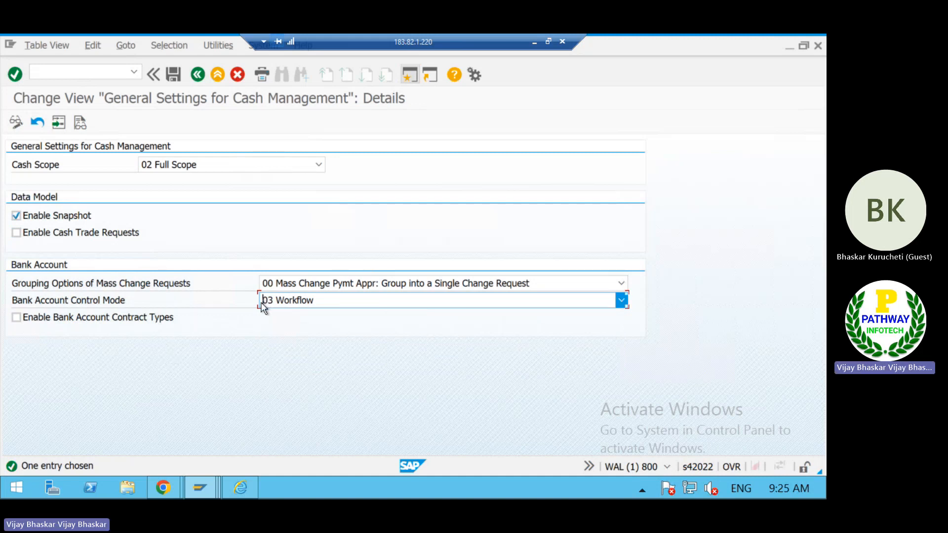
left_click(321, 300)
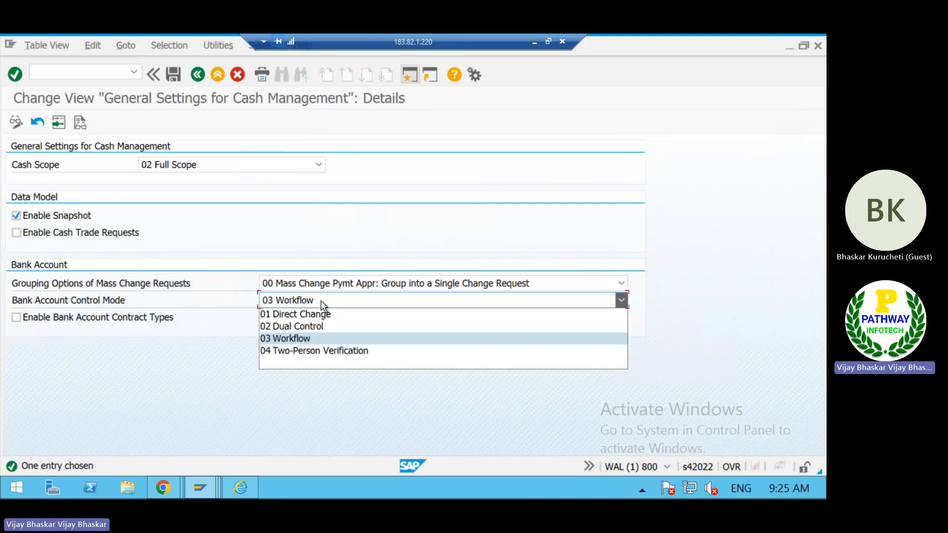
left_click(298, 314)
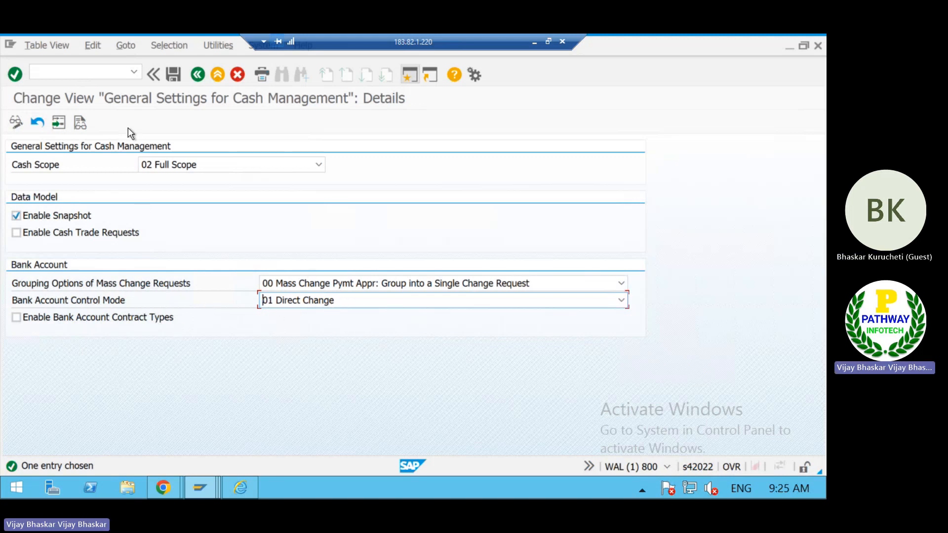
Exit the general cash management settings without saving the changes
left_click(236, 77)
left_click(288, 306)
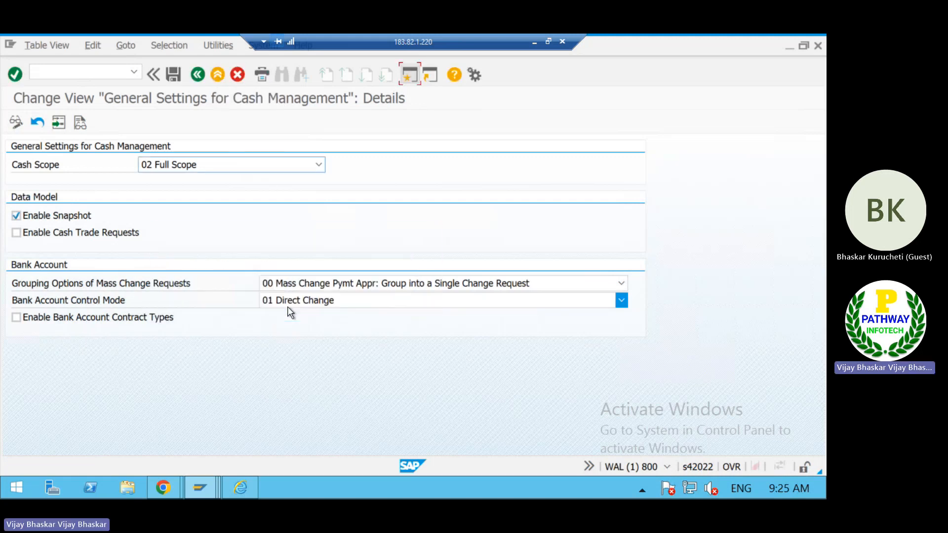
left_click(197, 74)
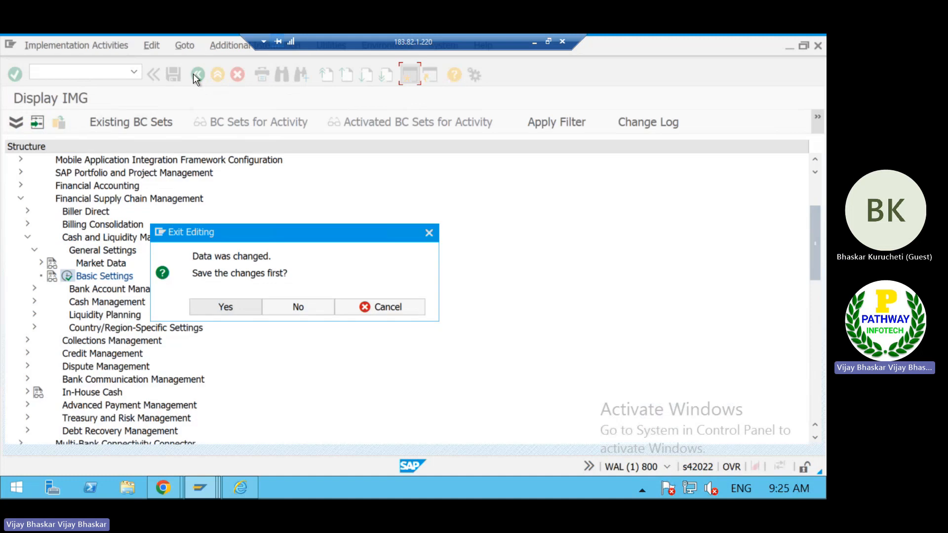
left_click(287, 306)
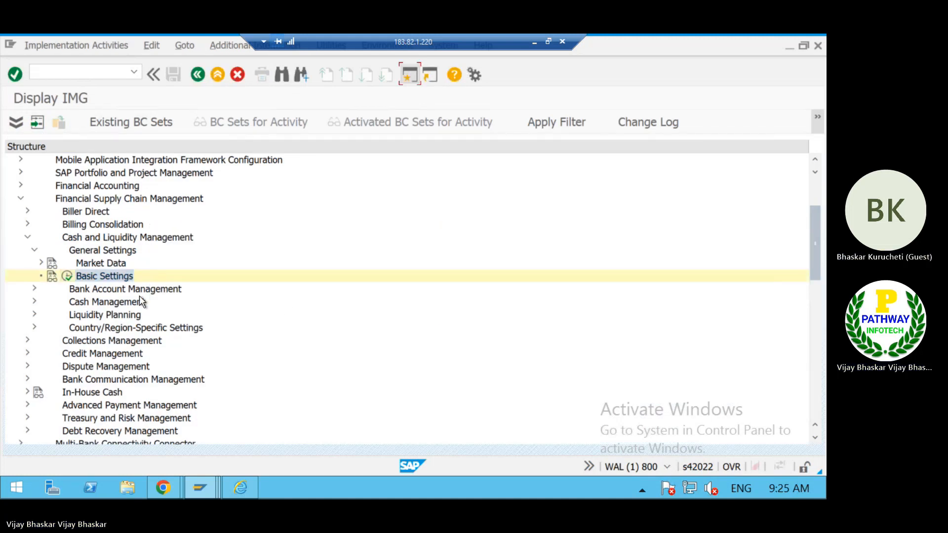
Expand Bank Account Management and its Basic Settings, and select Define Number Ranges for Change Requests
left_click(112, 289)
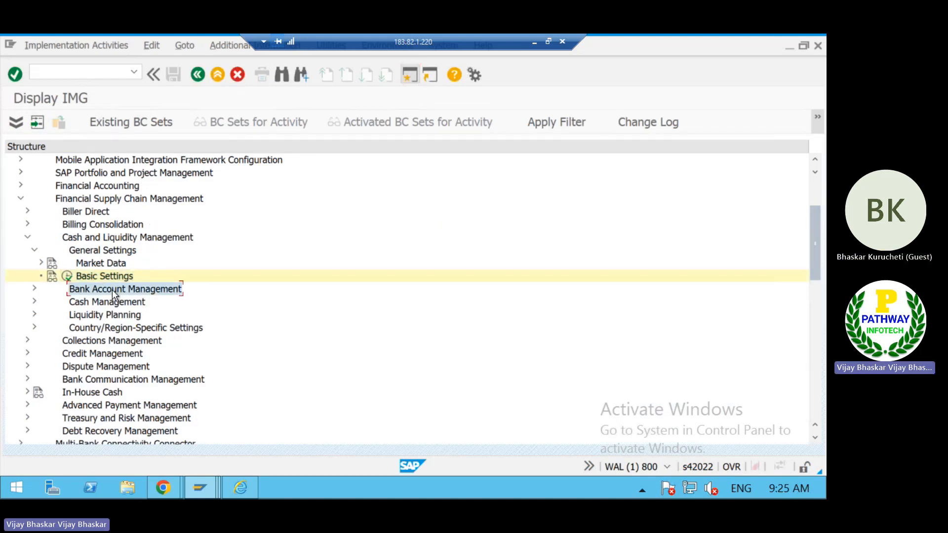
double_click(111, 289)
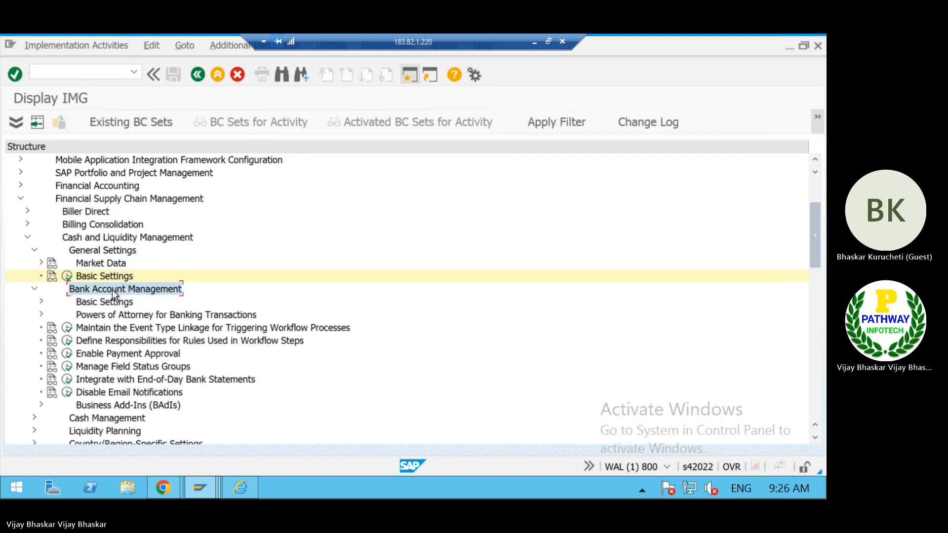
key("Down")
key("Right")
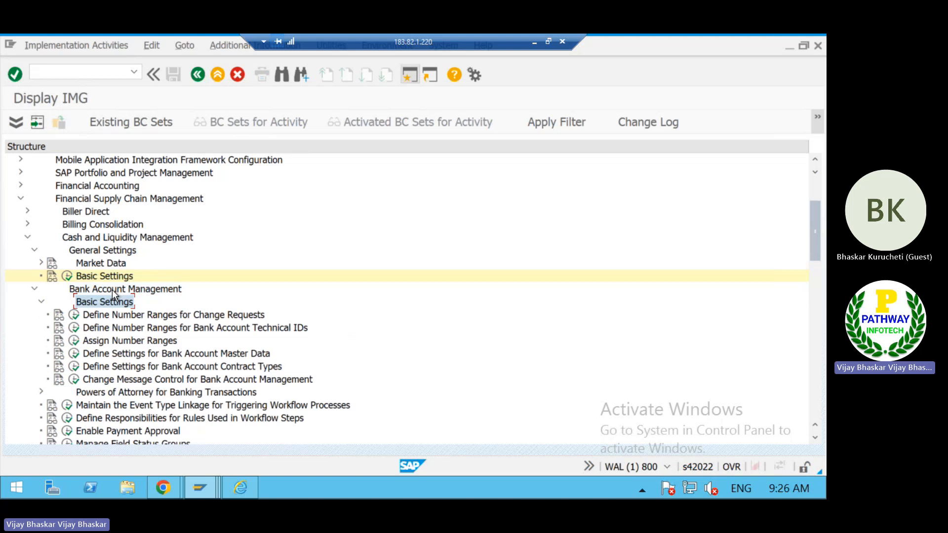
key("Down")
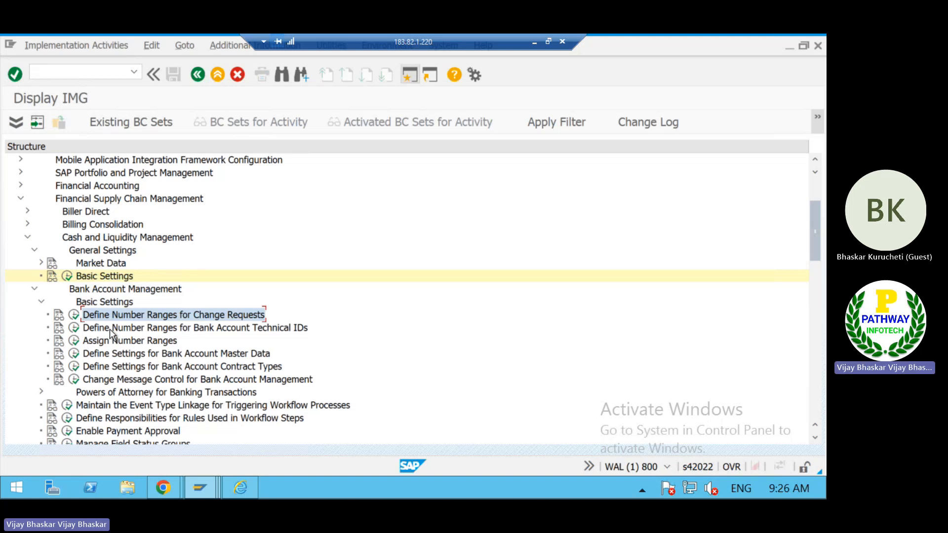
Switch to the Excel notes and open cell A84 of the Configuration sheet for editing
scroll(110, 334, "down", 1)
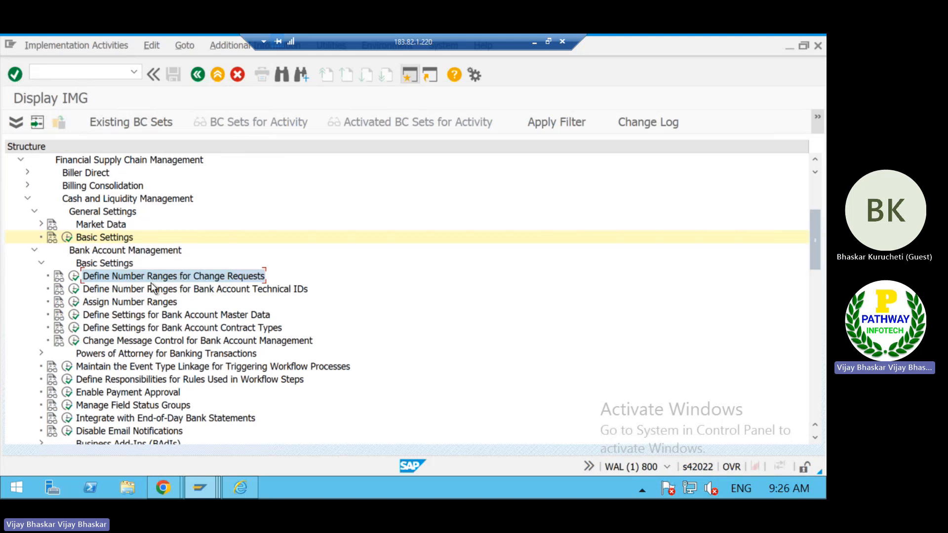
left_click(534, 43)
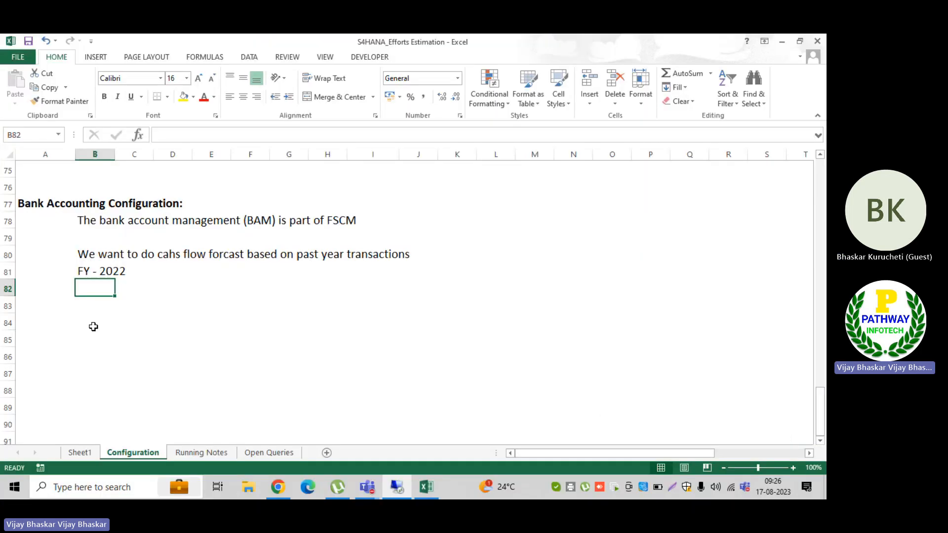
left_click(64, 313)
double_click(64, 315)
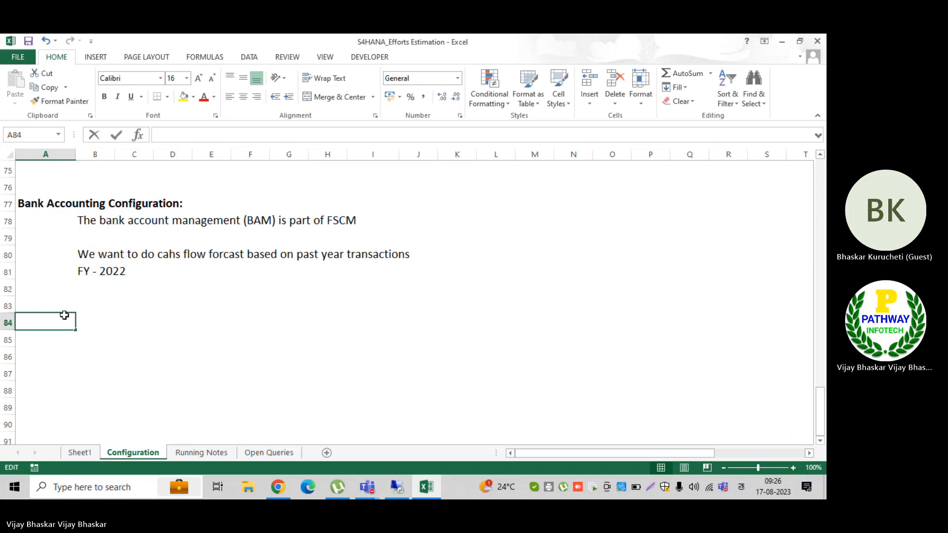
type("కోన్నిగురతిఒన్ ఒఫ్ బం")
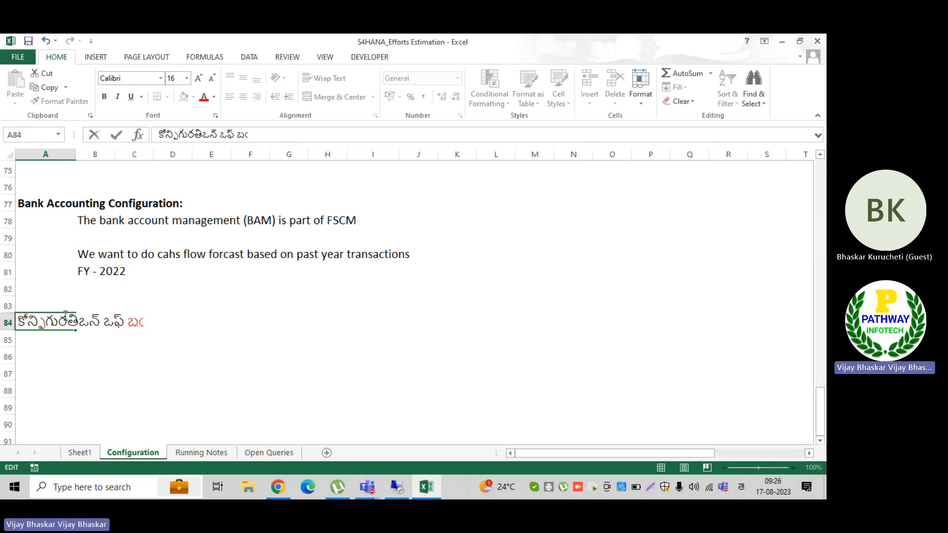
key("BackSpace")
key("BackSpace")
key("BackSpace")
key("BackSpace")
key("BackSpace")
key("BackSpace")
key("BackSpace")
key("BackSpace")
key("BackSpace")
key("BackSpace")
key("BackSpace")
key("BackSpace")
key("BackSpace")
key("BackSpace")
key("BackSpace")
key("BackSpace")
key("BackSpace")
key("BackSpace")
key("BackSpace")
key("BackSpace")
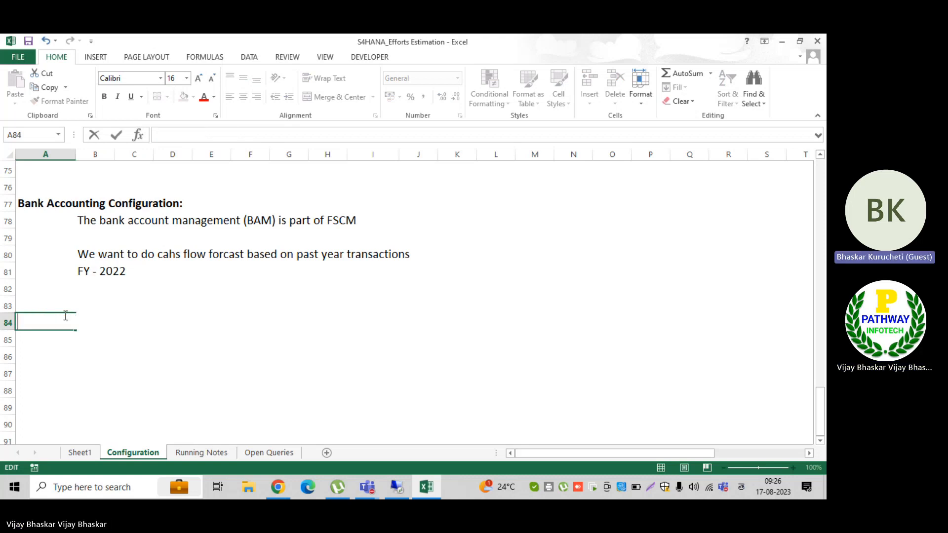
Change the keyboard input language to English (India) and enter the bold heading "Configuration of BAM" in cell A84
left_click(741, 487)
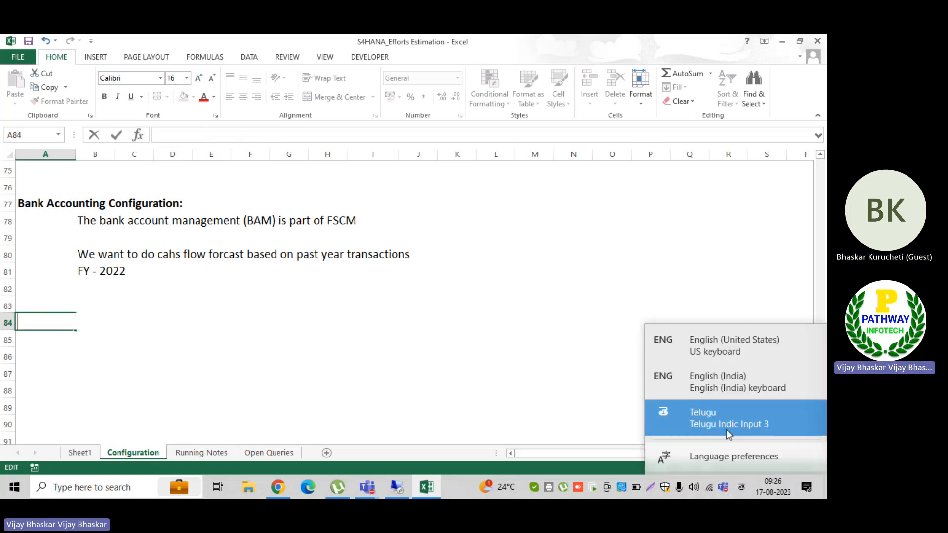
left_click(714, 390)
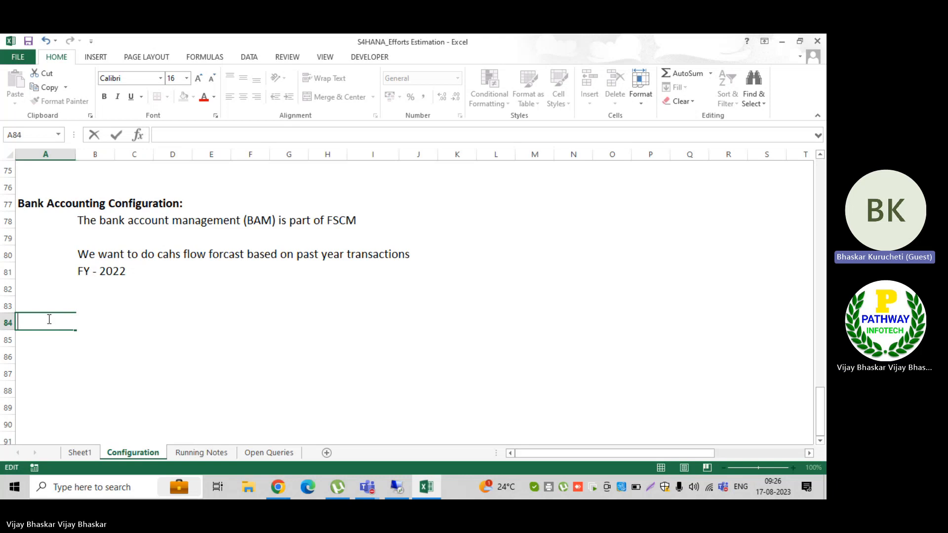
type("Configura")
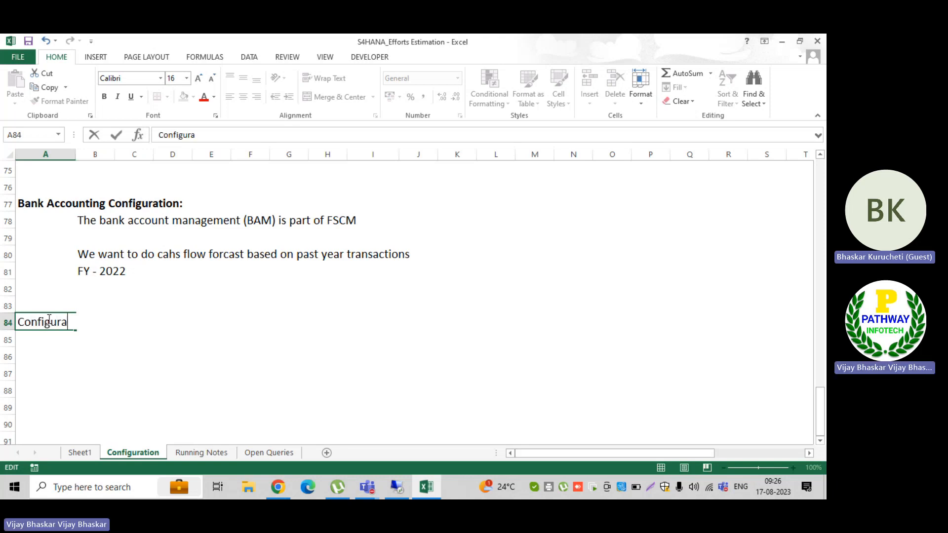
type("tion")
type("of")
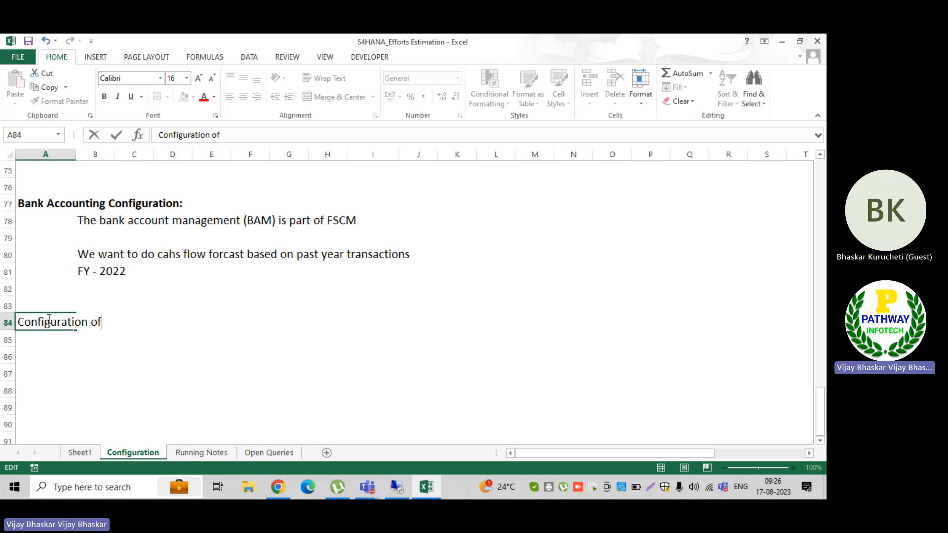
type(" BAM")
key("Return")
left_click(48, 321)
key("ctrl+b")
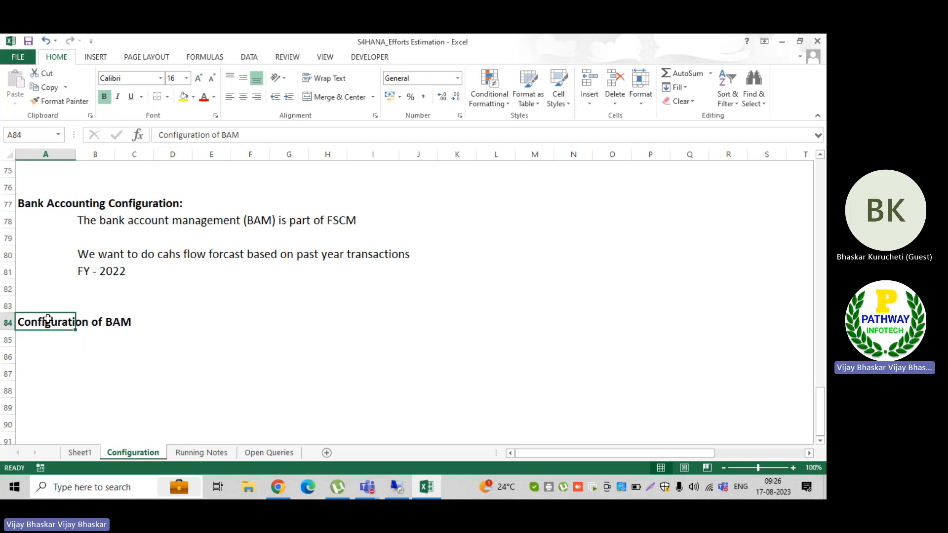
Enter "1. Activation of business function" in cell A85 below the heading
left_click(56, 347)
type("A")
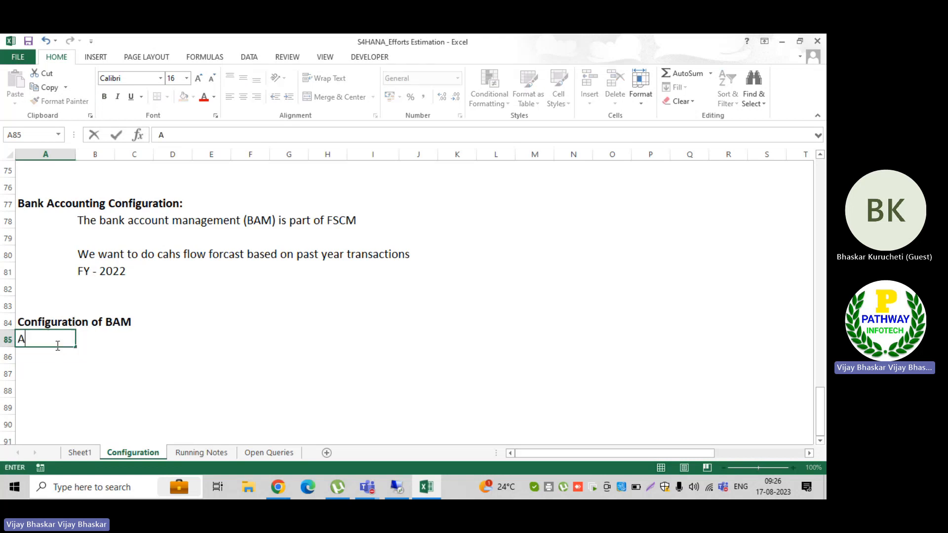
key("BackSpace")
key("BackSpace")
type("1. Activa")
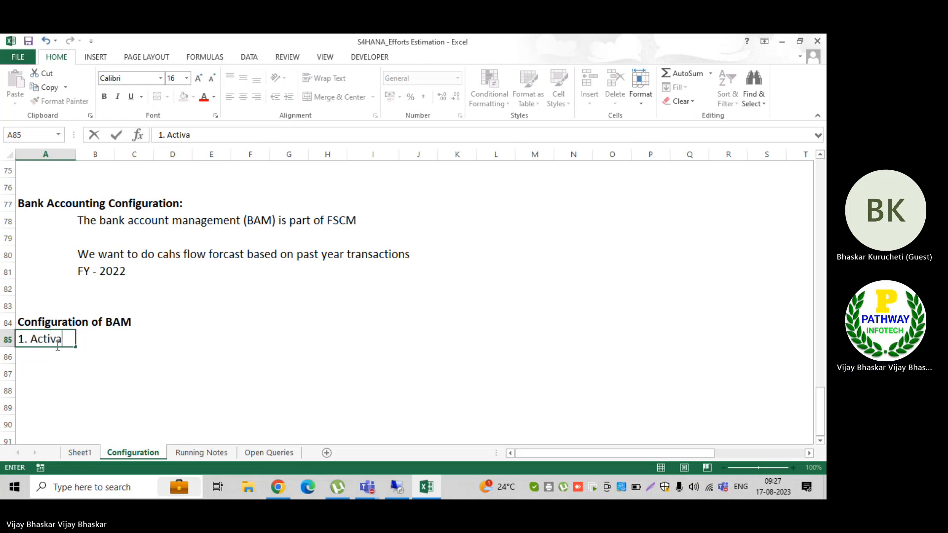
type("tion of")
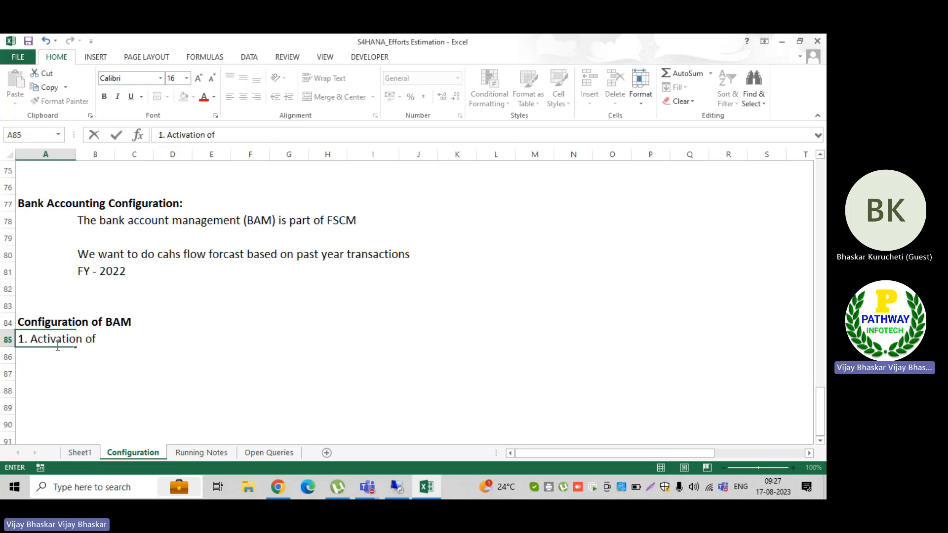
type(" busin")
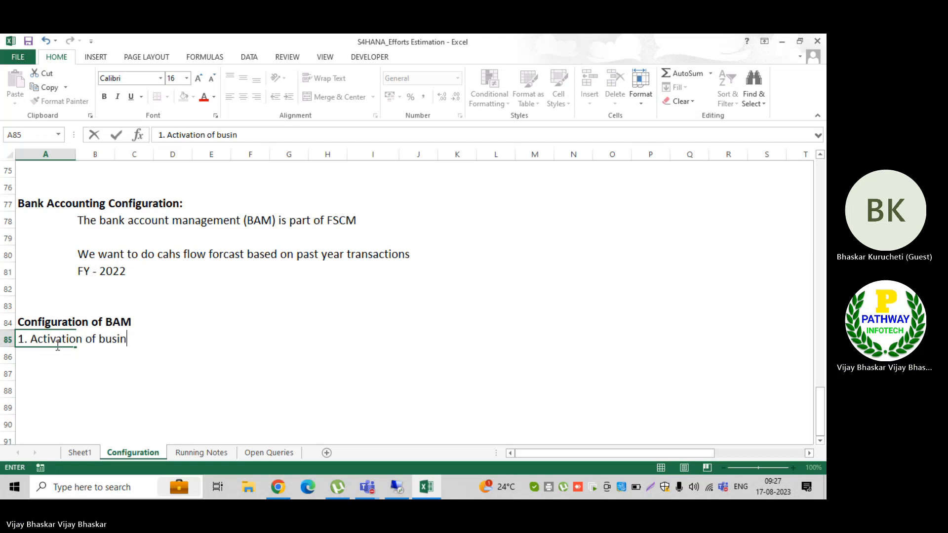
type("ess function")
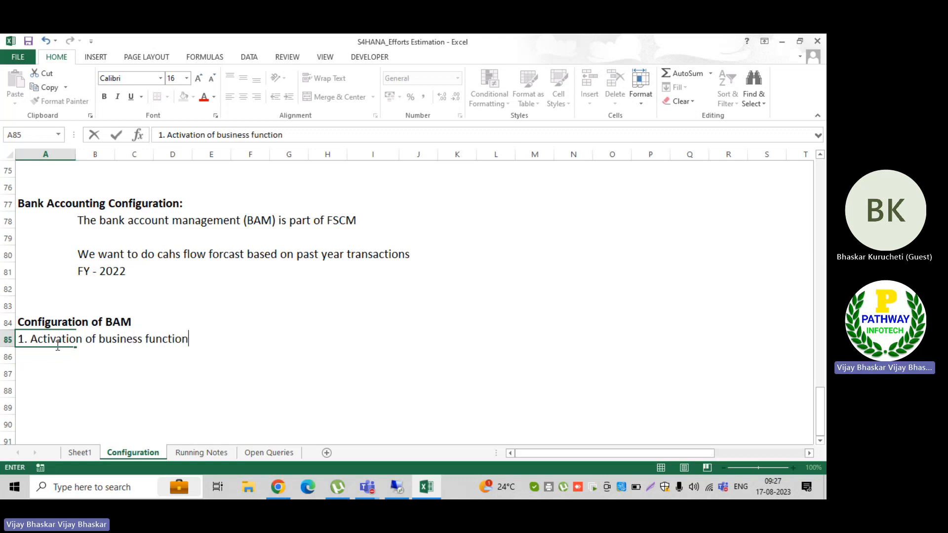
key("Return")
Check the business function status screen in the SAP session and return to the Excel notes
key("alt+Tab")
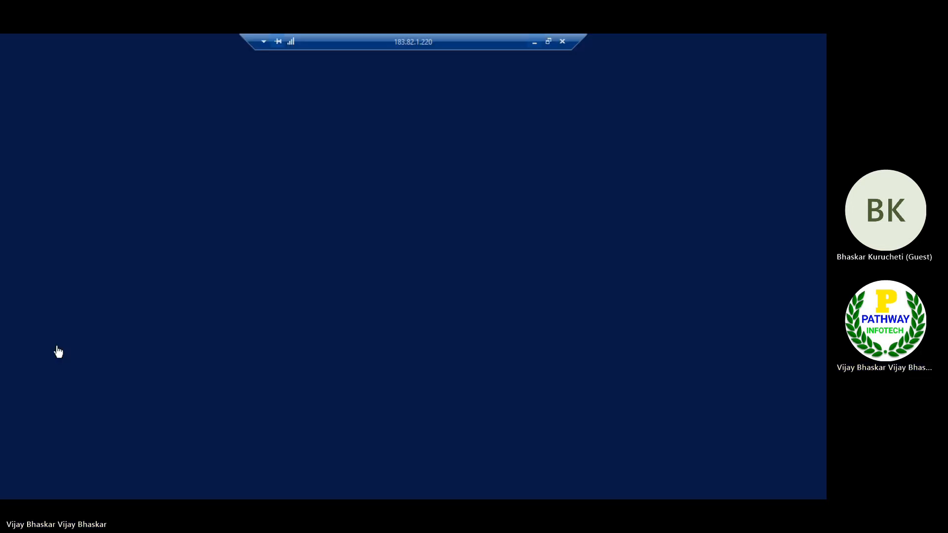
key("alt+Tab")
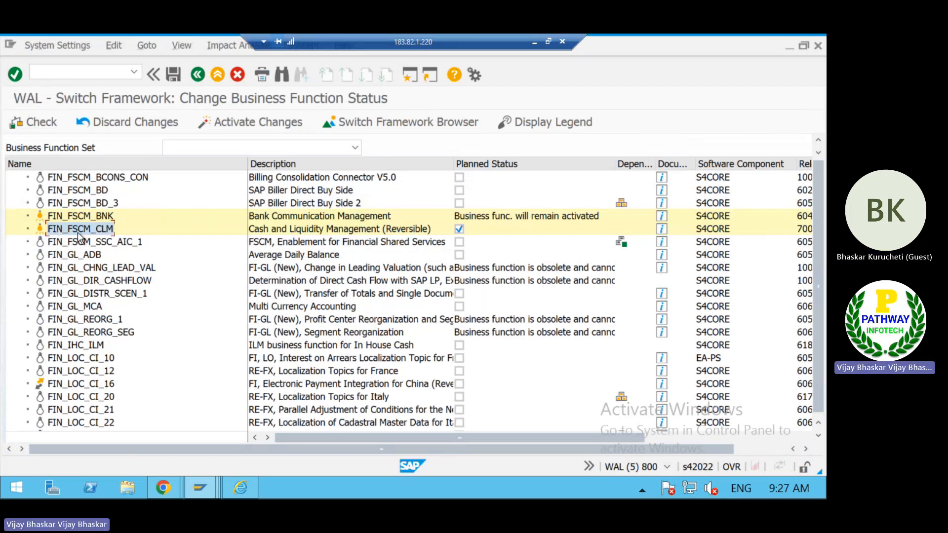
left_click(534, 42)
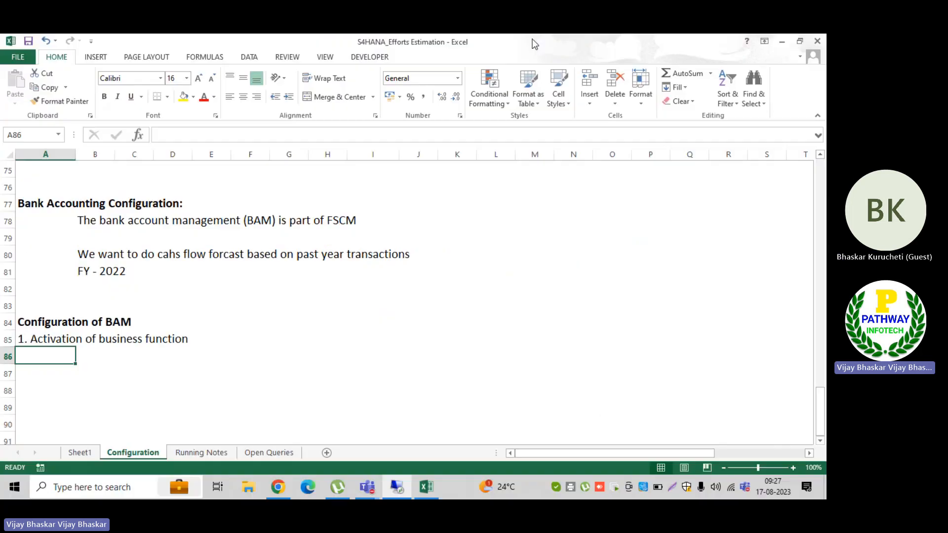
Start a path note in cell B86 reading "Path--> SPRO--> Business functions -"
left_click(298, 334)
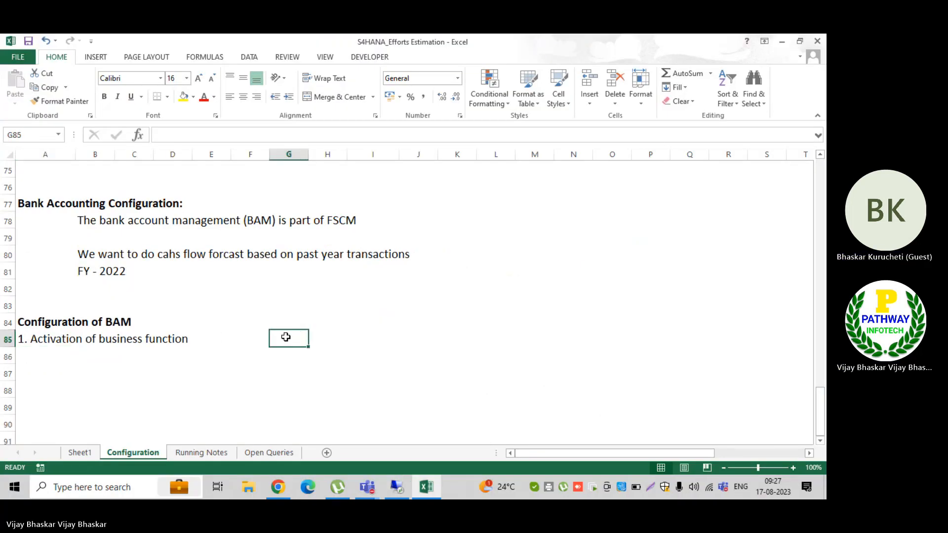
left_click(97, 354)
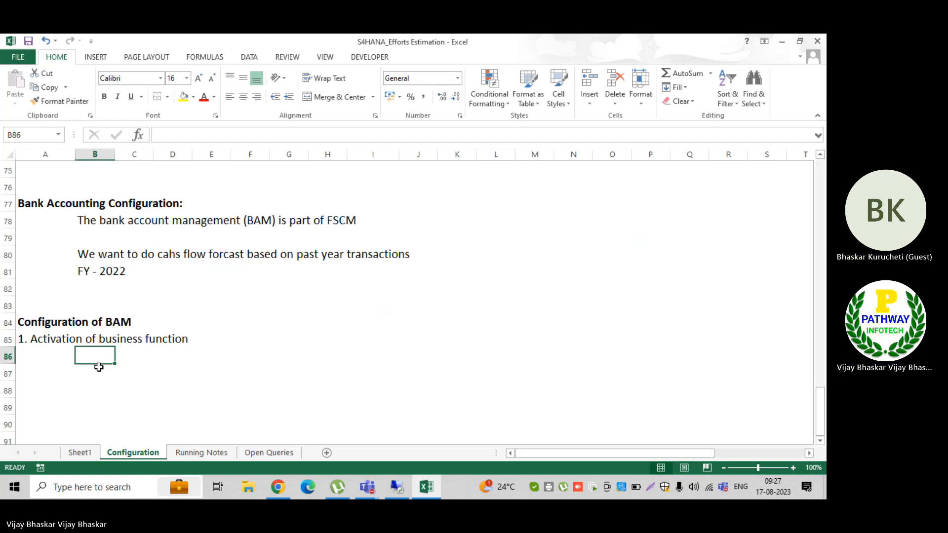
left_click(145, 355)
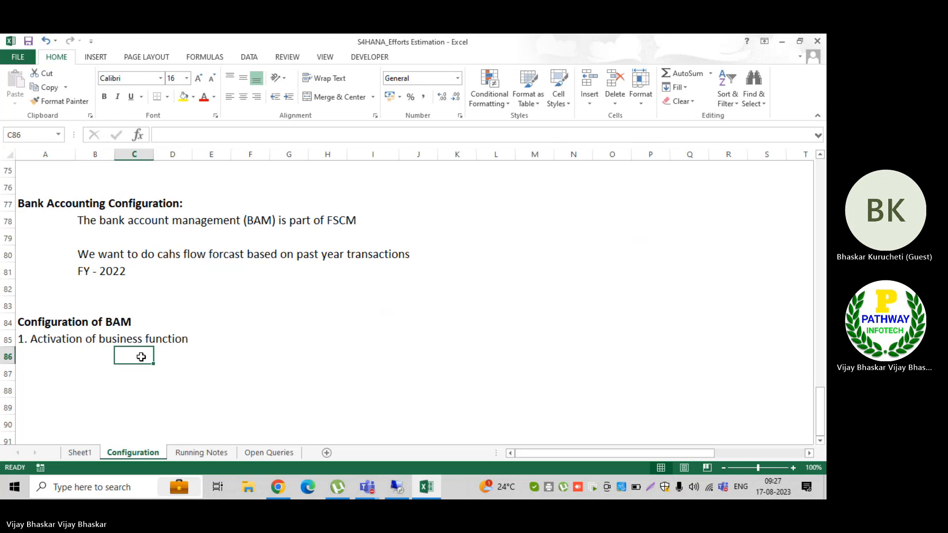
key("Return")
key("Left")
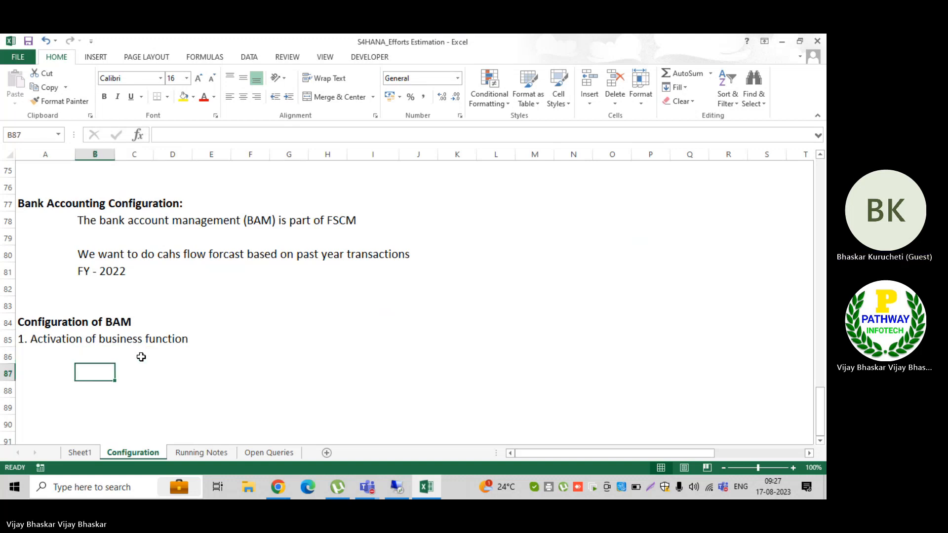
key("Up")
key("Down")
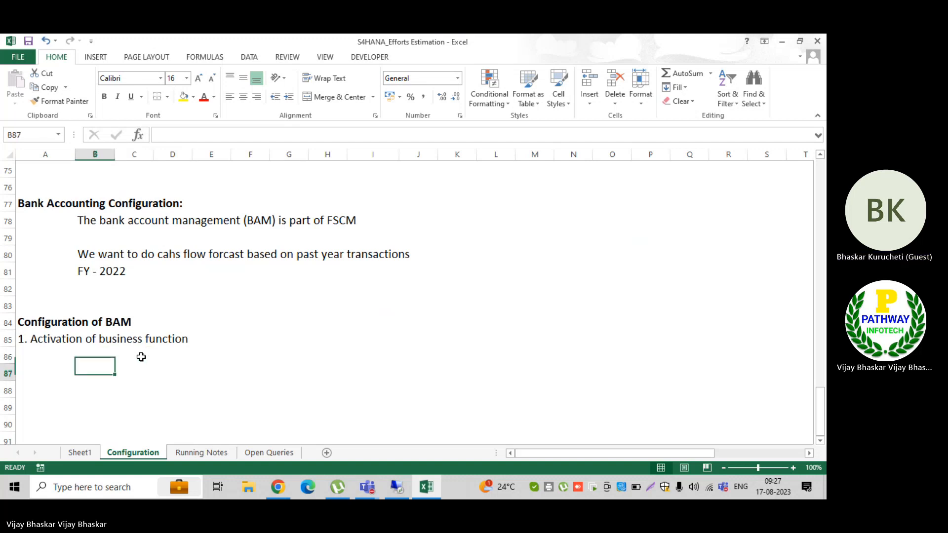
key("Left")
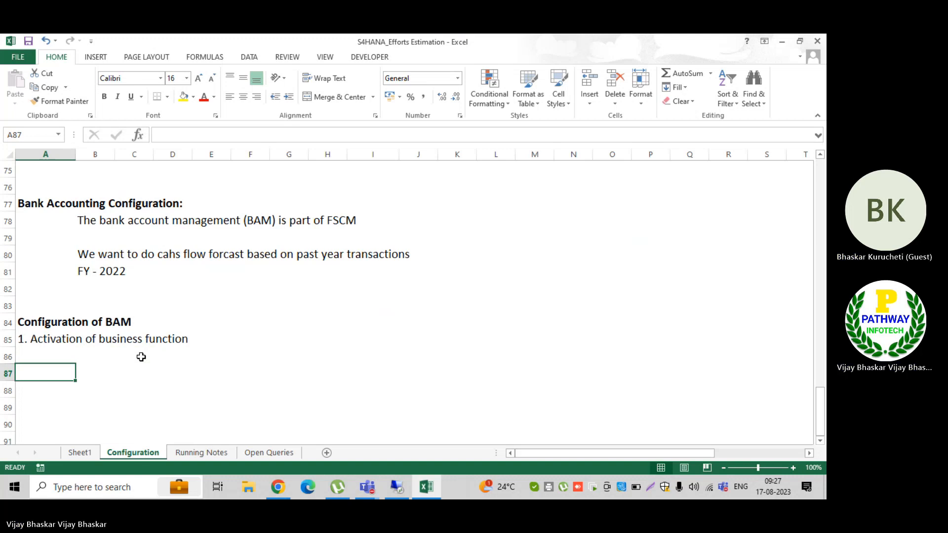
key("Up")
key("Right")
type("Path--")
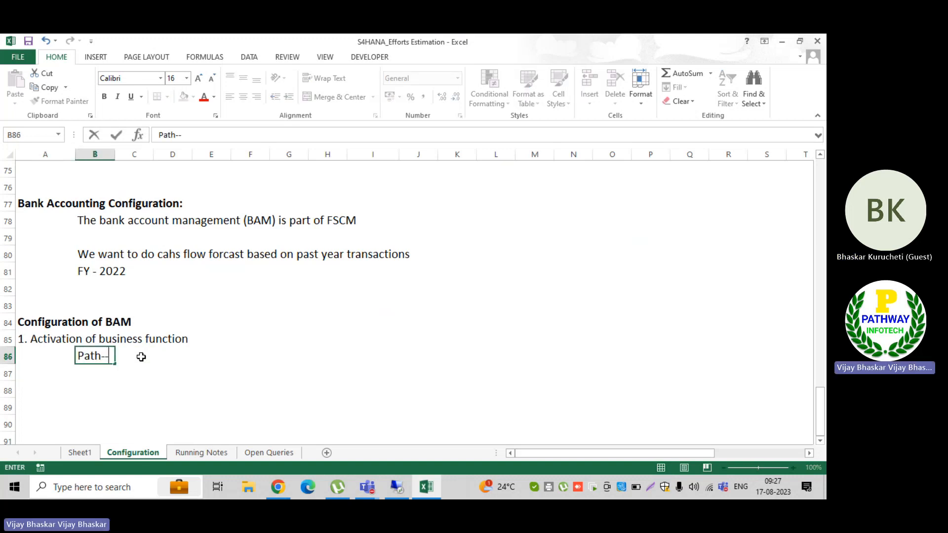
type("> SPRO--> B")
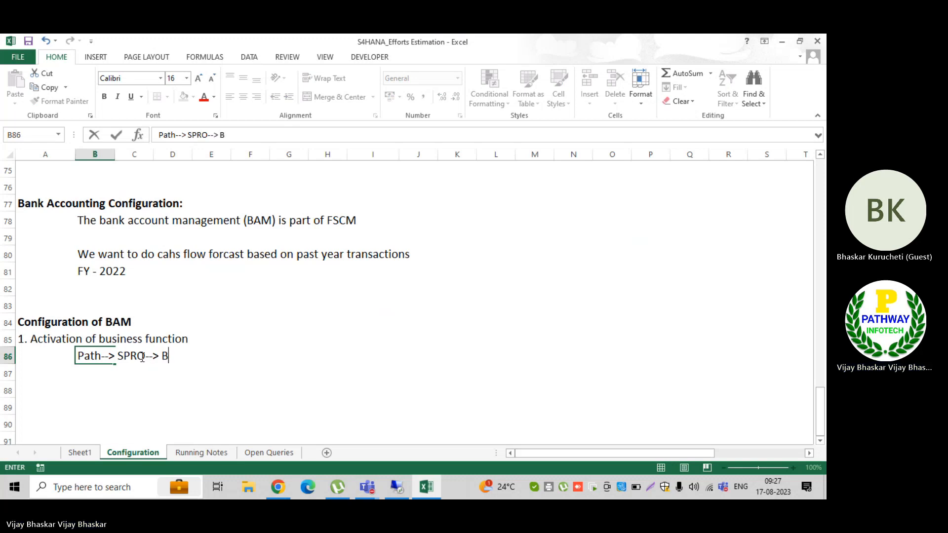
type("usiness functio")
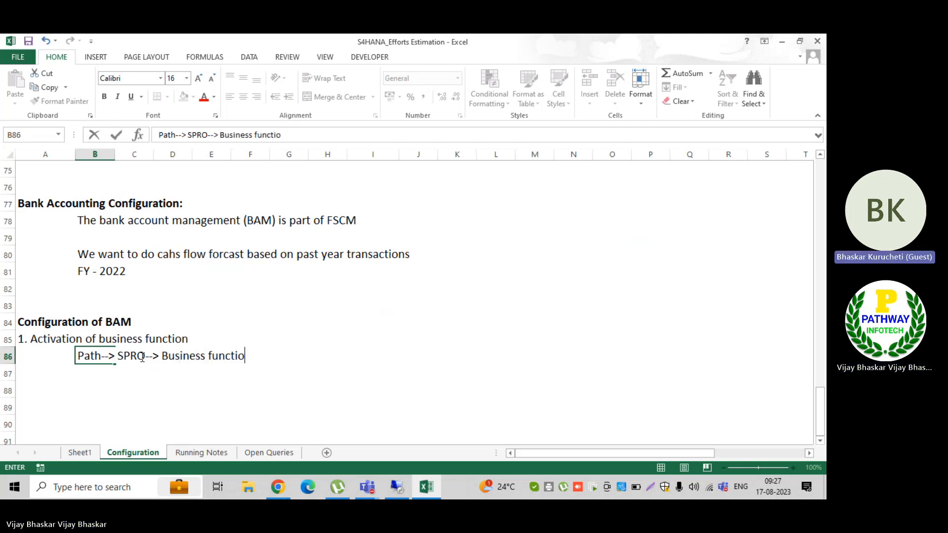
type("ns -")
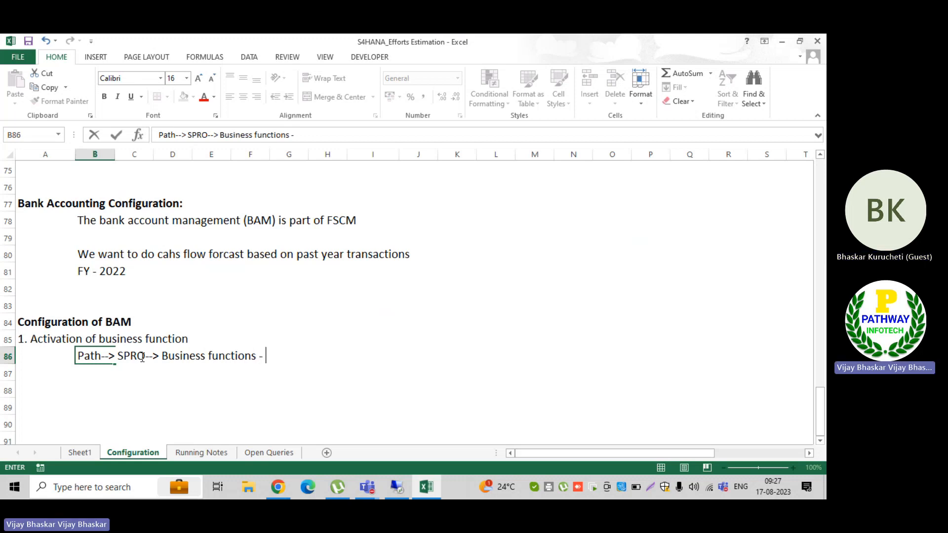
Look up the transaction code of the business function status screen in SAP and return to the Excel notes
key("alt+Tab")
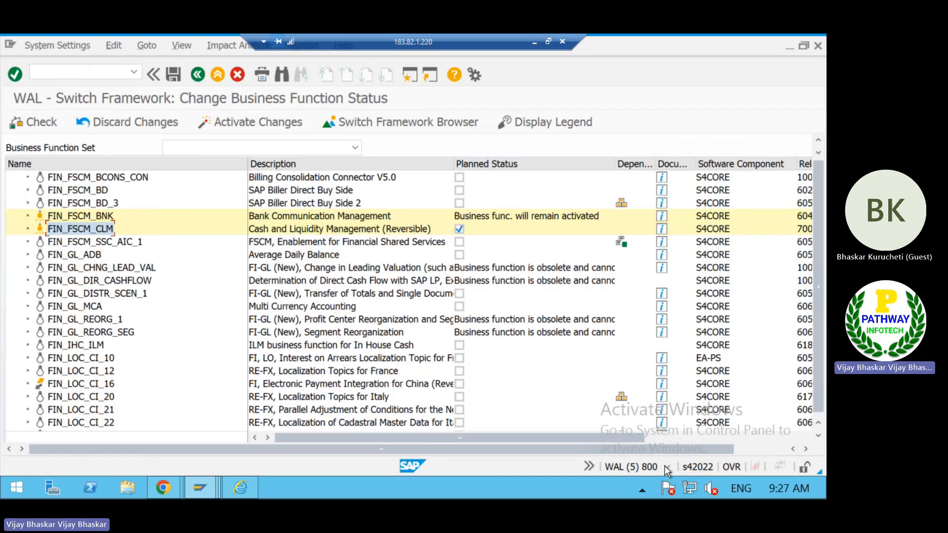
left_click(665, 467)
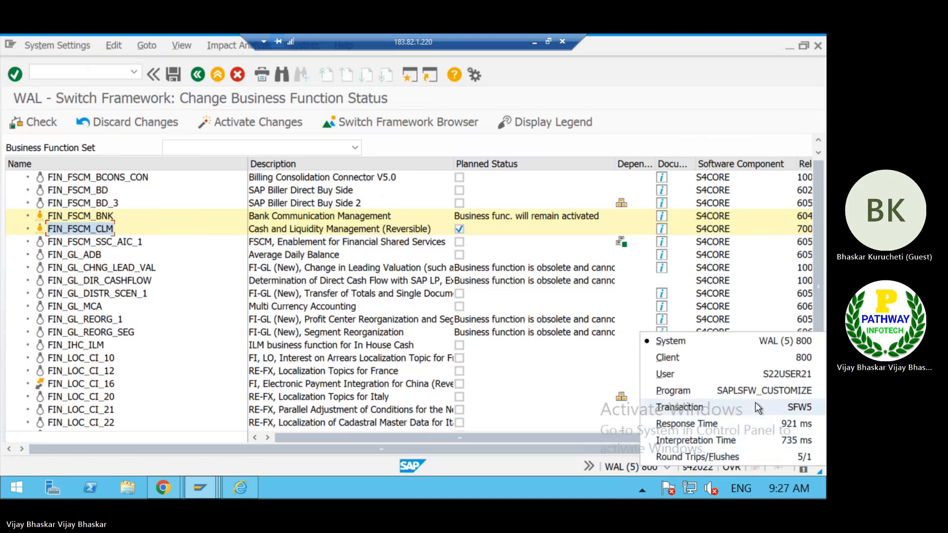
left_click(536, 42)
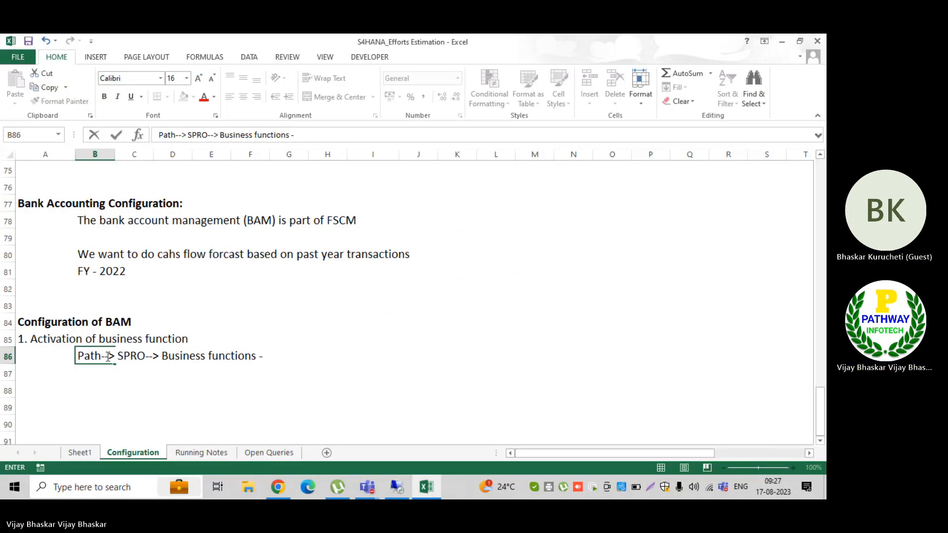
Erase the unfinished path note from cell B86
key("BackSpace")
key("BackSpace")
key("BackSpace")
key("BackSpace")
key("BackSpace")
key("BackSpace")
key("BackSpace")
key("BackSpace")
key("BackSpace")
key("BackSpace")
key("BackSpace")
key("BackSpace")
key("BackSpace")
key("BackSpace")
key("BackSpace")
key("BackSpace")
key("BackSpace")
key("BackSpace")
key("BackSpace")
key("BackSpace")
key("BackSpace")
key("BackSpace")
key("BackSpace")
key("BackSpace")
key("BackSpace")
key("BackSpace")
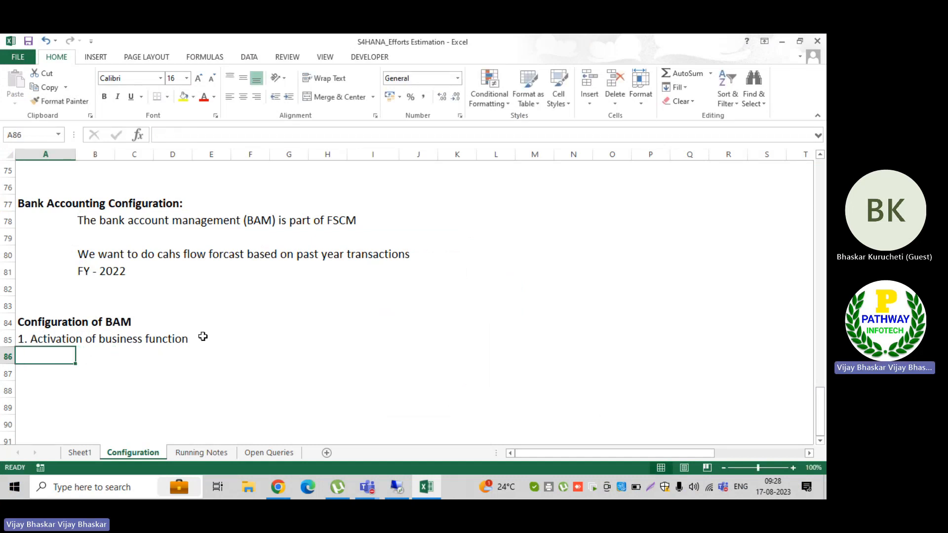
Enter the transaction code SFW5 in cell F85 beside the business function activation note
left_click(207, 338)
left_click(257, 340)
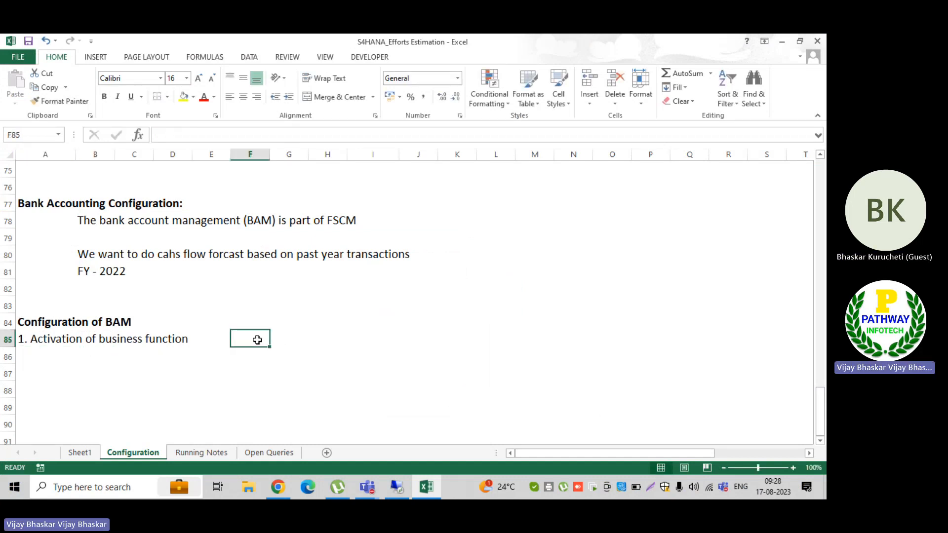
type("SD")
key("BackSpace")
type("F")
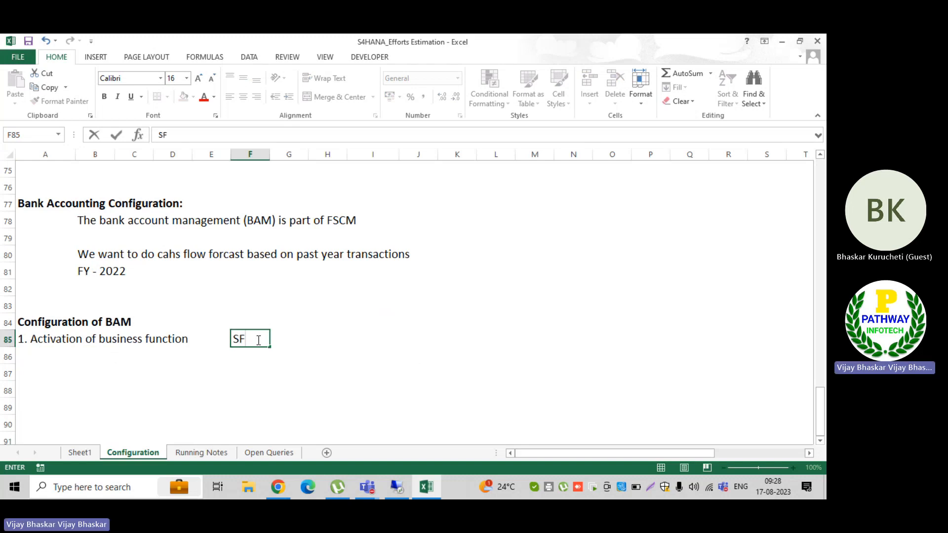
type("W5")
key("Return")
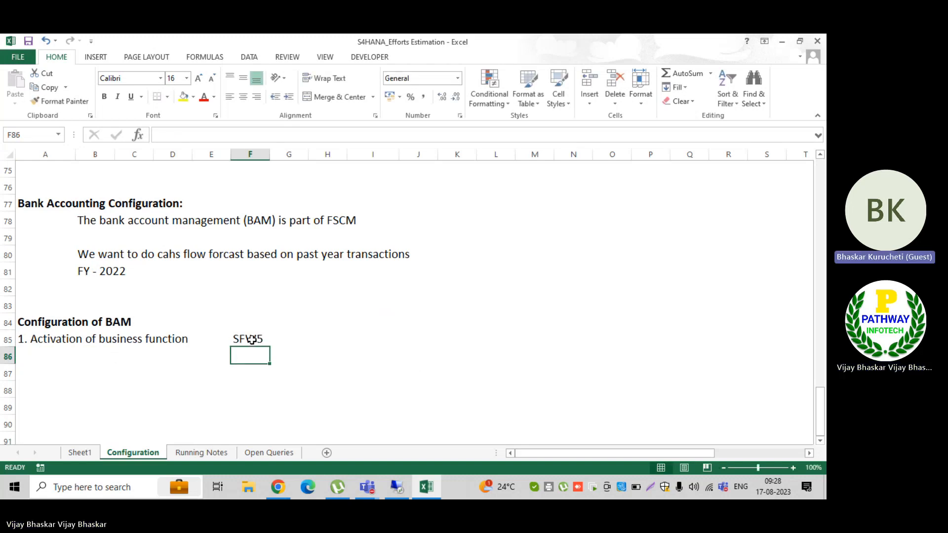
Record the business function FIN_FSCM_CLM in cell B86, checking its exact name in the SAP business function list
left_click(98, 359)
type("CLM")
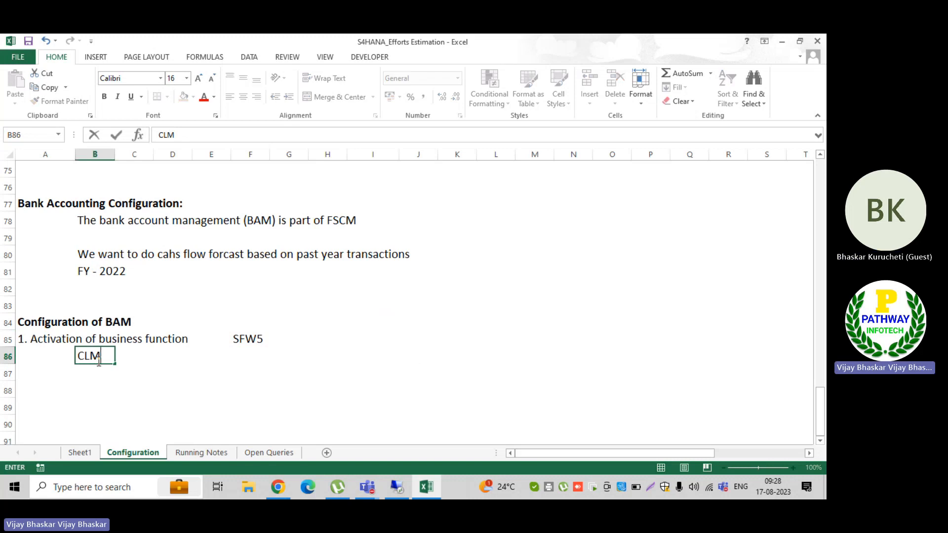
type("_)")
key("BackSpace")
key("BackSpace")
key("BackSpace")
key("BackSpace")
type("FSCM")
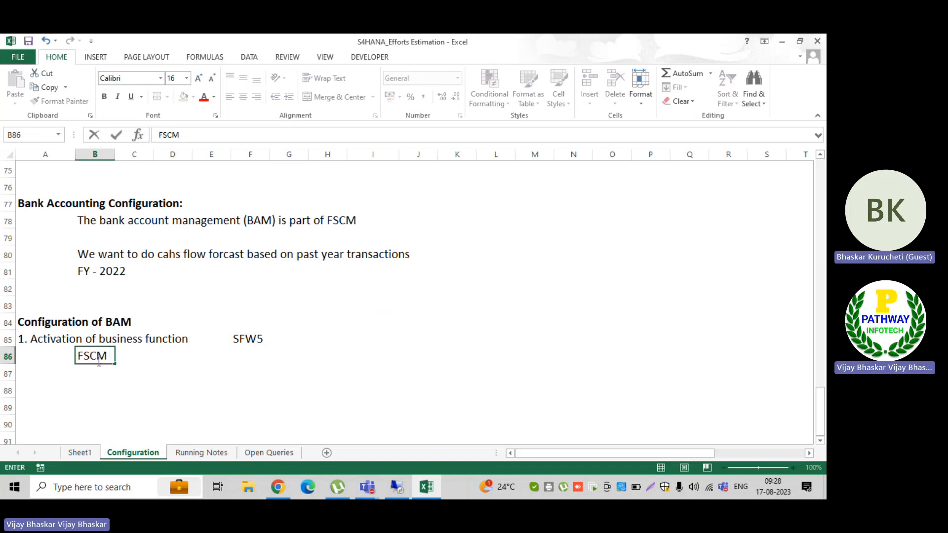
key("BackSpace")
key("BackSpace")
key("BackSpace")
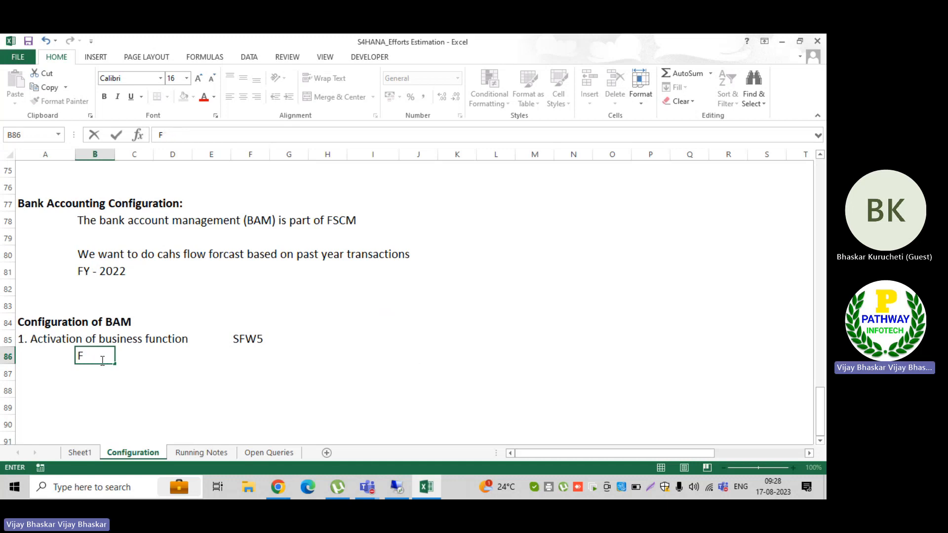
left_click(404, 488)
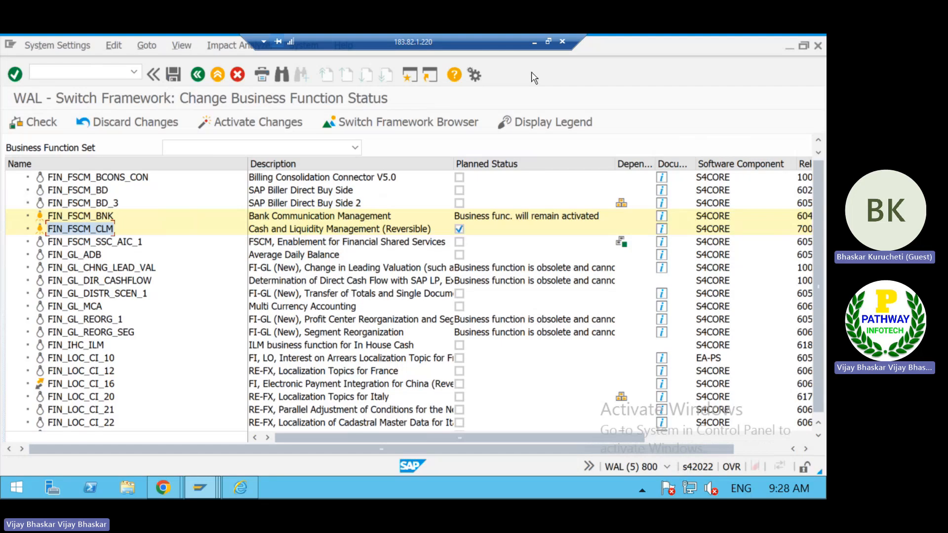
left_click(534, 42)
type("IN")
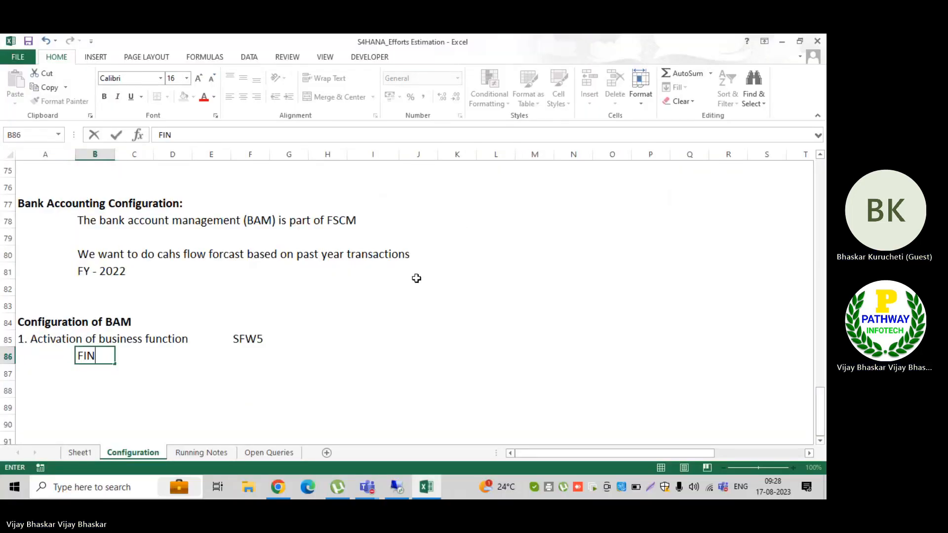
type("_FSCM_CLM")
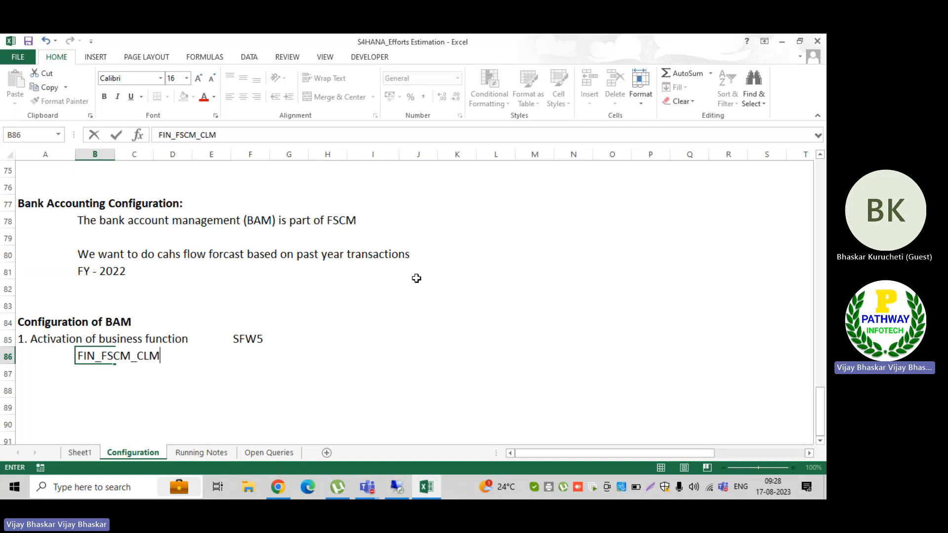
key("Return")
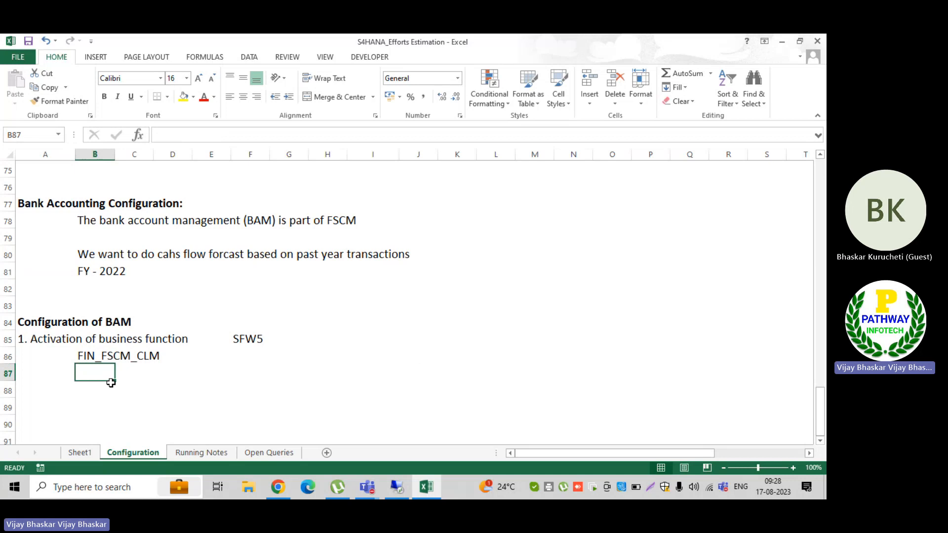
Start the second configuration note in cell A88 with the number "2."
scroll(110, 383, "down", 3)
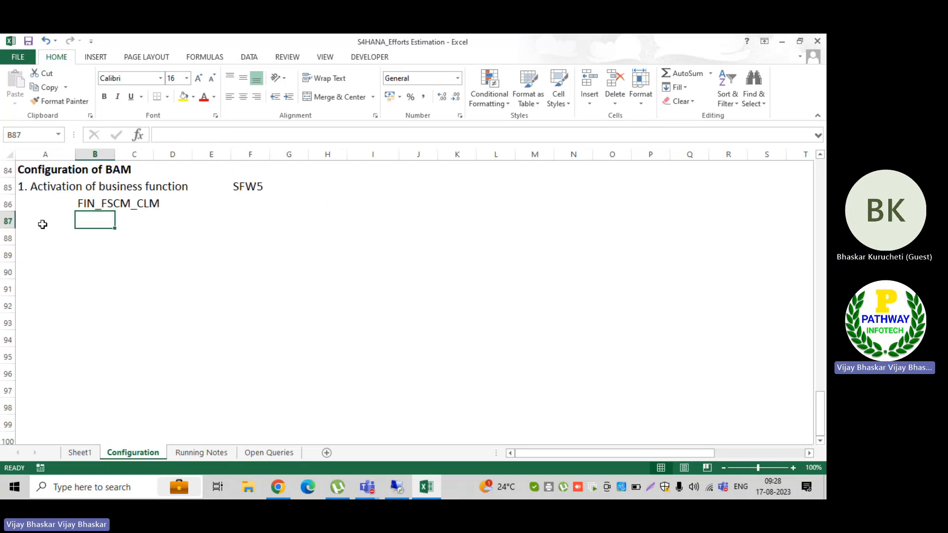
left_click(39, 237)
type("2.")
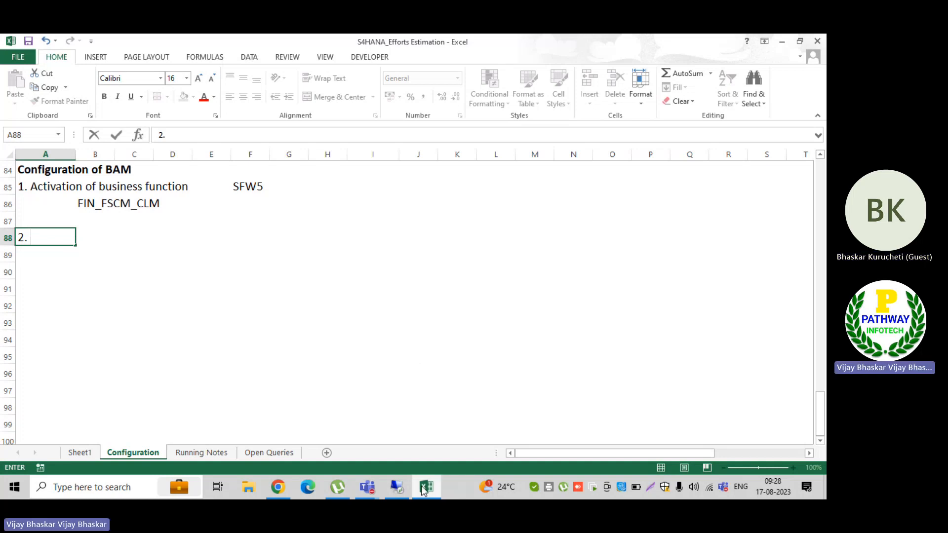
Switch to the SAP Display IMG tree and collapse General Settings and Bank Account Management under Cash and Liquidity Management
left_click(397, 487)
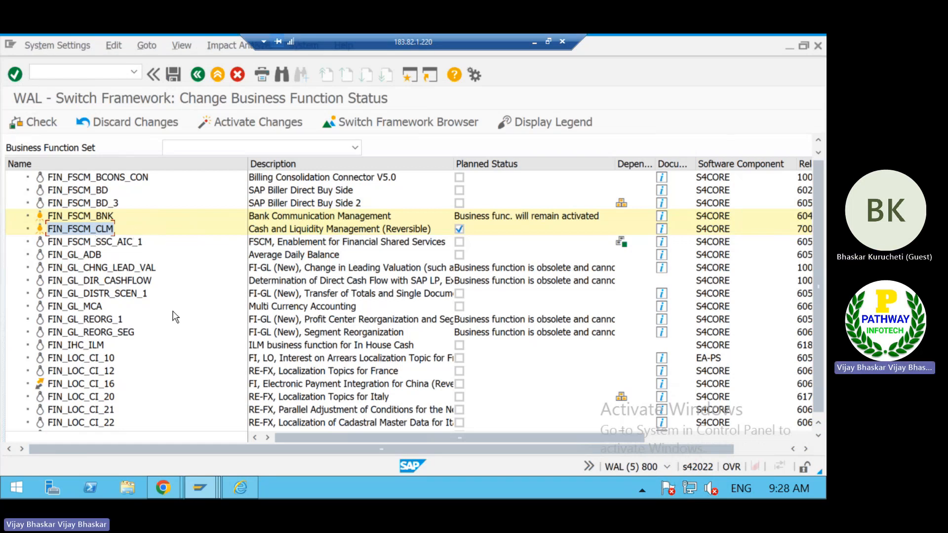
key("alt+Tab")
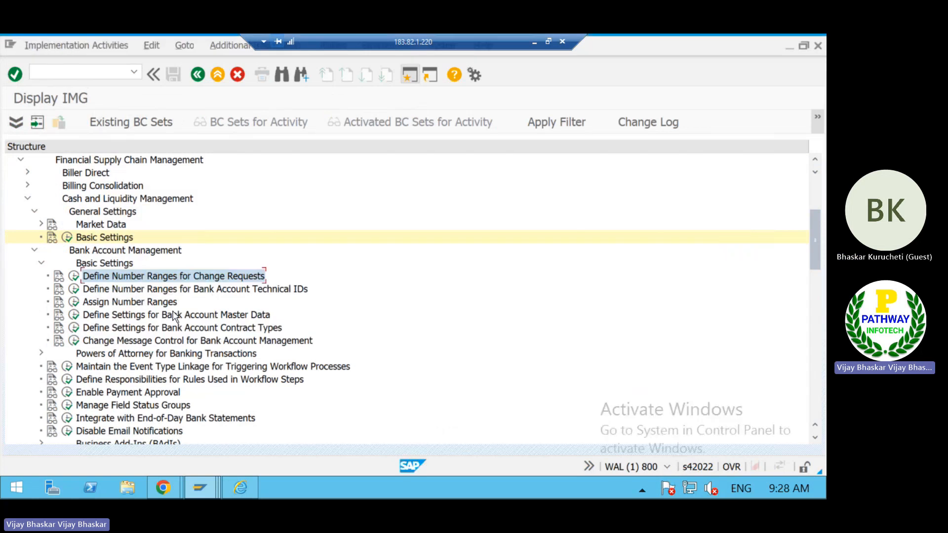
left_click(82, 199)
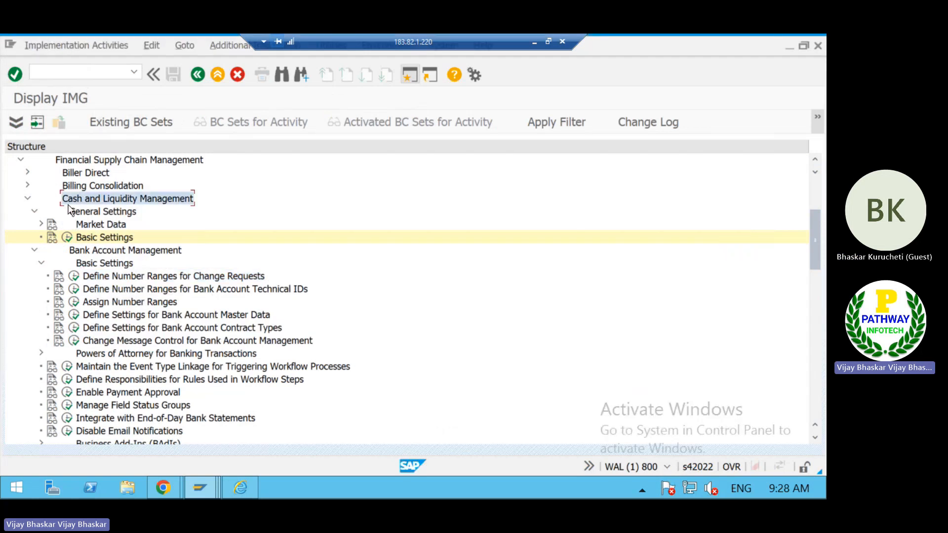
left_click(35, 212)
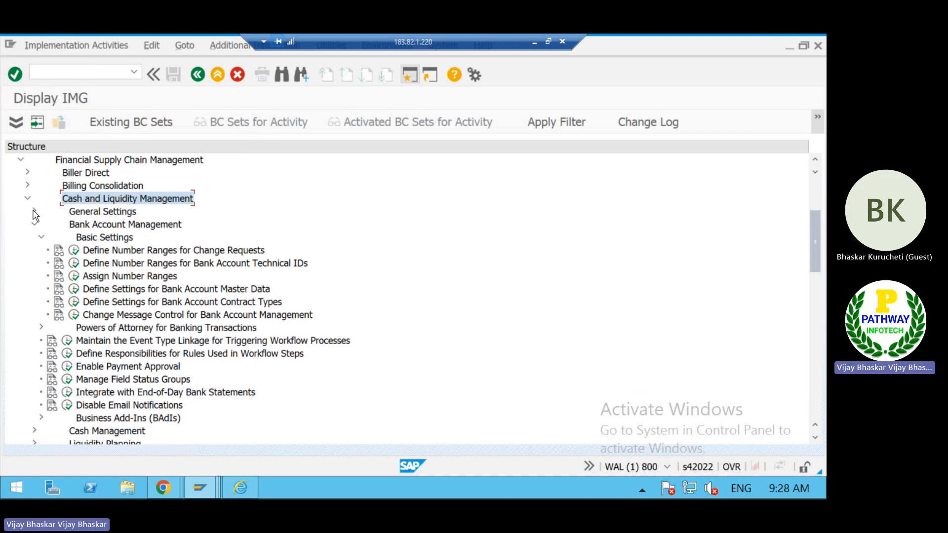
left_click(84, 160)
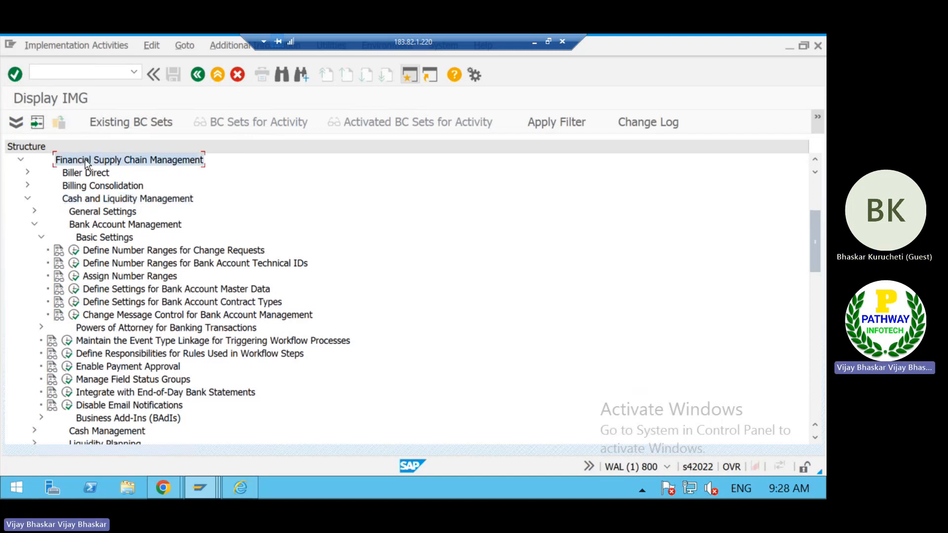
left_click(75, 199)
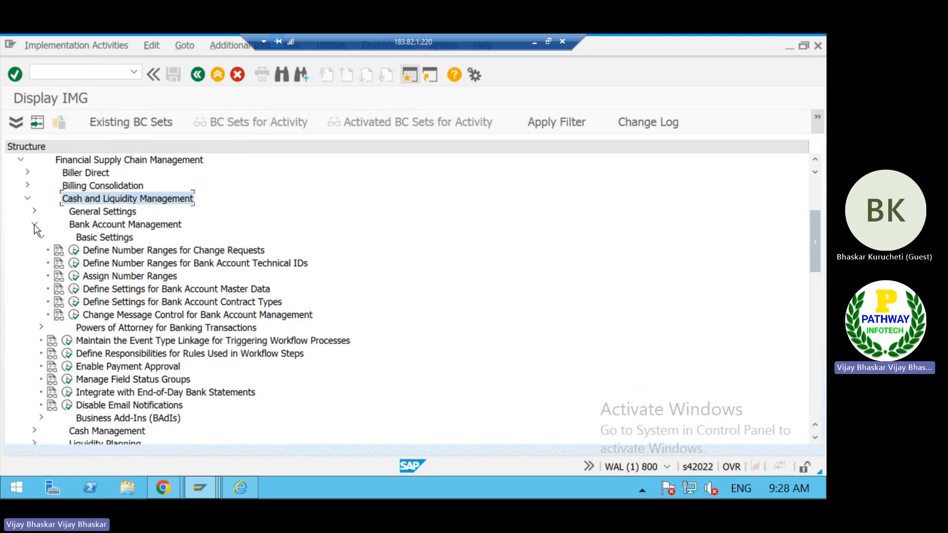
left_click(34, 224)
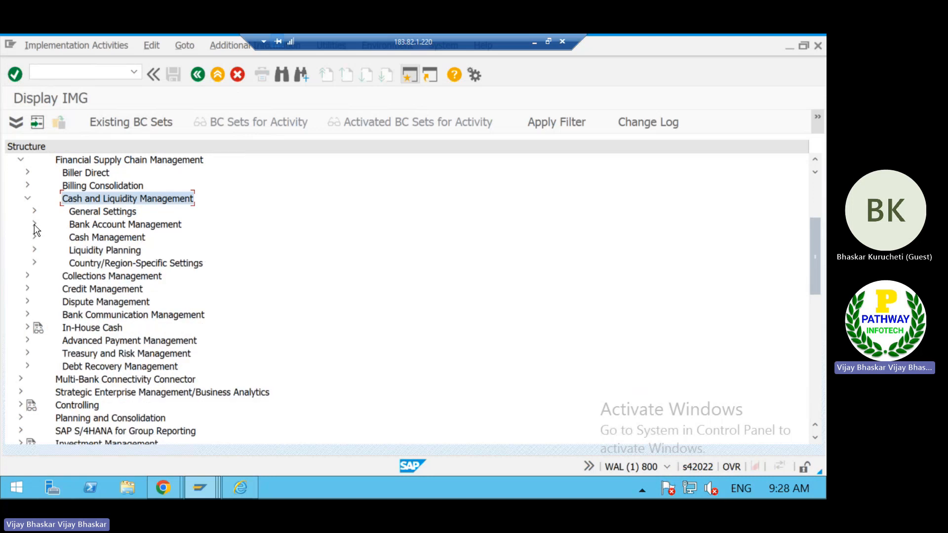
Examine the Bank Account Management, Cash Management and Liquidity Planning nodes under Cash and Liquidity Management
left_click(109, 228)
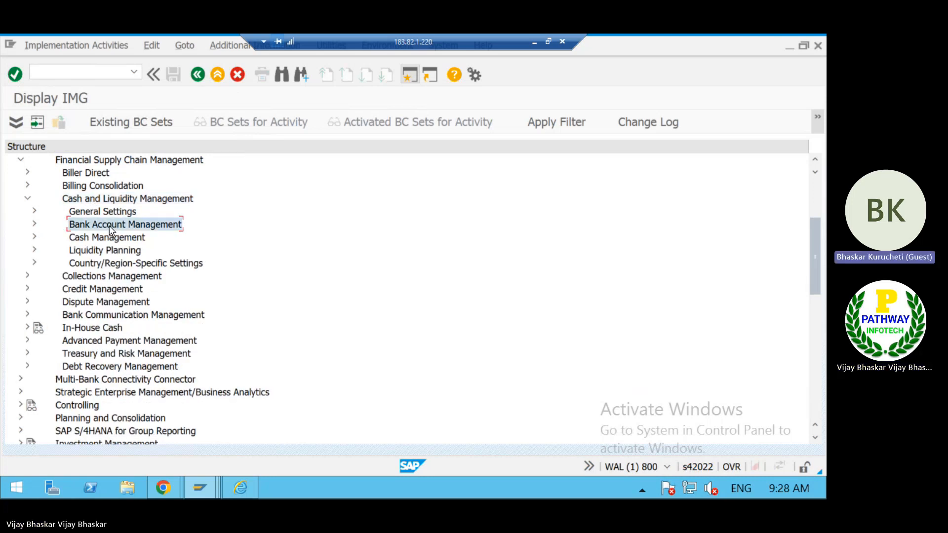
left_click(124, 200)
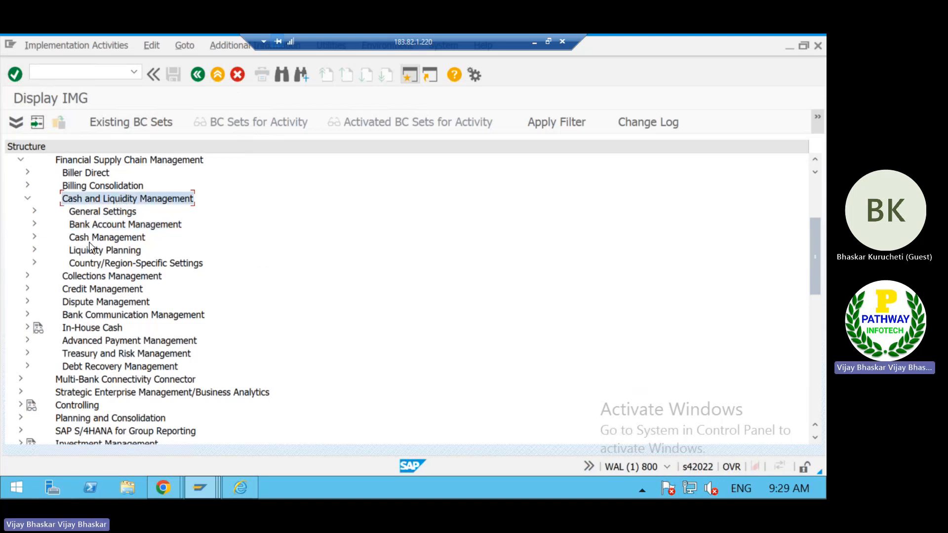
left_click(94, 228)
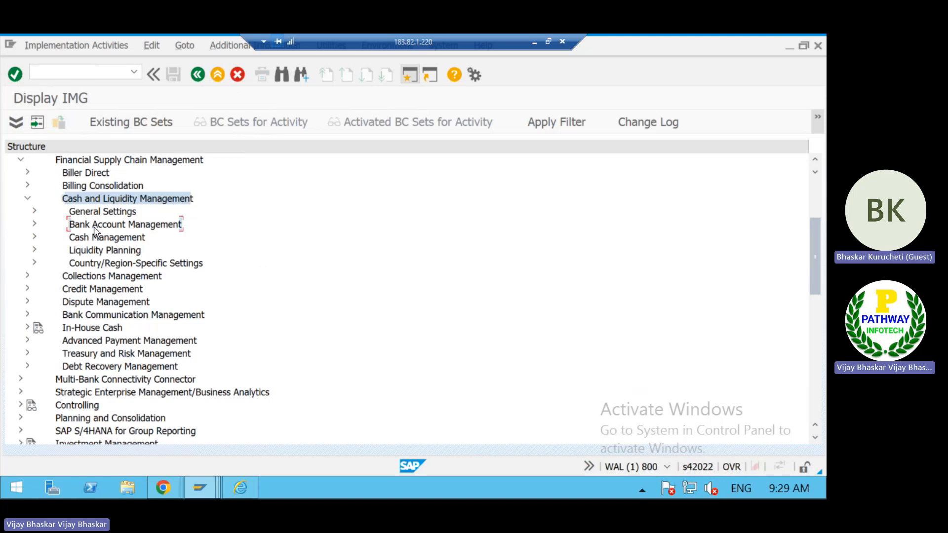
left_click(100, 237)
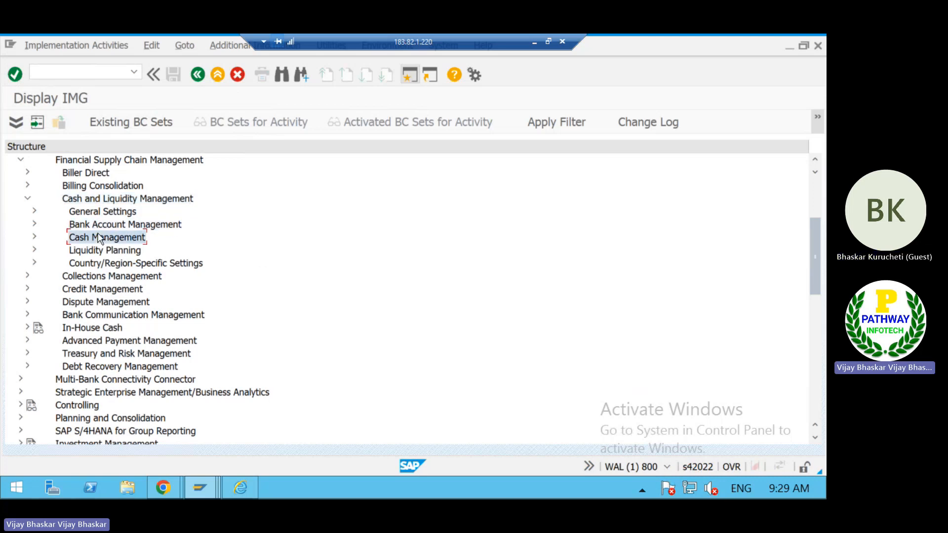
left_click(99, 254)
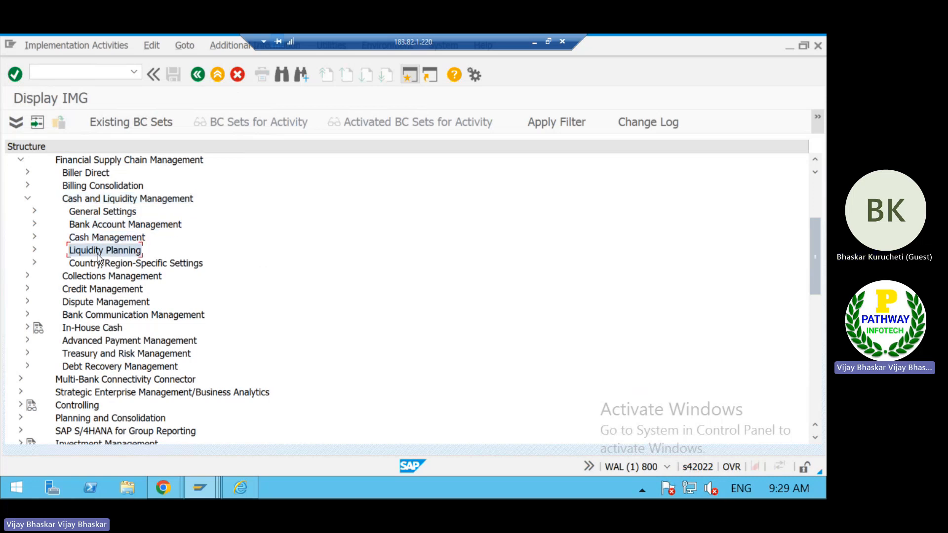
left_click(90, 215)
left_click(89, 237)
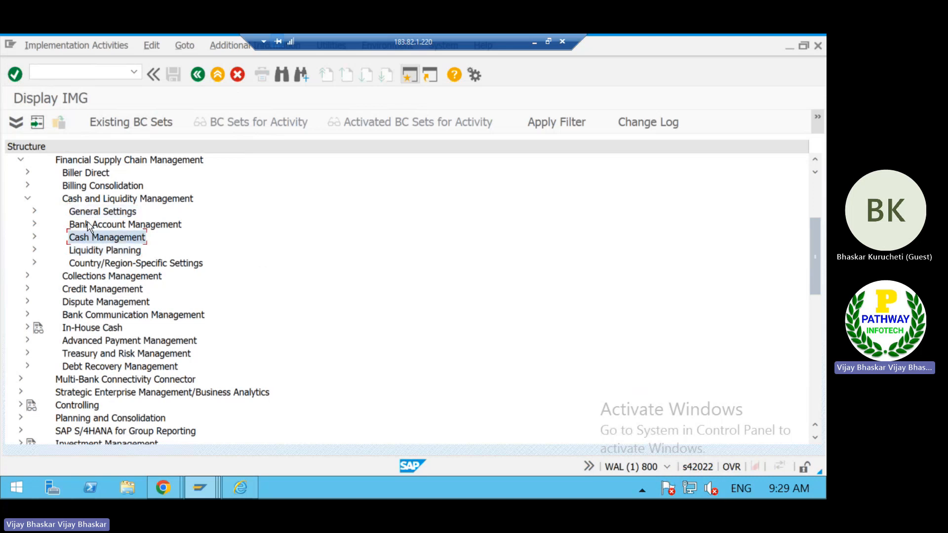
left_click(88, 226)
left_click(89, 238)
left_click(88, 251)
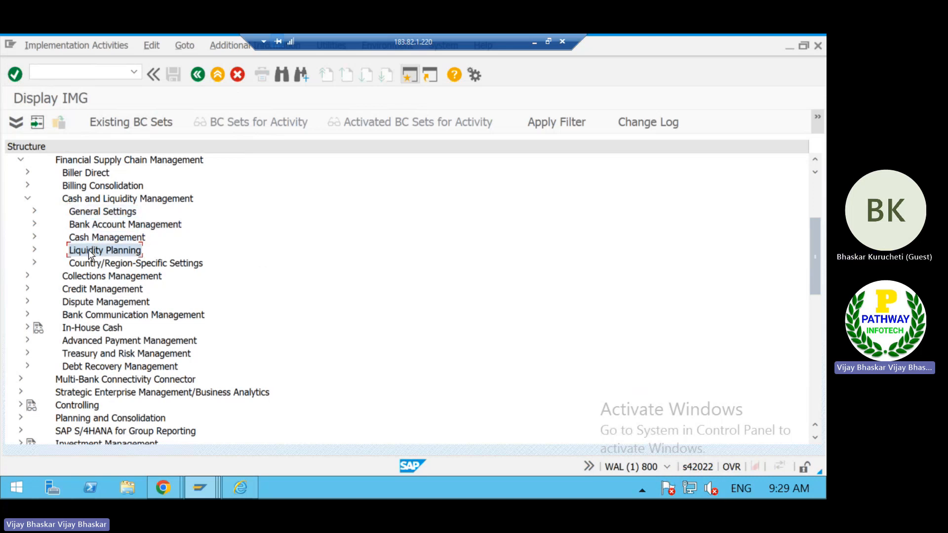
left_click(35, 224)
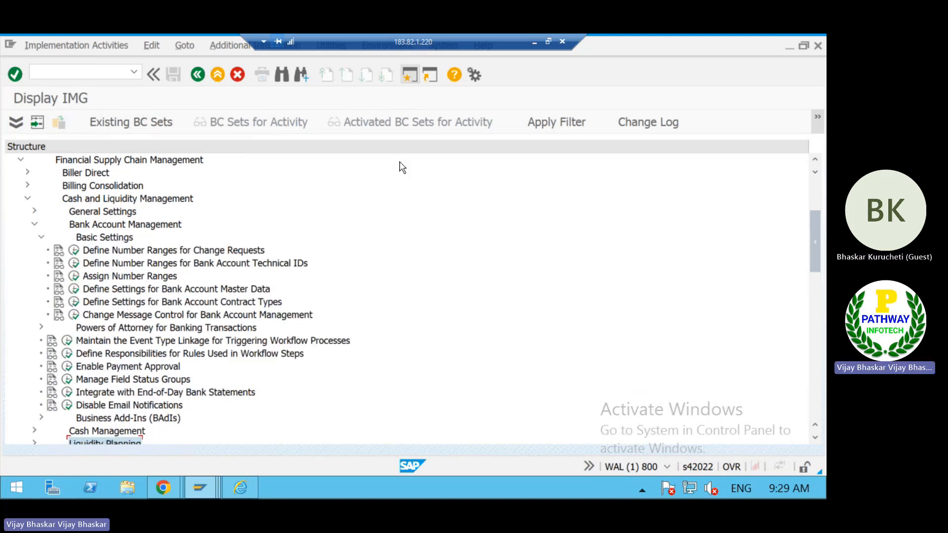
left_click(35, 225)
Open Basic Settings under General Settings and look up the transaction code in the system information
left_click(36, 213)
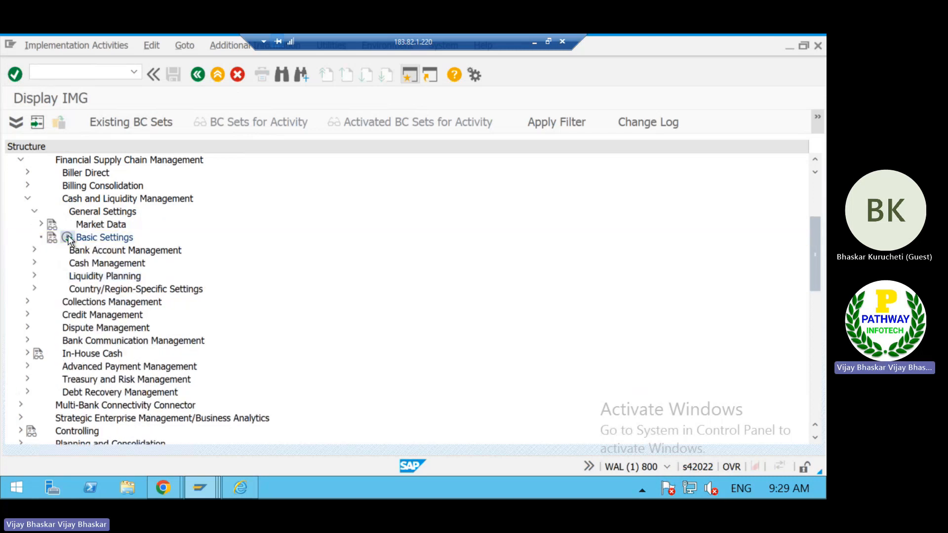
left_click(68, 239)
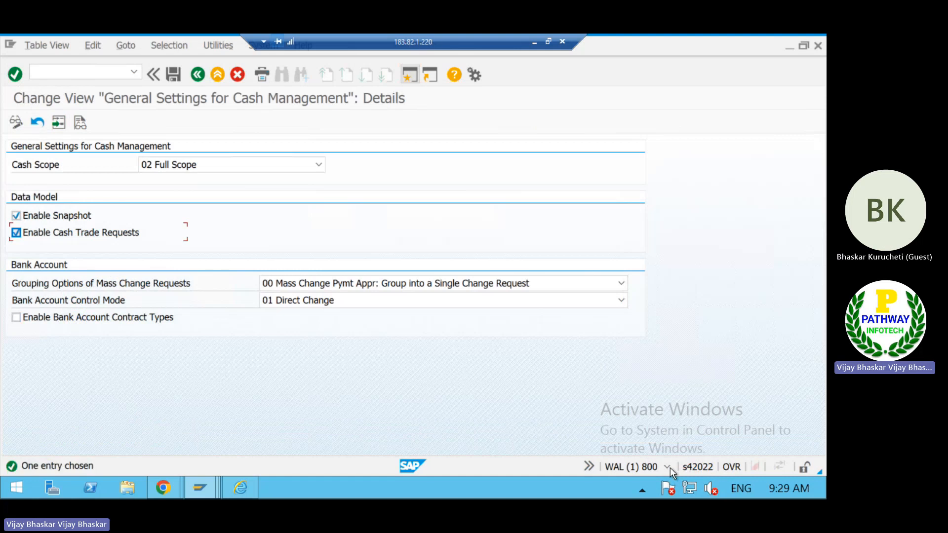
left_click(668, 466)
left_click(665, 463)
left_click(664, 467)
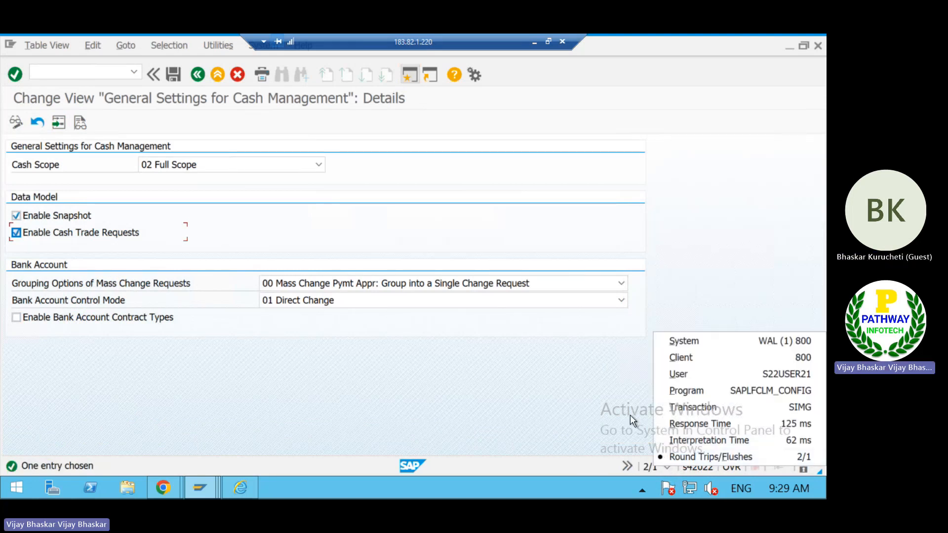
Return to the Excel notes and complete cell A88 as "2. Activate basic settings of BAM/CLM"
left_click(535, 43)
type("Act")
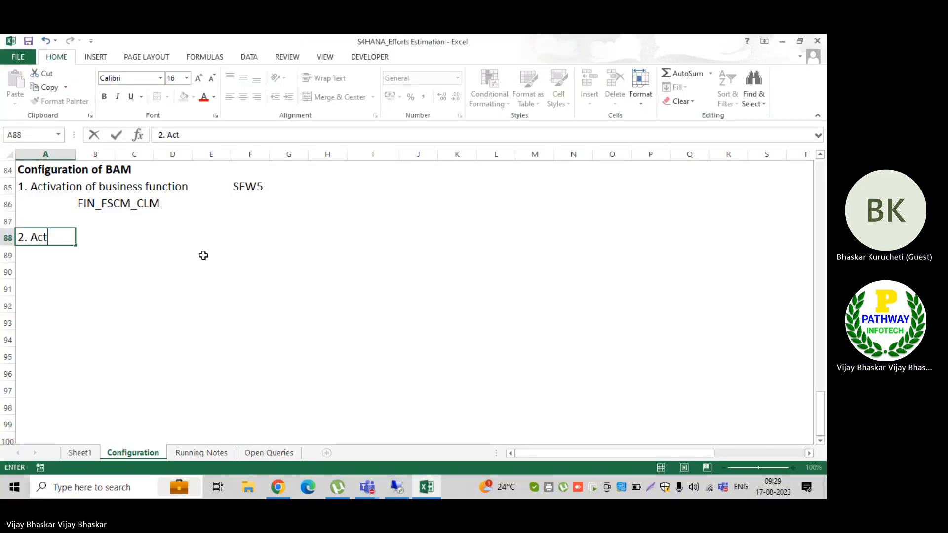
type("ivate")
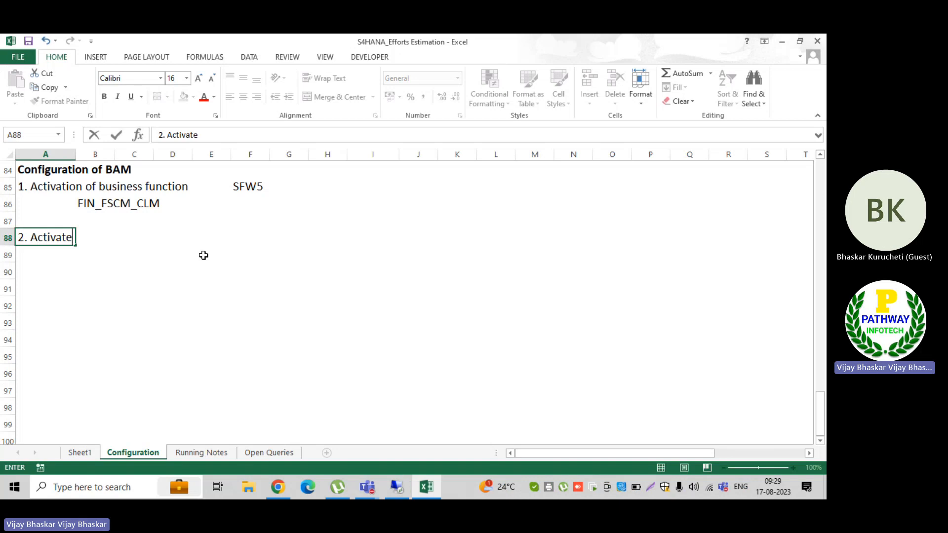
type(" basiuc")
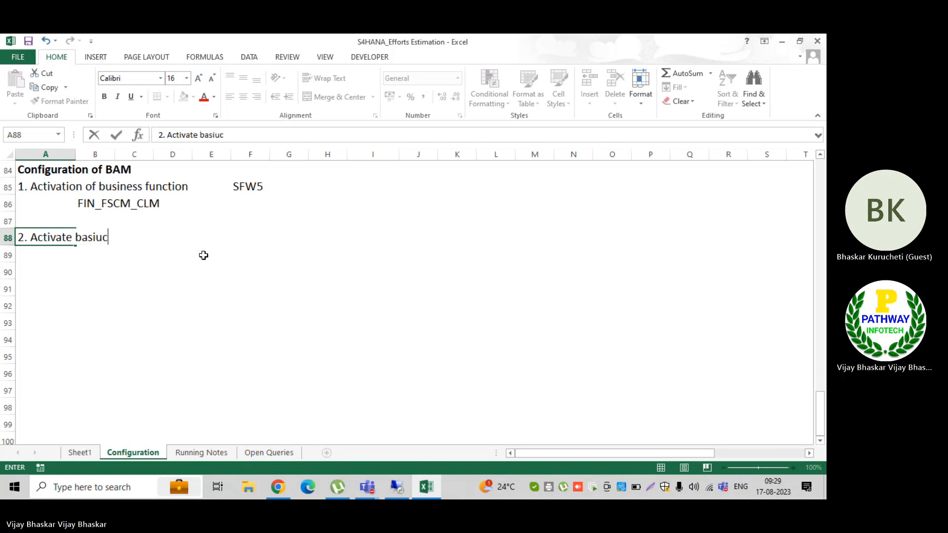
key("BackSpace")
key("BackSpace")
key("BackSpace")
type("ic settings of")
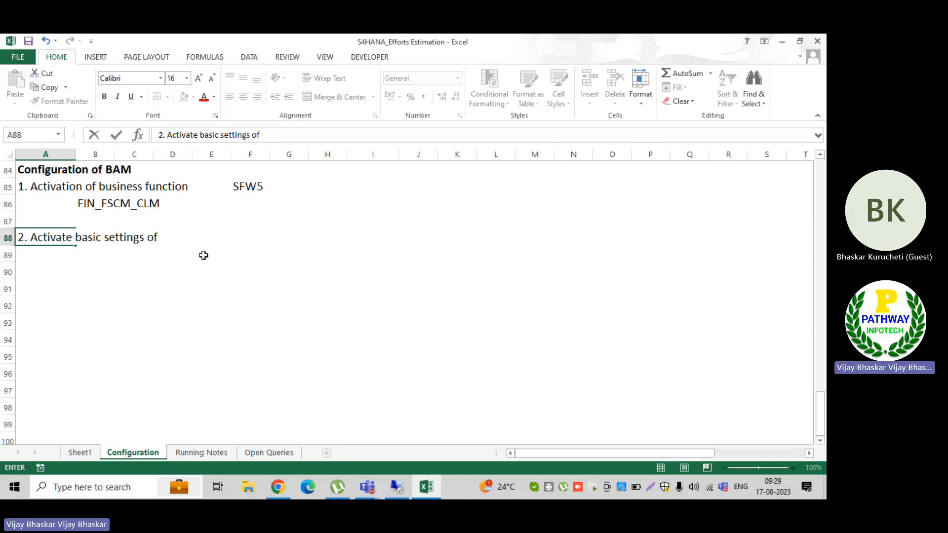
type(" BAM/CLM")
key("Return")
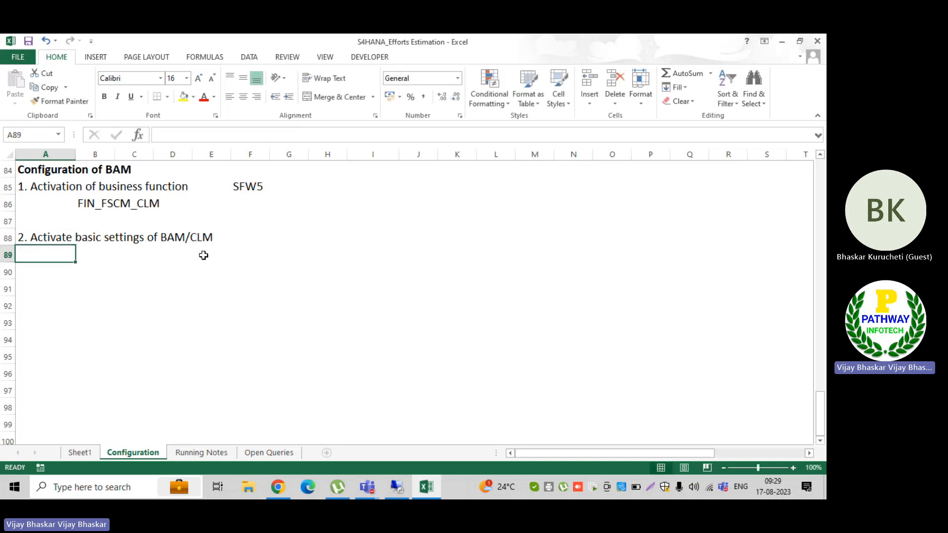
Look up the transaction code of the general cash management settings in SAP and enter "SIMG" in Excel cell F88
key("Up")
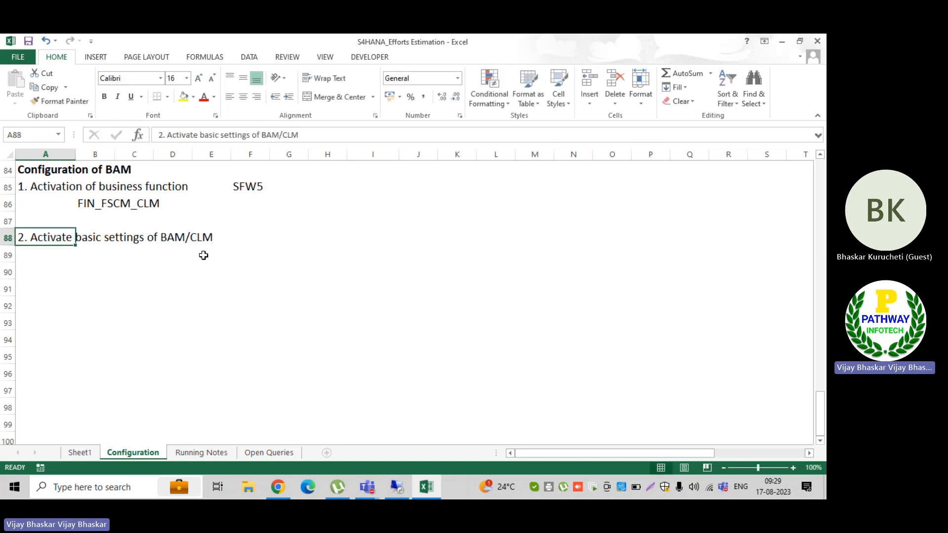
key("Right")
key("Right")
key("Right")
key("Right")
key("Right")
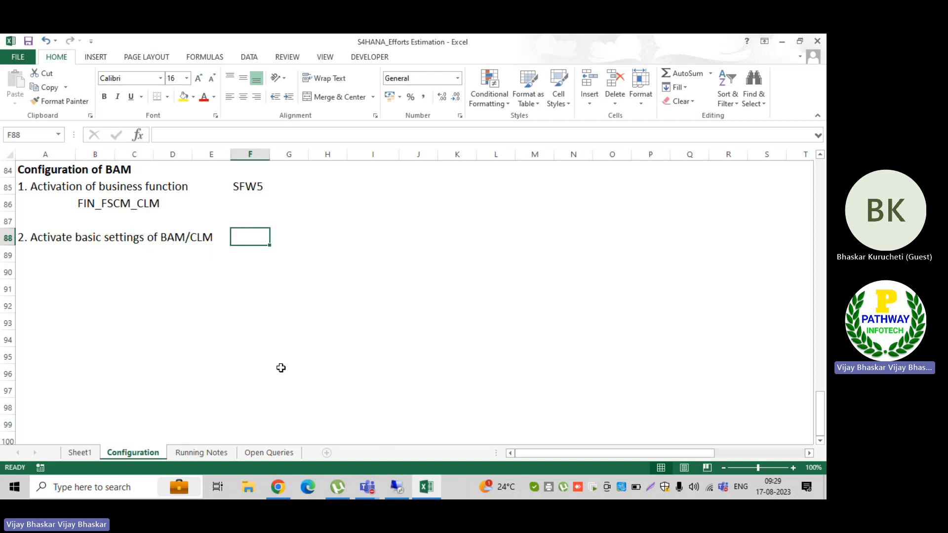
left_click(397, 487)
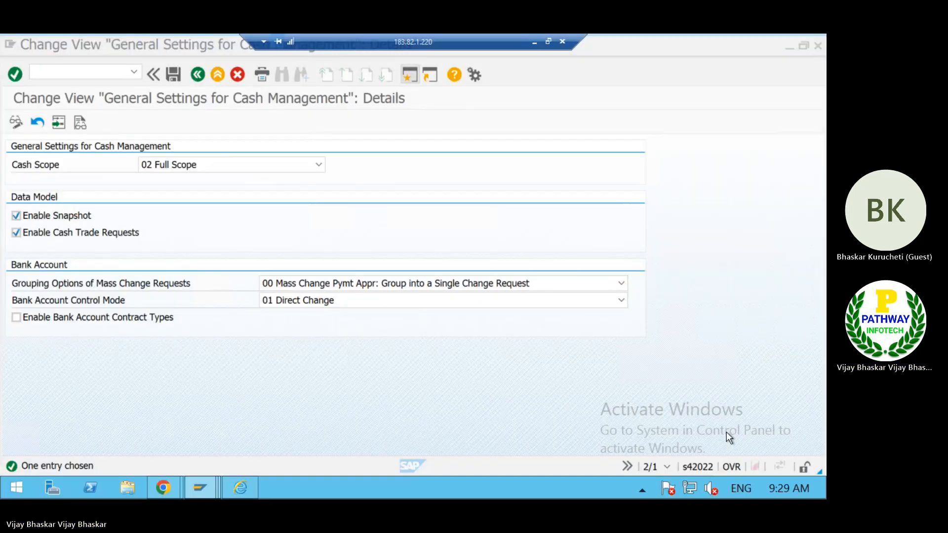
left_click(667, 467)
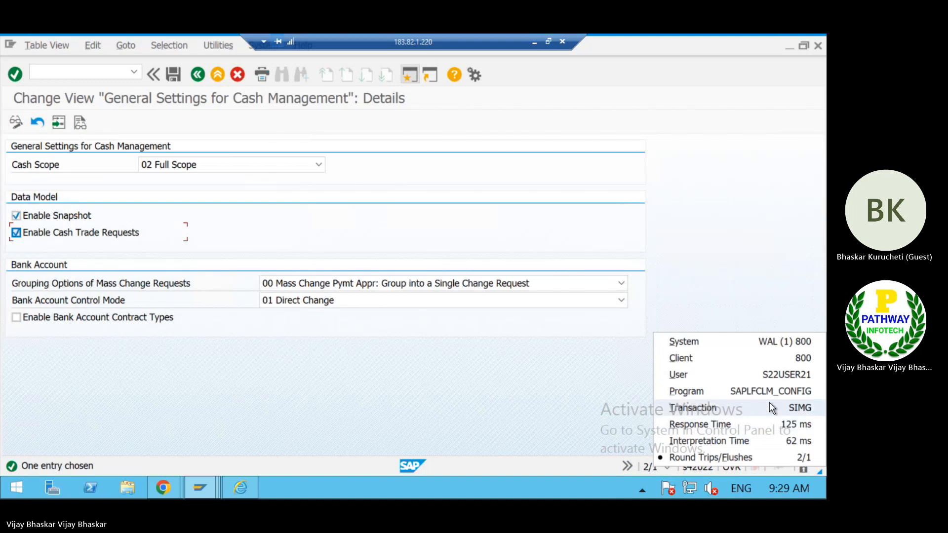
left_click(534, 43)
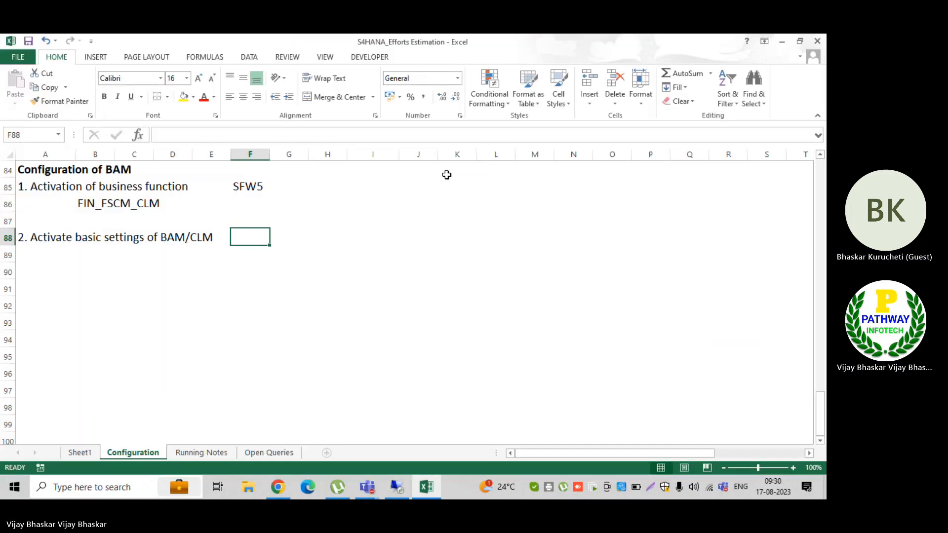
type("SIMG")
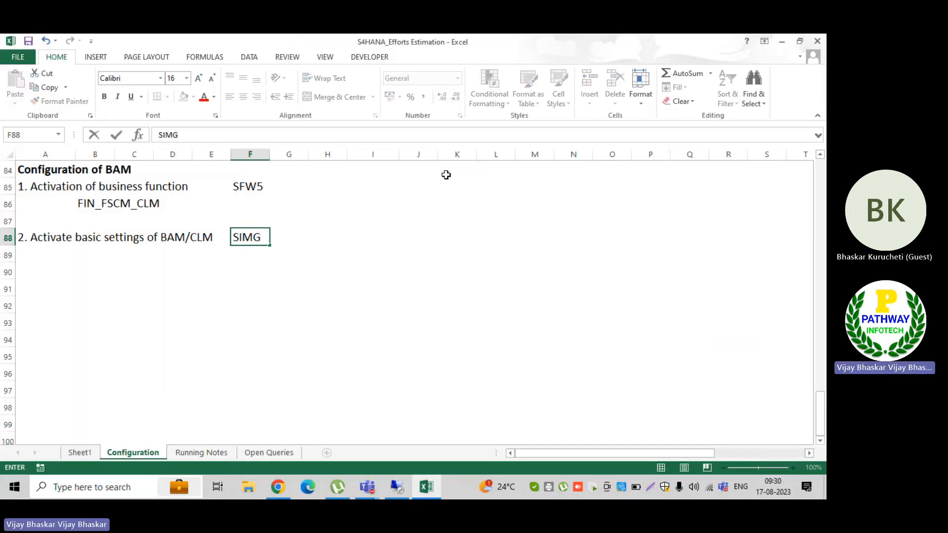
key("Return")
Enter "Basic/Full Scope" in cell B89 beneath the basic settings note
left_click(97, 263)
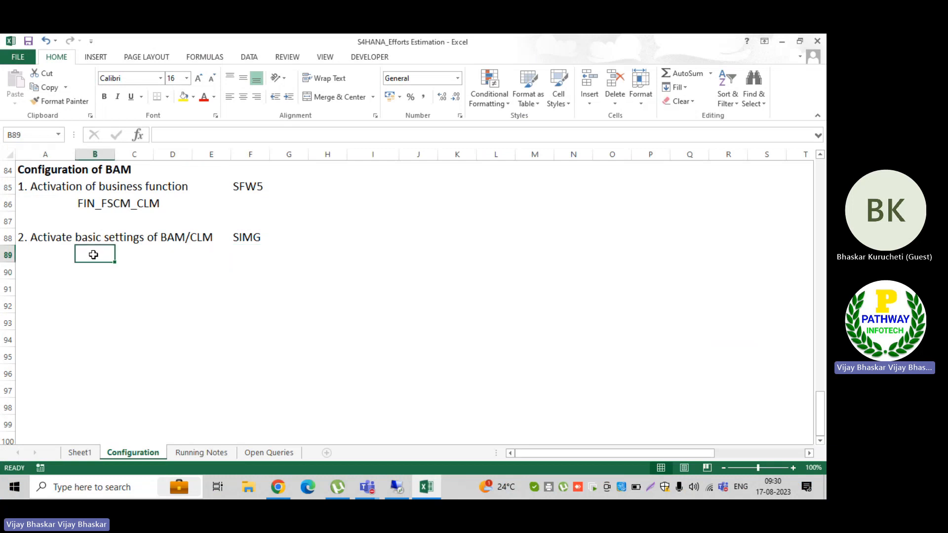
left_click(101, 254)
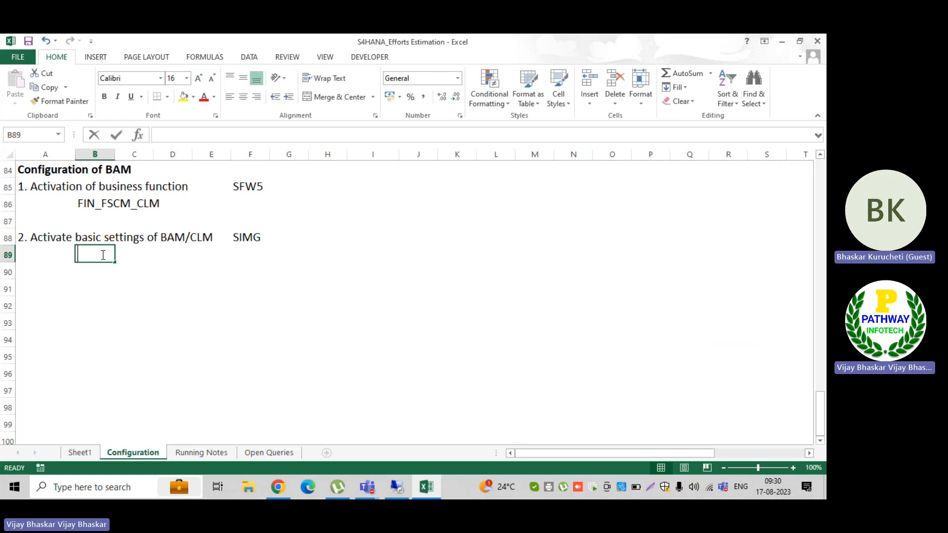
type("Basic")
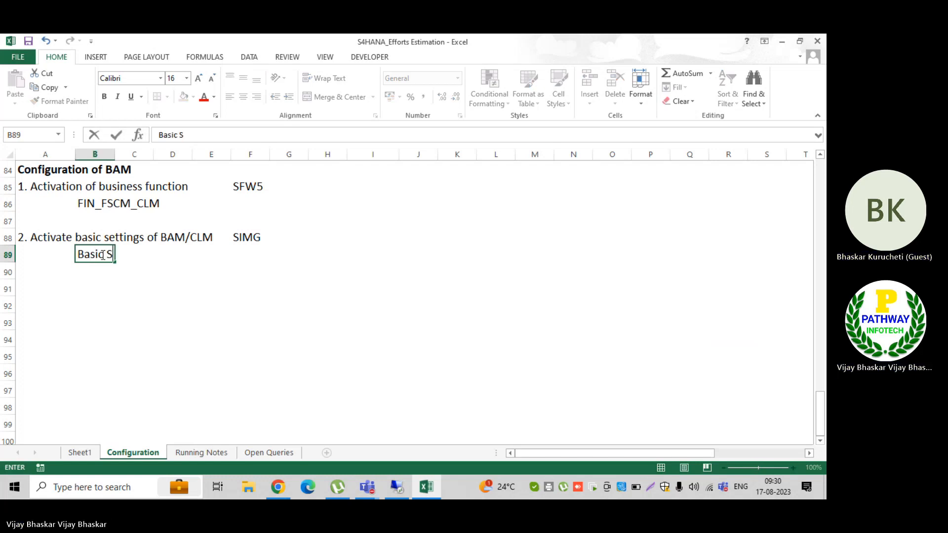
type("/Fu")
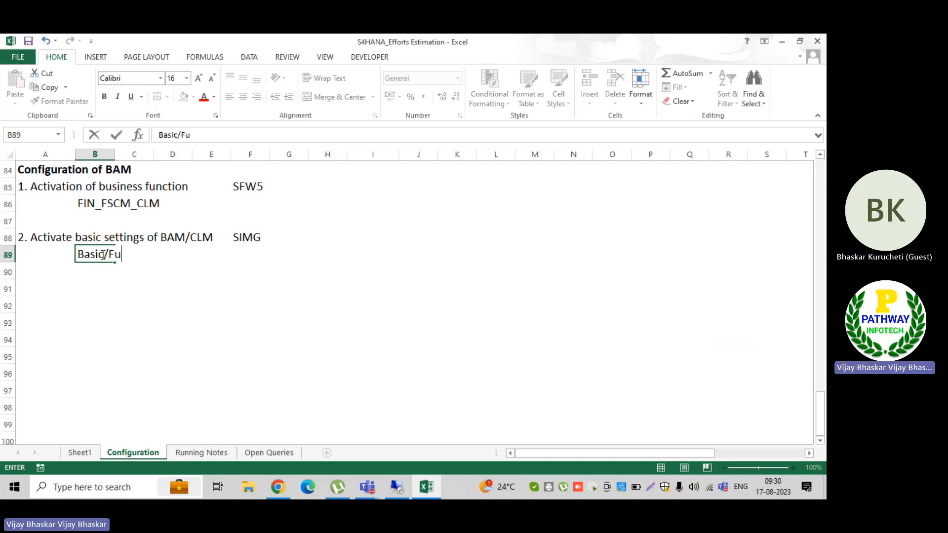
type("ll Scope")
key("Return")
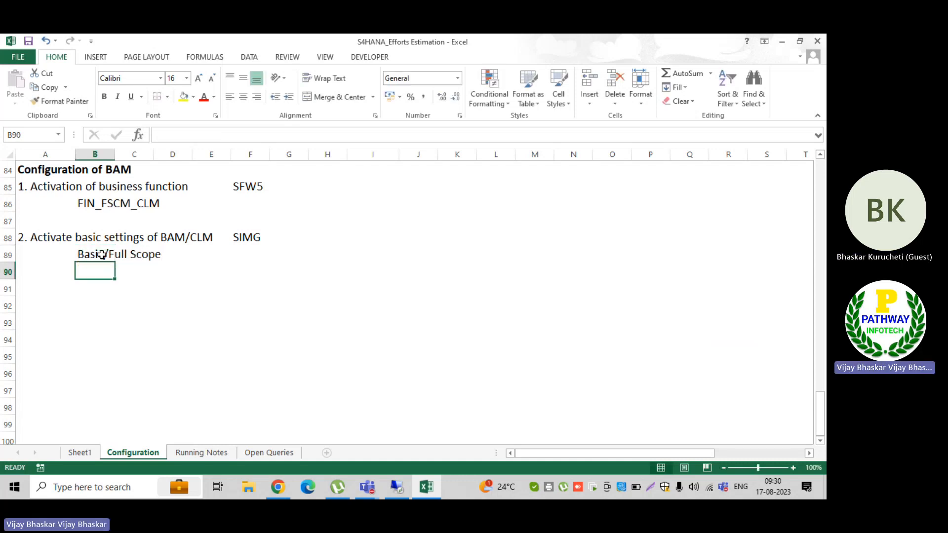
Begin the third configuration note in cell A91 with the number "3."
left_click(37, 283)
type("2")
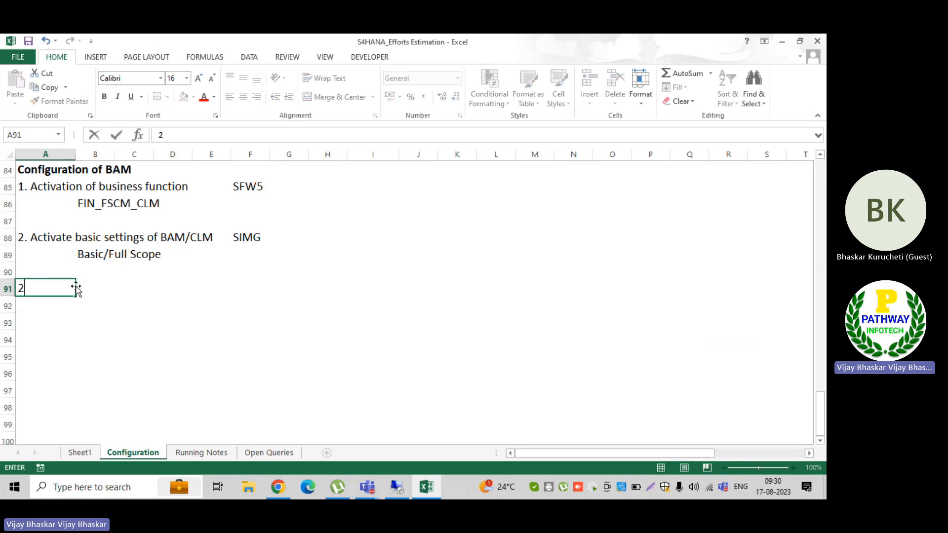
key("BackSpace")
type("3.")
Switch to SAP and leave the General Settings for Cash Management view without saving changes
left_click(399, 486)
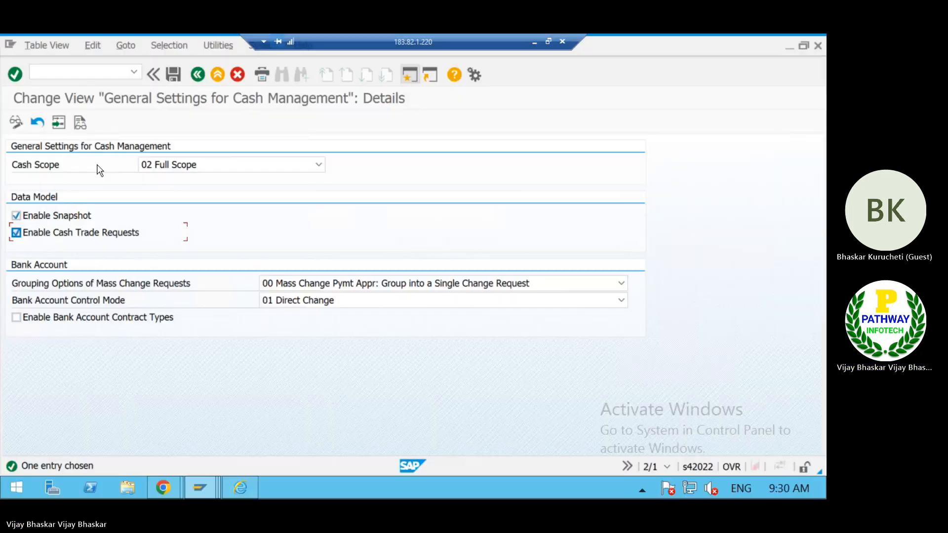
left_click(198, 75)
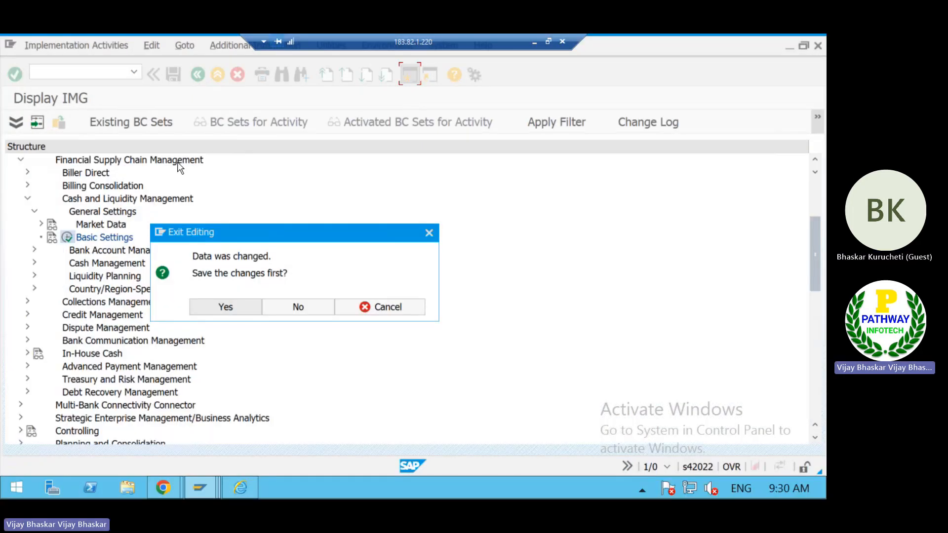
left_click(298, 307)
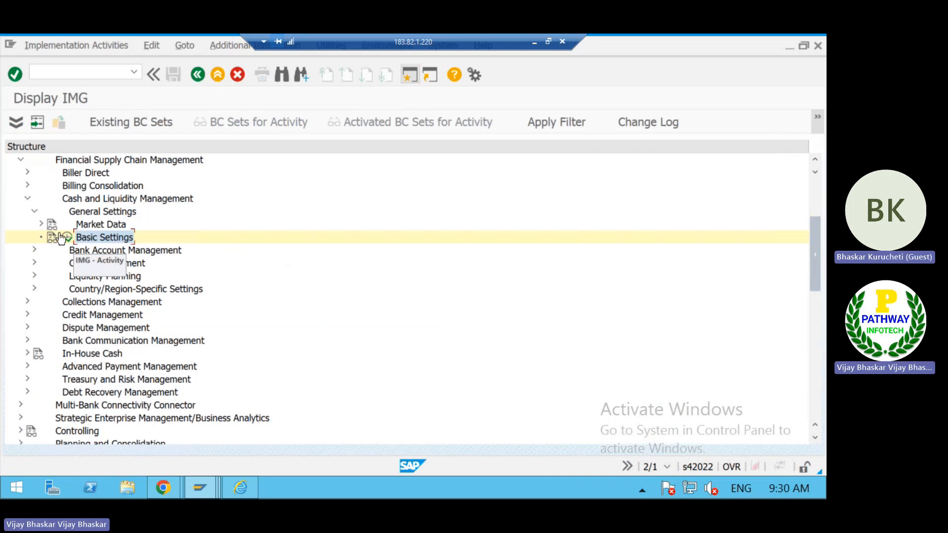
Collapse General Settings in the IMG tree and leave Cash and Liquidity Management expanded with Collections Management closed
left_click(33, 212)
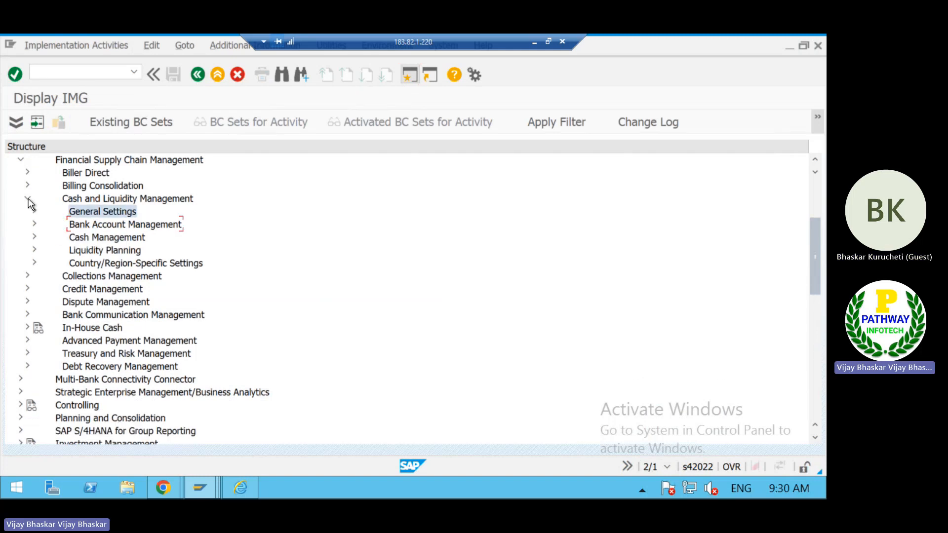
left_click(28, 200)
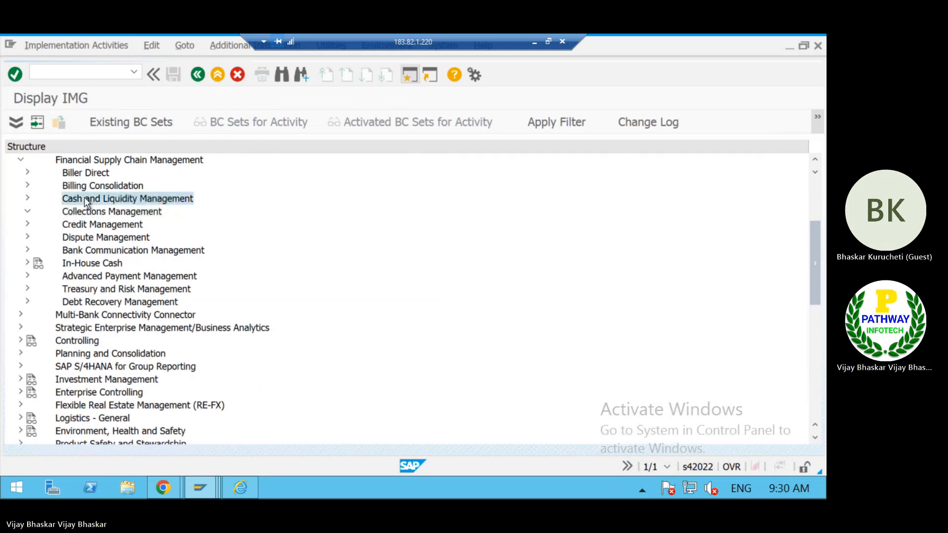
key("Up")
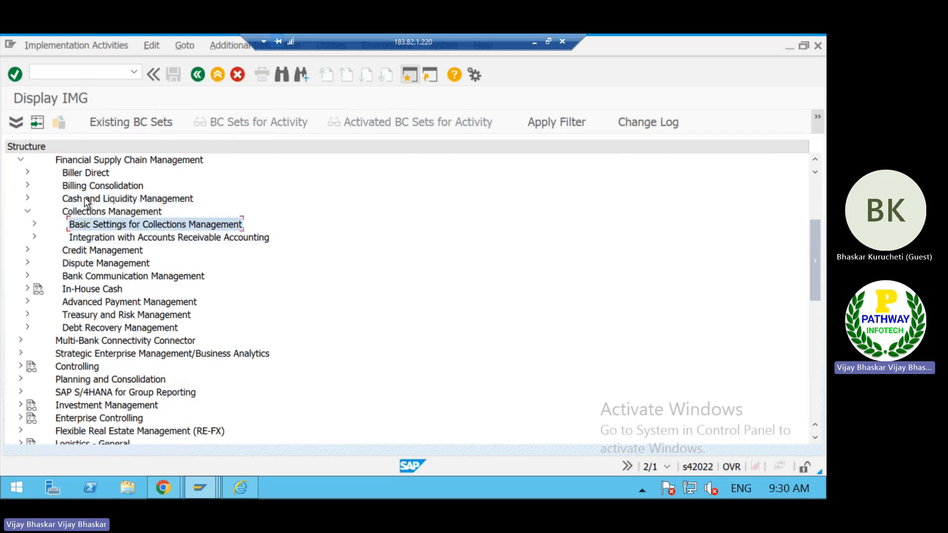
key("Up")
key("Left")
key("Up")
key("Right")
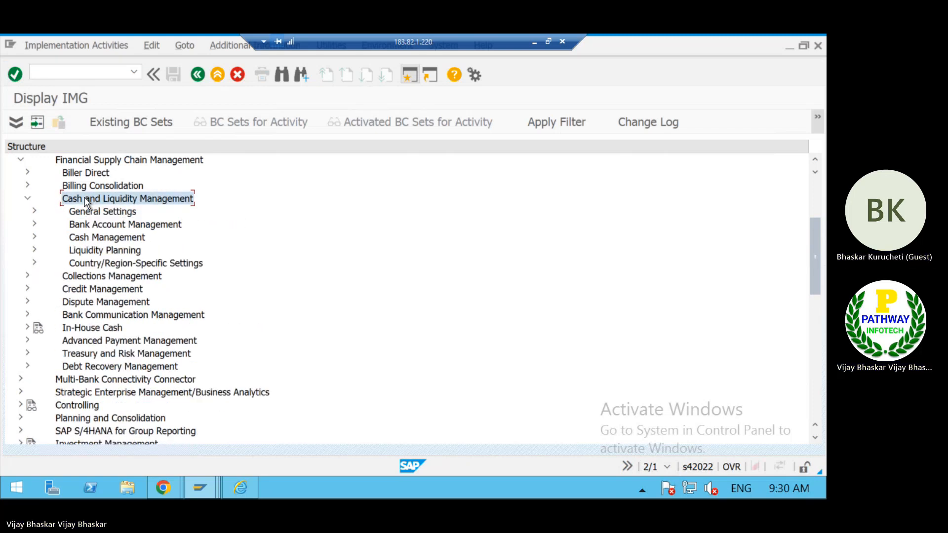
Expand Bank Account Management and its Basic Settings, and select Define Number Ranges for Change Requests
key("Down")
key("Down")
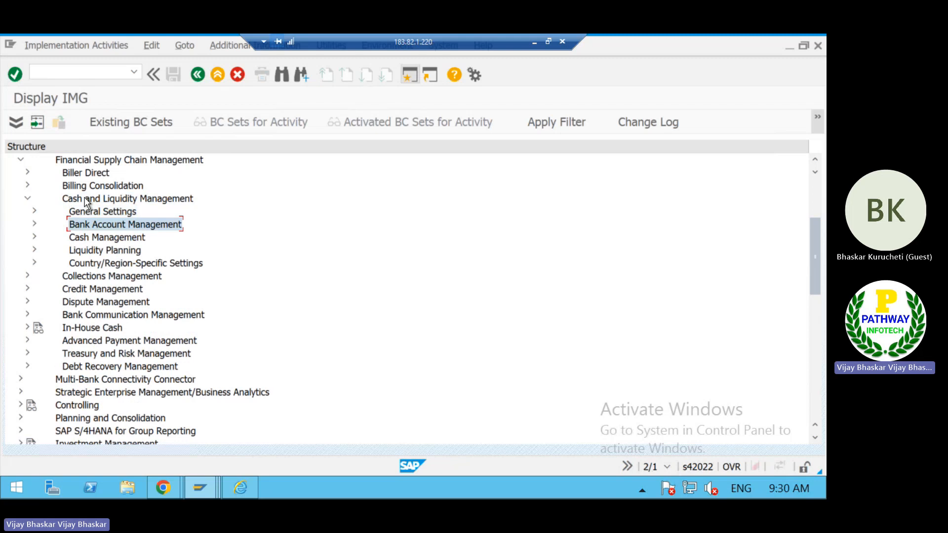
key("Right")
key("Down")
key("Right")
key("Down")
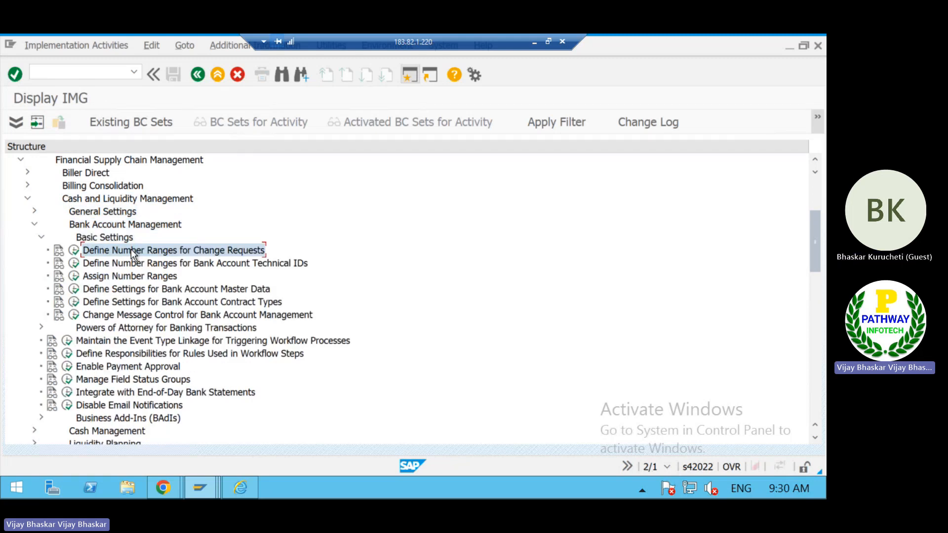
Return to the Excel notes and complete cell A91 as "3. Define Number Ranges for Change Requests"
left_click(533, 43)
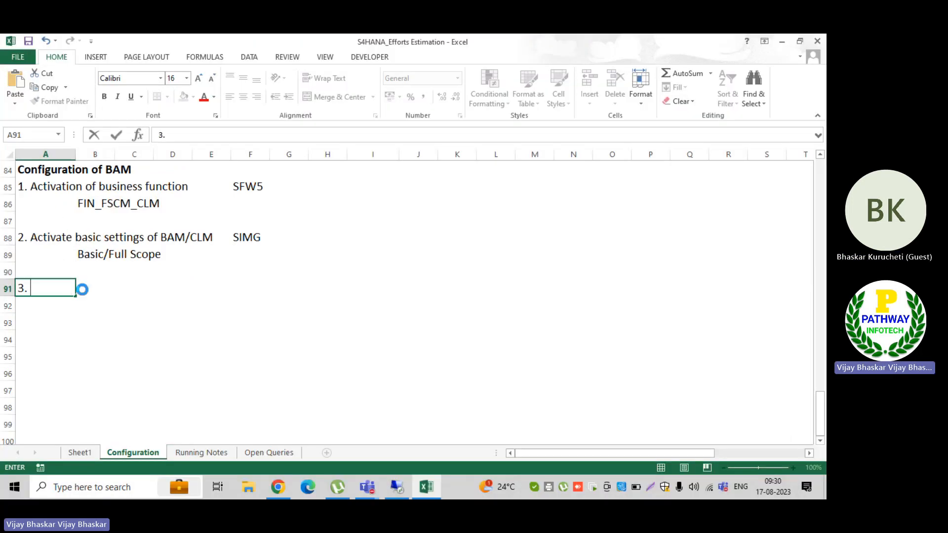
type("Define Number Ranges for Change Requests")
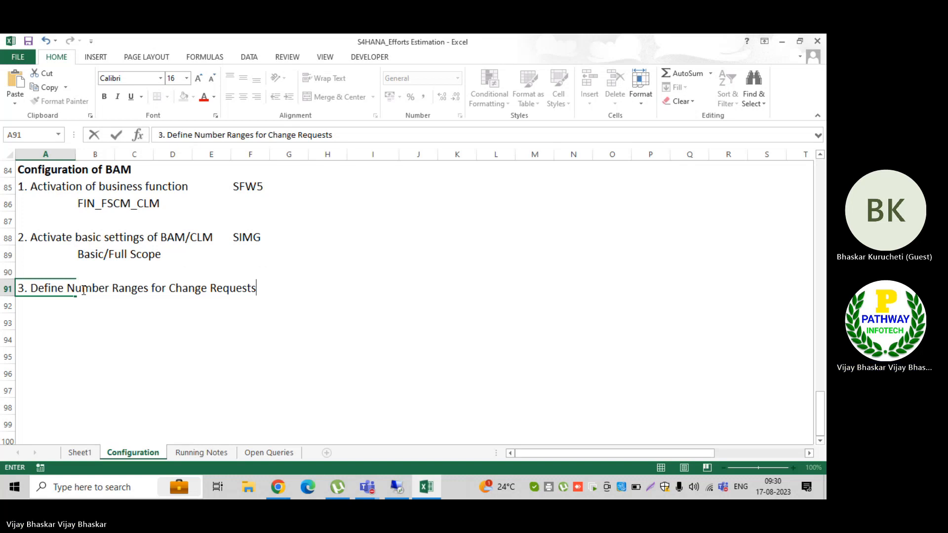
key("Return")
Look up the transaction code in the SAP system information, leave cell B92 empty and enter "SIMG" in G91
key("Right")
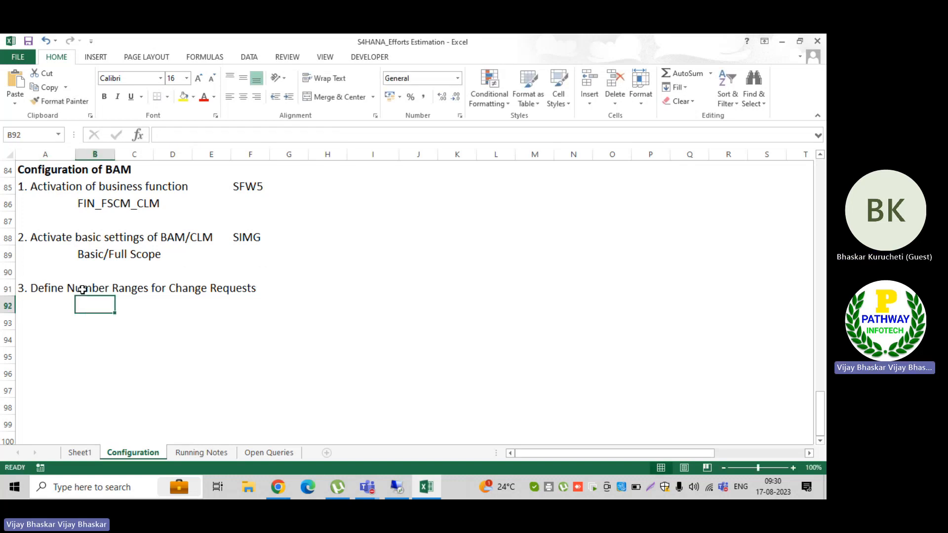
type("SP")
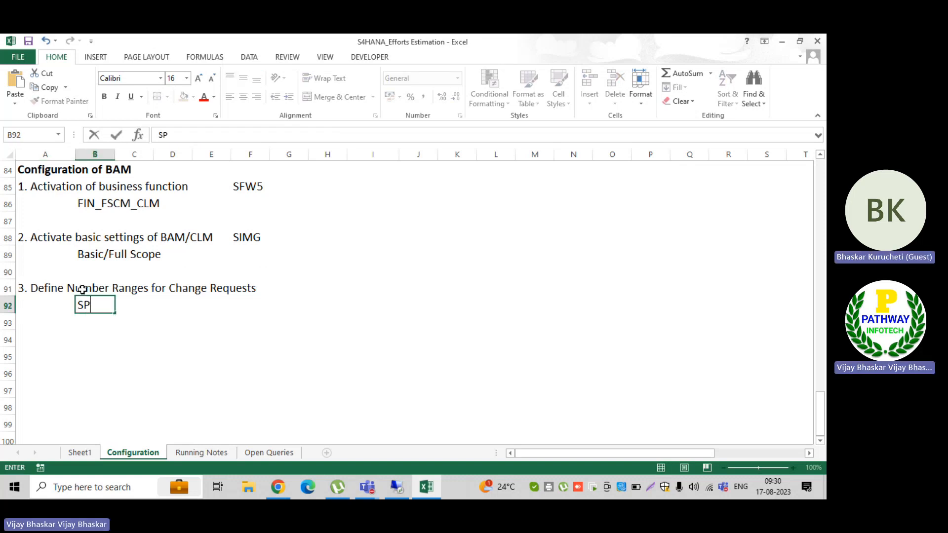
key("alt+Tab")
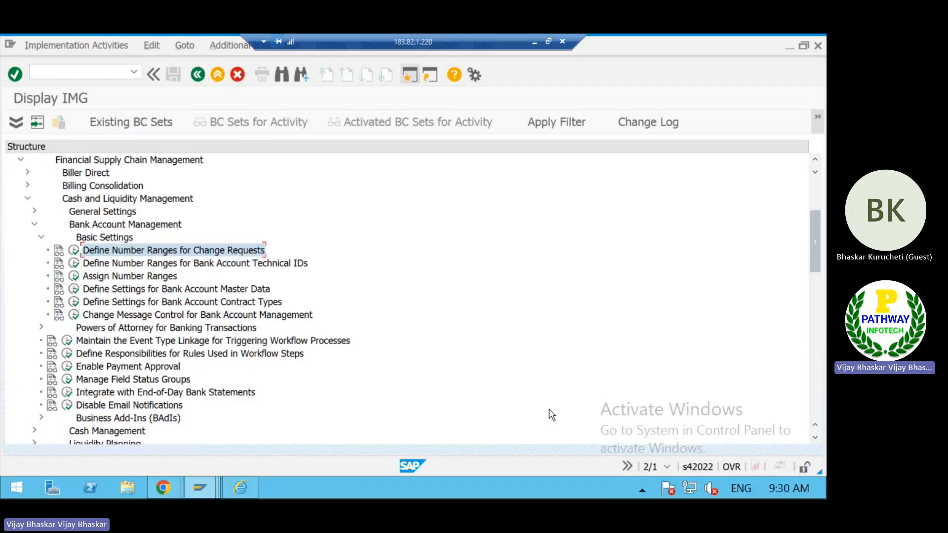
left_click(668, 468)
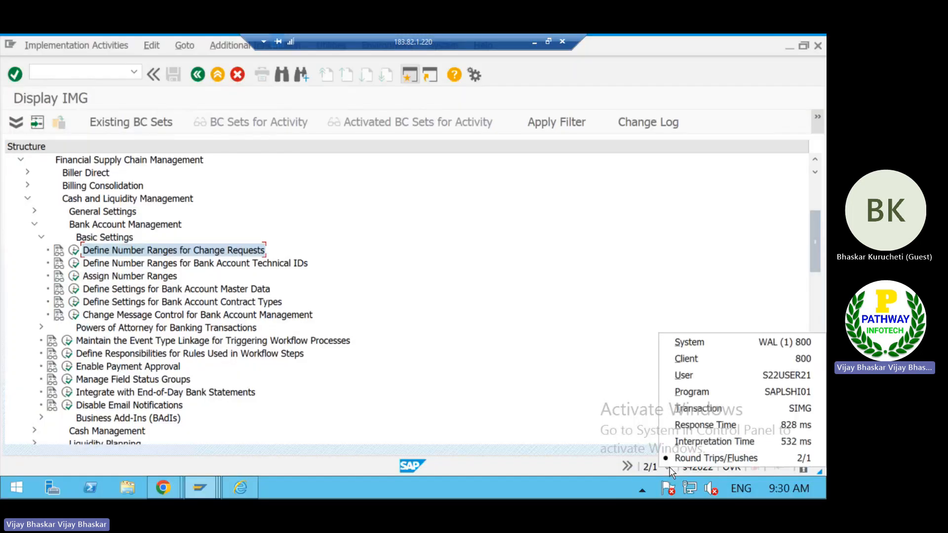
left_click(558, 380)
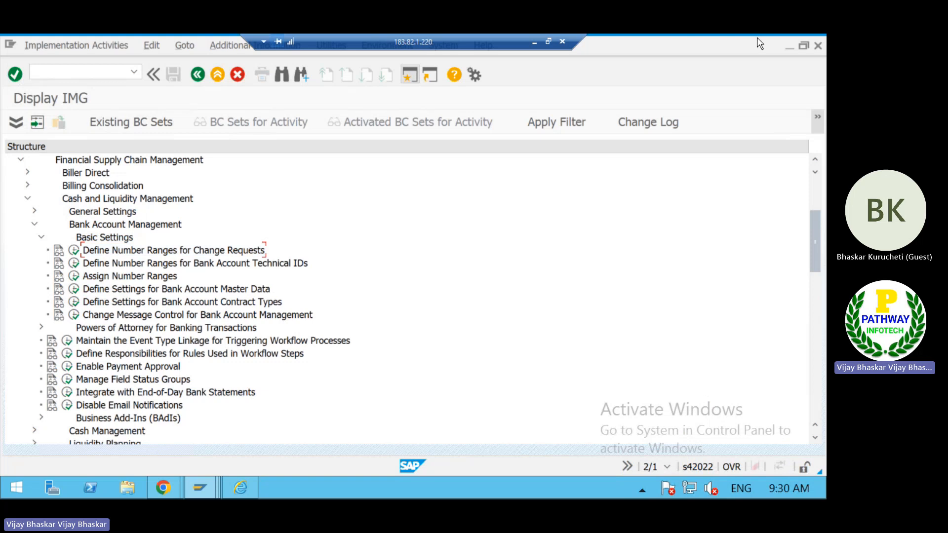
left_click(533, 42)
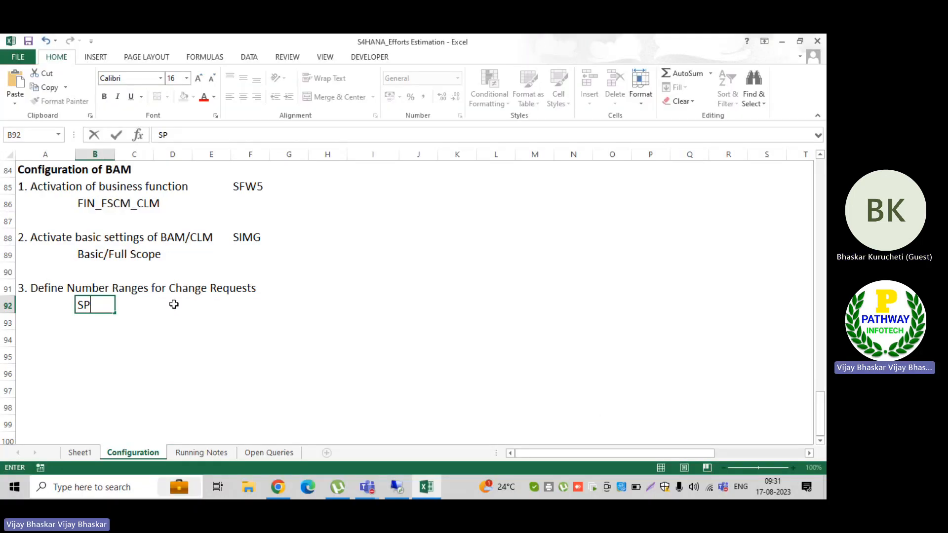
key("BackSpace")
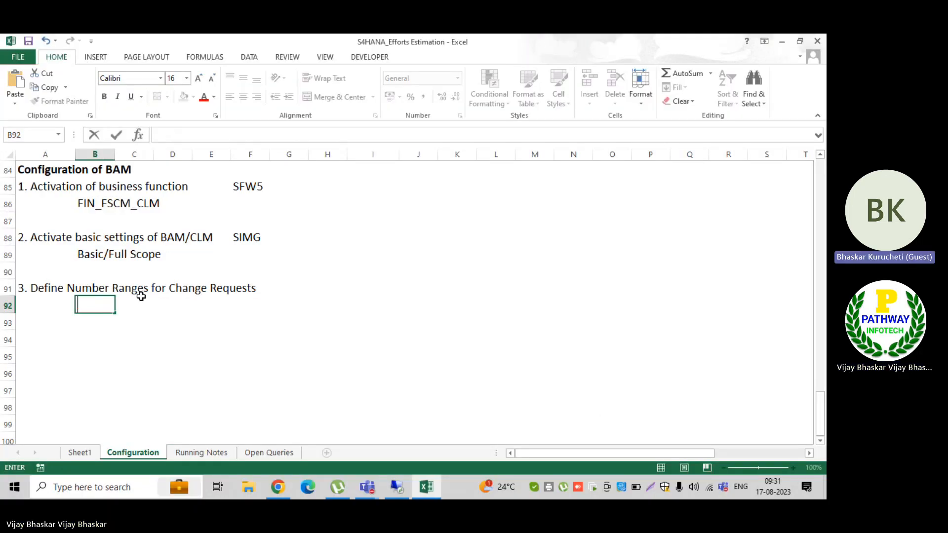
left_click(295, 293)
type("SIMG")
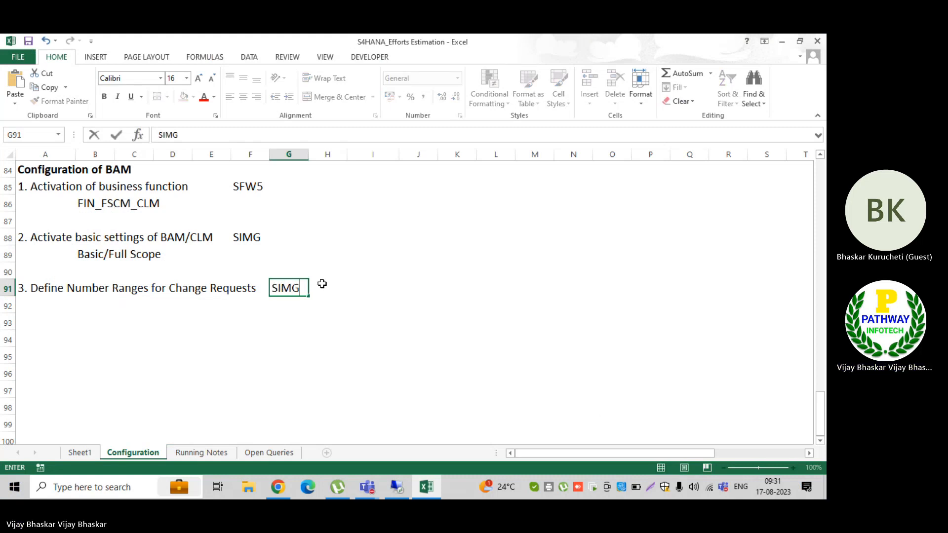
key("Return")
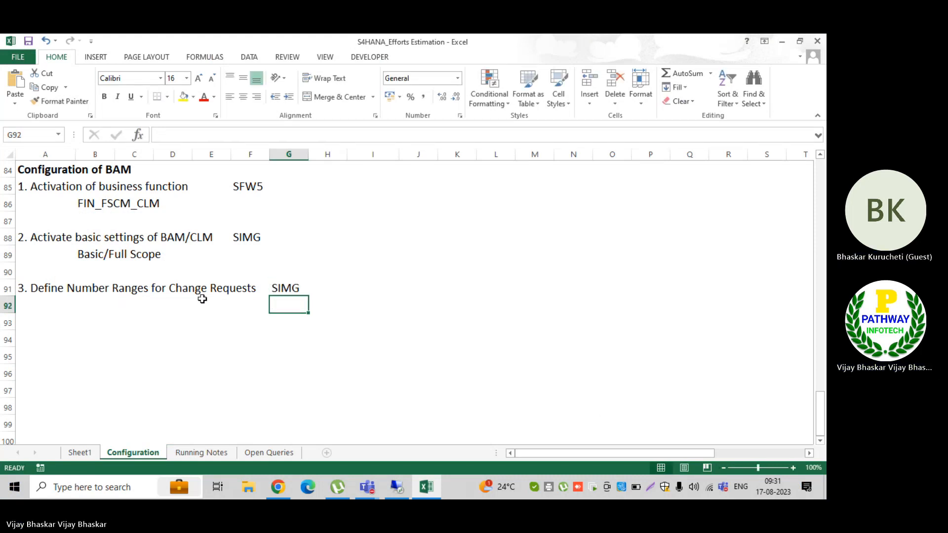
Open the Running Notes sheet and enter the date "17 Aug 23" in cell B154, below the salaries GL account notes
left_click(79, 306)
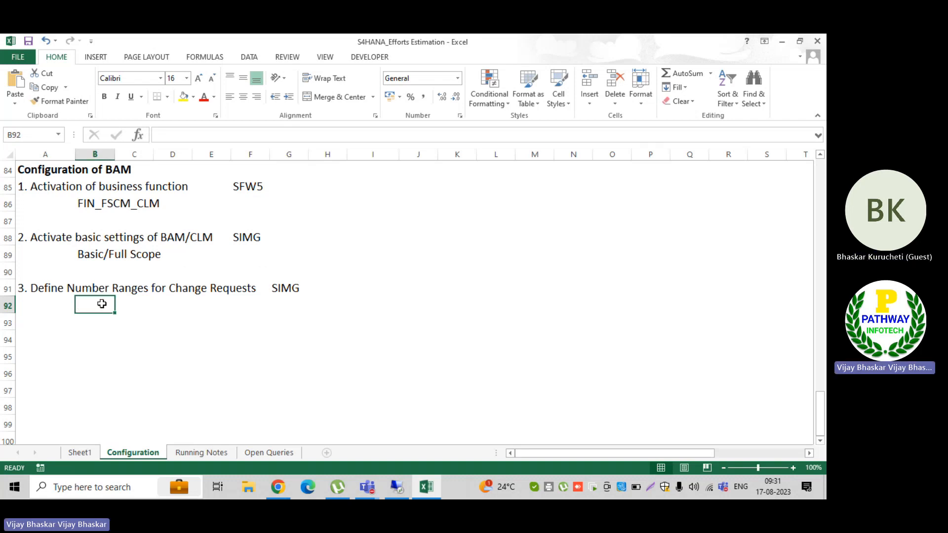
left_click(199, 453)
scroll(114, 299, "down", 2)
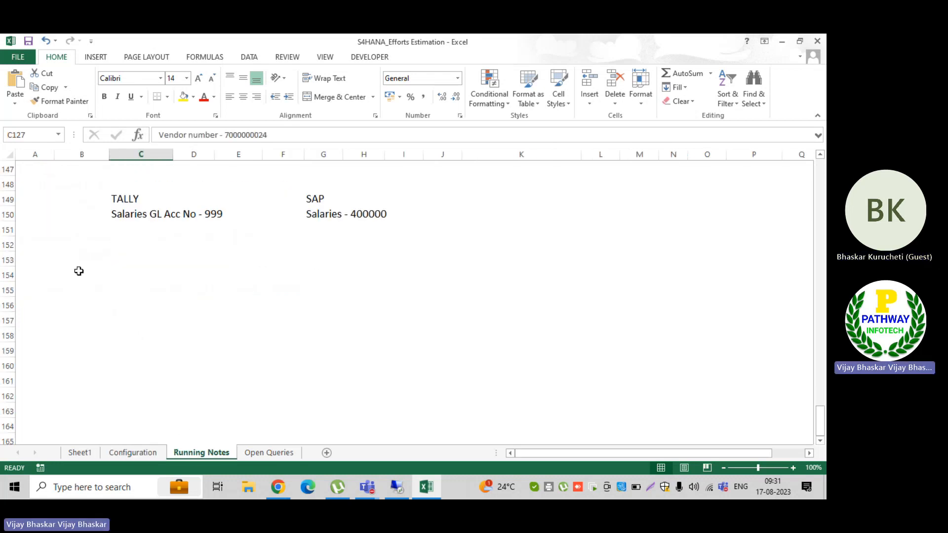
left_click(60, 226)
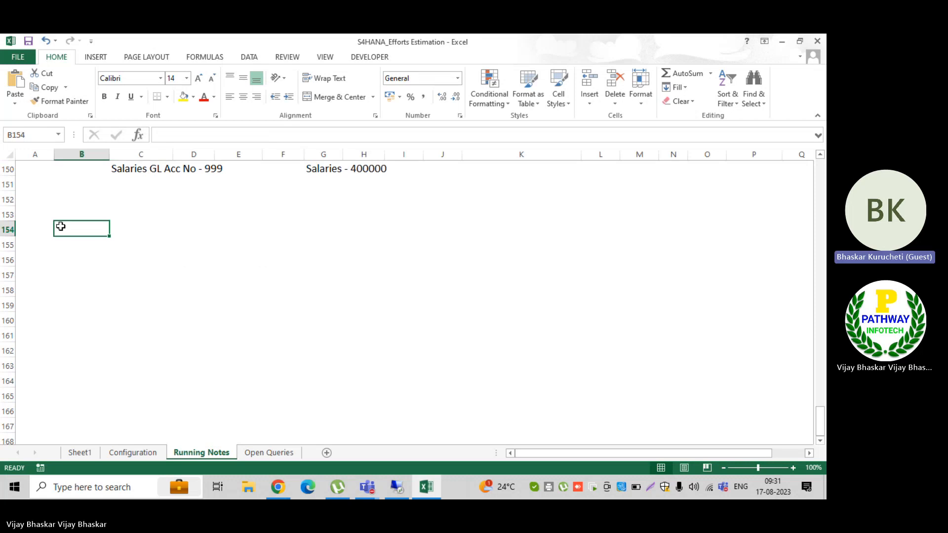
type("17")
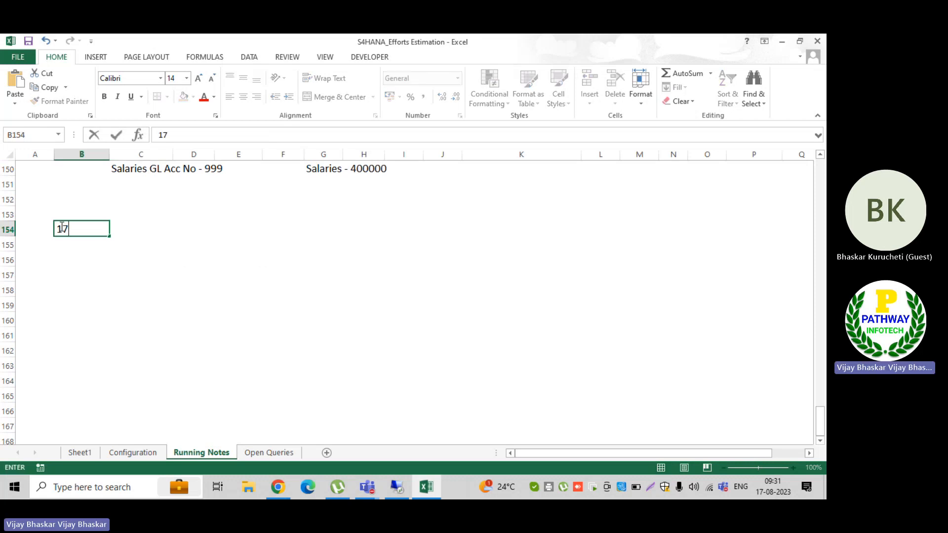
type(" Aug 23")
key("Tab")
Enter the note "Crwate a newe bank account" in cell C154 beside the date
type("Cr")
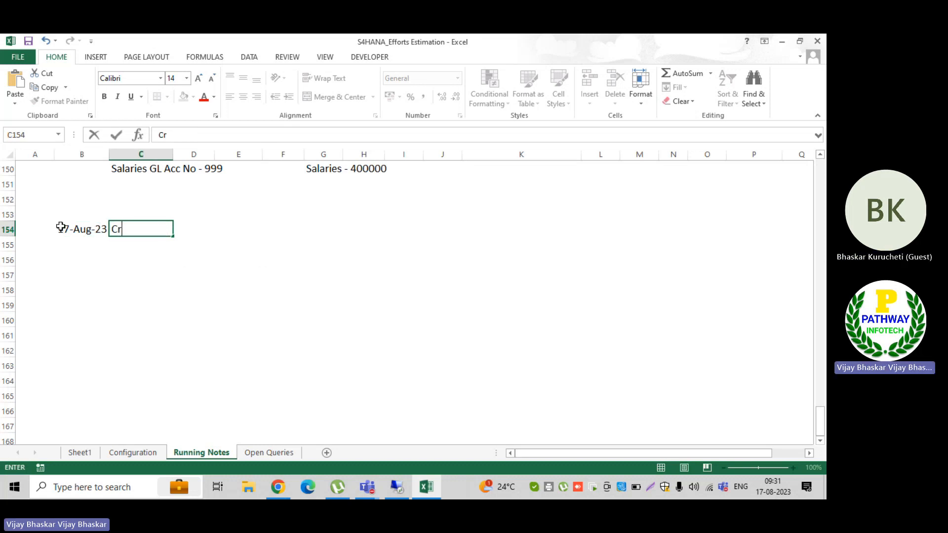
type("wate a nbanl")
key("BackSpace")
key("BackSpace")
key("BackSpace")
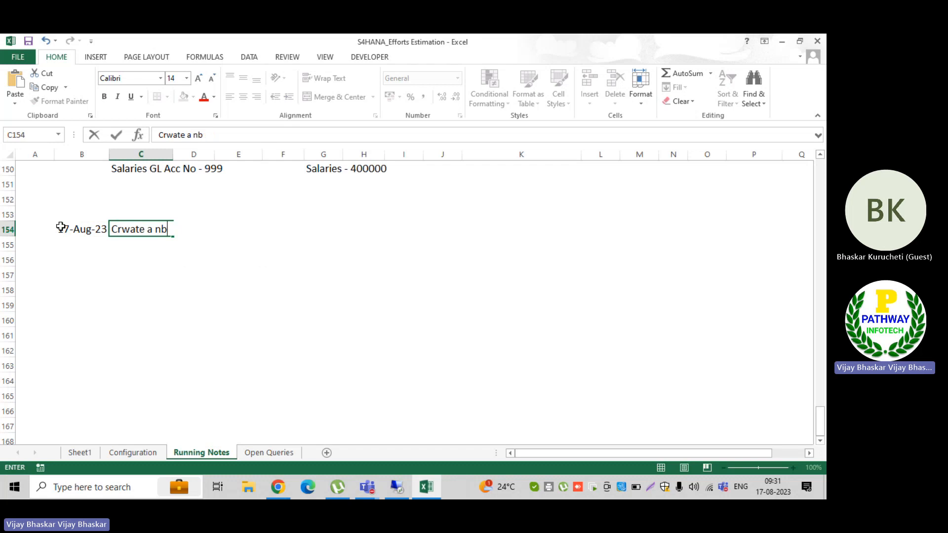
key("BackSpace")
key("BackSpace")
type("newe bank ")
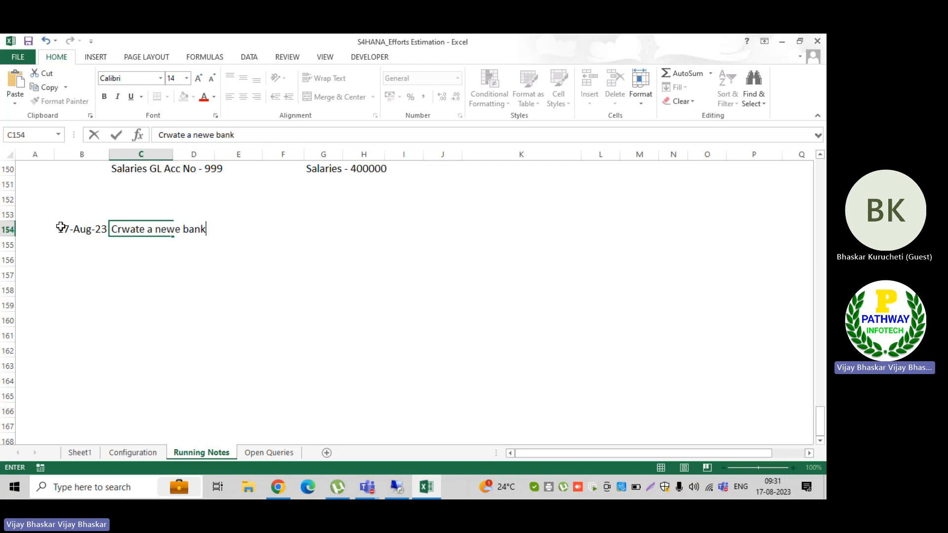
type("account")
key("Return")
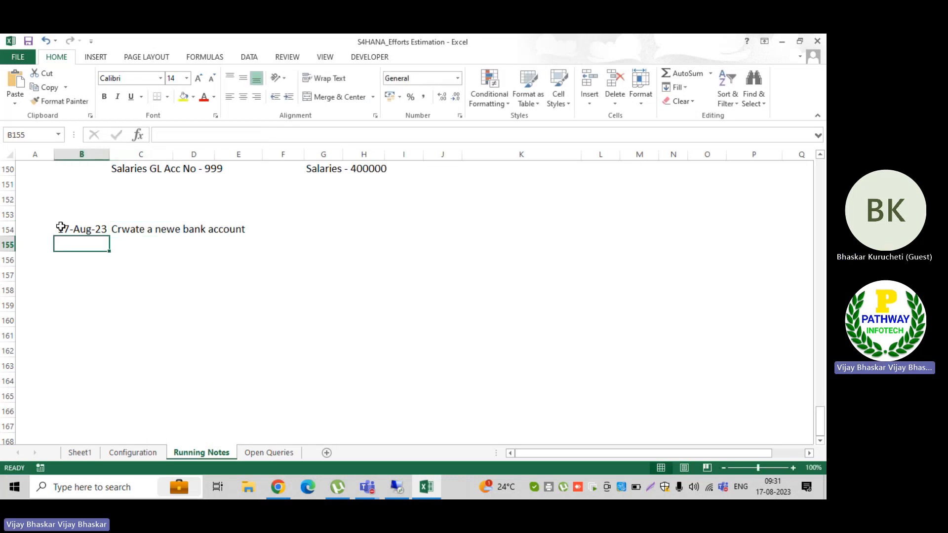
Correct the first word of the note in C154 to "Created"
double_click(122, 230)
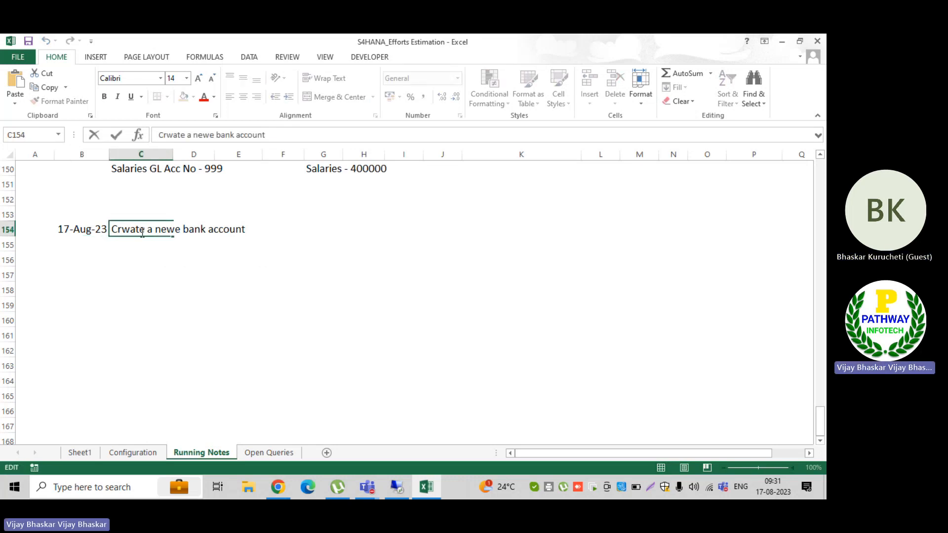
key("Delete")
type("e")
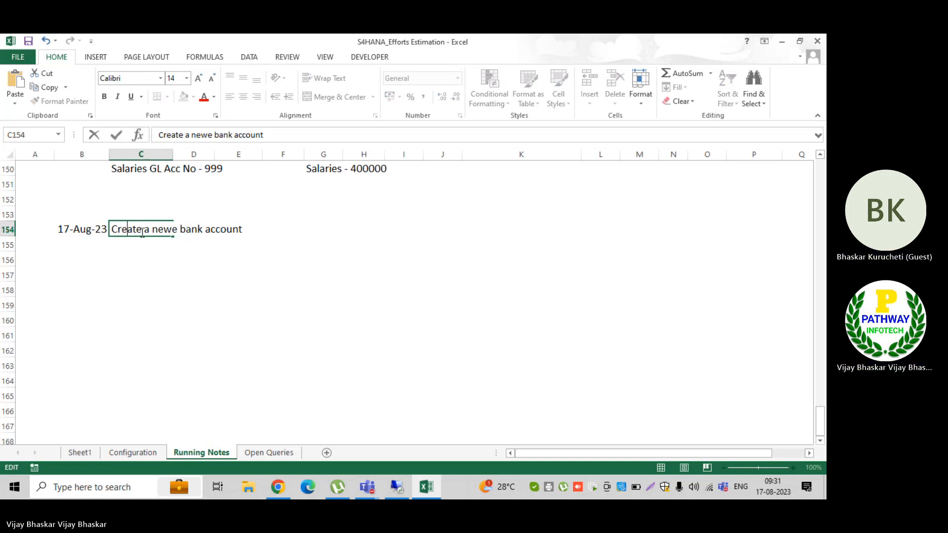
type("d")
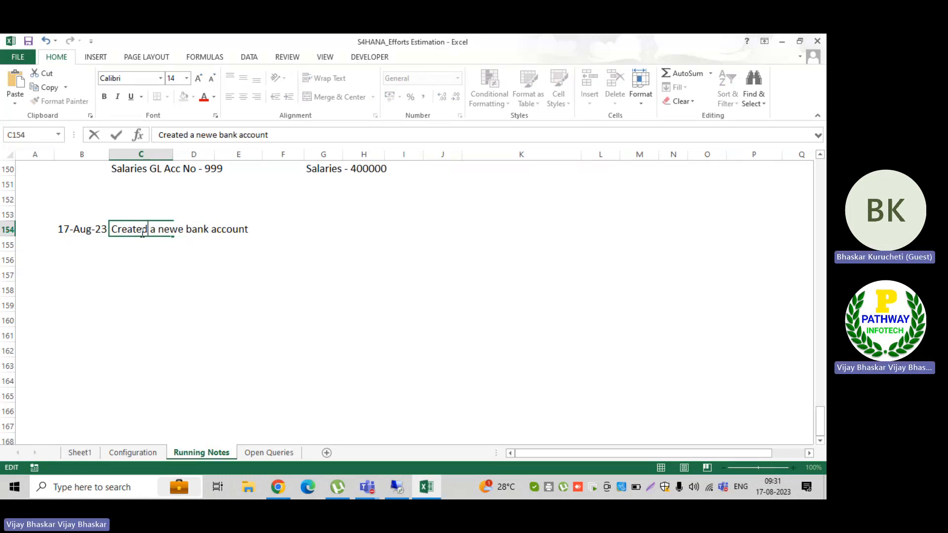
key("Return")
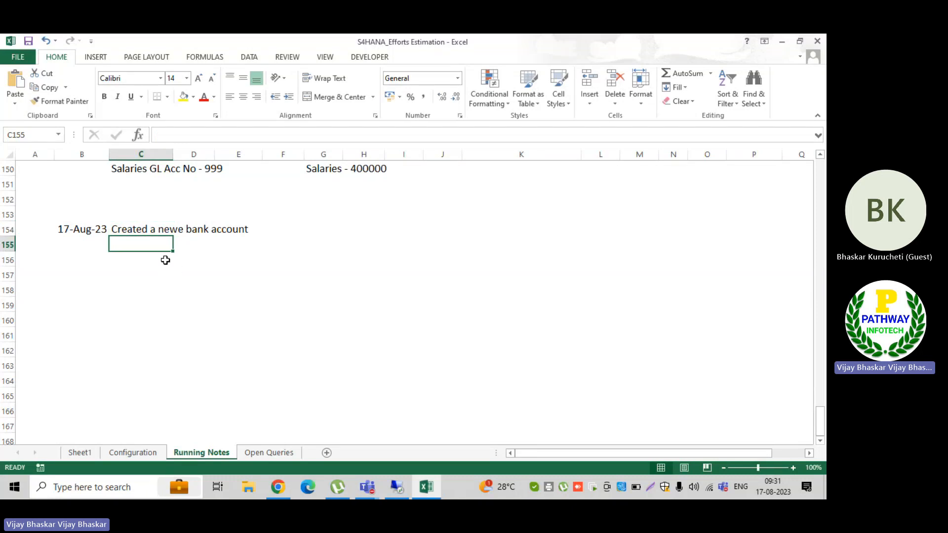
Extend the note in C154 with ", it should be activate with workflow"
left_click(119, 228)
left_click(282, 135)
type(", ")
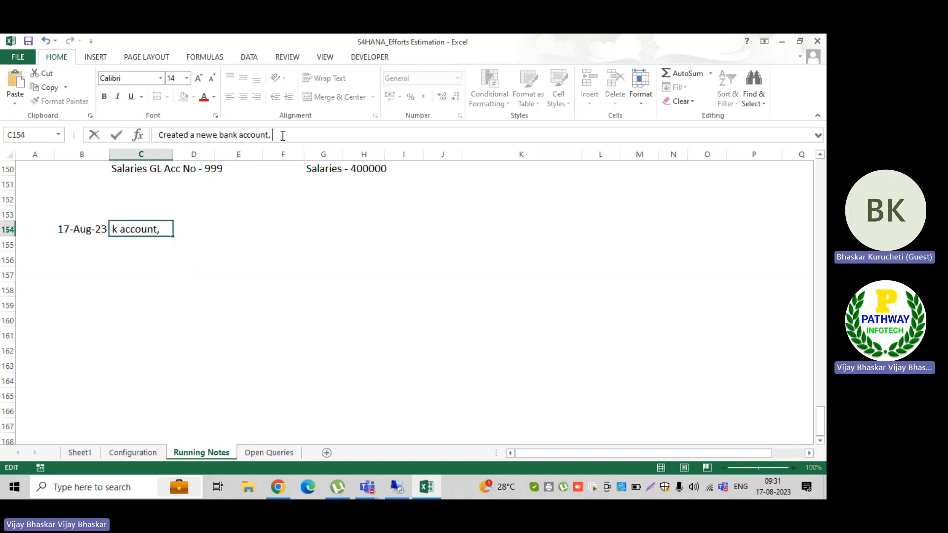
type("it should ")
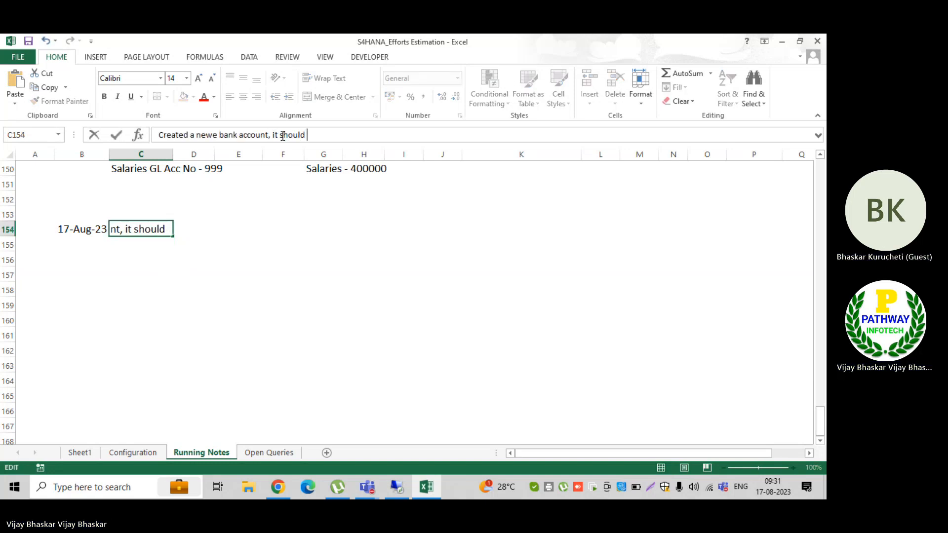
type("be a")
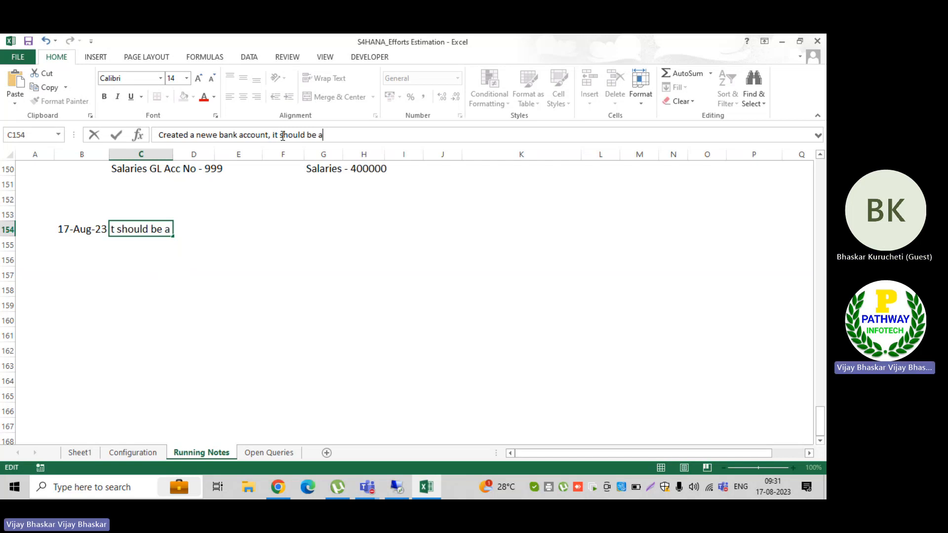
type("ctivate ")
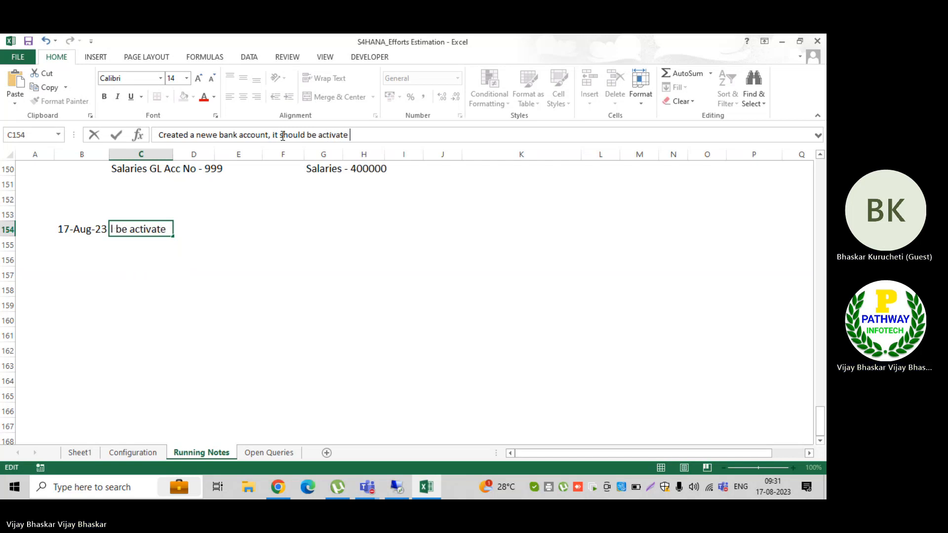
type("with workflow")
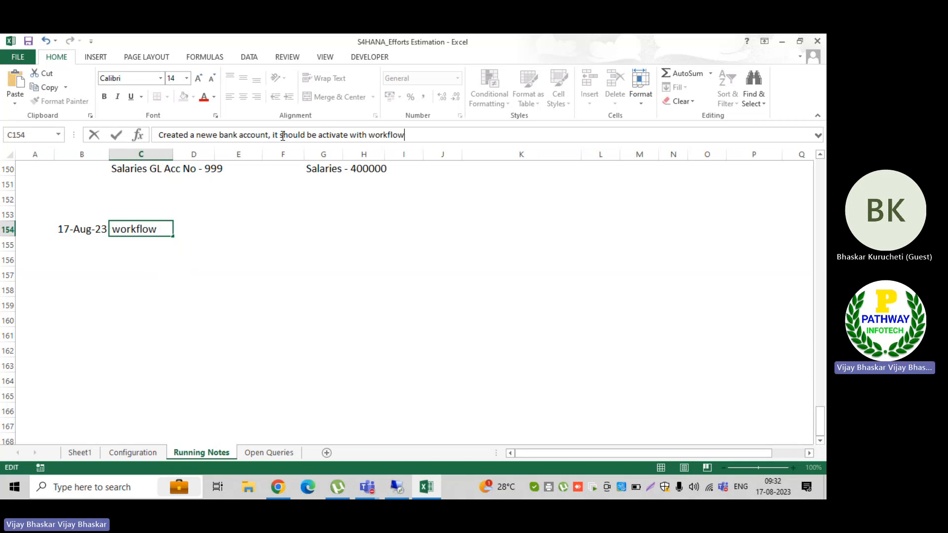
key("Return")
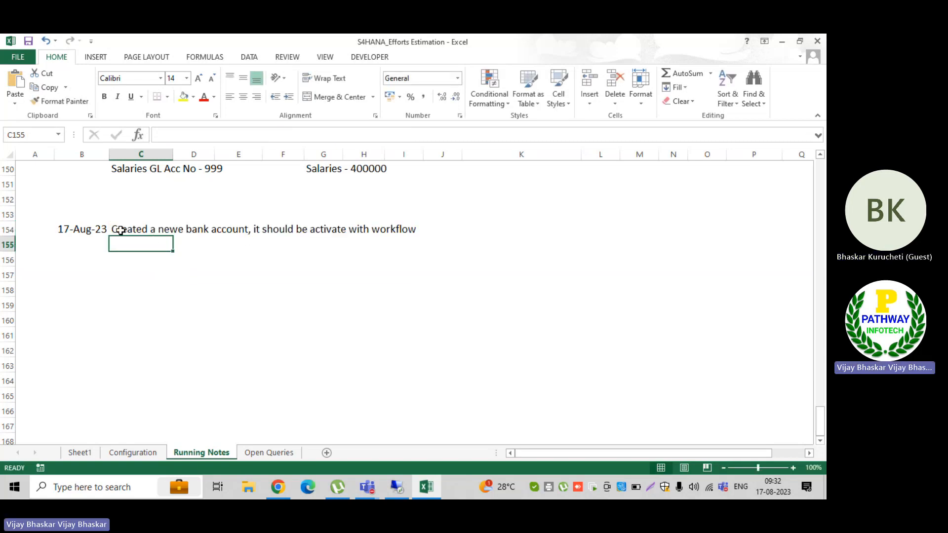
Append "... with dual controal" to the end of the note in C154
left_click(118, 229)
left_click(422, 131)
type("..")
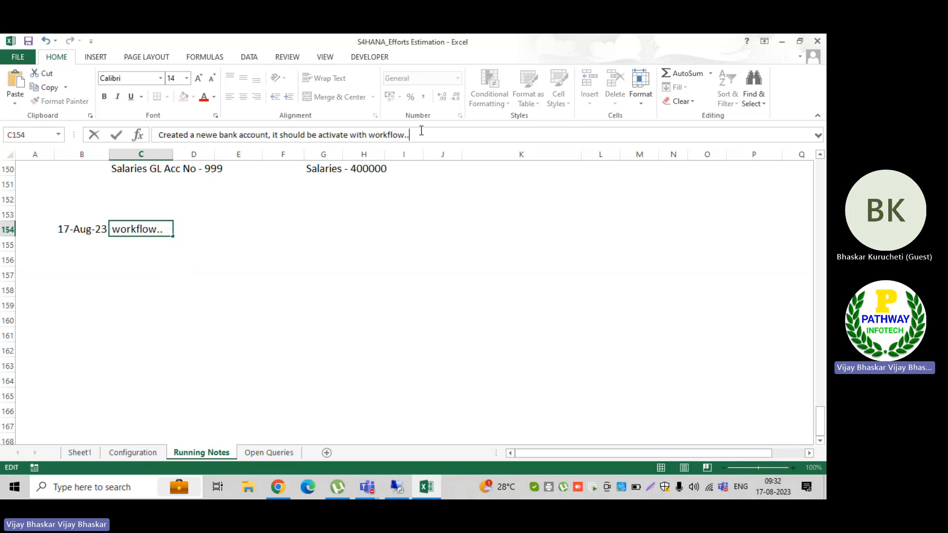
type(". with dual controal")
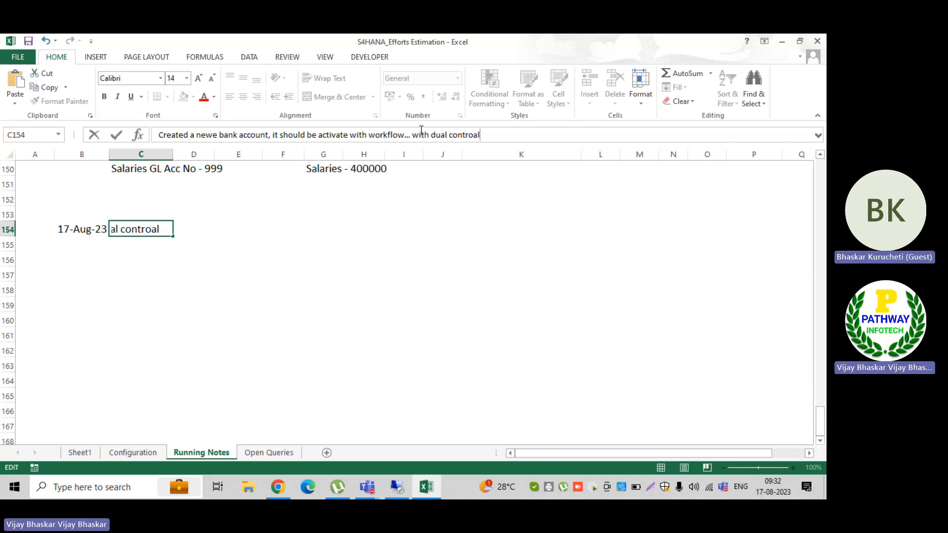
key("Return")
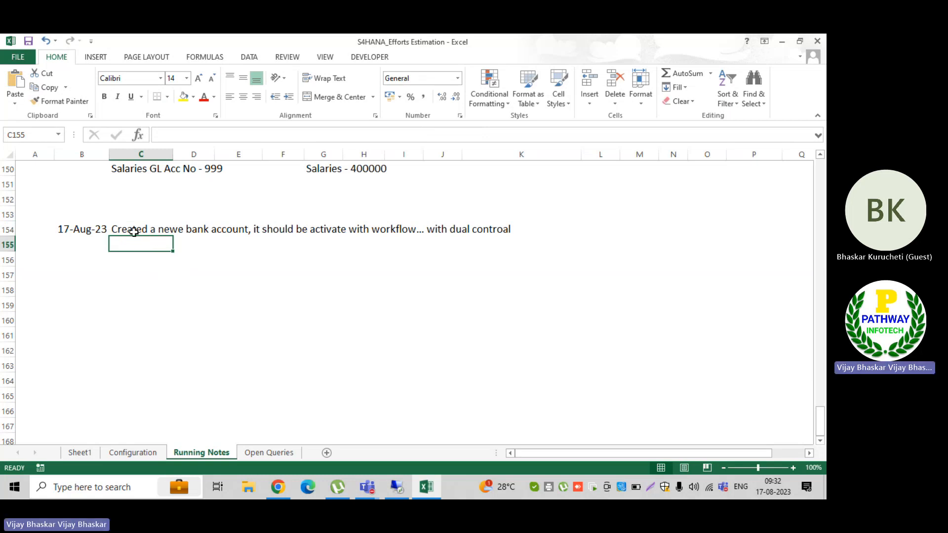
Remove "... with dual controal" from the note in C154 so it ends with "workflow"
left_click(117, 229)
left_click(406, 135)
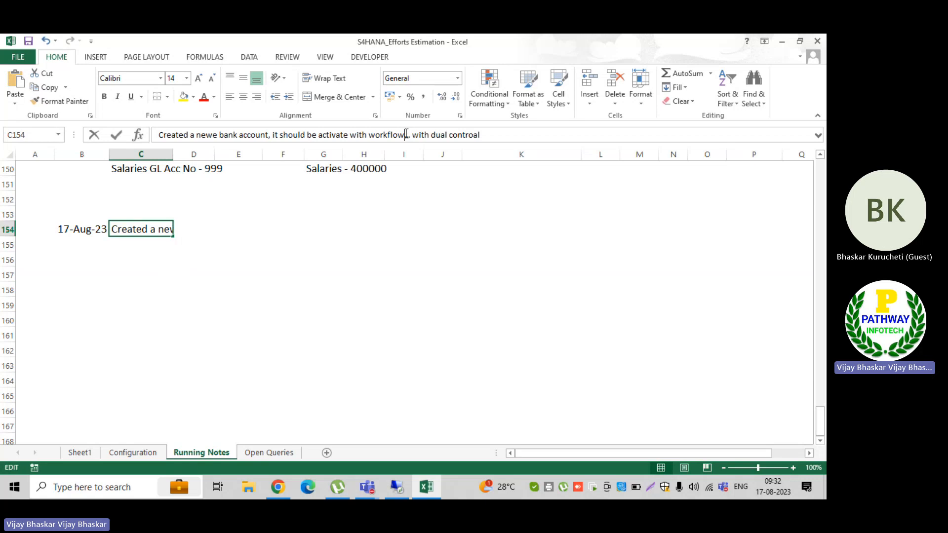
key("Delete")
key("Delete")
key("Delete")
key("Delete")
key("Delete")
key("Delete")
key("Delete")
key("Delete")
key("Delete")
key("Delete")
key("Delete")
key("Delete")
key("Delete")
key("Delete")
key("Delete")
key("Delete")
key("Delete")
key("Delete")
key("Delete")
key("Delete")
key("Return")
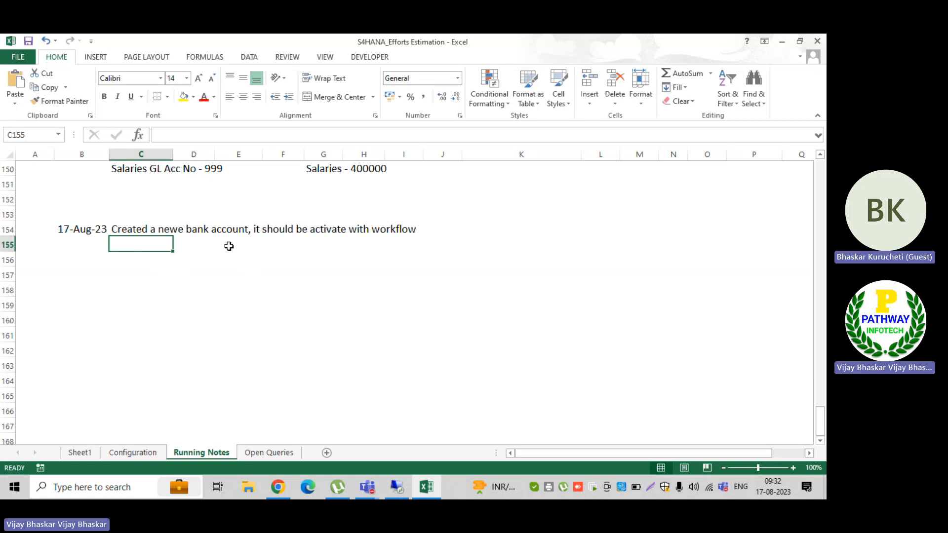
Enter "Sbmitted for approval - Change requst number to be created" in cell C155
type("Sum")
key("BackSpace")
type("bm")
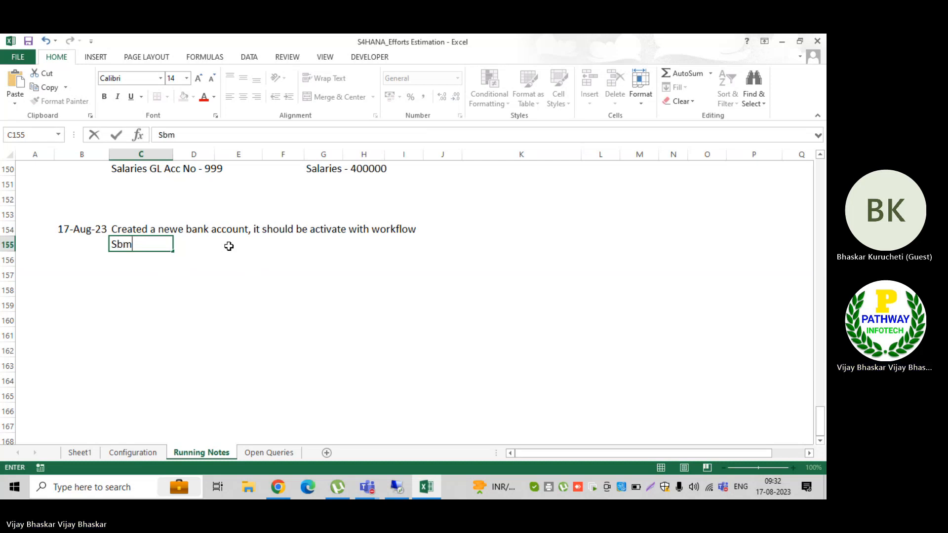
type("itted to")
key("BackSpace")
key("BackSpace")
type("for ")
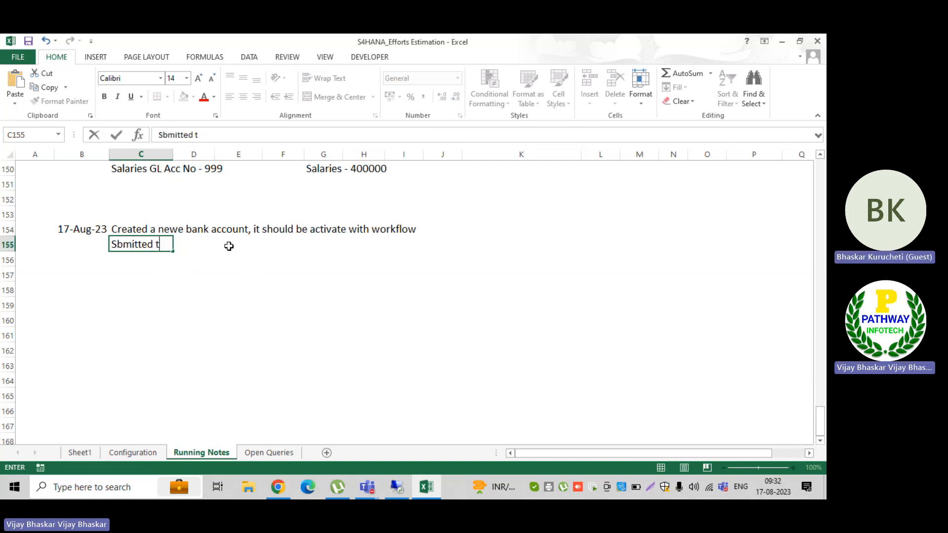
type("appr")
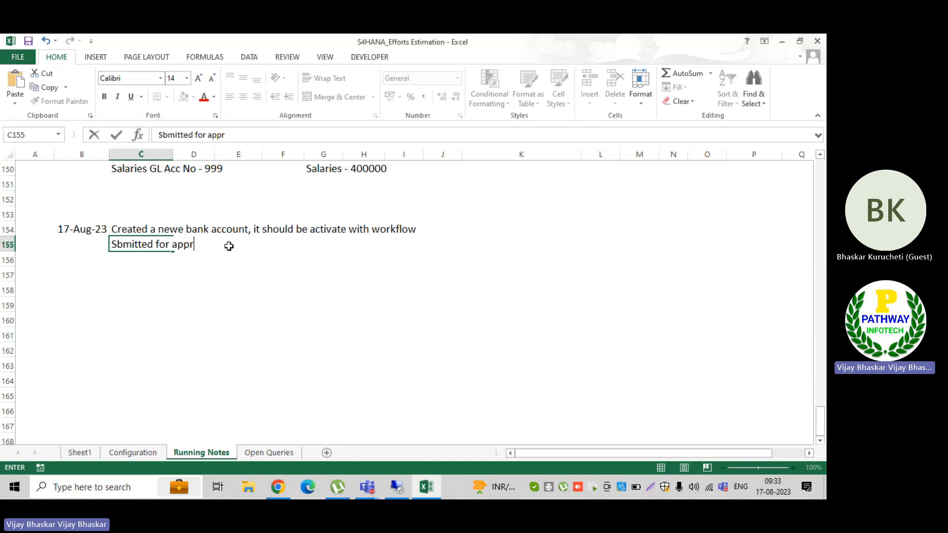
type("oval - ")
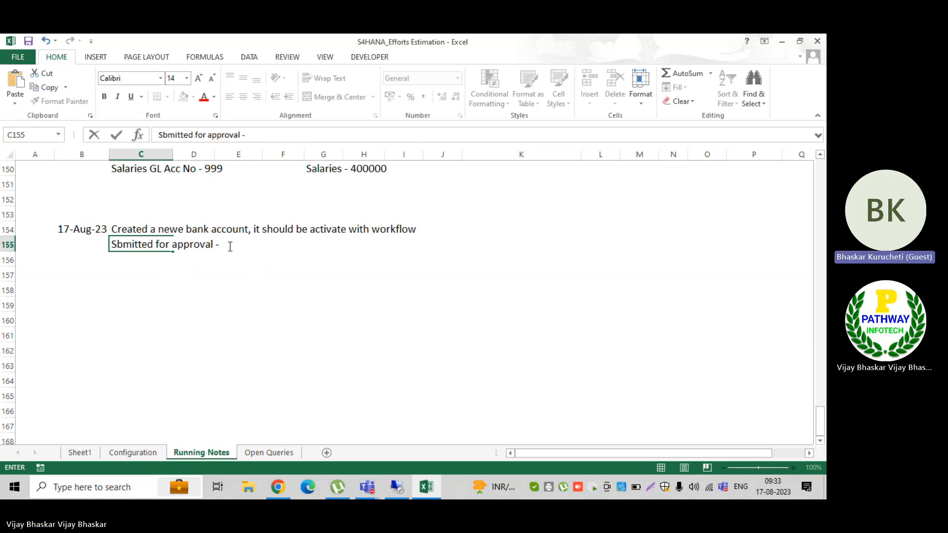
type("Chang")
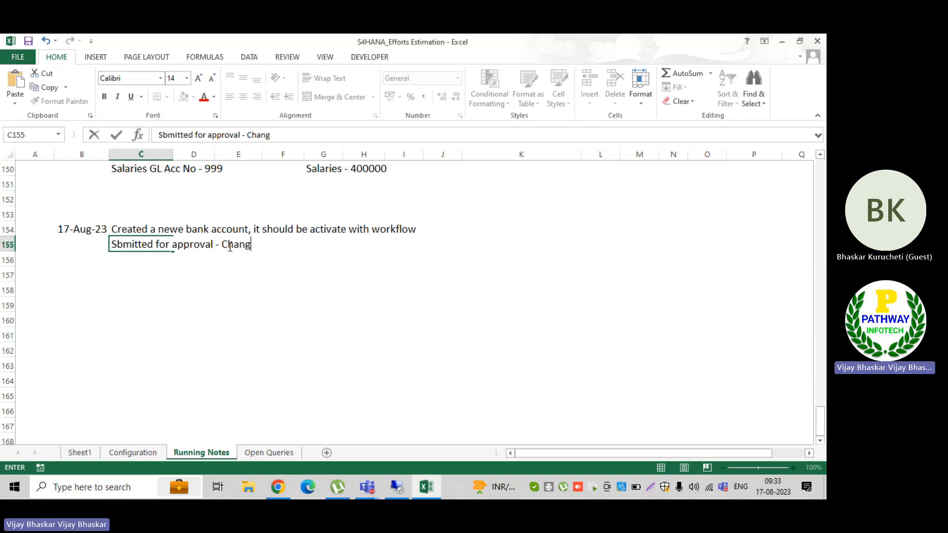
type("e reqieust")
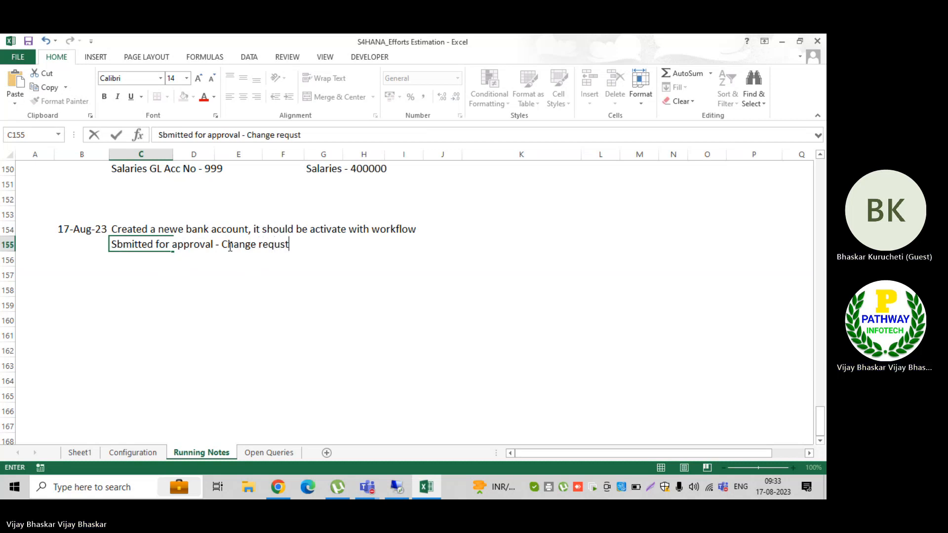
type(" number to ")
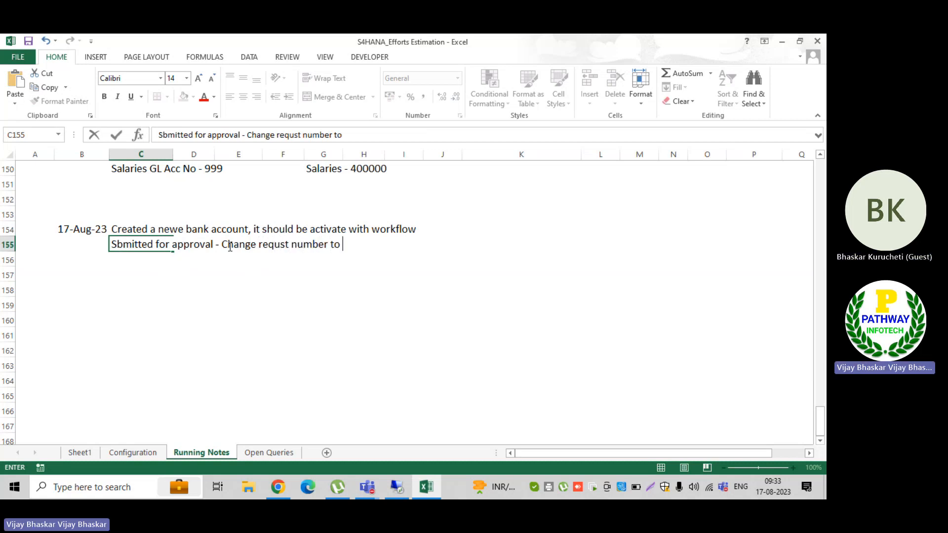
type("be created")
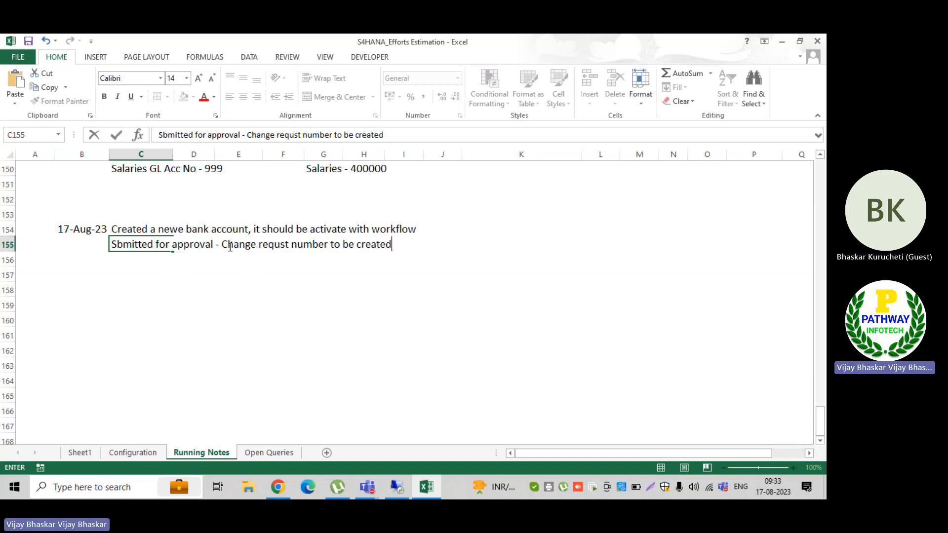
key("Return")
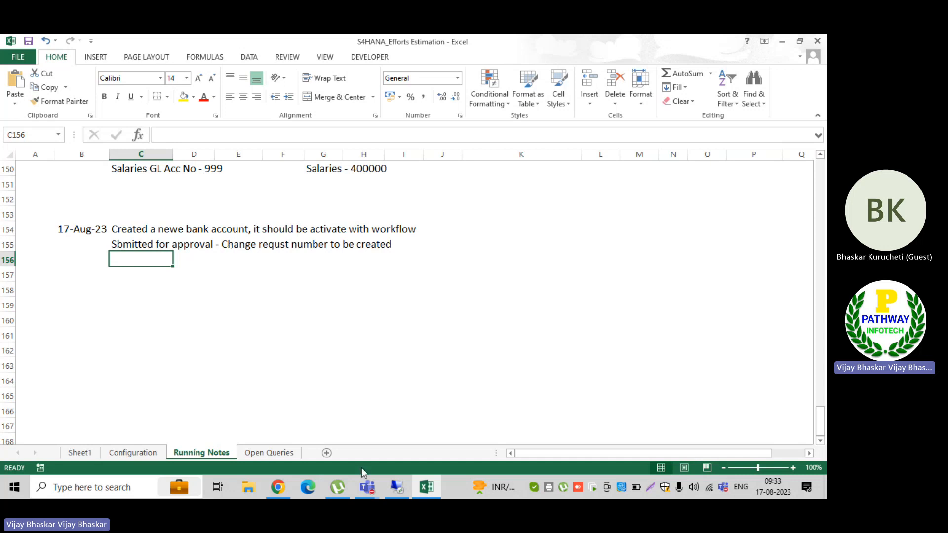
Switch to SAP, execute Define Number Ranges for Change Requests and open the intervals of object FC_CREQID for editing
left_click(397, 488)
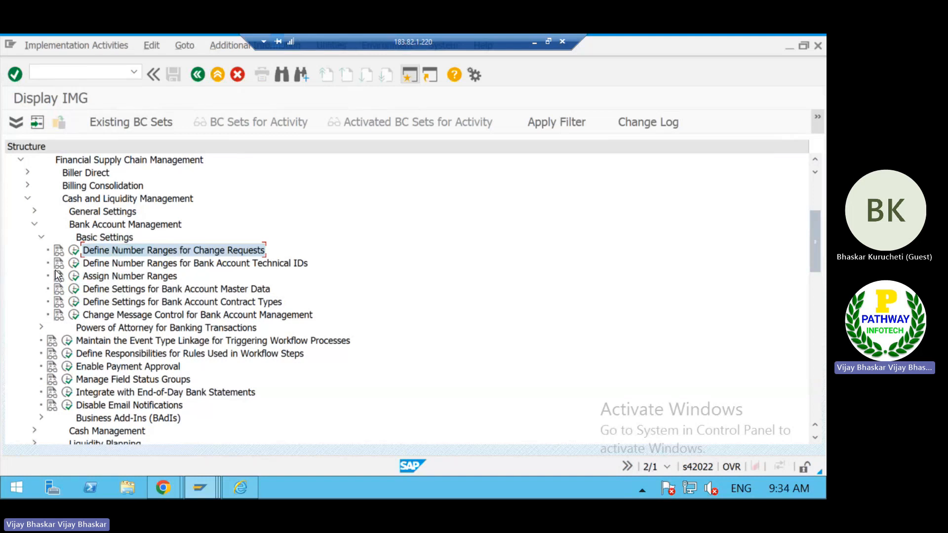
left_click(75, 250)
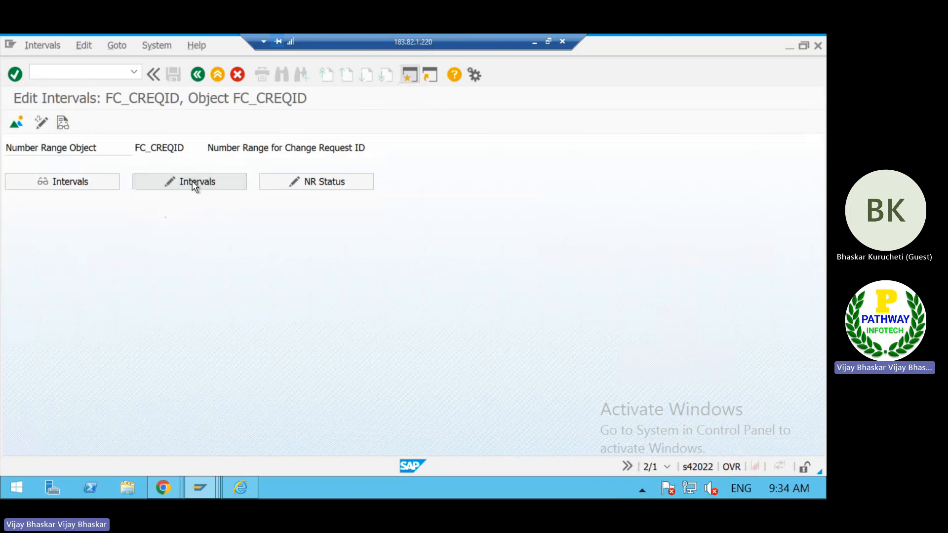
left_click(191, 181)
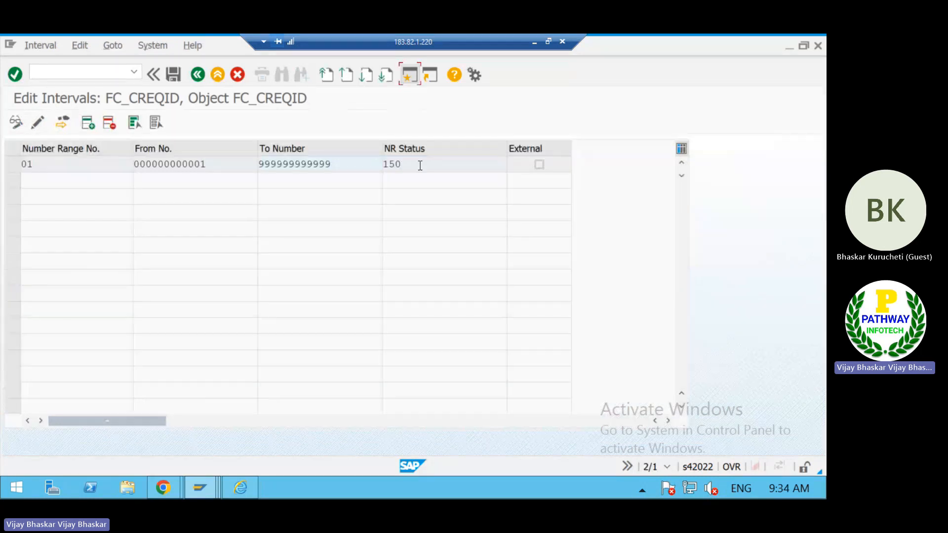
Check the number status and starting number of the FC_CREQID interval, and leave the interval list
left_click(399, 165)
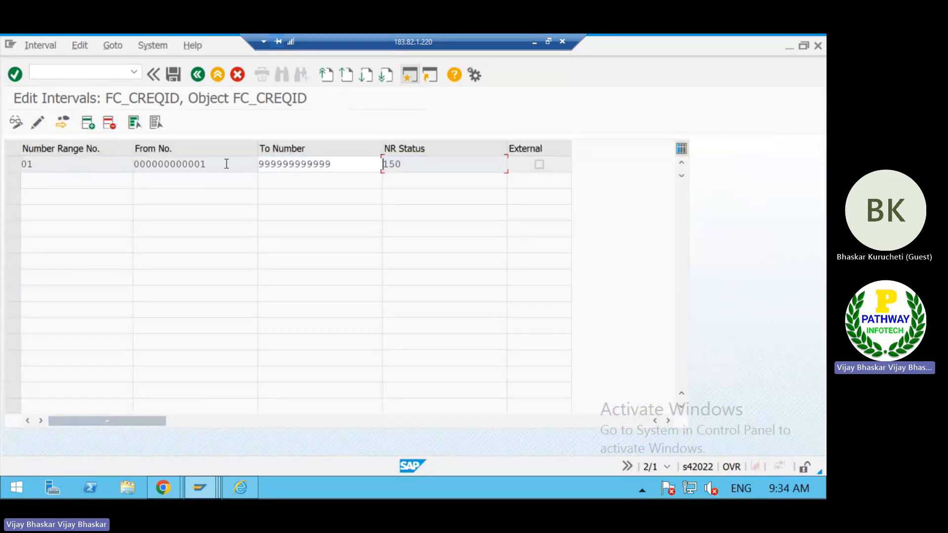
left_click(142, 167)
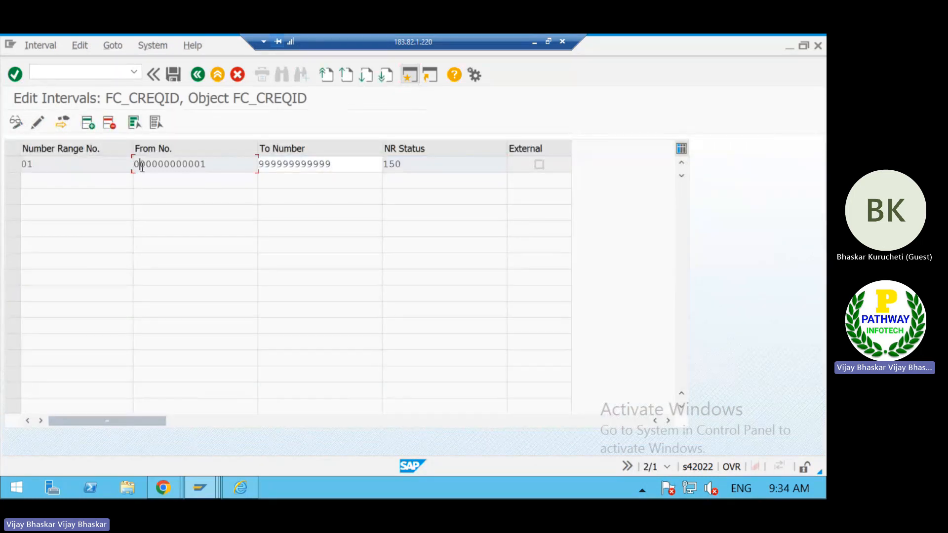
left_click(198, 76)
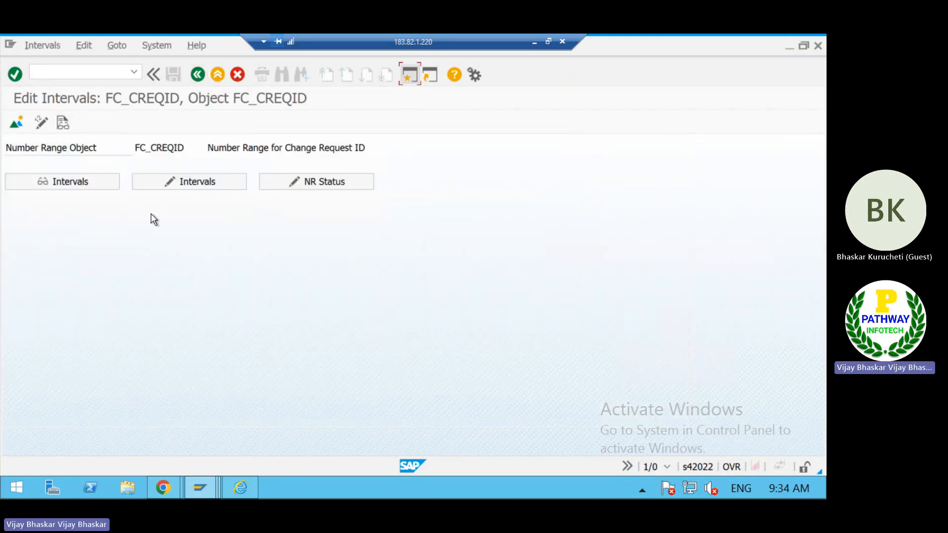
Return to the IMG, execute Define Number Ranges for Bank Account Technical IDs and open the FC_ACCID intervals for editing
left_click(198, 75)
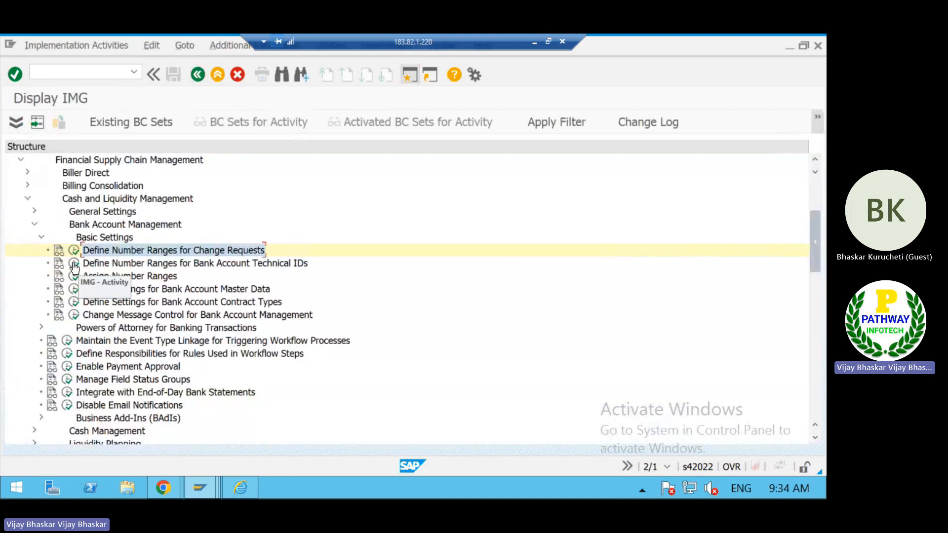
left_click(74, 266)
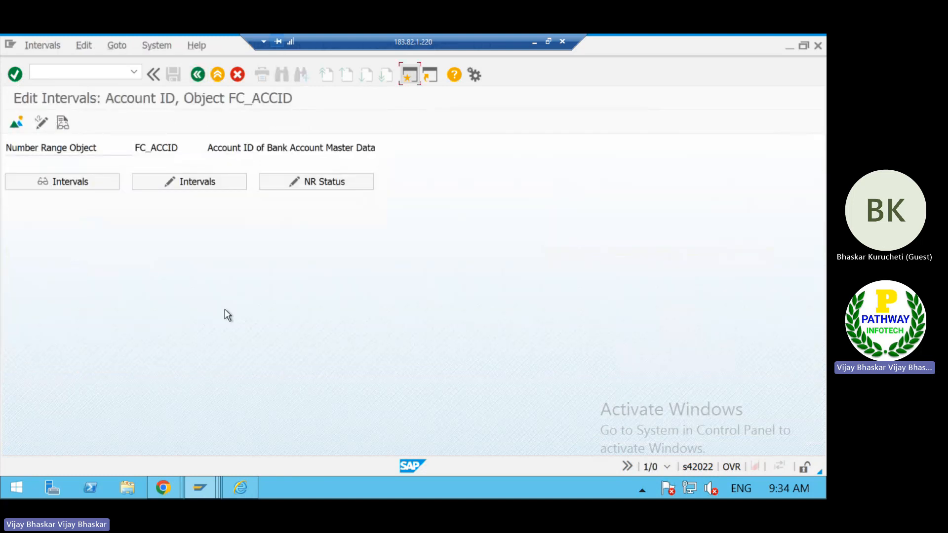
left_click(199, 181)
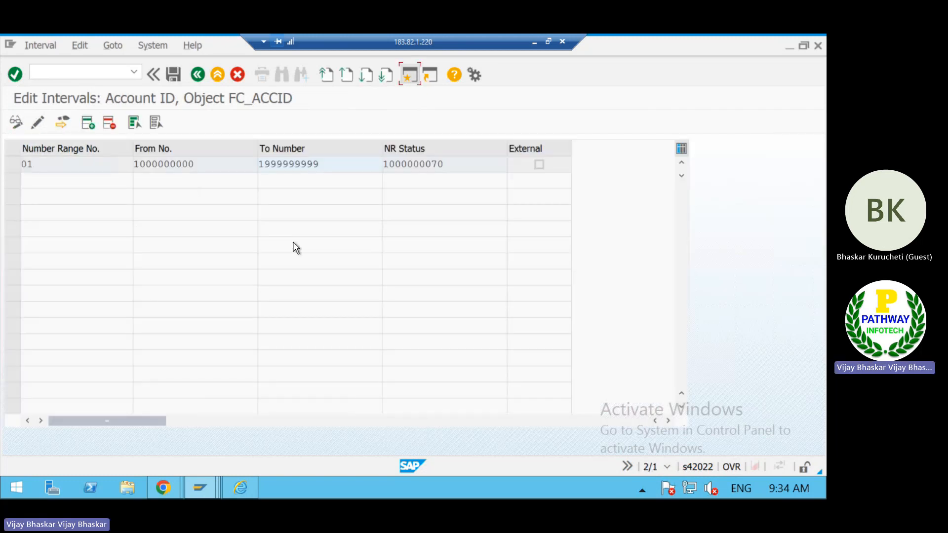
Switch to Manage Bank Accounts in Chrome, open the ING Current Account and examine its Technical ID
left_click(162, 489)
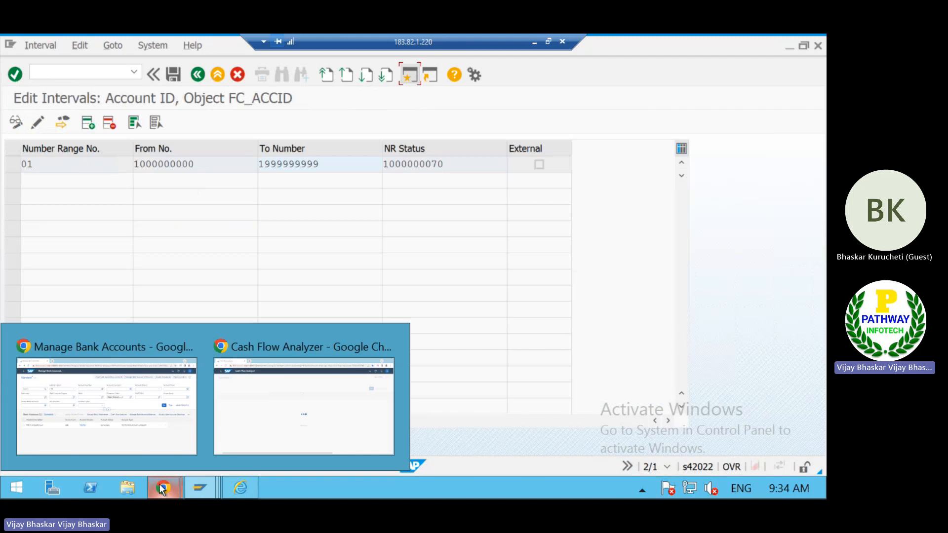
left_click(137, 410)
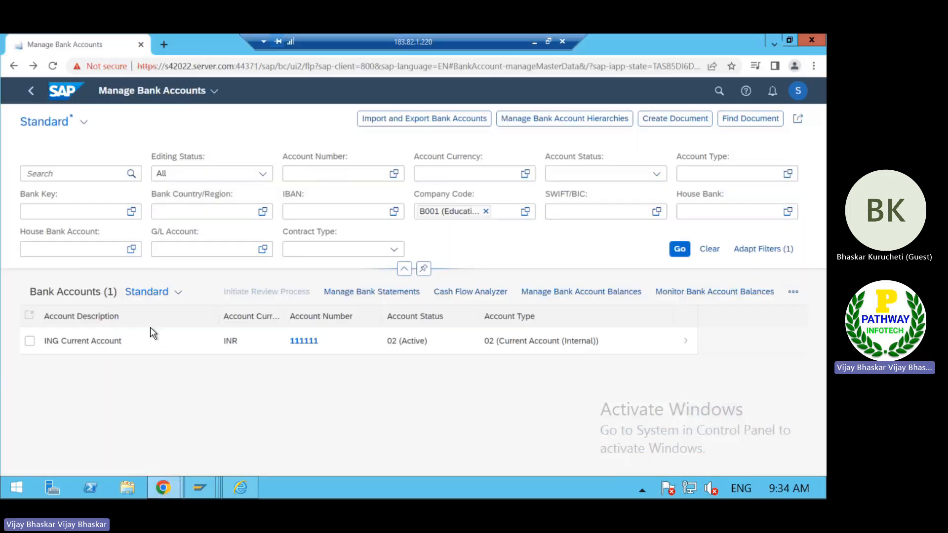
left_click(687, 345)
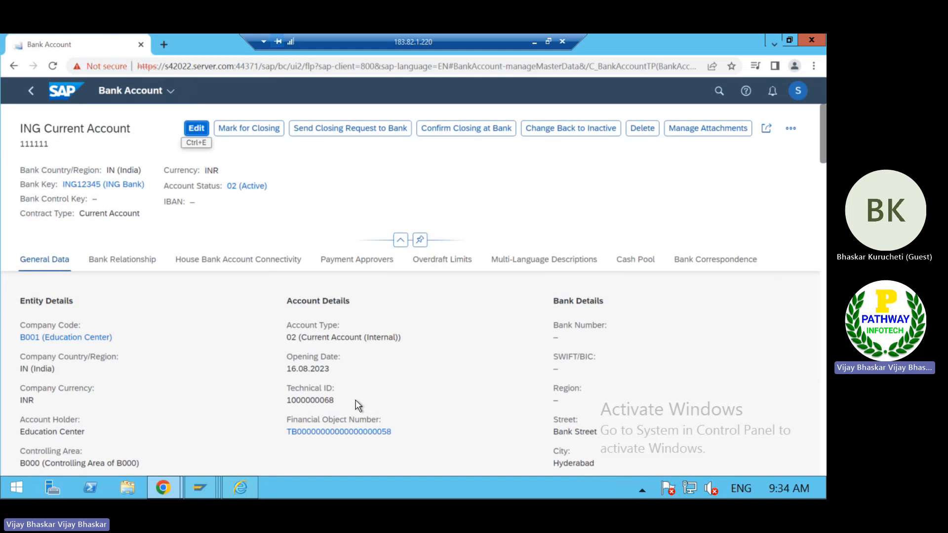
left_click_drag(335, 401, 286, 398)
left_click_drag(346, 399, 256, 388)
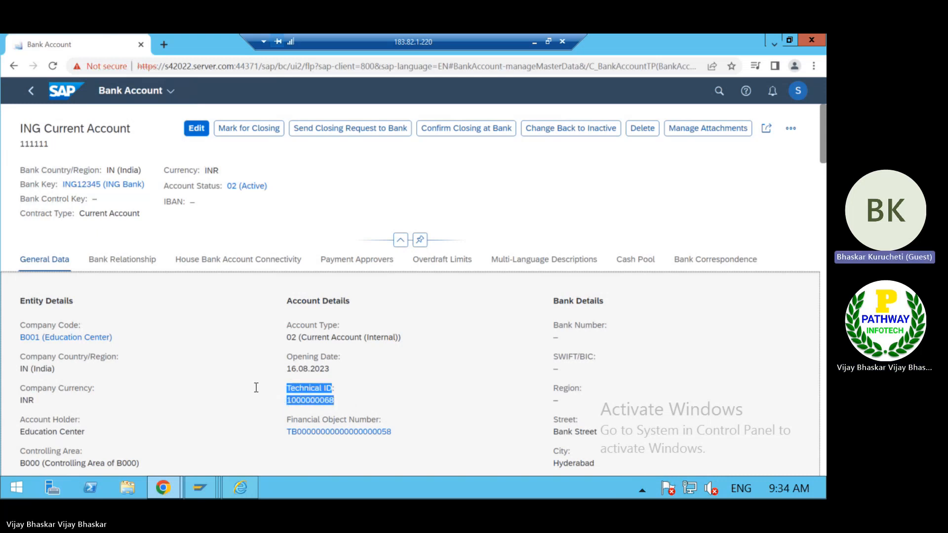
left_click(363, 401)
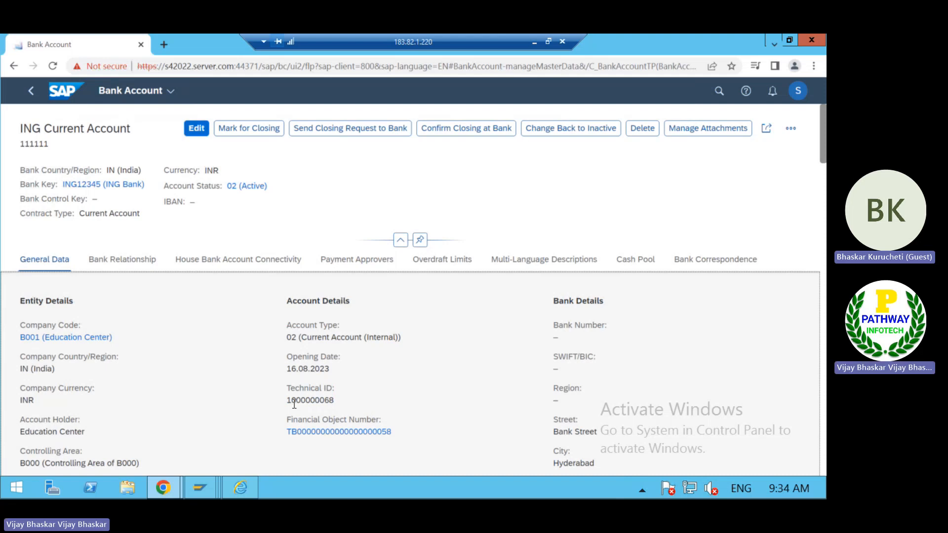
left_click_drag(287, 401, 345, 404)
Switch back to SAP GUI and compare the FC_ACCID interval's From No. and NR Status with the account's Technical ID
key("alt+Tab")
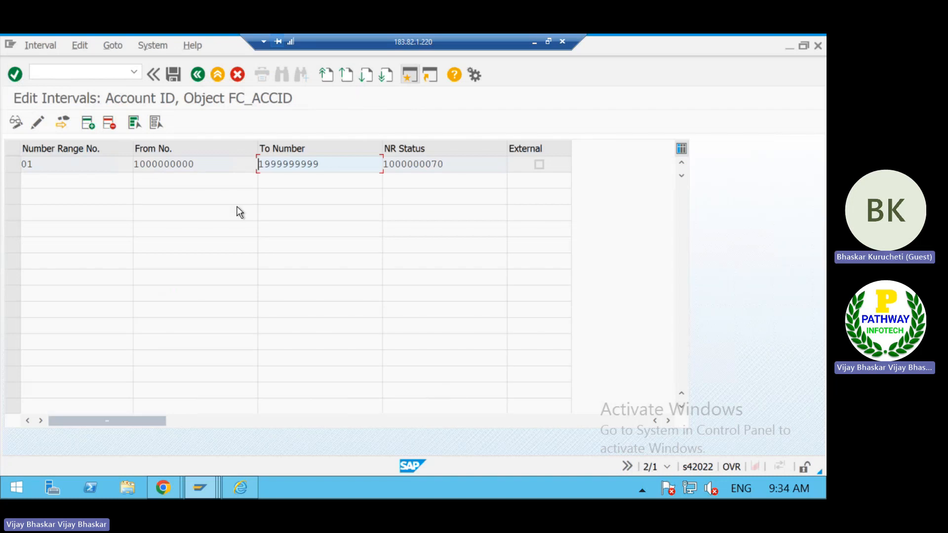
left_click(201, 165)
left_click_drag(167, 166, 152, 166)
left_click(132, 165)
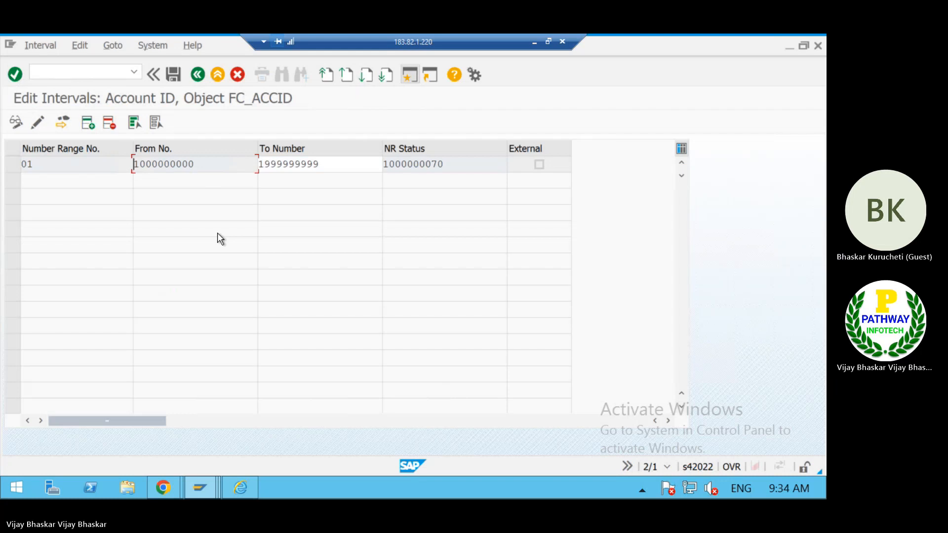
key("alt+Tab")
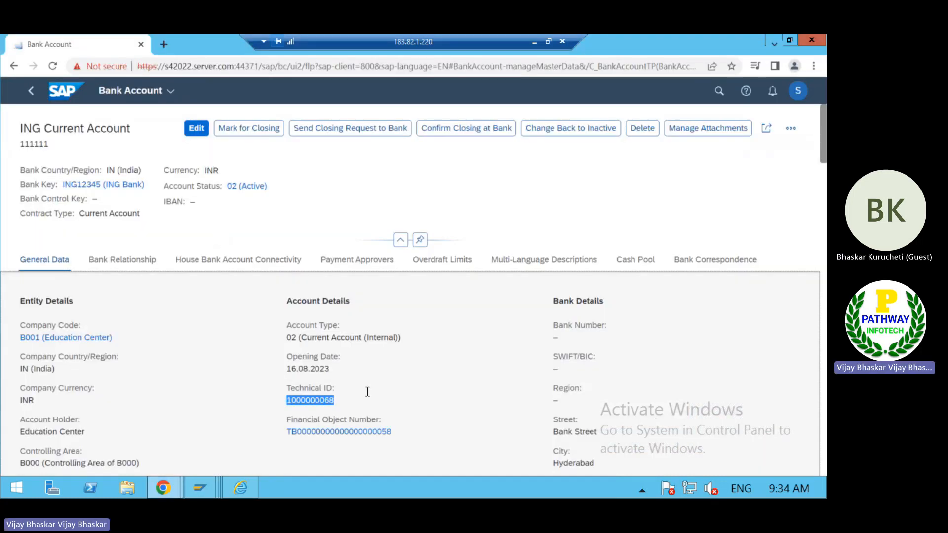
key("alt+Tab")
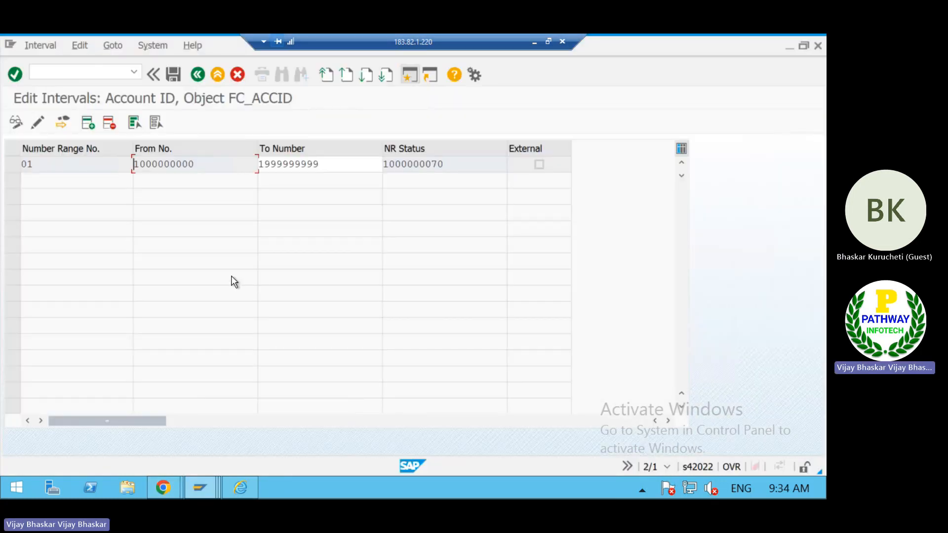
left_click(443, 164)
left_click_drag(443, 164, 385, 163)
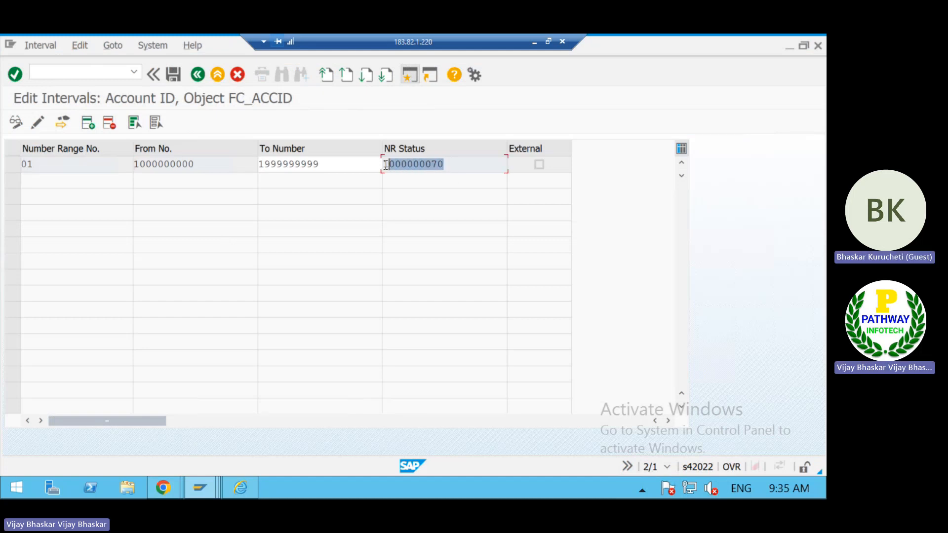
left_click(396, 283)
Recheck the ING Current Account's Technical ID in Chrome against the NR Status of the FC_ACCID interval in SAP GUI
key("alt+Tab")
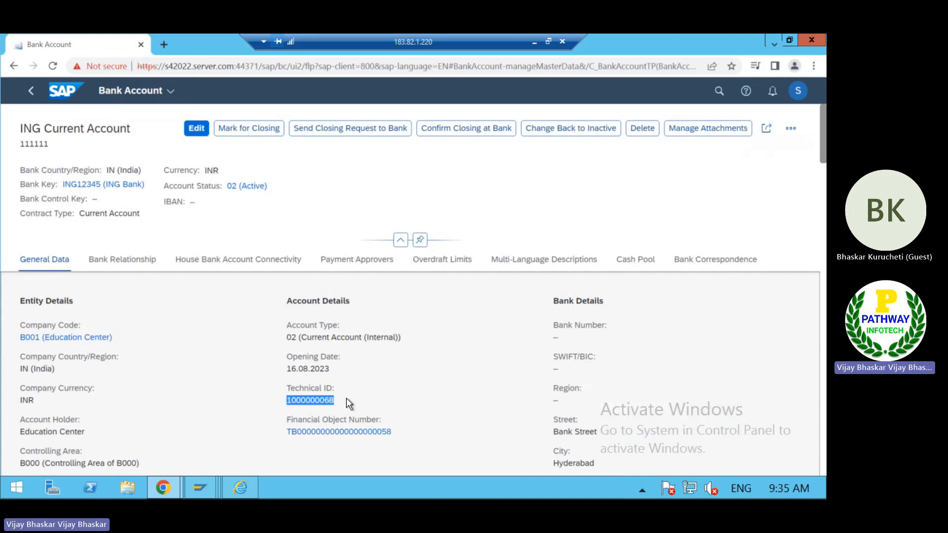
left_click(339, 399)
left_click_drag(336, 398, 274, 394)
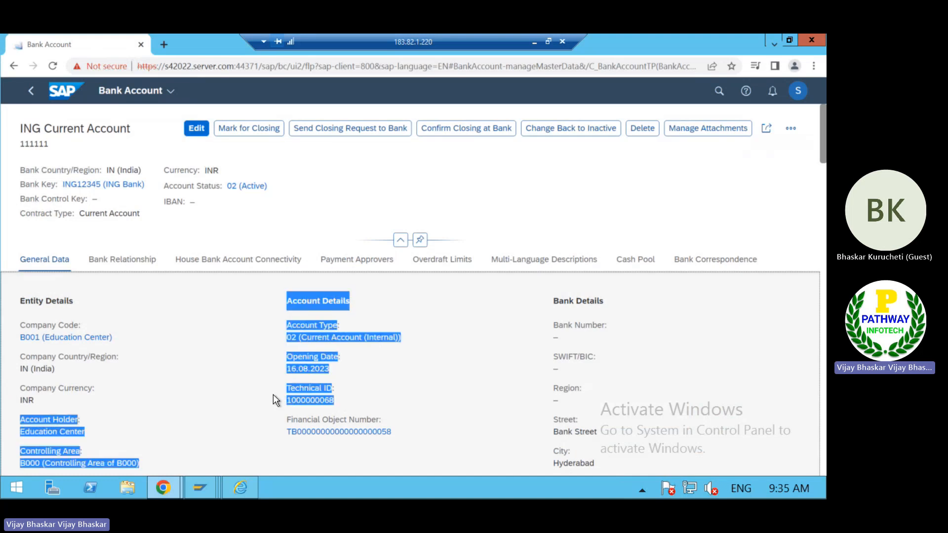
left_click(273, 394)
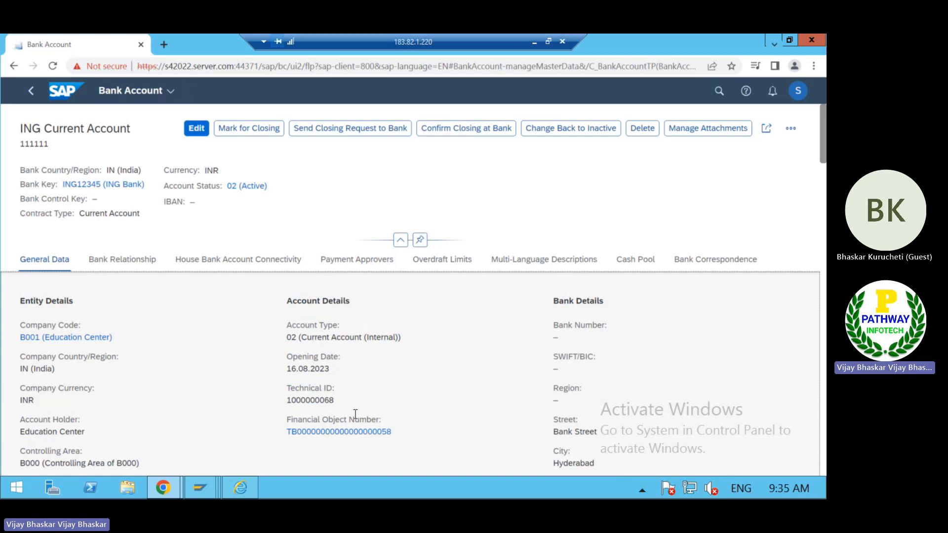
key("alt+Tab")
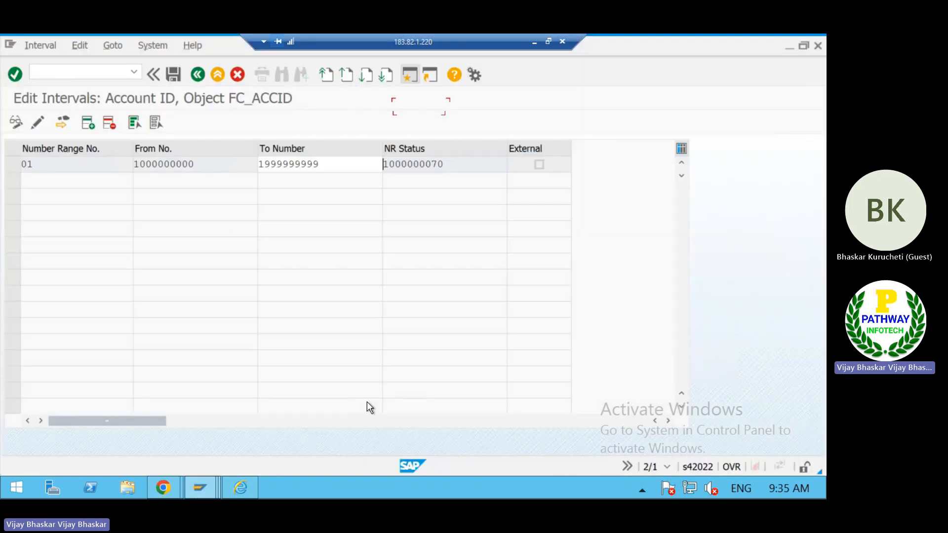
left_click_drag(445, 166, 371, 168)
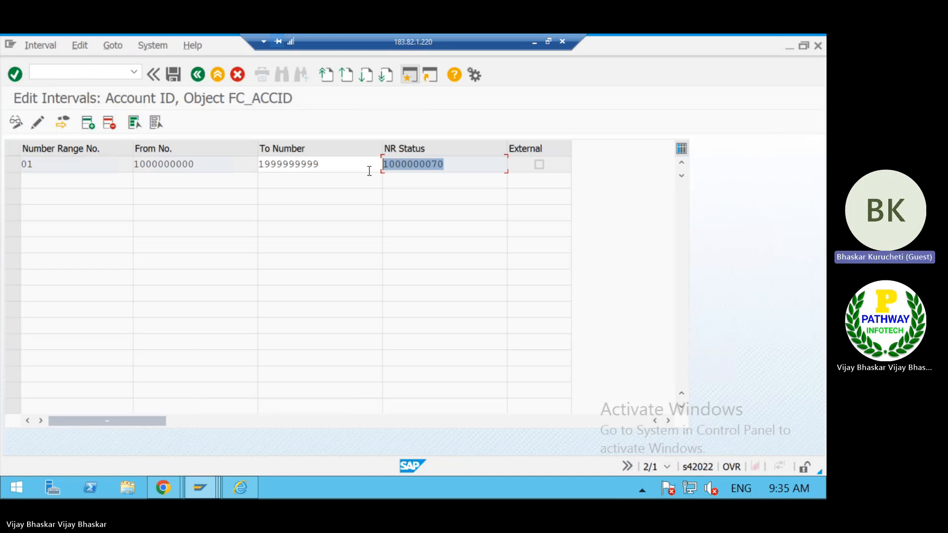
left_click(246, 257)
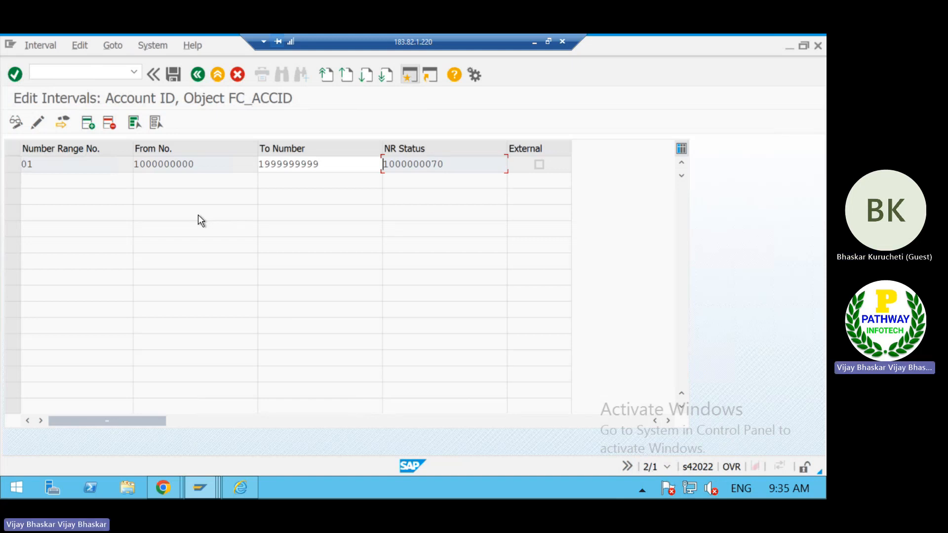
Return to the IMG and review the Assign Number Ranges and Define Number Ranges for Change Requests activities under Basic Settings
left_click(198, 75)
left_click(198, 75)
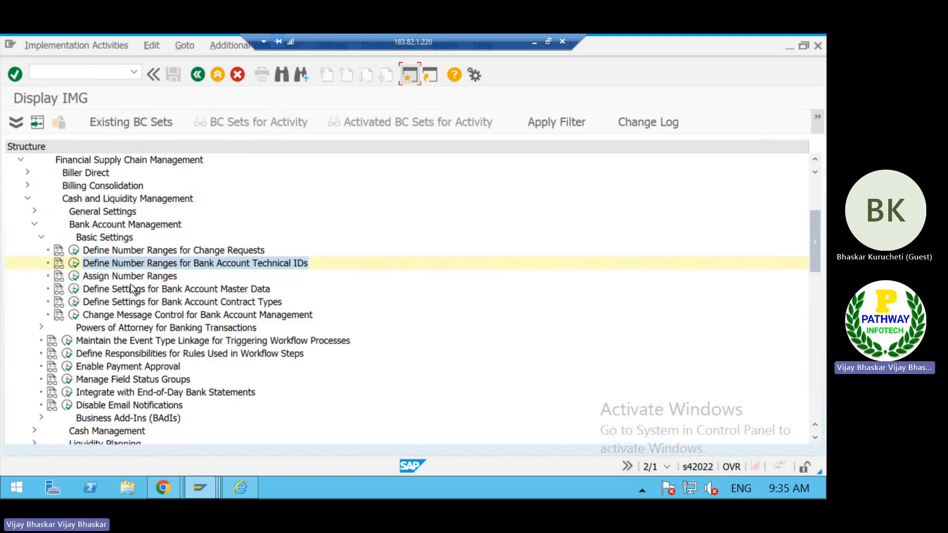
left_click(112, 278)
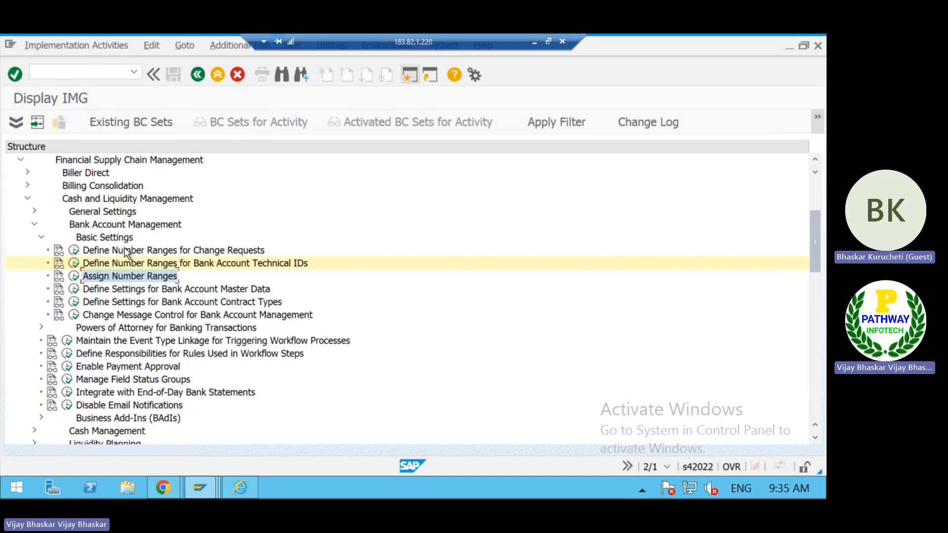
left_click(88, 250)
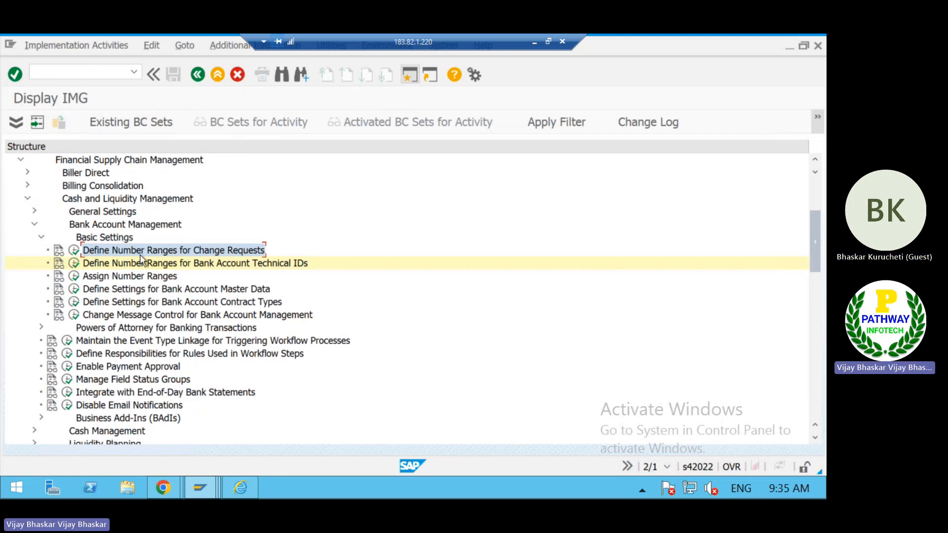
Switch to the Excel running notes and enter "SBI Cuurrent Account" in cell C157
left_click(539, 47)
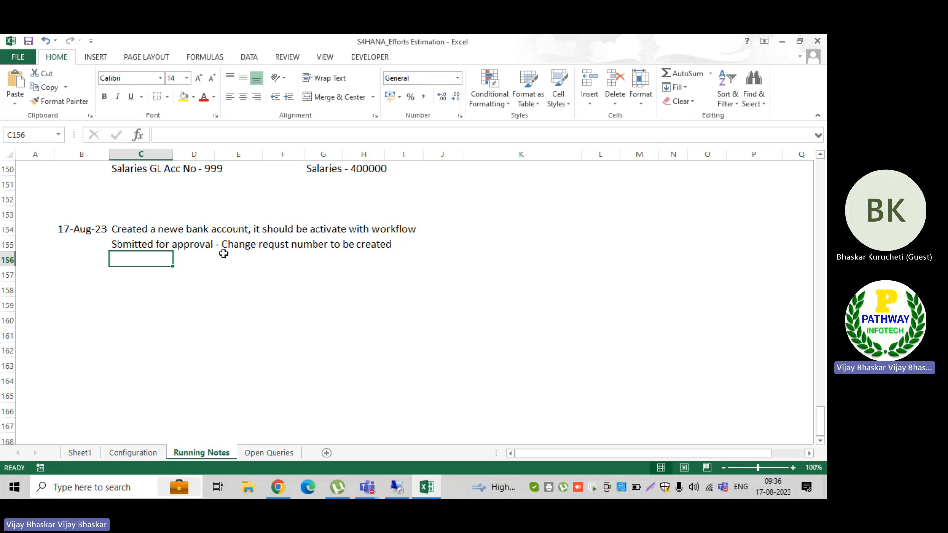
left_click(111, 274)
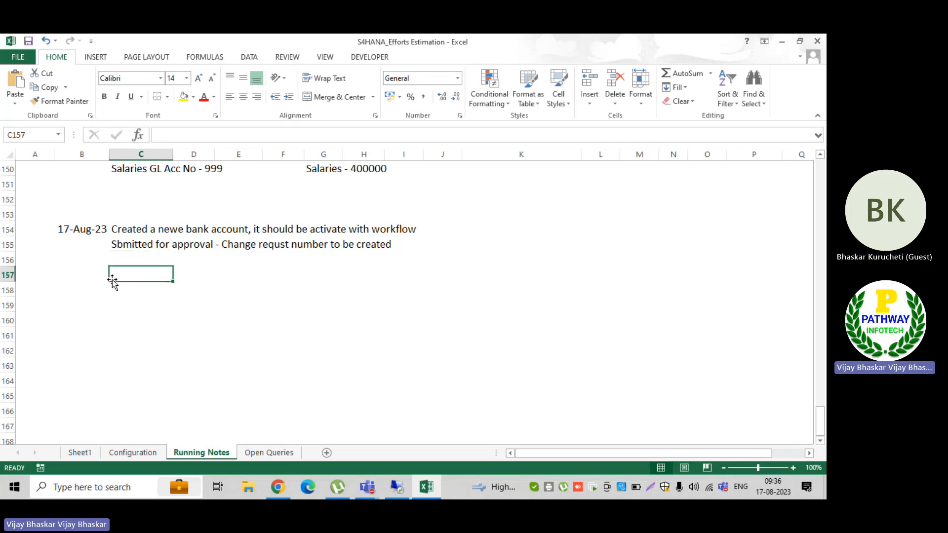
type("SBI")
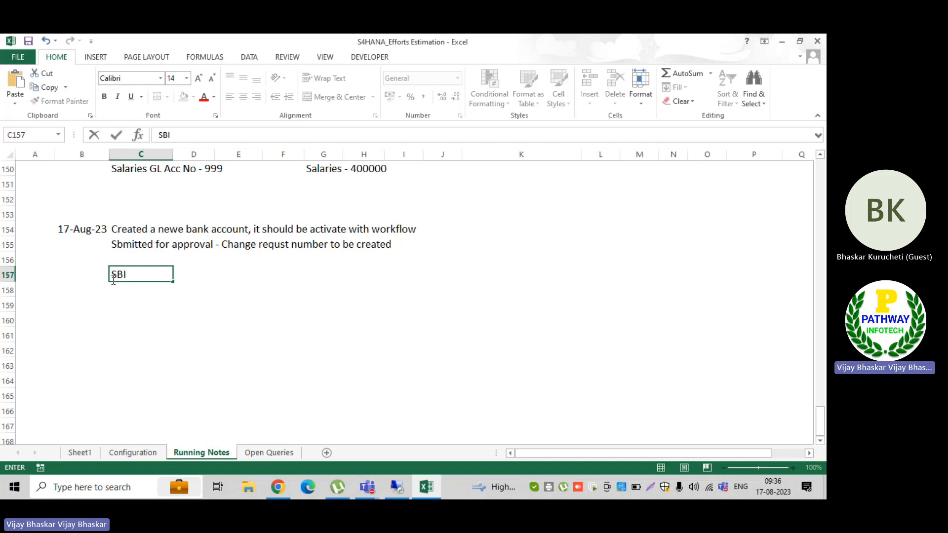
type(" Cuurrent Account")
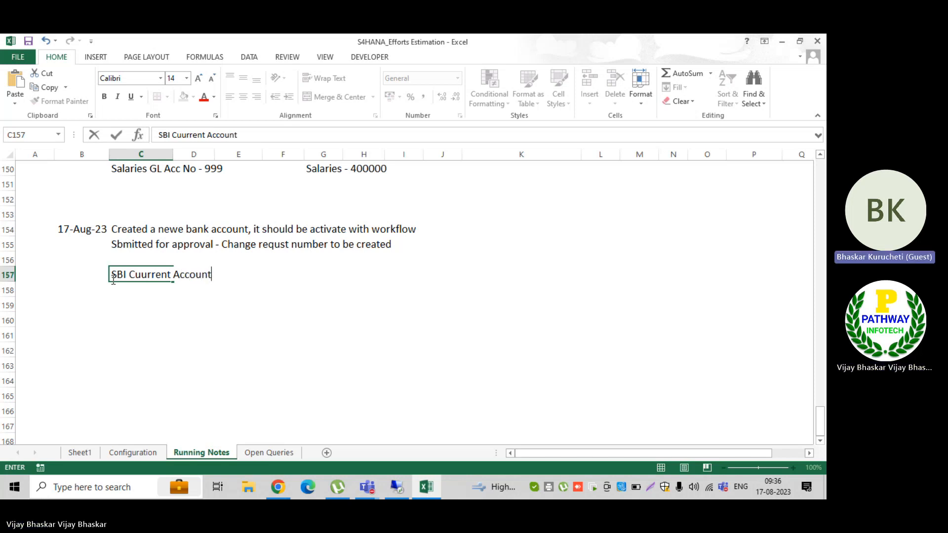
key("Return")
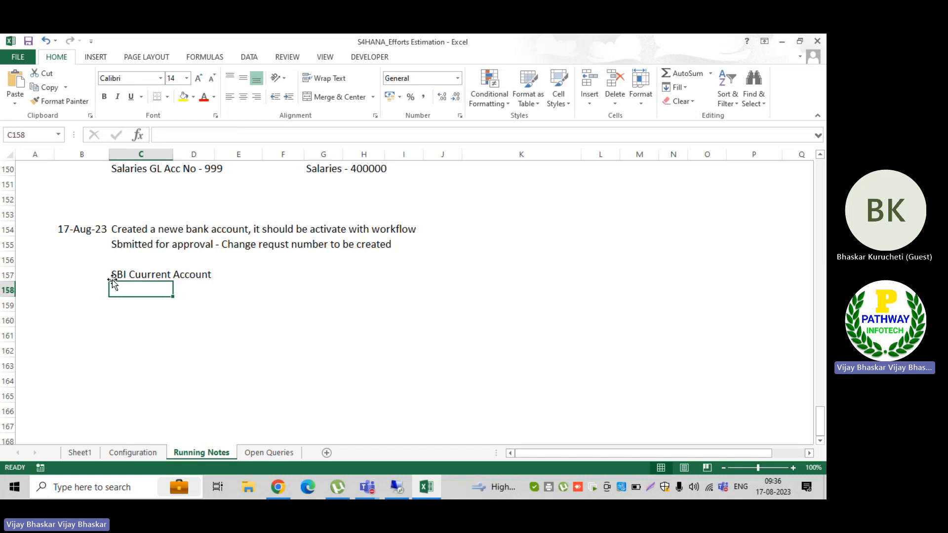
Enter "I have submitted for approval, to activate the account" in cell C158 under the SBI account note
type("I")
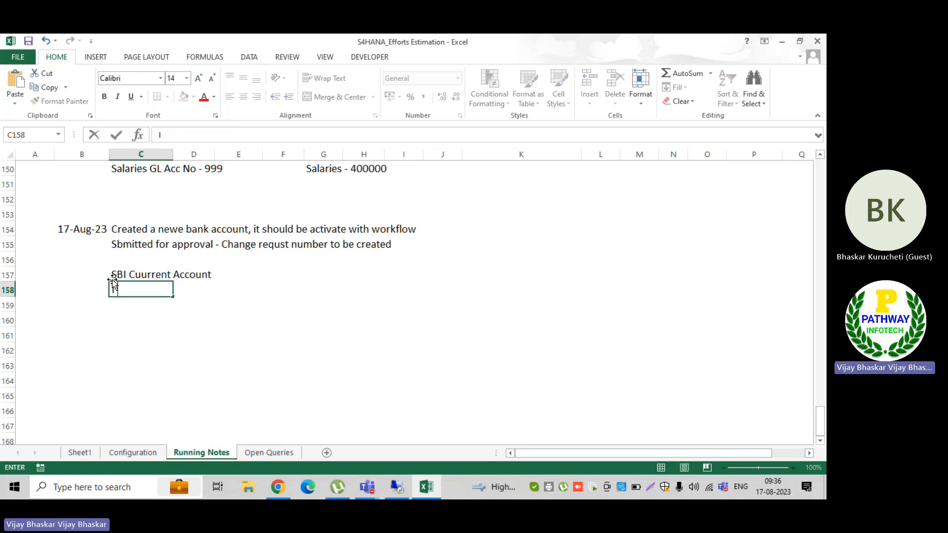
type(" have submi")
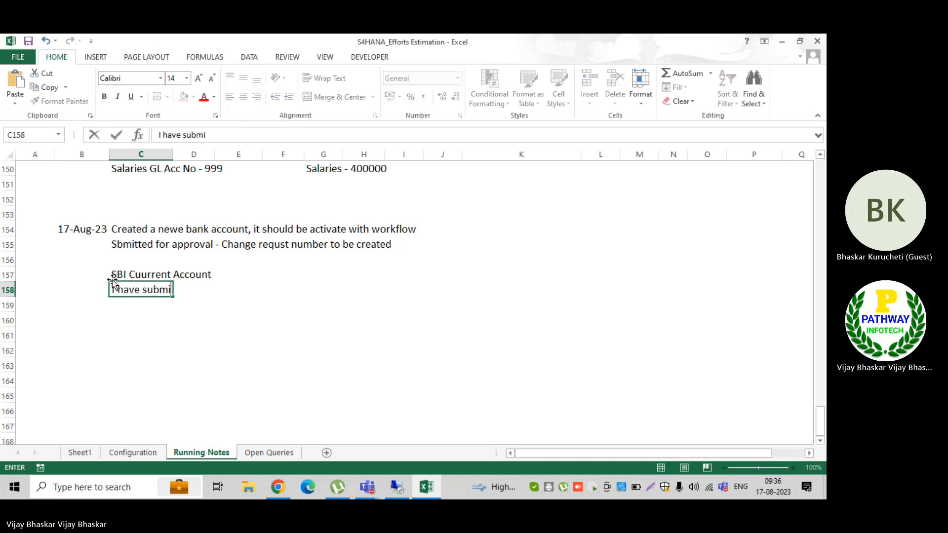
type("tted for approvakl")
key("BackSpace")
key("BackSpace")
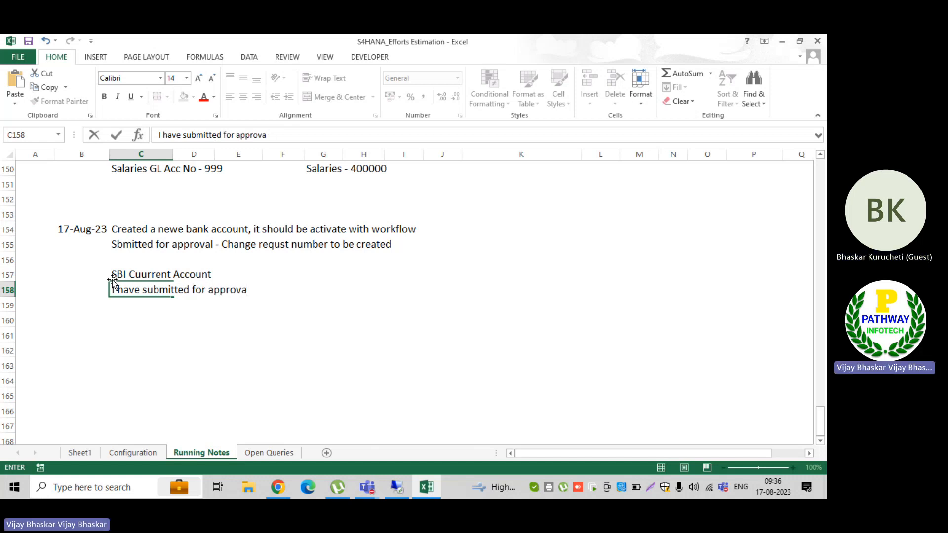
type("l,")
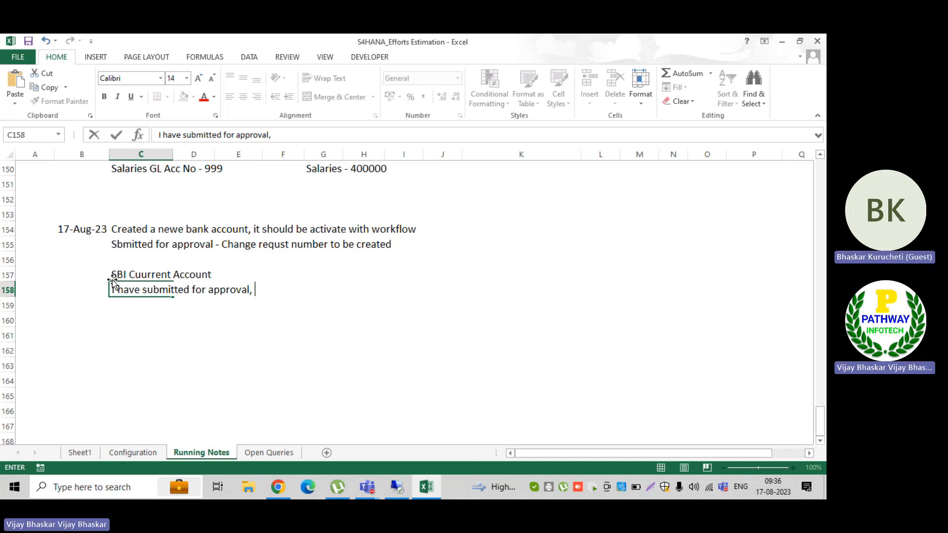
type("to a")
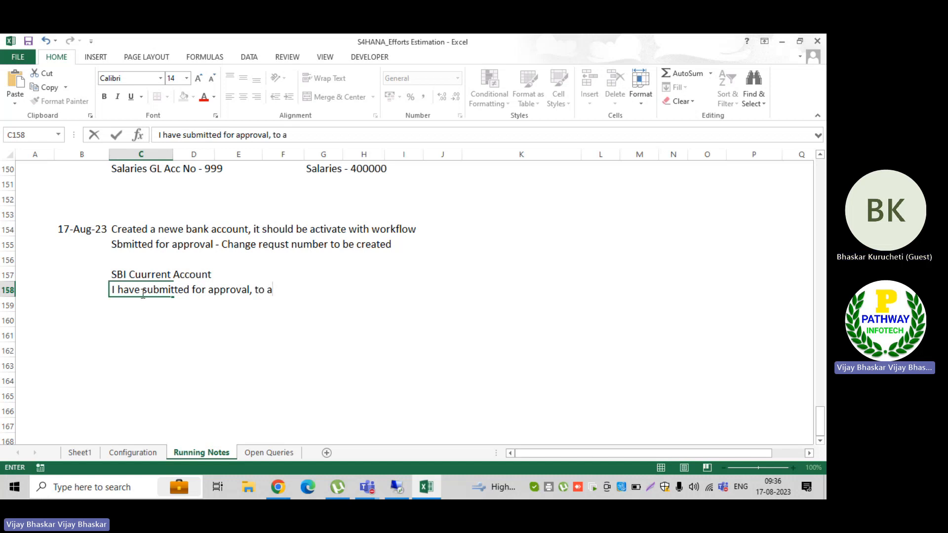
type("c")
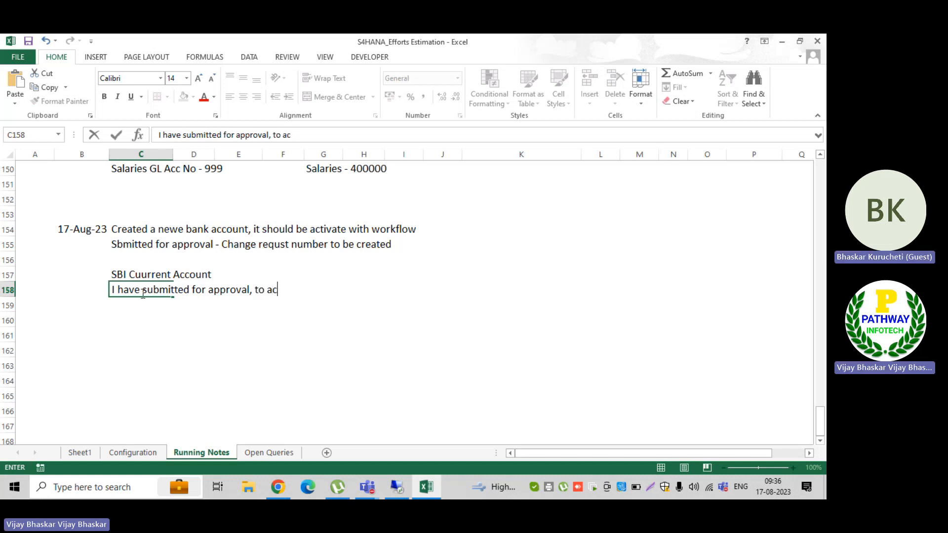
type("tive")
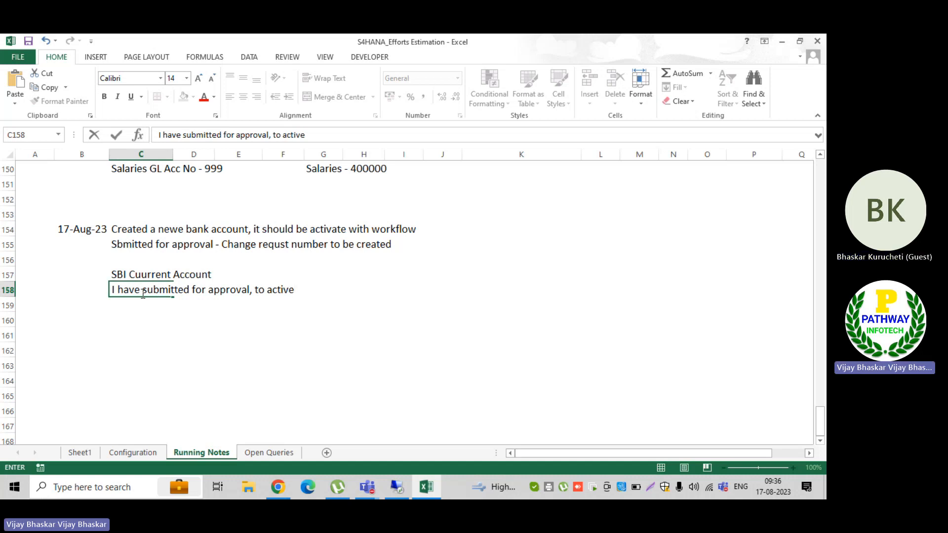
key("BackSpace")
type("ate the account")
key("Return")
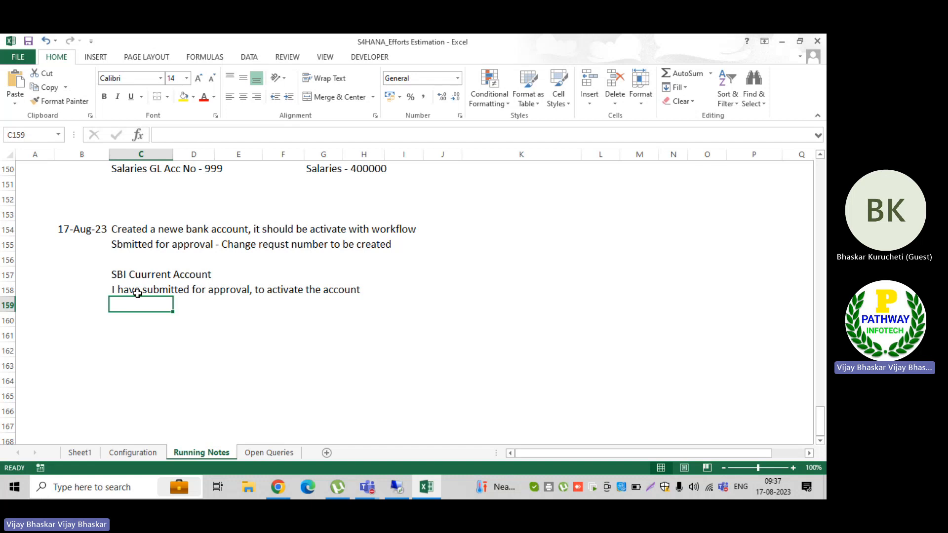
Enter "ICICI _ Loan Account" in cell C160 as the next account note
left_click(131, 322)
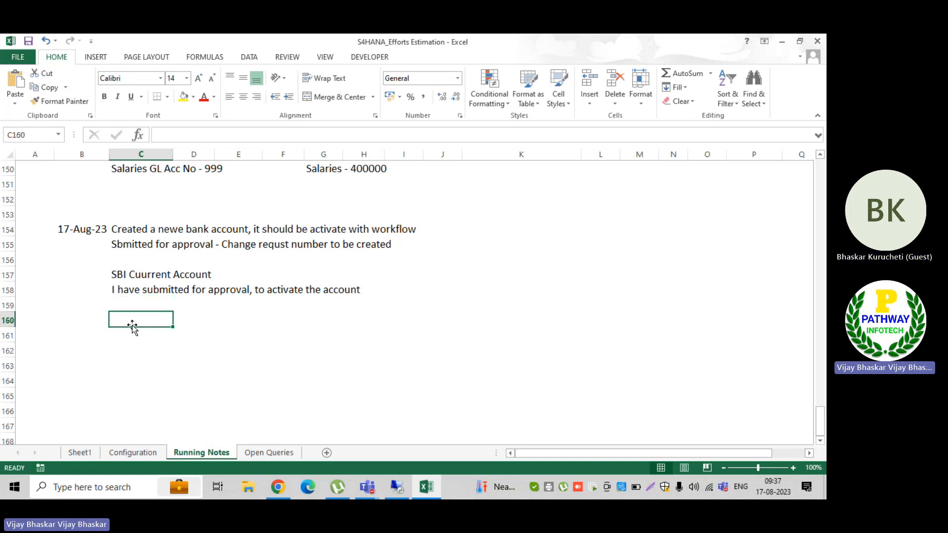
type("ICI")
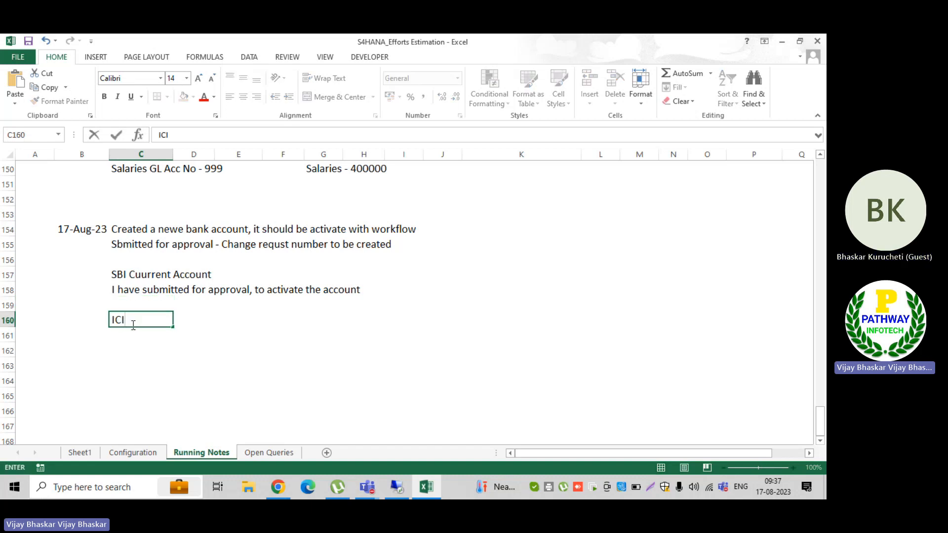
type("CI - S")
key("BackSpace")
key("BackSpace")
key("BackSpace")
key("BackSpace")
type("_ Loan A")
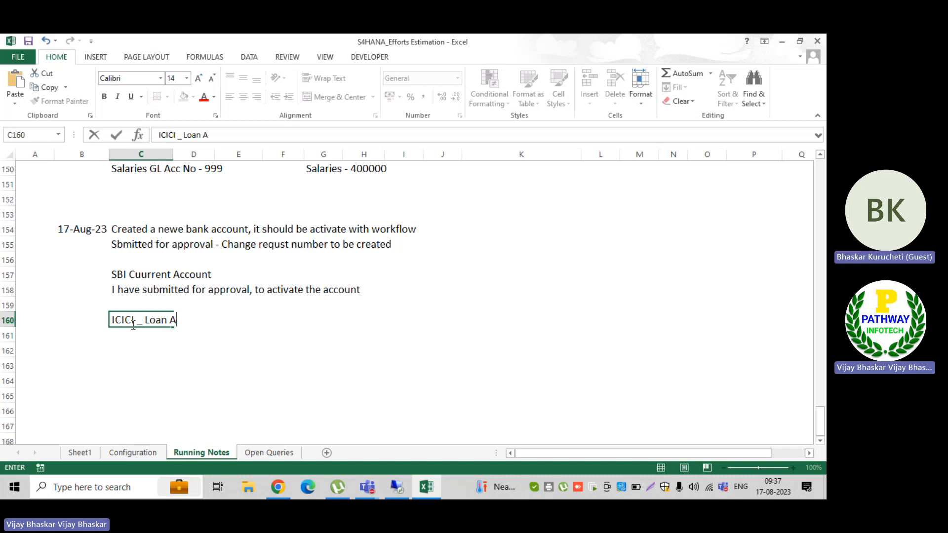
type("ccount")
key("Return")
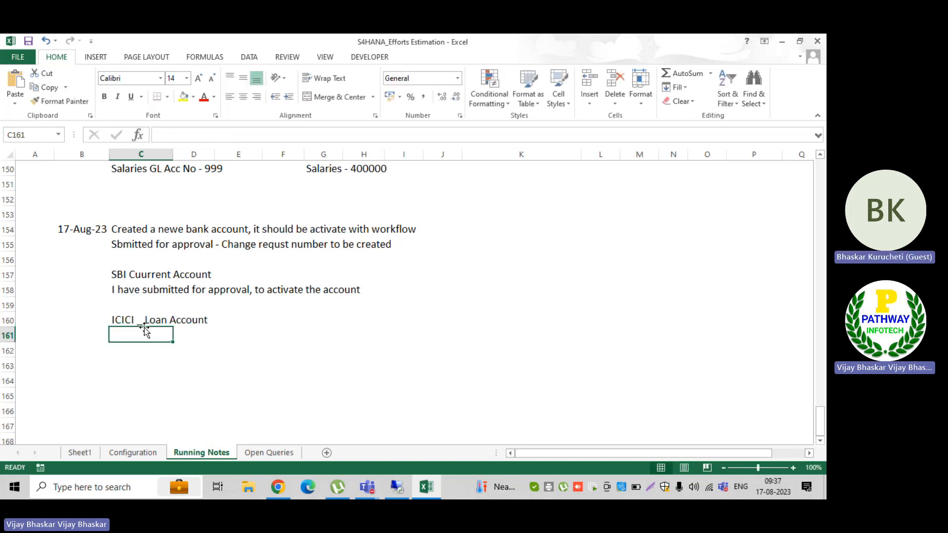
Copy the approval note from cell C158 into cell C161 below the ICICI loan account
left_click(123, 290)
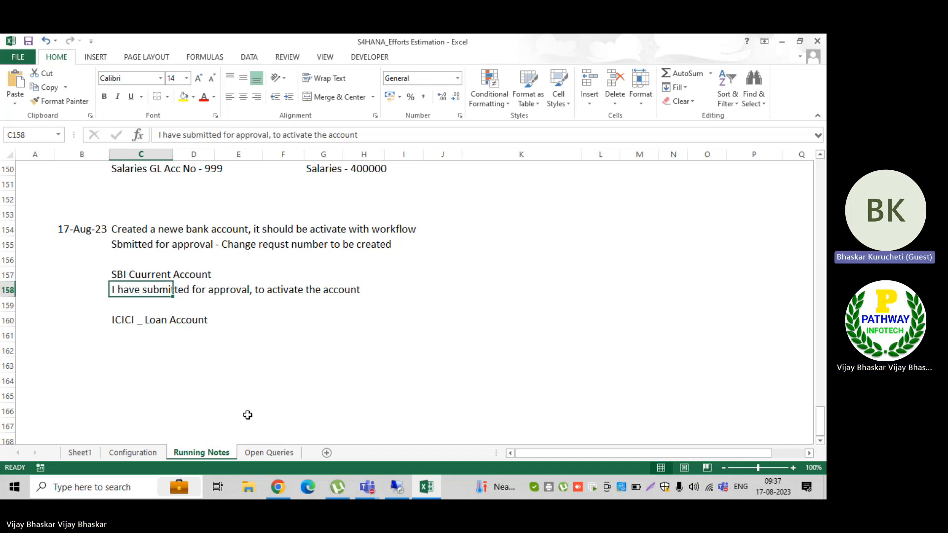
key("ctrl+c")
key("Down")
key("Down")
key("Down")
key("Return")
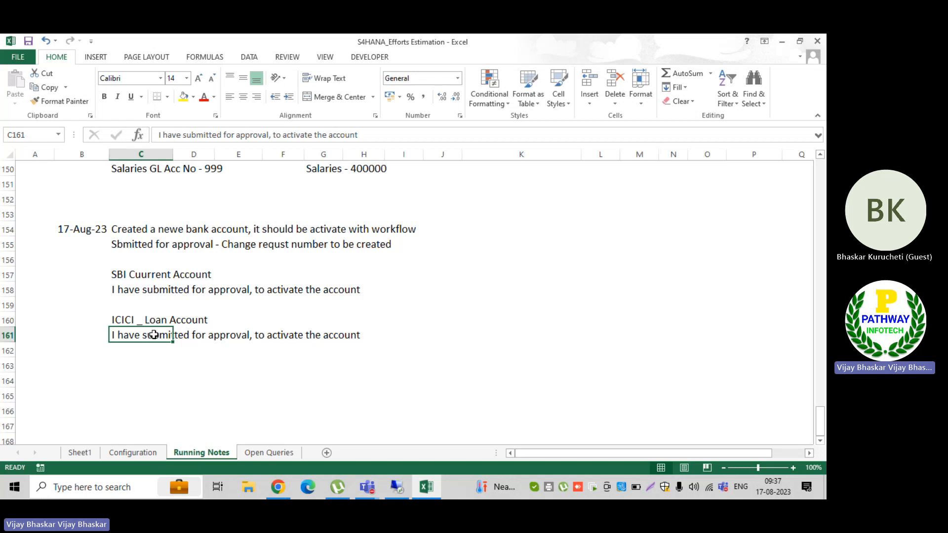
Replace the ending of the note in C161 after "I have submitted for approval" with "for changes in the account des"
left_click(271, 135)
key("shift+End")
key("Delete")
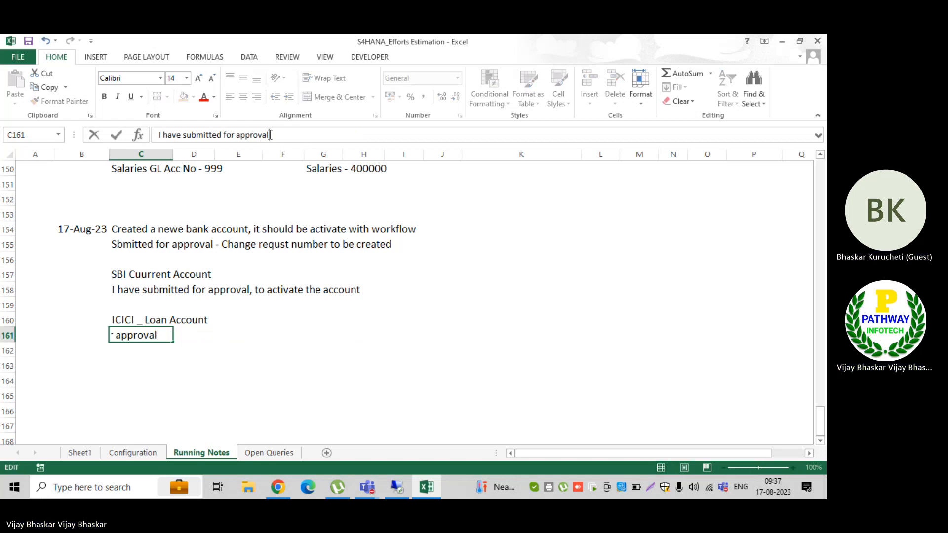
type("for ")
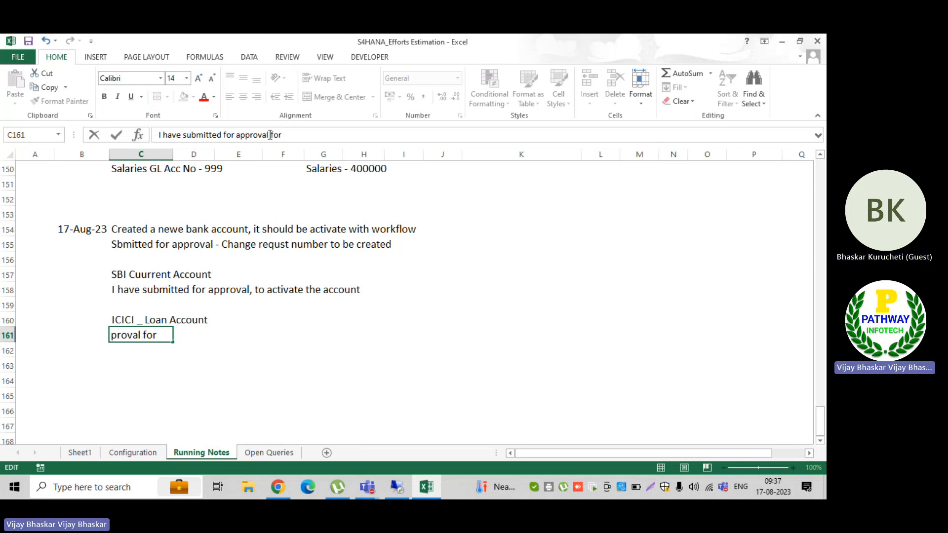
type("changes ")
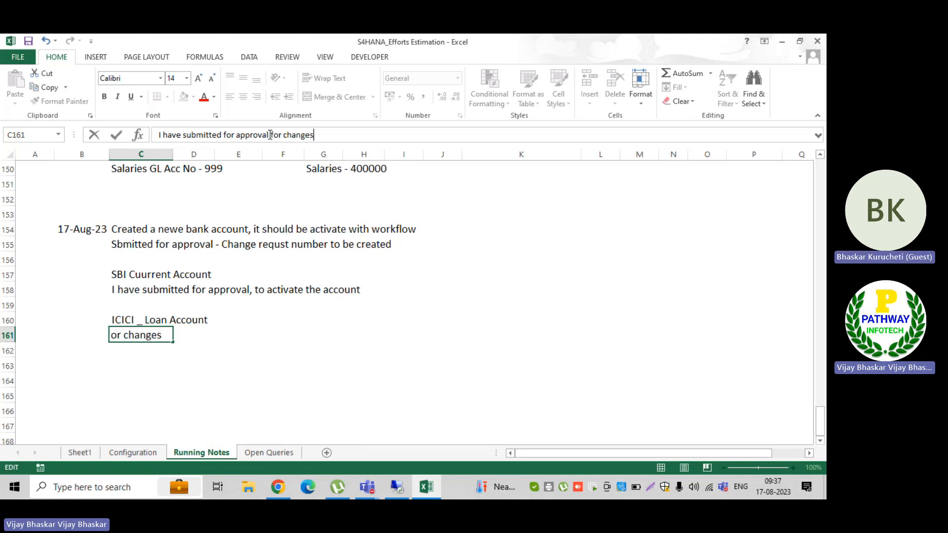
type("in the ")
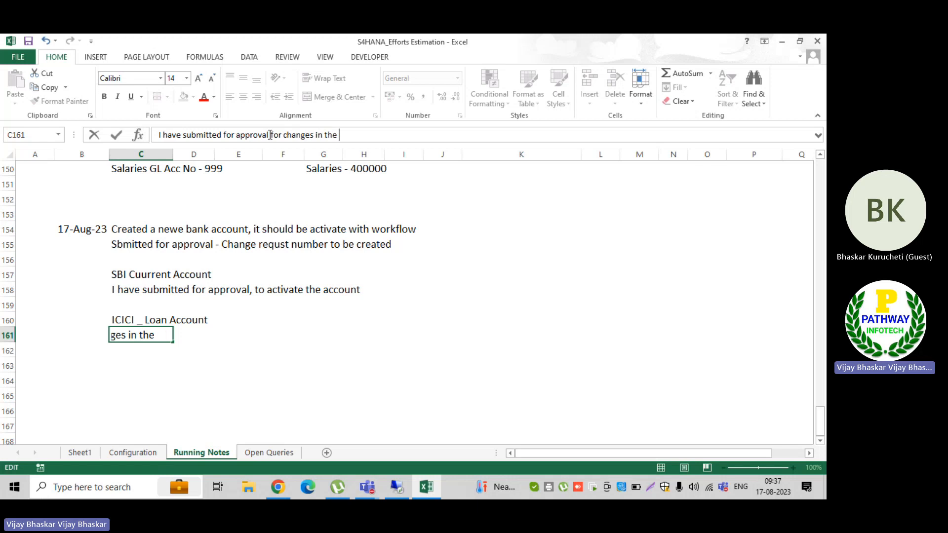
type("account des")
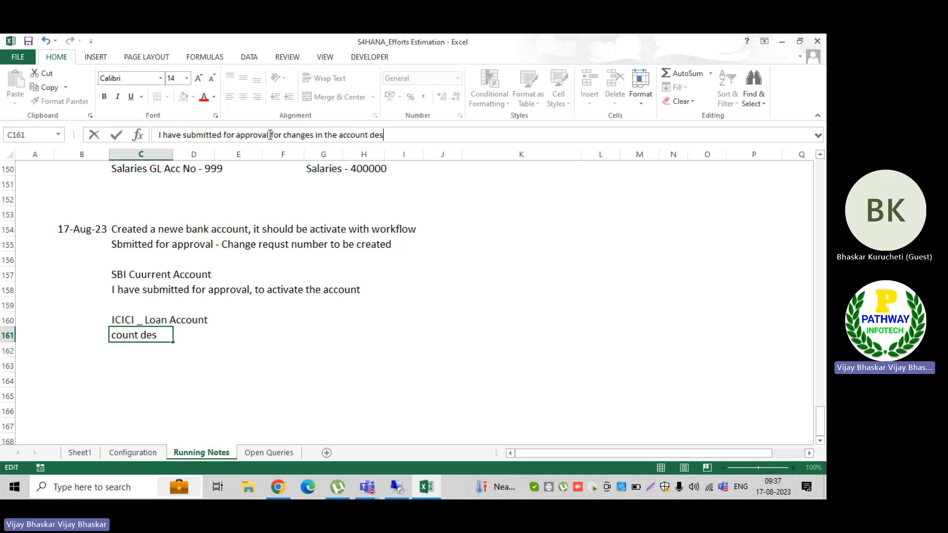
Finish the note in C161 under the ICICI loan account as "I have submitted for approval for changes in the account description"
type("cription")
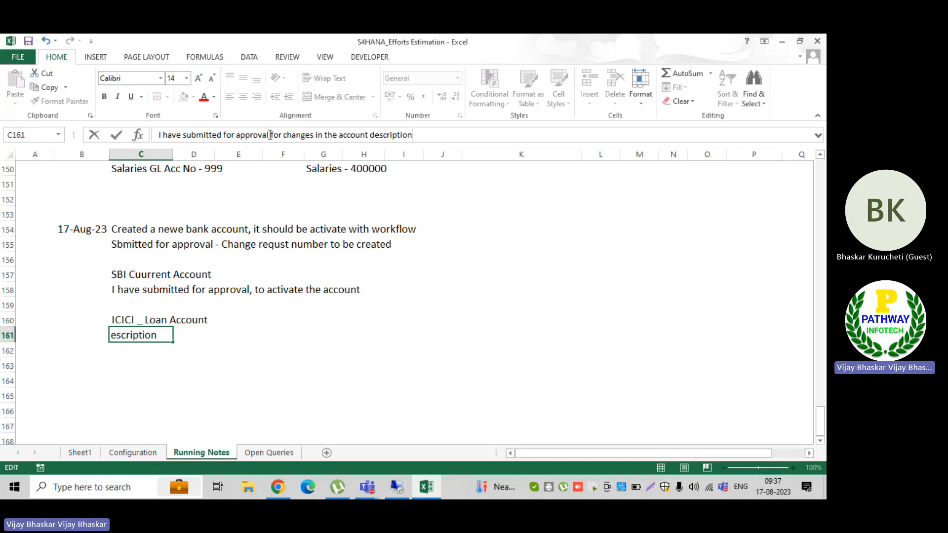
key("Return")
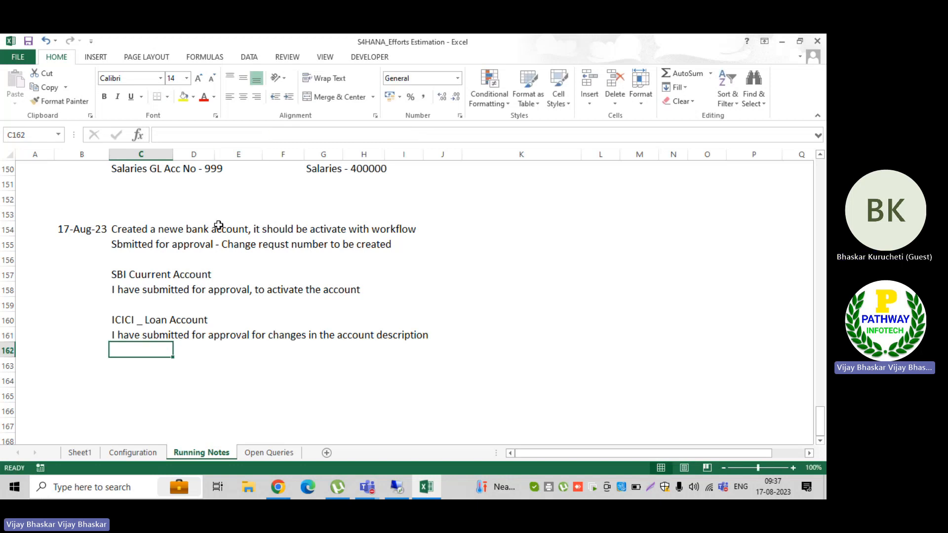
left_click_drag(112, 275, 179, 277)
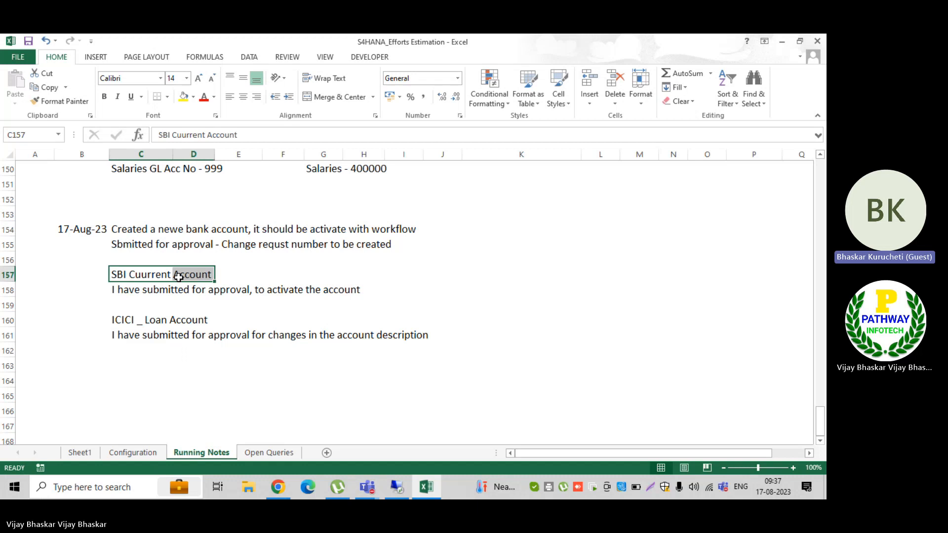
left_click(119, 291)
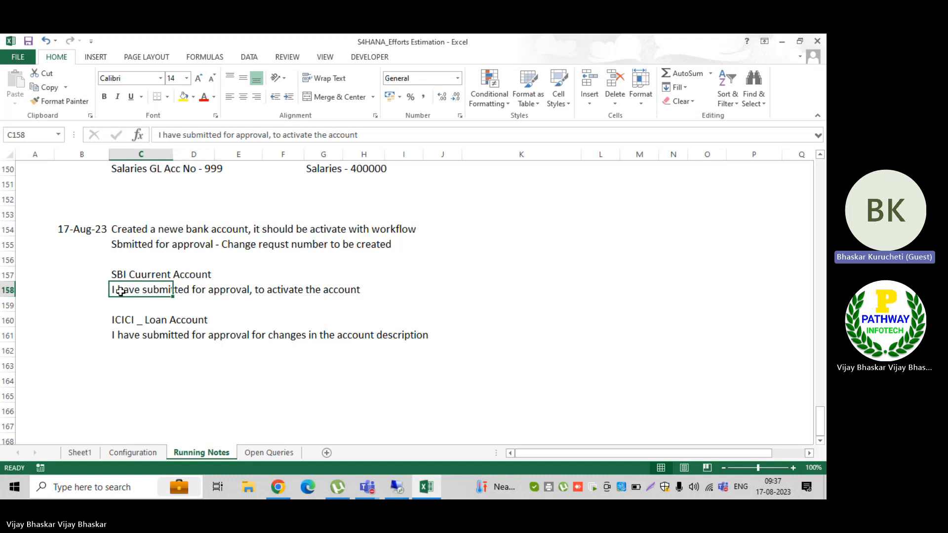
Enter "CR - 1" in I158, beside the SBI account's approval note
left_click(408, 288)
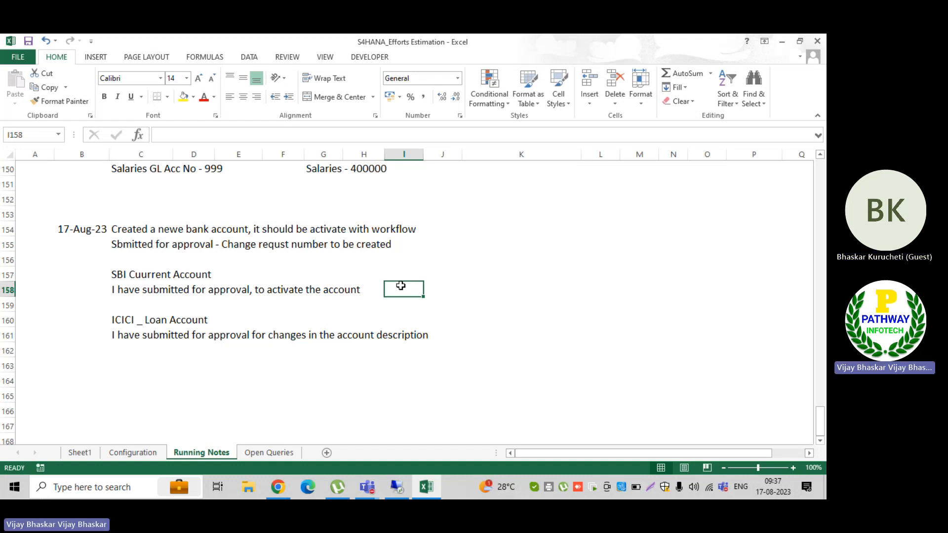
type("CR -")
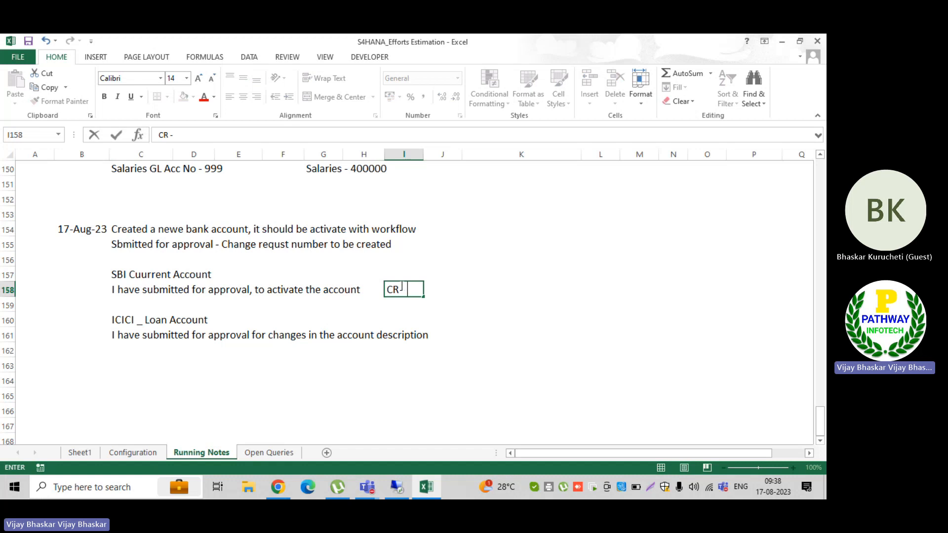
type(" 1")
left_click(469, 338)
Enter "CR -2" in E160, beside the ICICI loan account heading
left_click(247, 318)
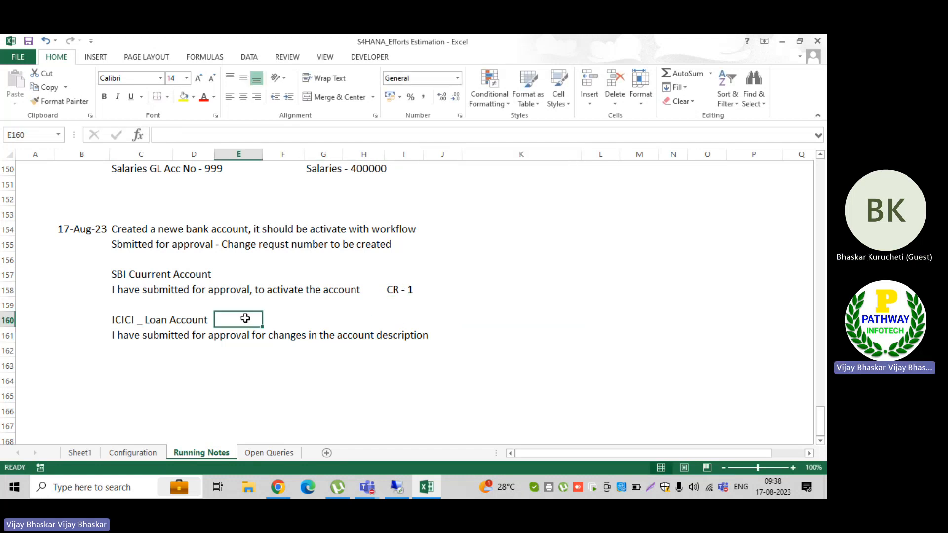
type("CR -0")
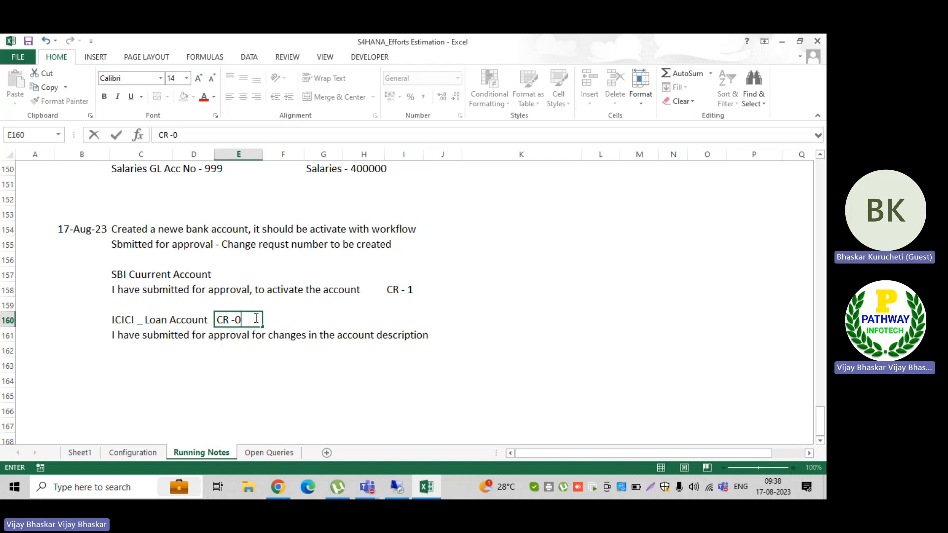
key("BackSpace")
type("2")
Move the "CR - 1" label from I158 to E157, beside the SBI account heading
left_click(371, 286)
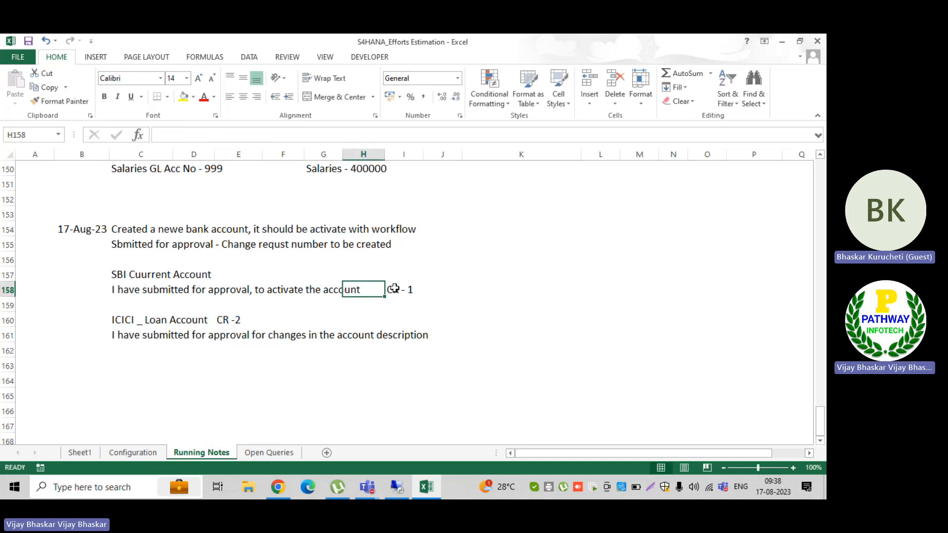
left_click(416, 286)
key("ctrl+c")
left_click(244, 273)
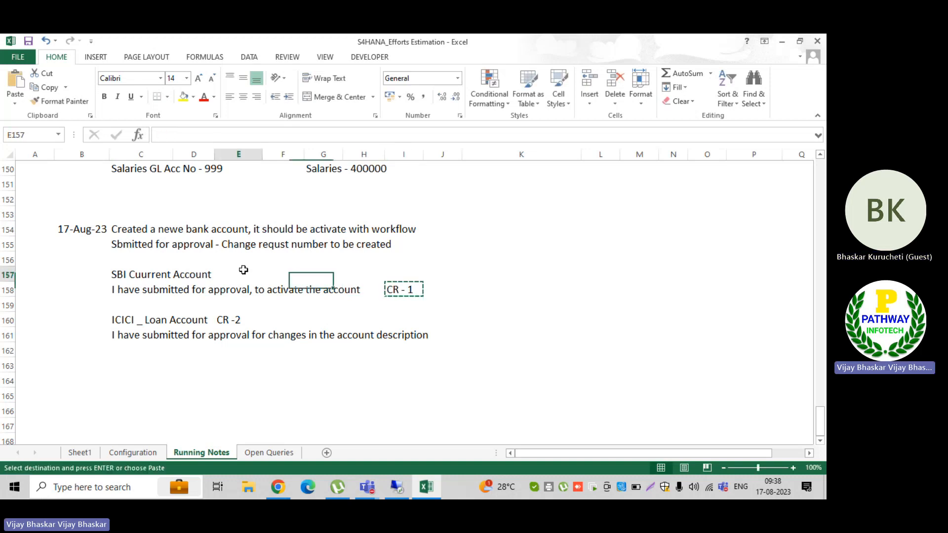
key("ctrl+v")
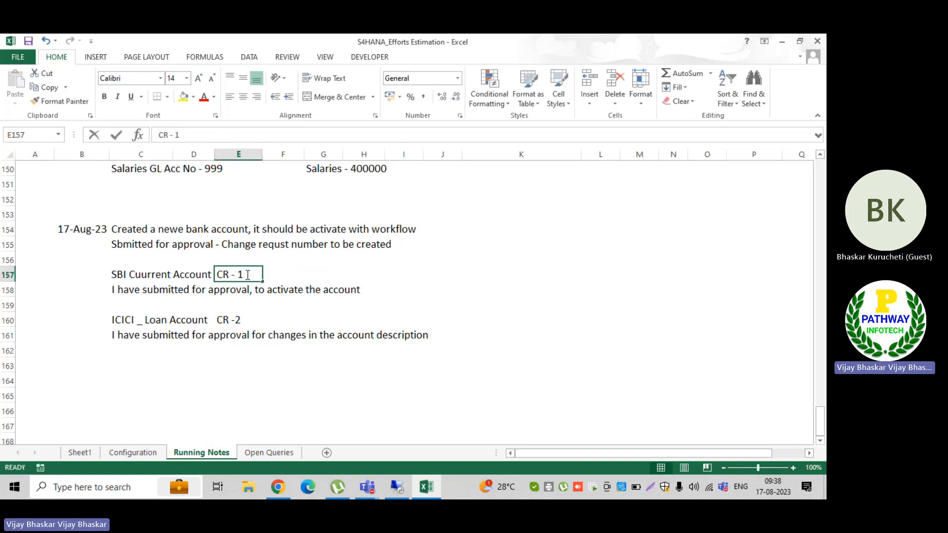
double_click(248, 276)
left_click(255, 321)
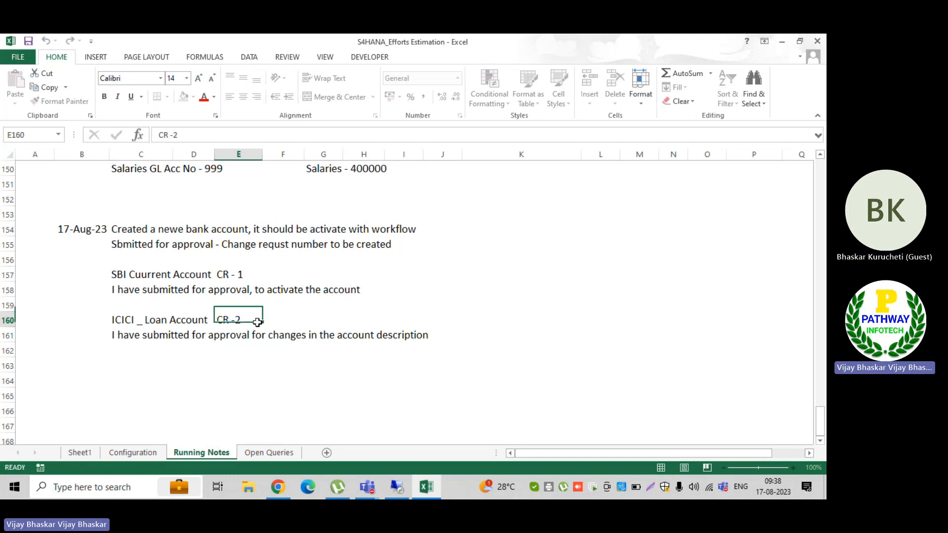
left_click(181, 361)
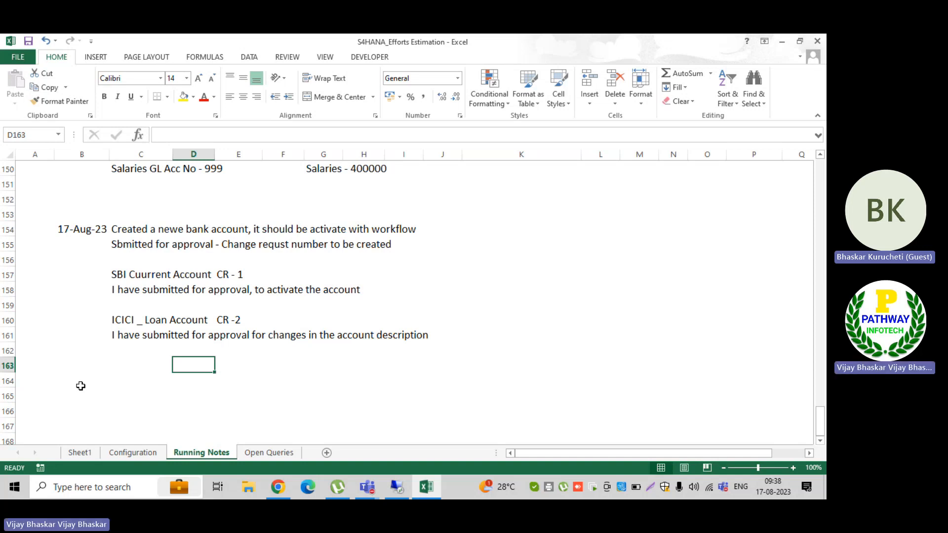
Switch to the SAP Display IMG window and review the number range activities for change requests and bank account technical IDs
key("alt+Tab")
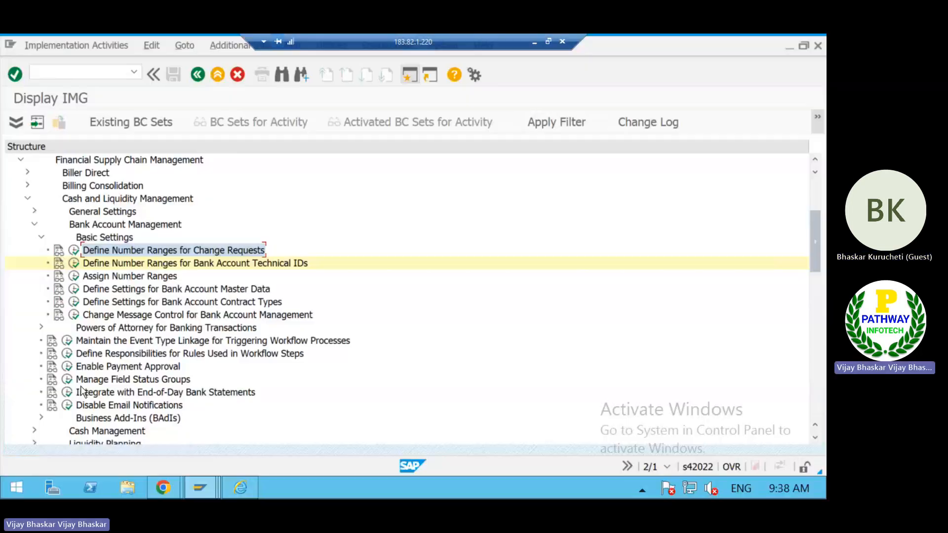
left_click(534, 41)
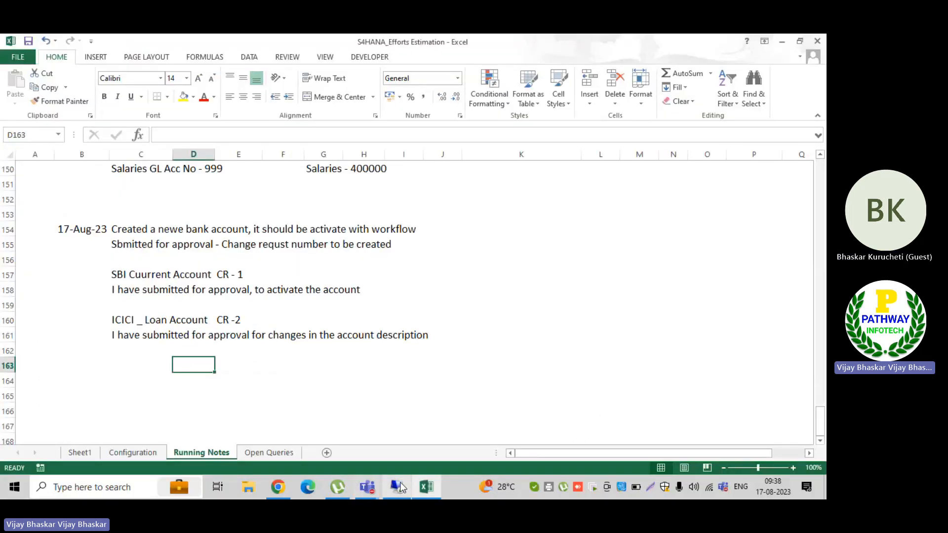
left_click(401, 488)
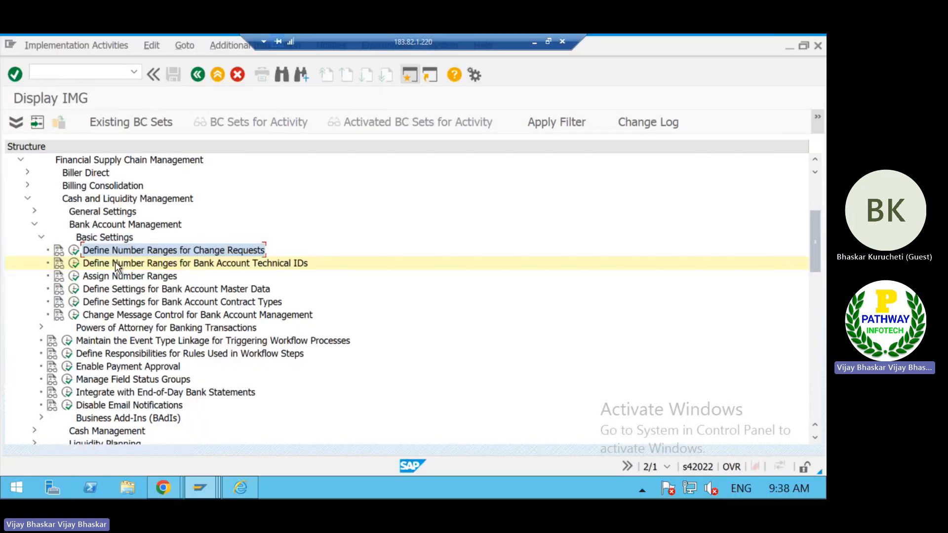
left_click(115, 261)
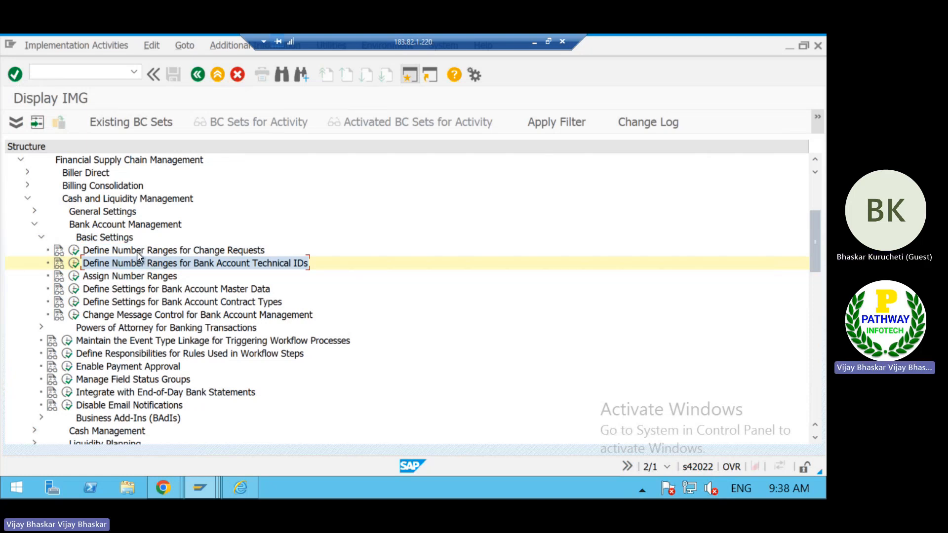
left_click(135, 252)
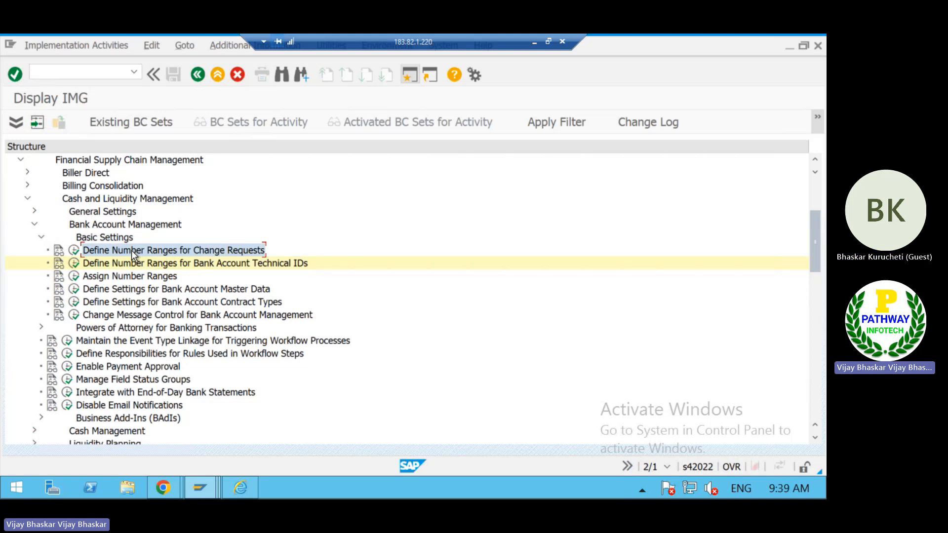
left_click(129, 264)
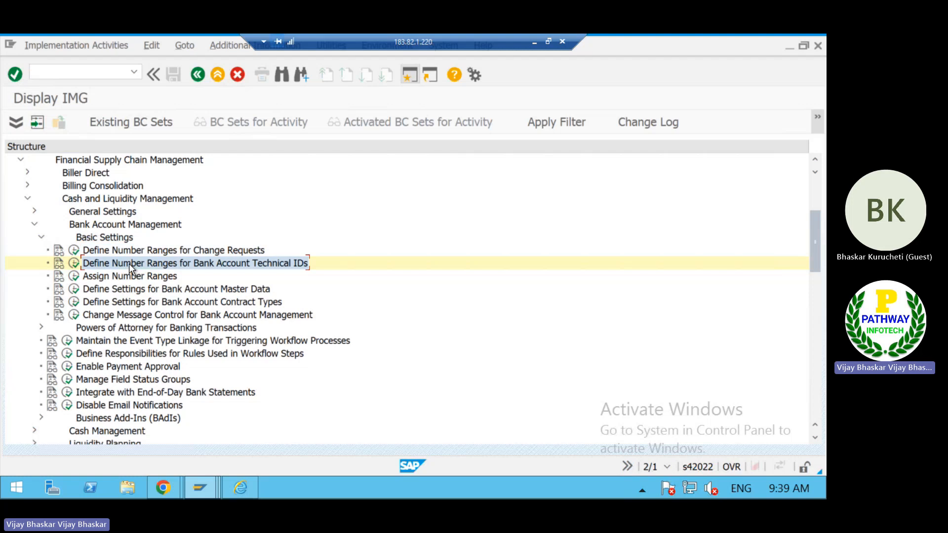
Switch to the Bank Account page in the remote browser and examine the ING Current Account's Technical ID in the general data
left_click(534, 43)
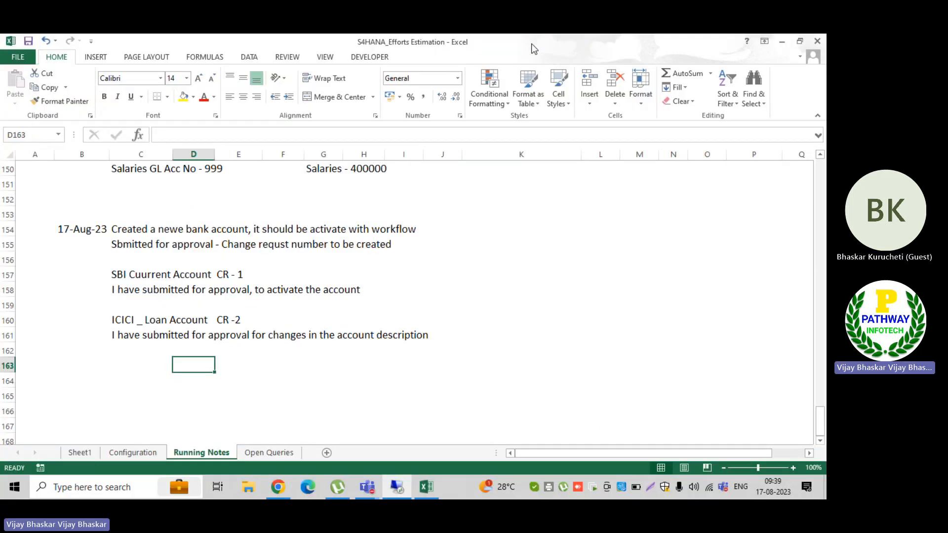
left_click(401, 482)
key("alt+Tab")
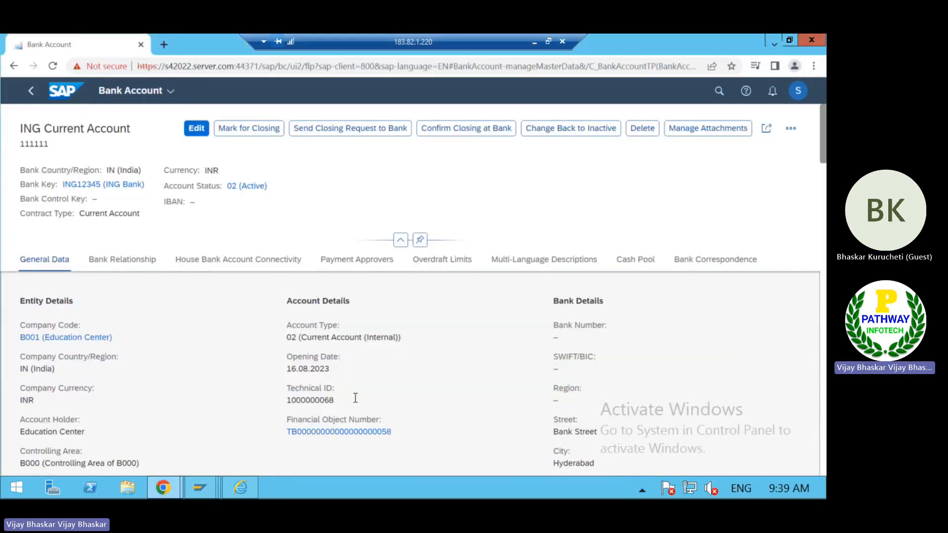
left_click_drag(334, 406, 278, 408)
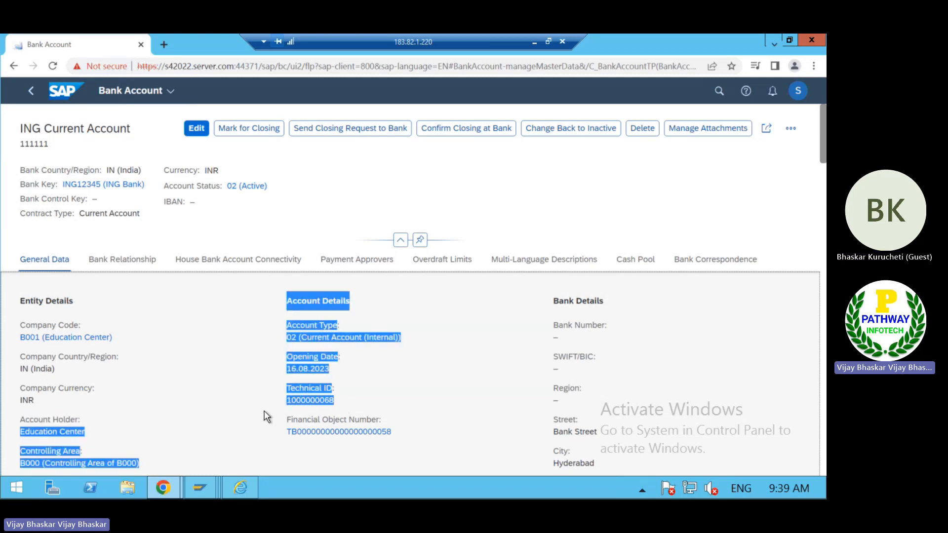
left_click(206, 409)
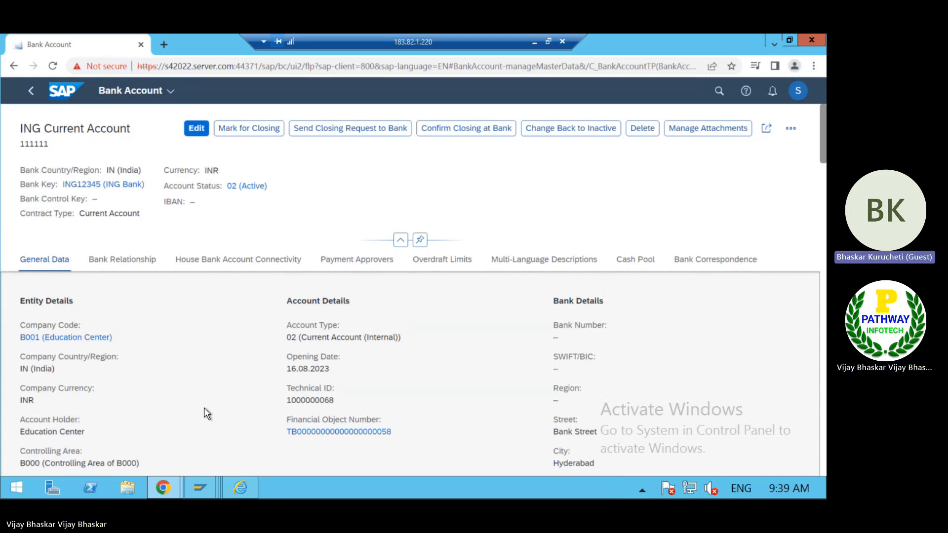
scroll(204, 408, "down", 3)
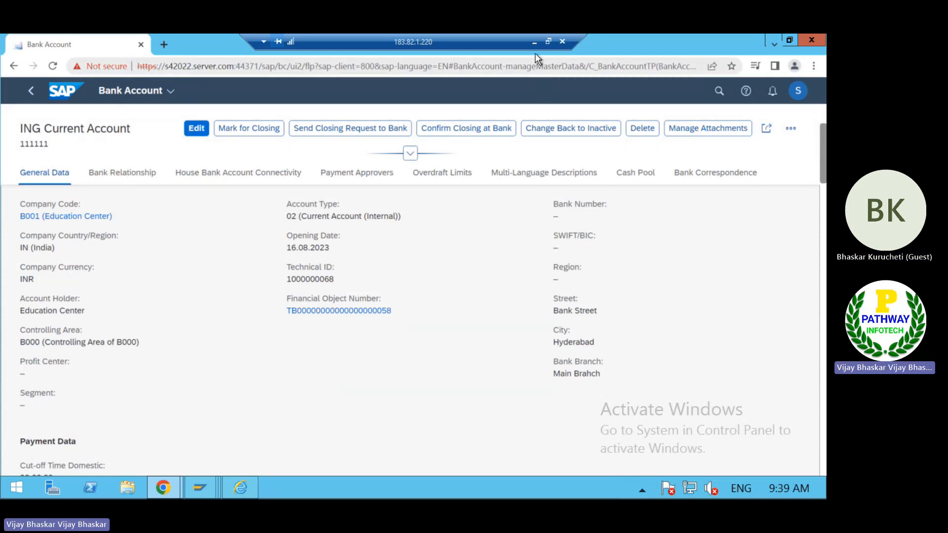
key("alt+Tab")
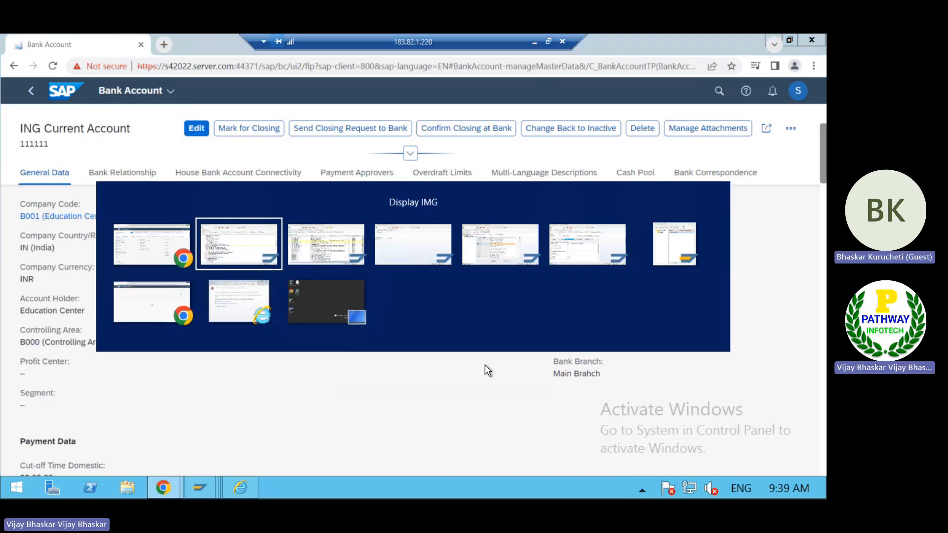
key("alt+Tab")
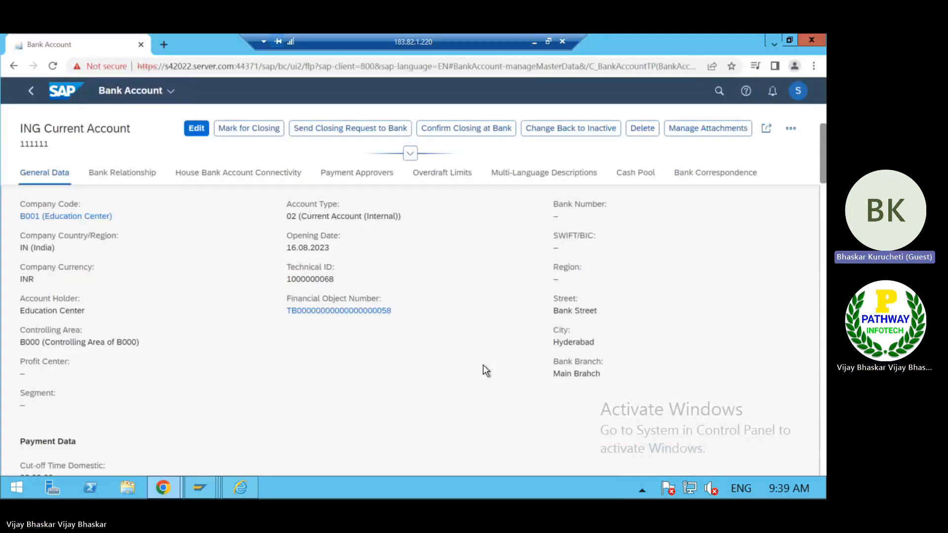
left_click_drag(343, 277, 291, 278)
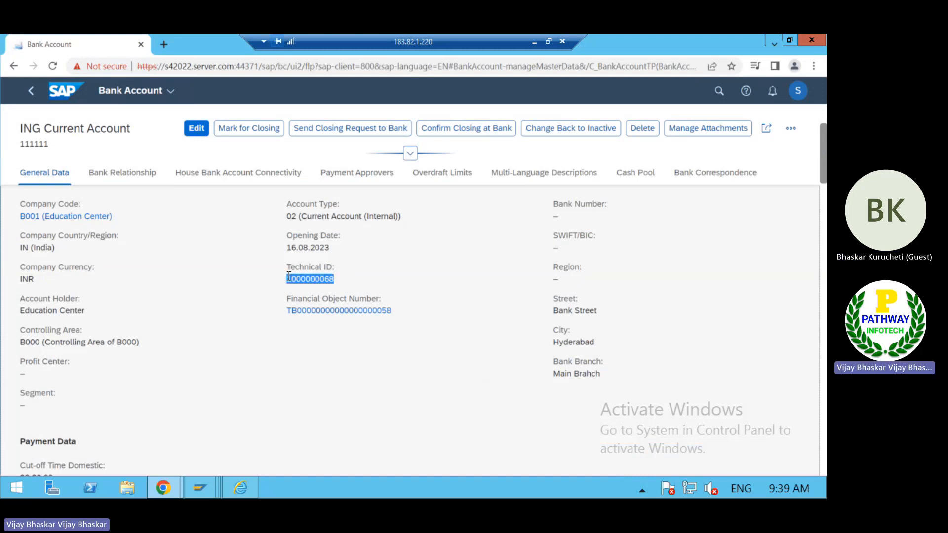
left_click(348, 277)
left_click_drag(309, 279, 274, 287)
left_click(361, 269)
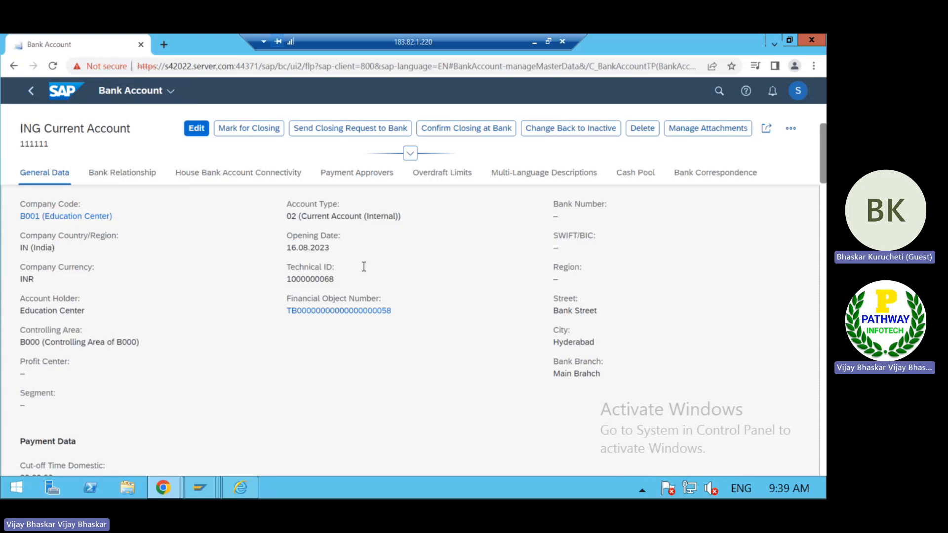
Switch back to the Display IMG window and point out the number range activities for change requests and bank account technical IDs
left_click(534, 42)
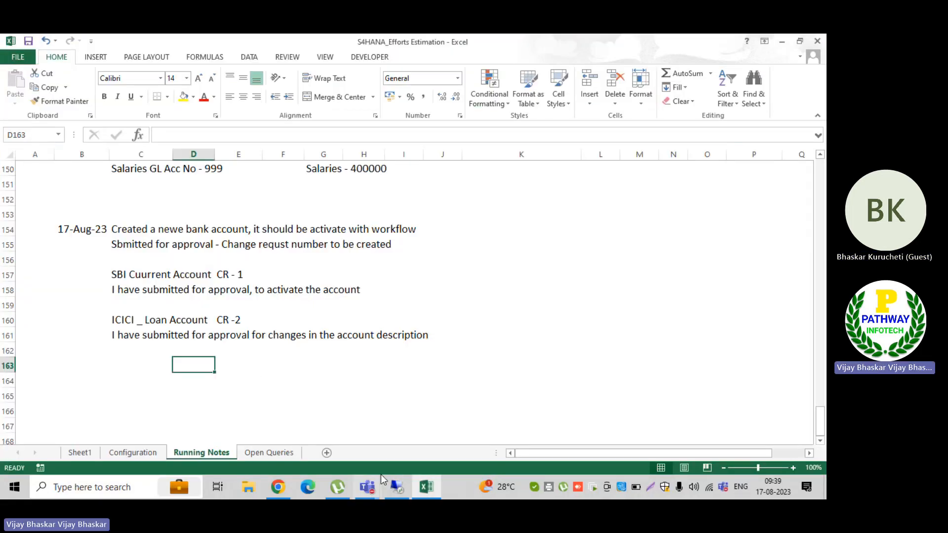
left_click(397, 487)
key("alt+Tab")
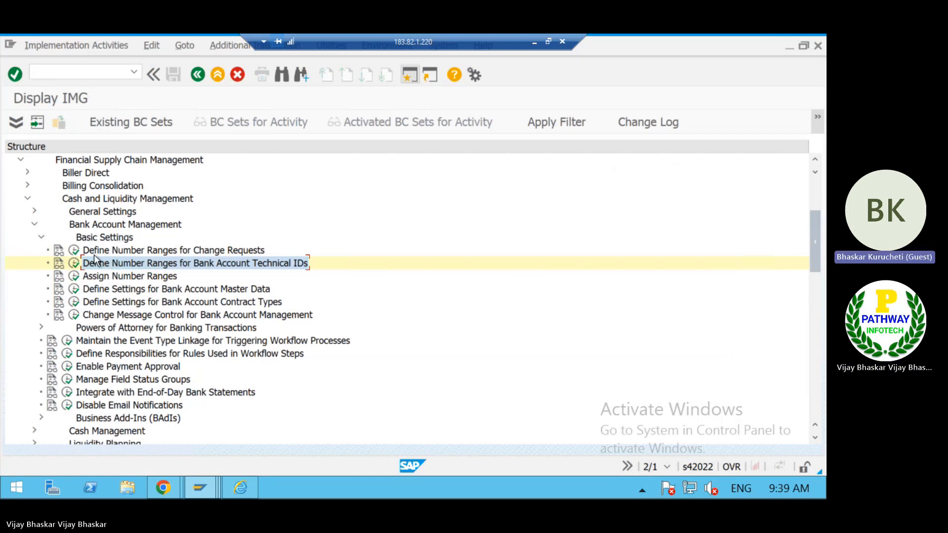
left_click(199, 250)
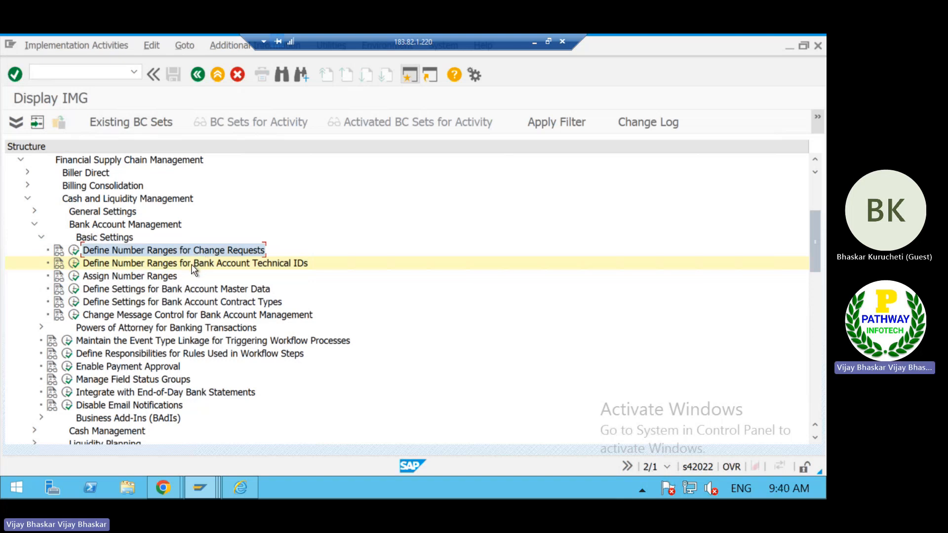
left_click(192, 265)
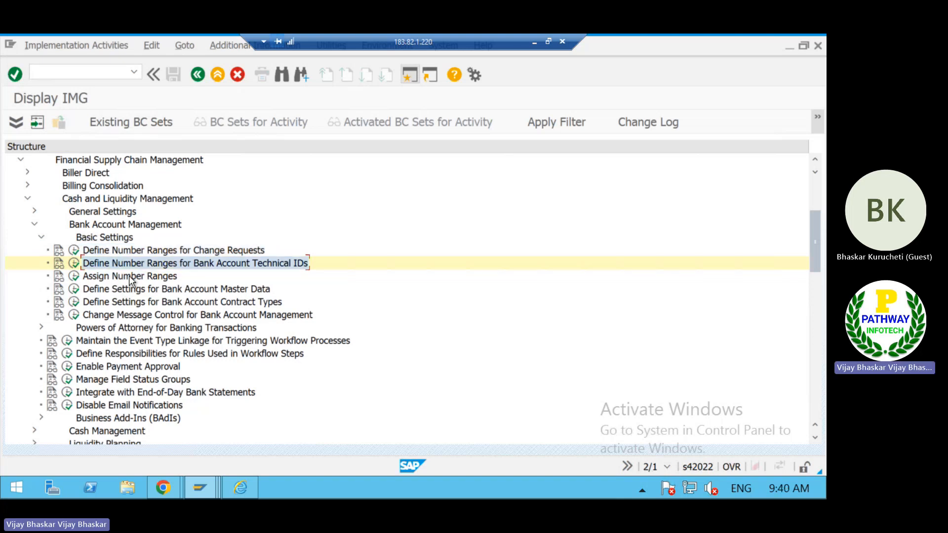
Open the Assign Number Ranges activity, check the request and technical ID number range assignments, and return to the IMG structure
left_click(73, 277)
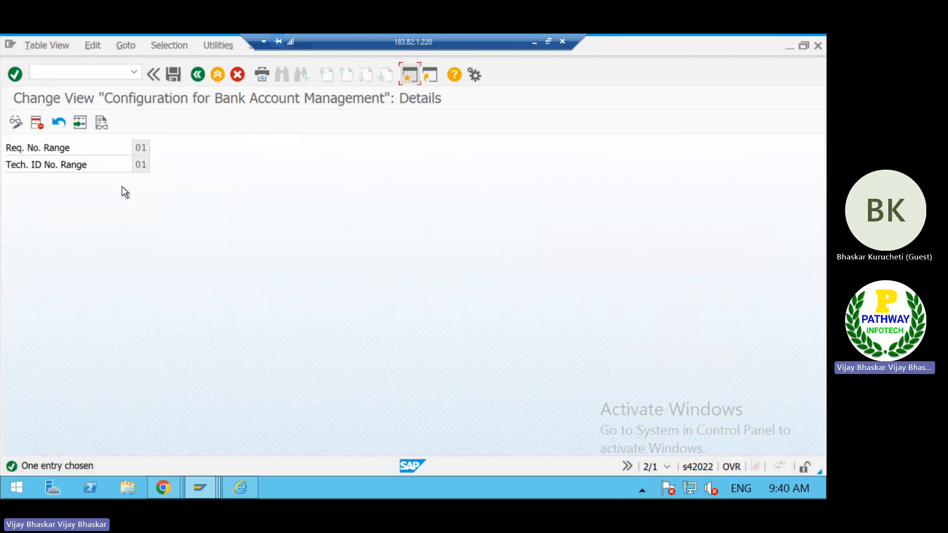
left_click(136, 150)
left_click_drag(135, 166, 160, 167)
left_click(197, 74)
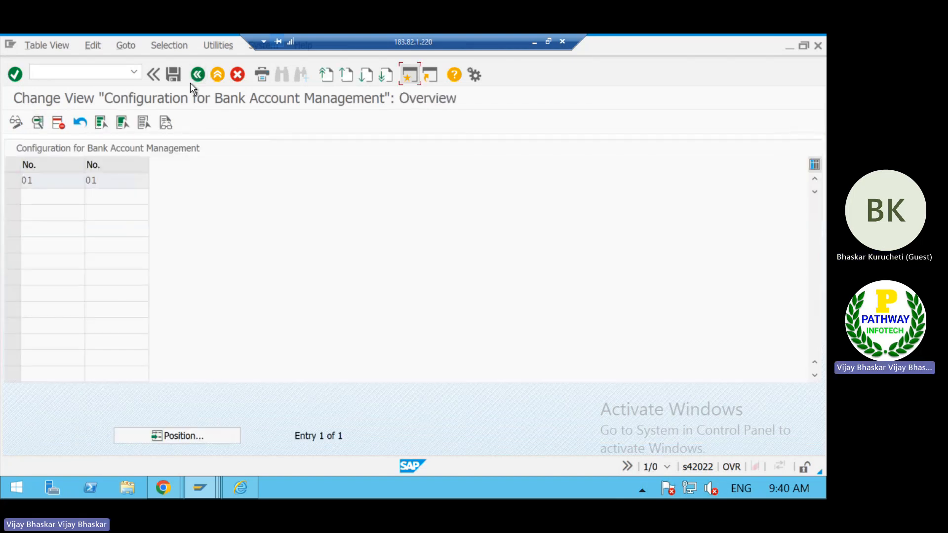
left_click(196, 74)
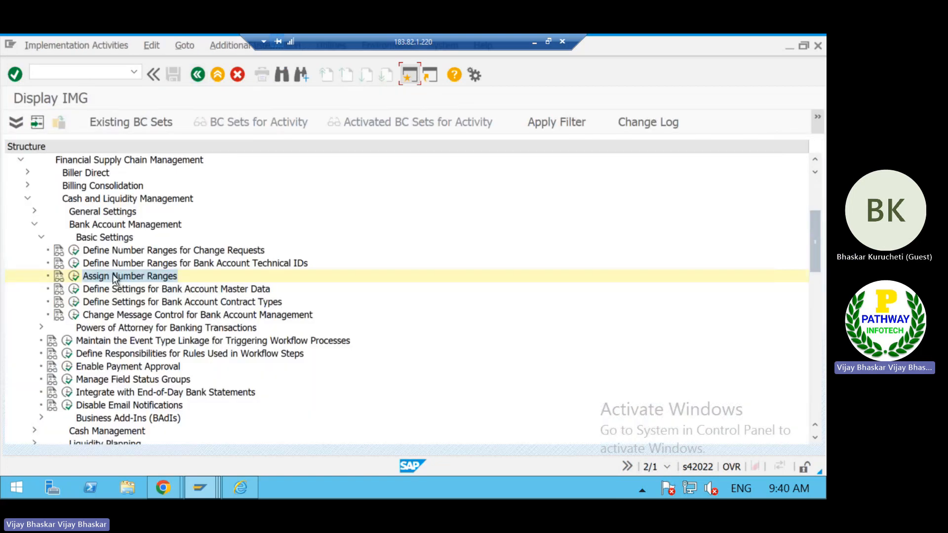
Switch to the Configuration sheet of the Excel workbook and enter "4. Assign Number Ranges" in cell A93
left_click(533, 44)
left_click(133, 452)
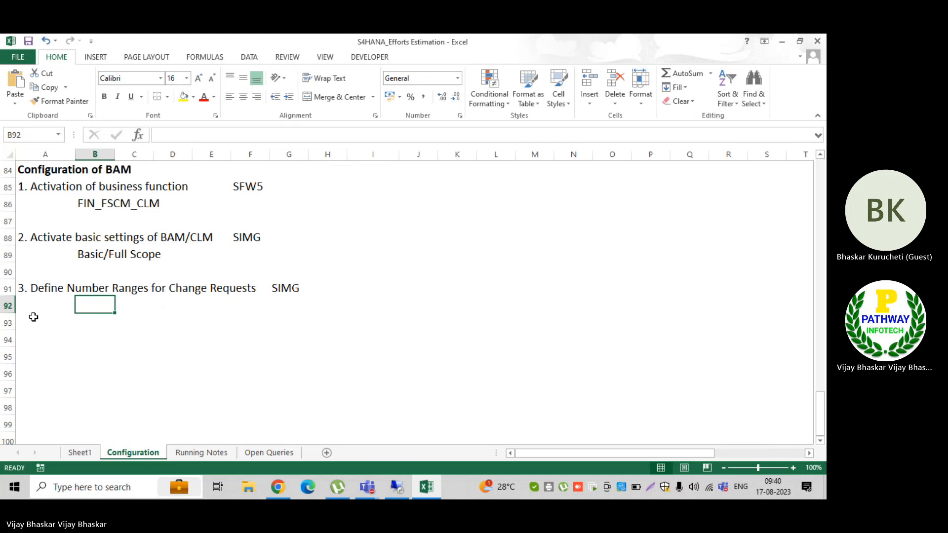
left_click(33, 318)
type("4. ")
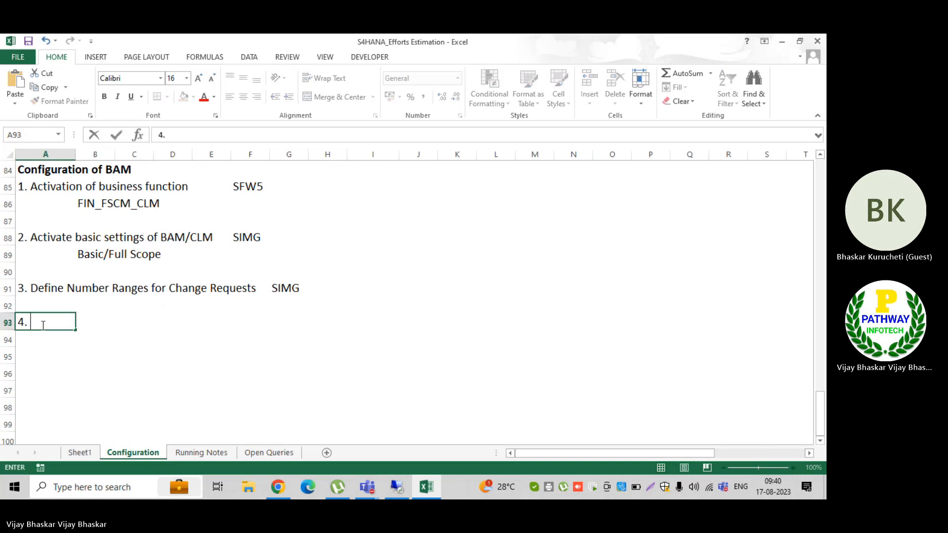
type("Assign Number Ranges")
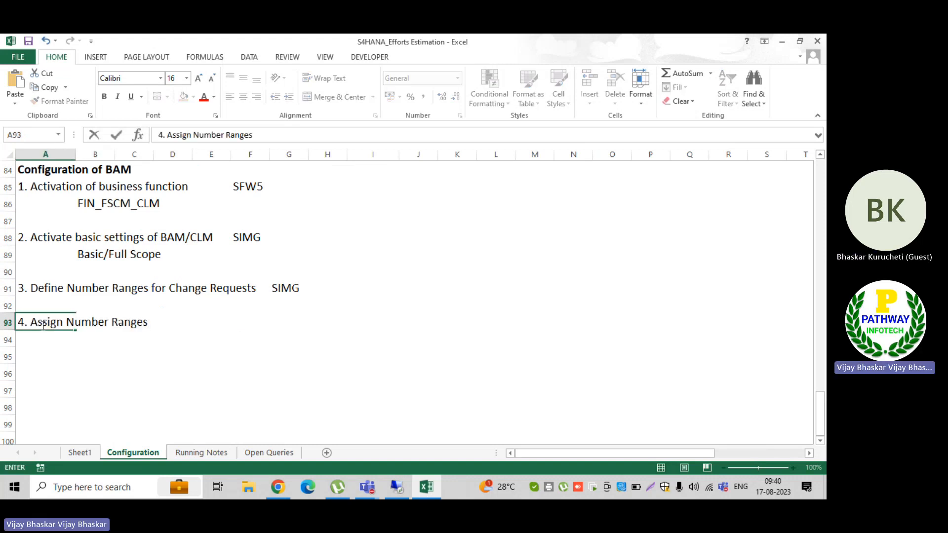
Enter SIMG in cell G93 for the Assign Number Ranges item and start the list item "5." below it
key("Right")
key("Right")
key("Right")
key("Right")
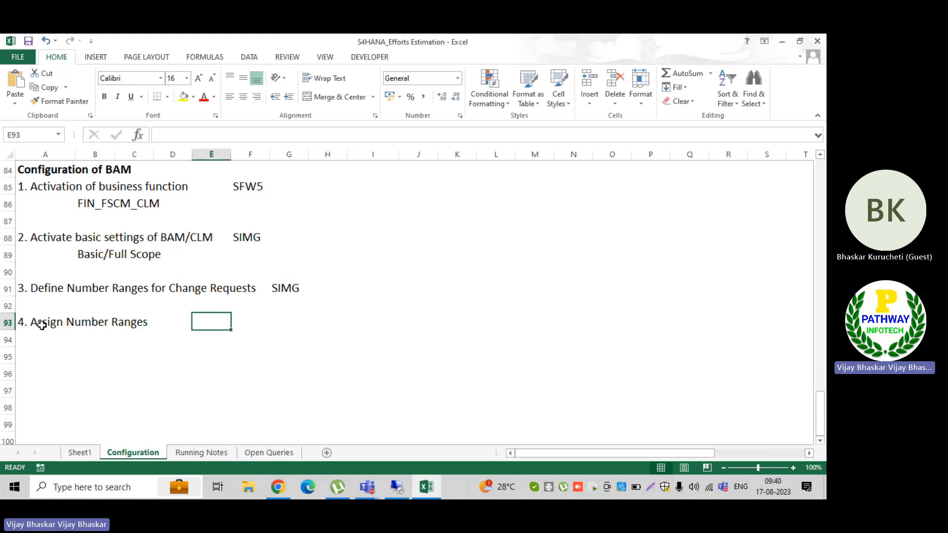
key("Right")
key("Right")
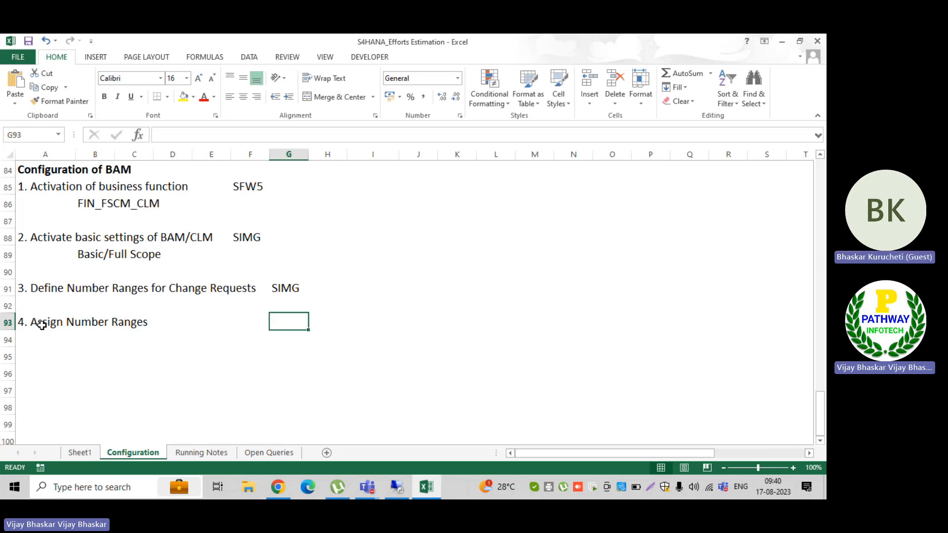
type("SIMG")
key("Return")
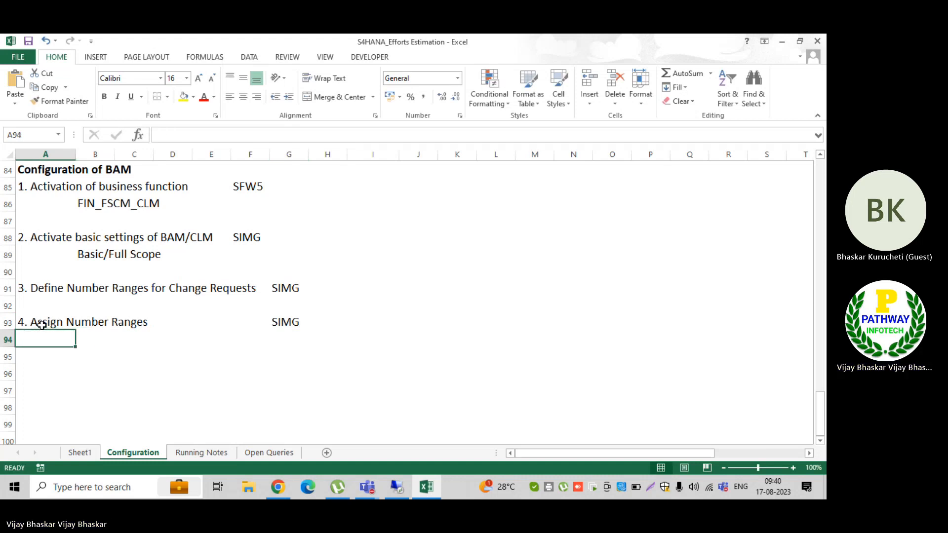
type("5.")
Switch to the SAP Display IMG window and open the Define Settings for Bank Account Master Data activity
key("alt+Tab")
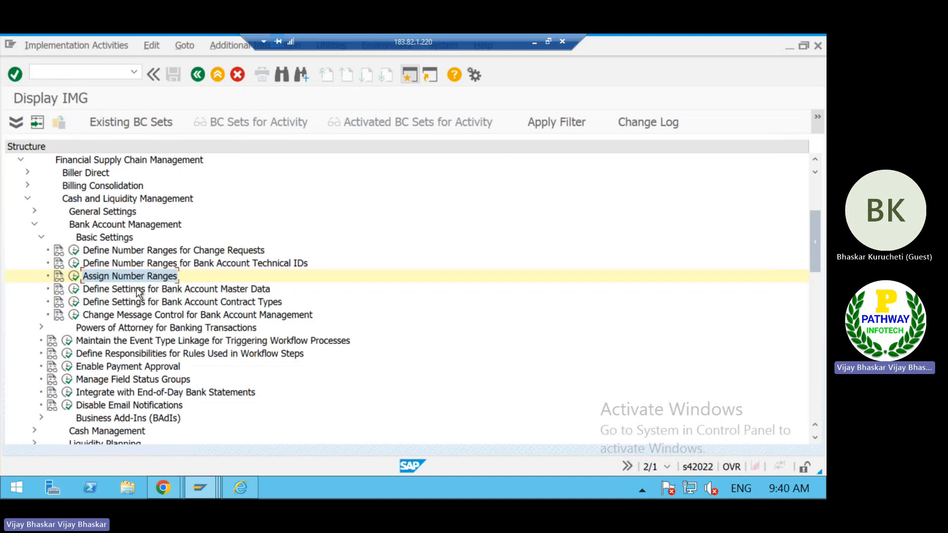
left_click(184, 291)
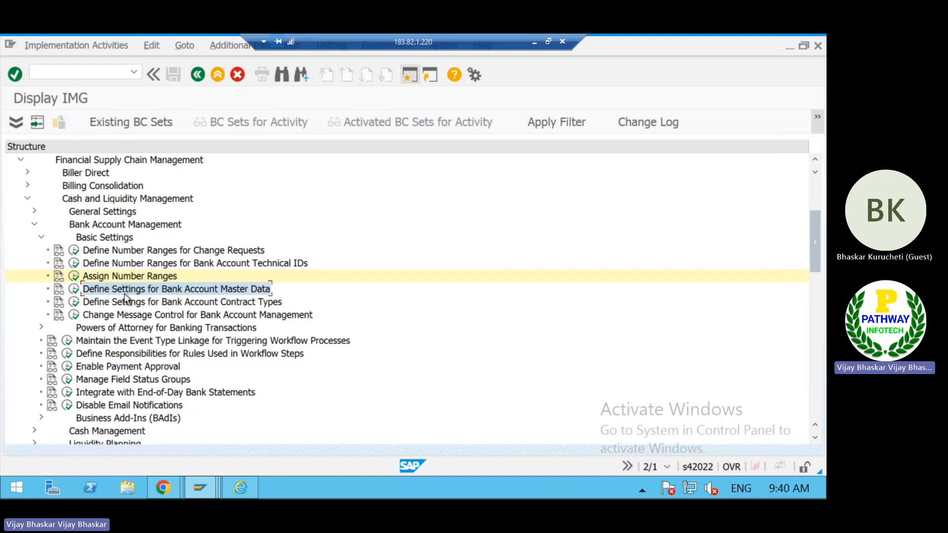
left_click(76, 290)
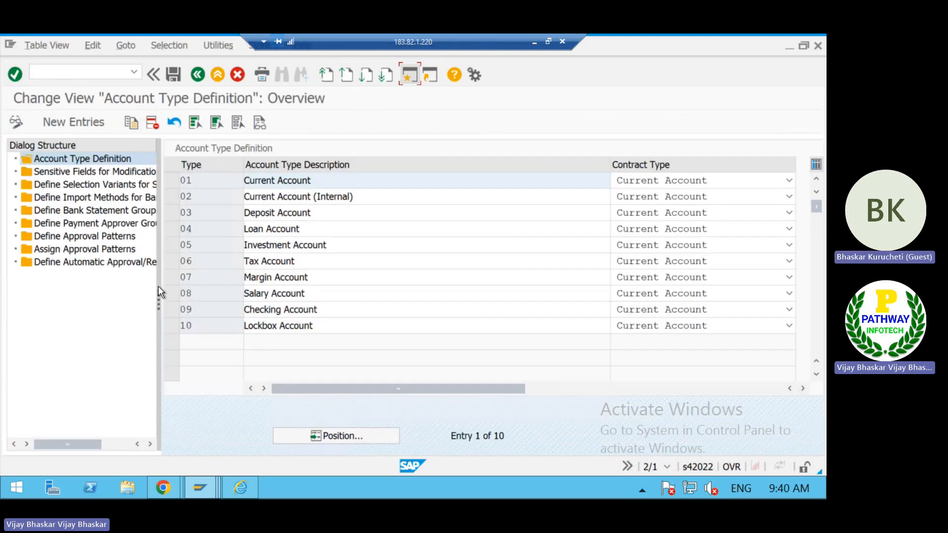
Widen the Dialog Structure area to show the full entry names and narrow the Account Type Description column
left_click_drag(158, 298, 231, 292)
left_click(642, 181)
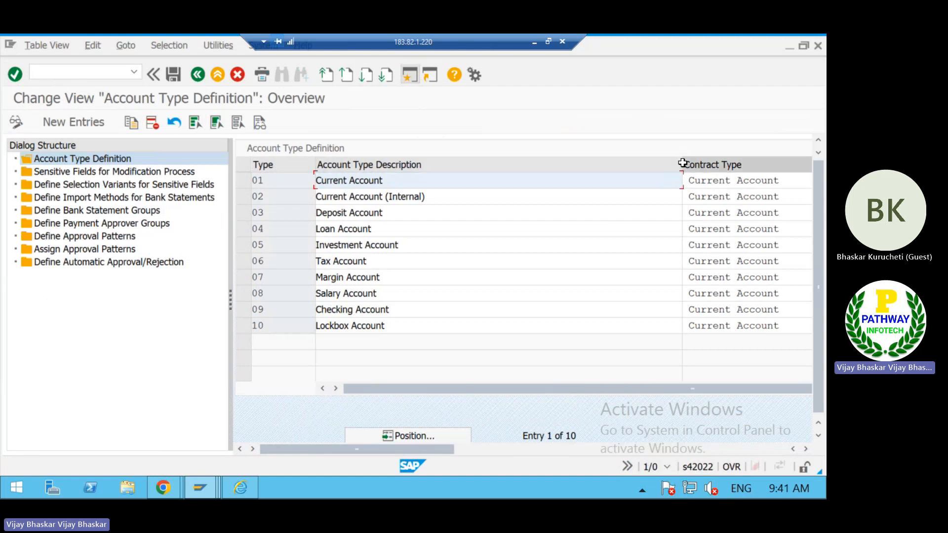
left_click_drag(654, 165, 507, 166)
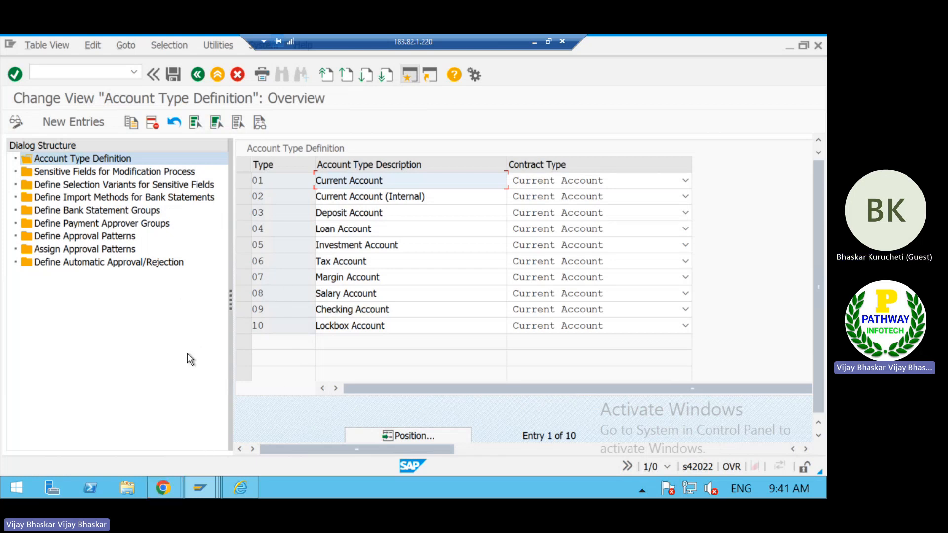
Find the Cash Flow Analyzer browser window among the open windows, close it and return to the Account Type Definition view
key("alt+Tab")
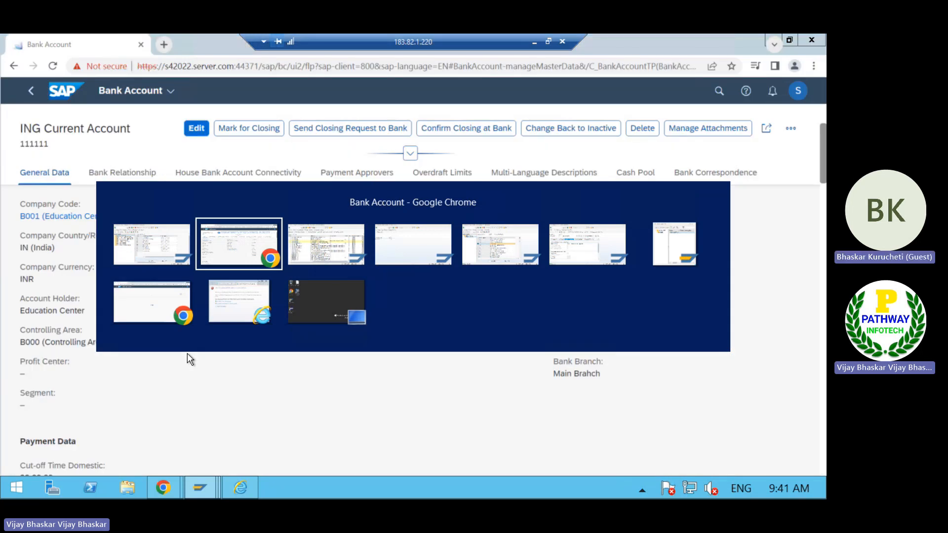
key("alt+Tab")
key("alt+Tab")
key("alt+Tab")
key("alt+Tab")
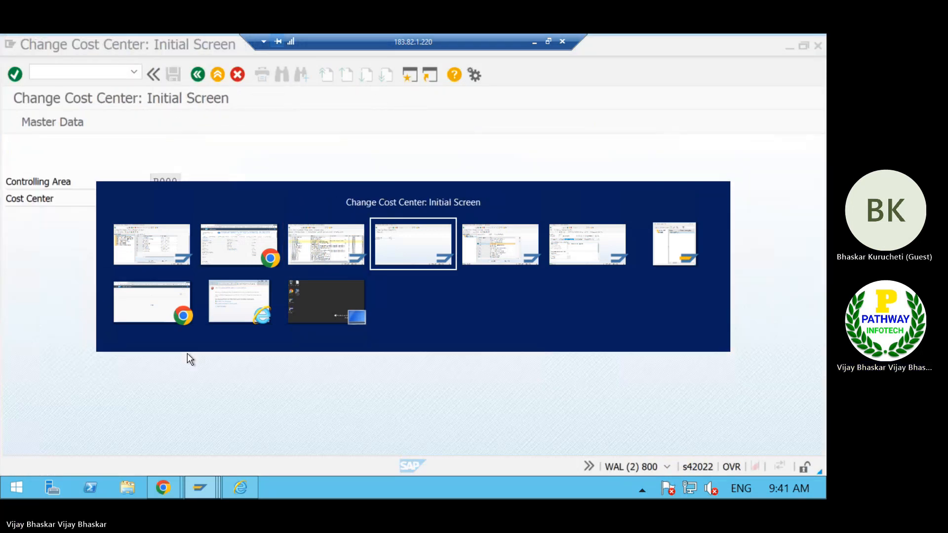
key("alt+Tab")
key("alt+Tab")
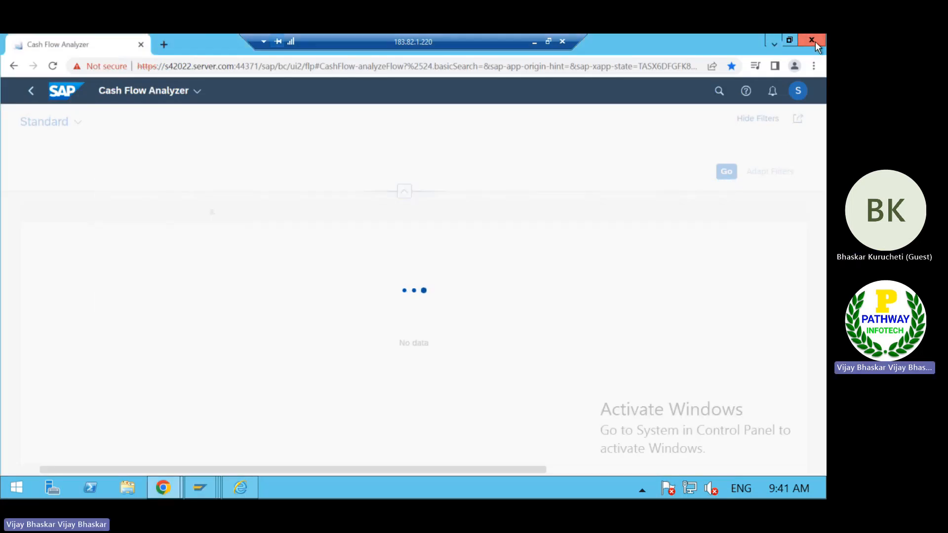
key("alt+Tab")
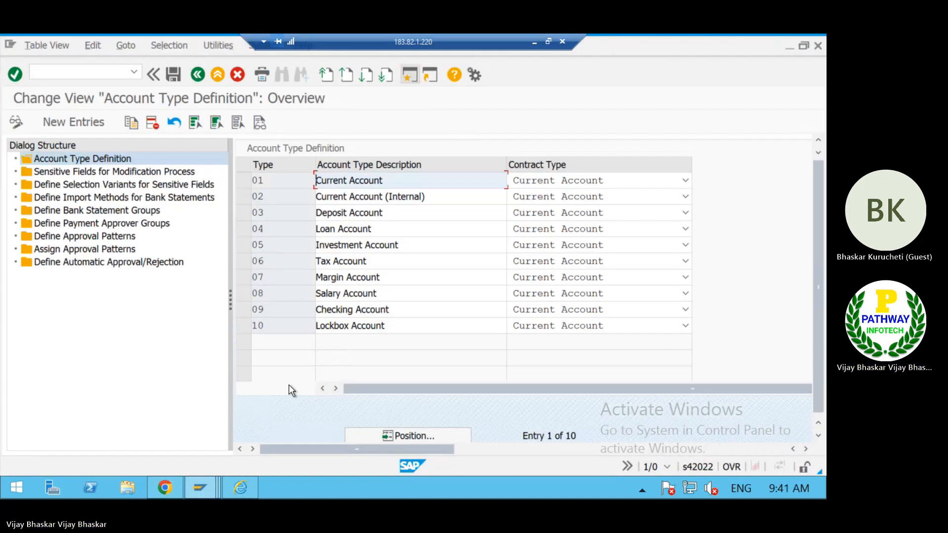
left_click(165, 488)
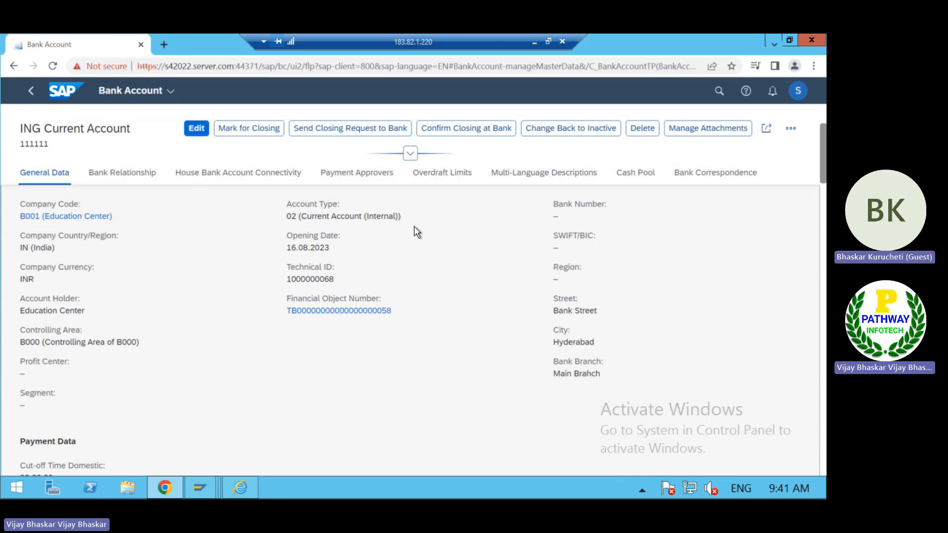
key("alt+Tab")
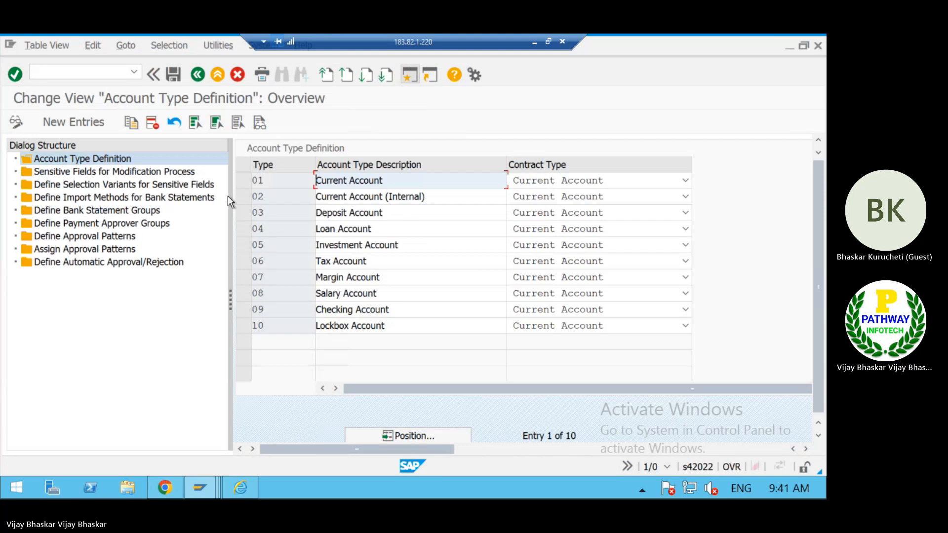
double_click(82, 172)
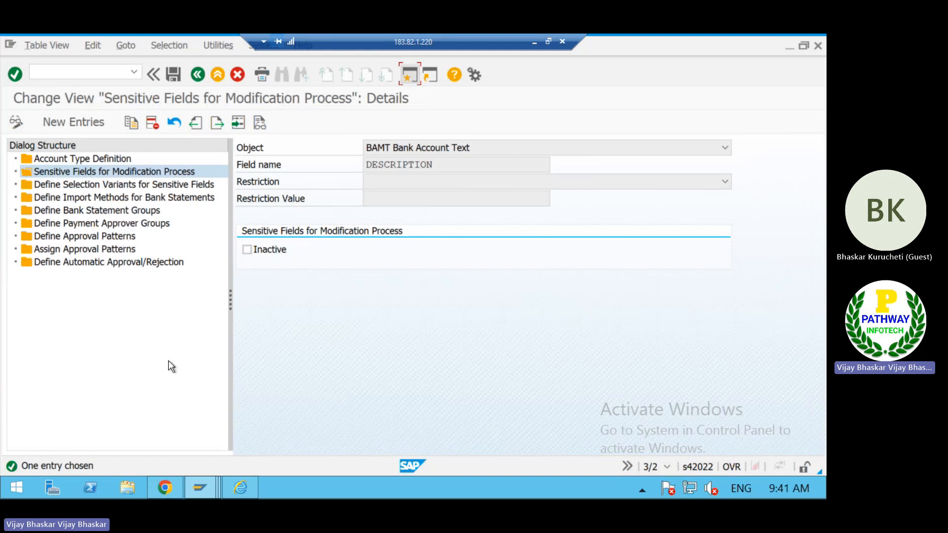
Switch to the Bank Account page, put the ING Current Account into edit mode and go through its data to House Bank Account Connectivity
left_click(163, 490)
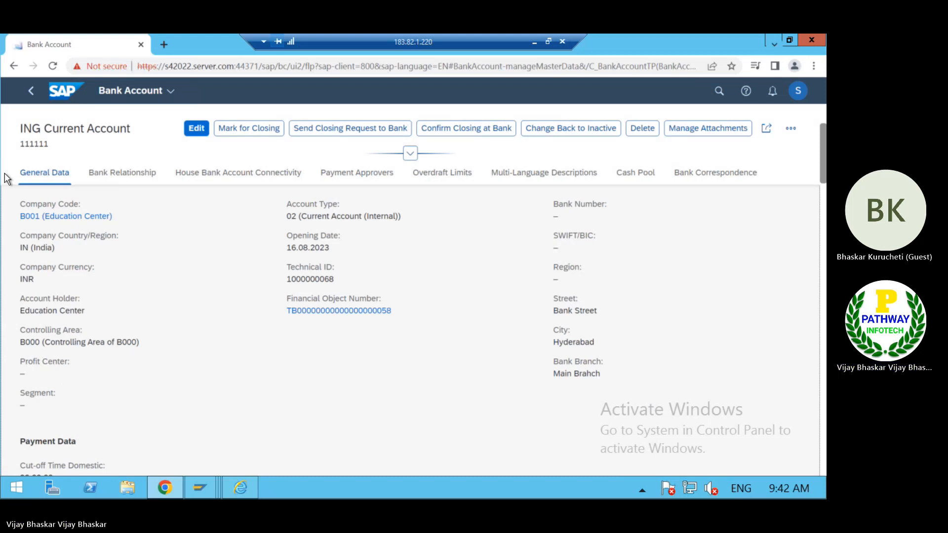
left_click(199, 130)
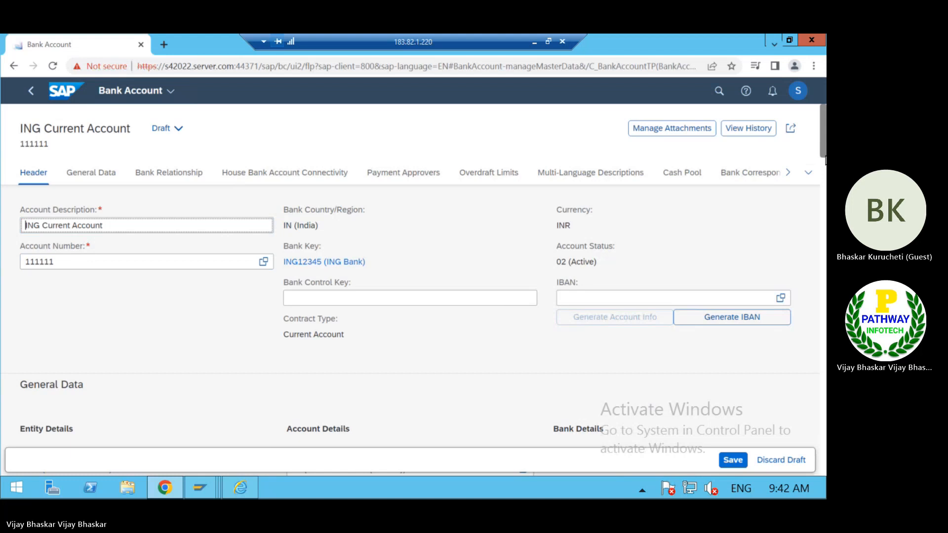
scroll(824, 168, "down", 6)
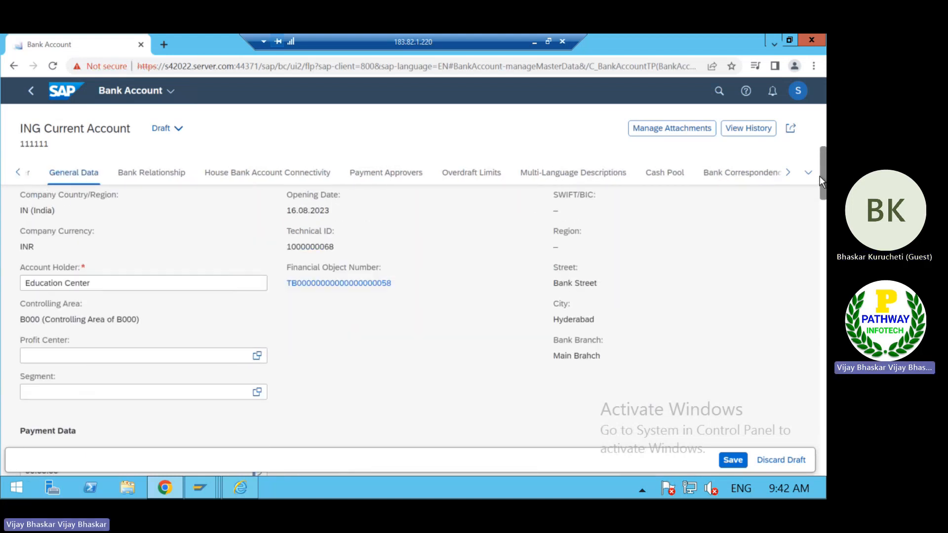
left_click_drag(820, 176, 819, 167)
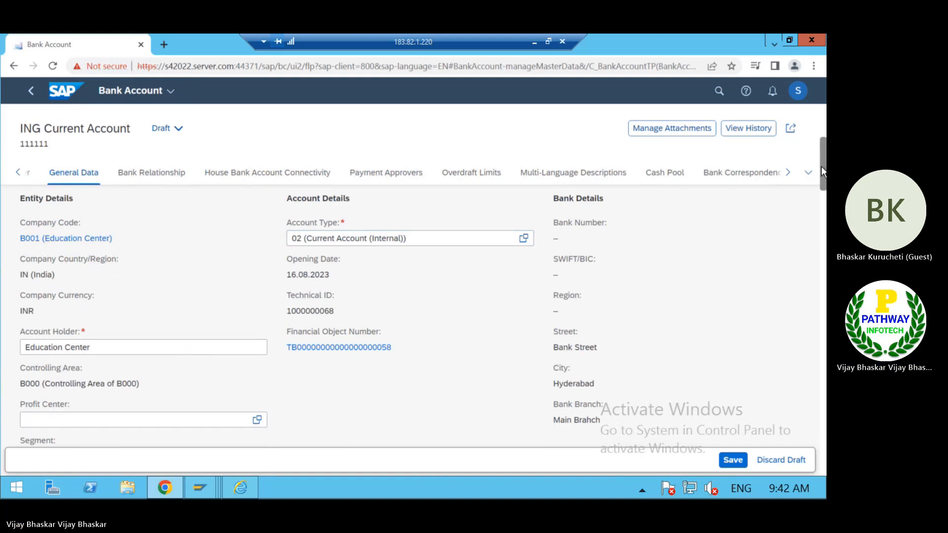
left_click_drag(822, 166, 794, 349)
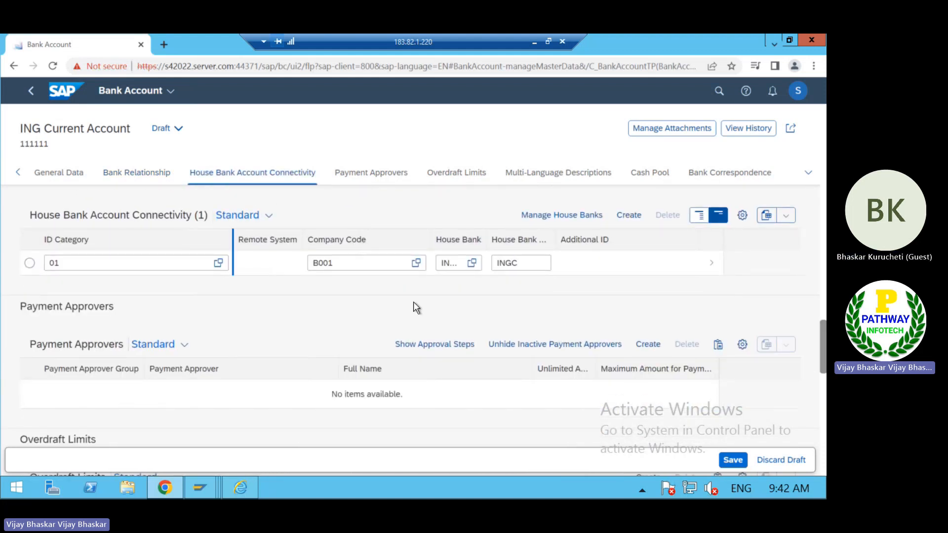
Open the B001/INGC house bank account connectivity, examine its connectivity path and G/L account data, and return to the bank account
left_click(713, 264)
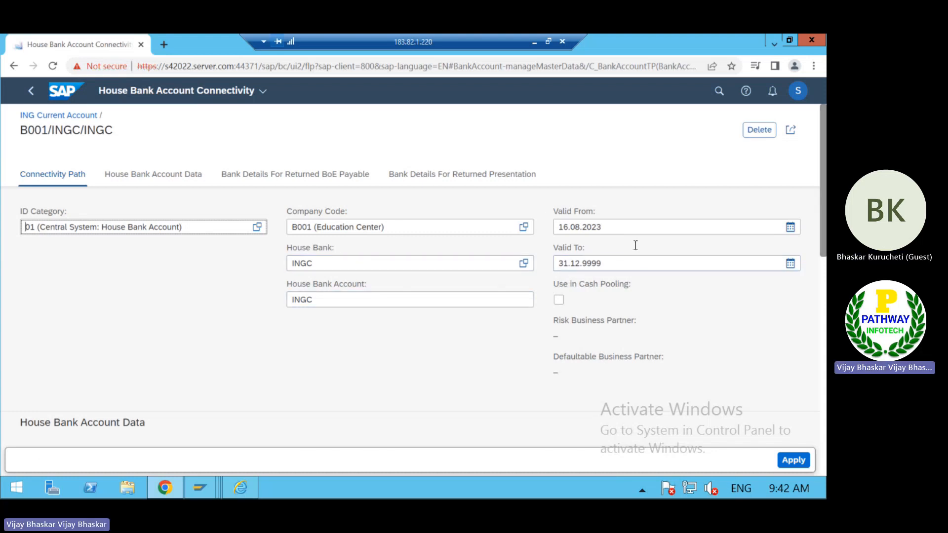
left_click_drag(822, 206, 821, 284)
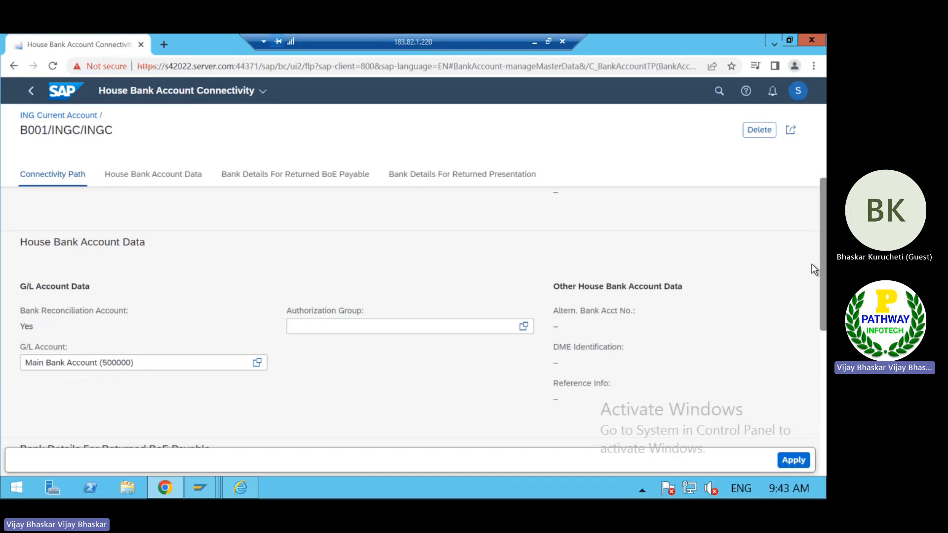
left_click_drag(823, 274, 823, 136)
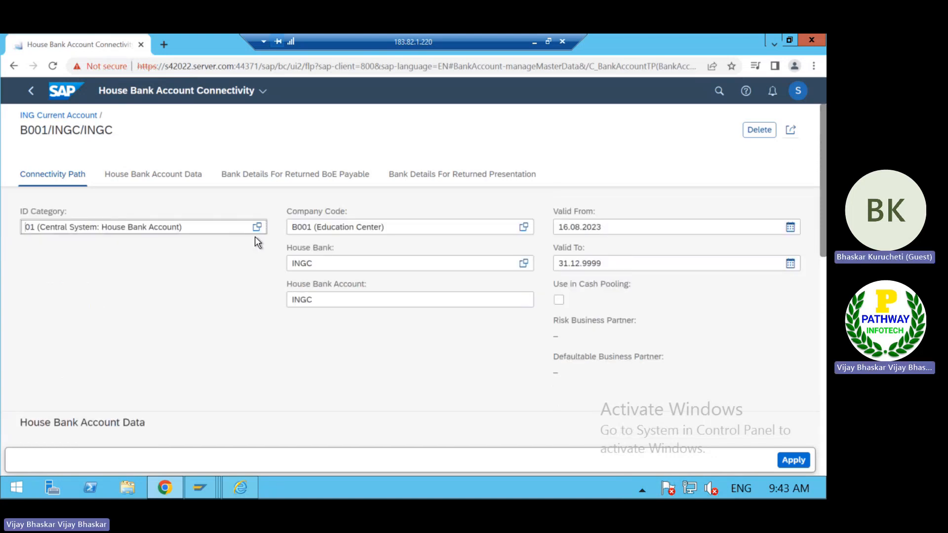
left_click(31, 91)
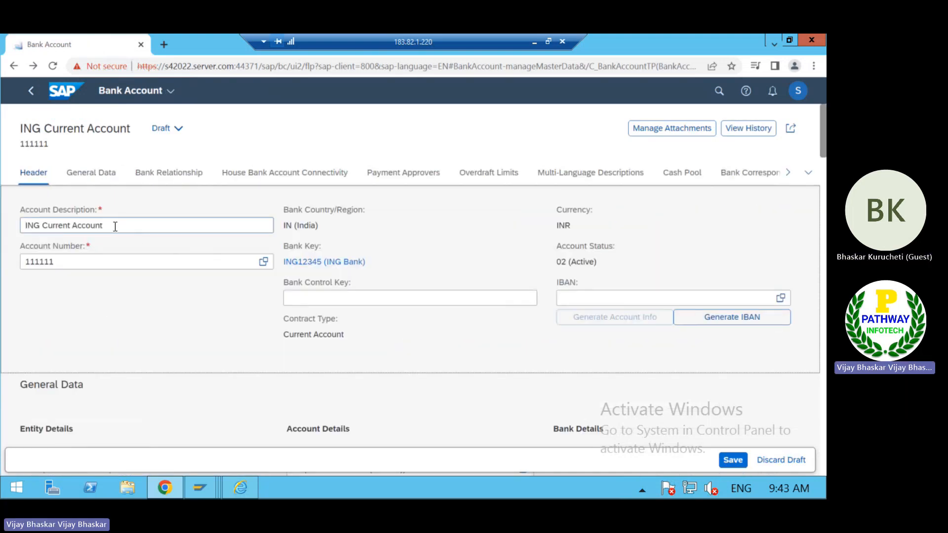
Change the account description to "ING Current Account of Mumbai Kurla Branch" and select the added branch name
left_click(116, 226)
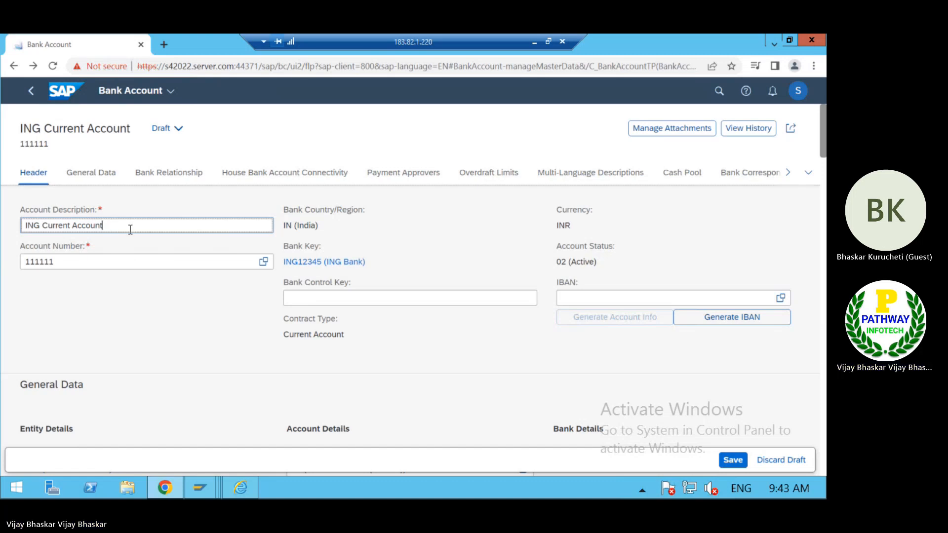
type("of")
type("Mumbai Kurla ")
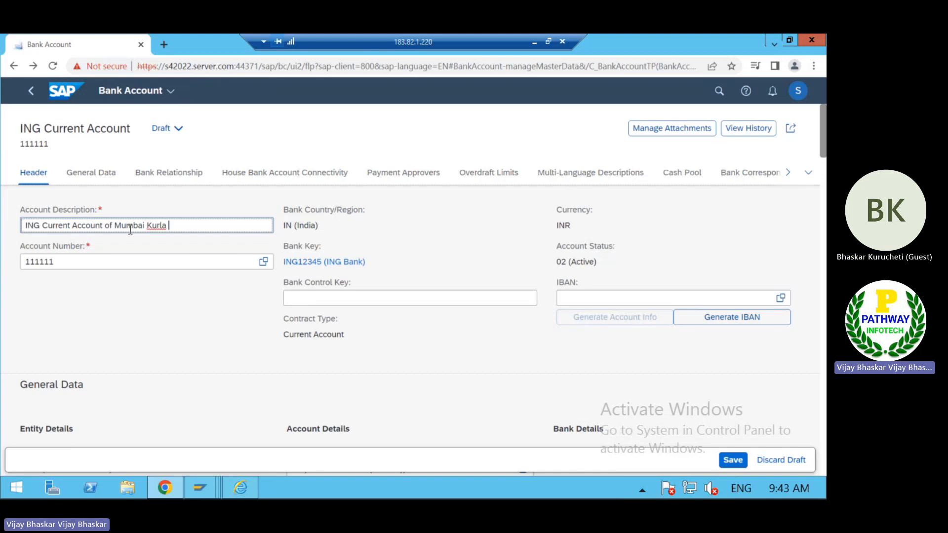
type("Branch")
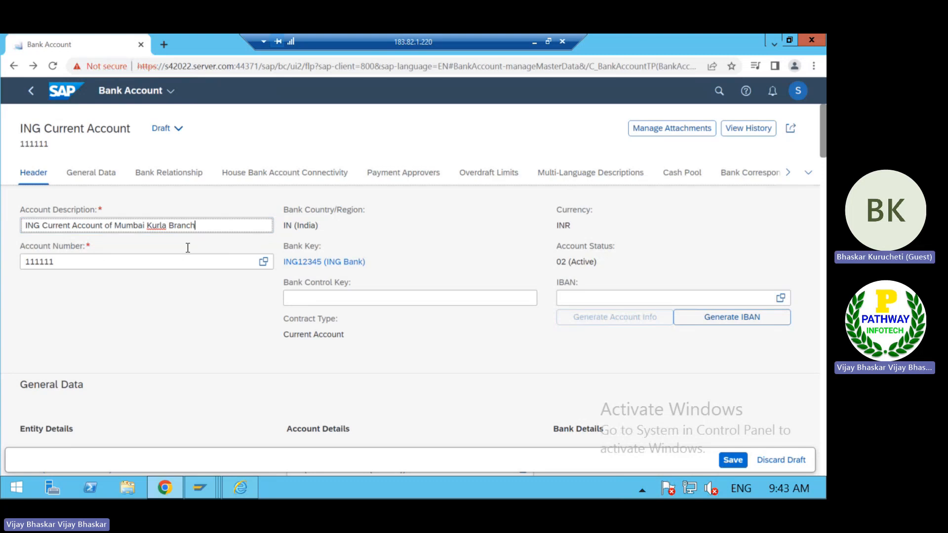
left_click_drag(116, 225, 199, 224)
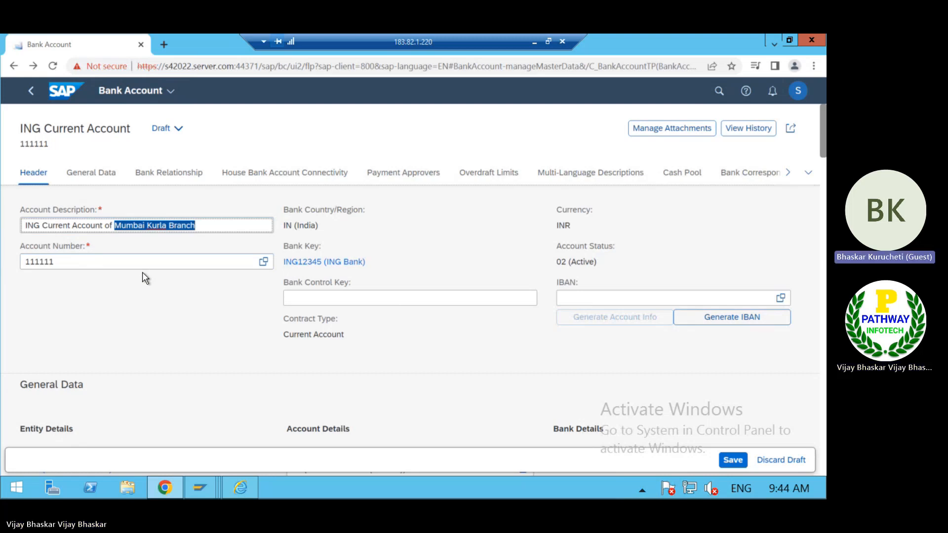
Switch back to the sensitive field details in SAP and examine the available objects and the field name of the Bank Account Text entry
key("alt+Tab")
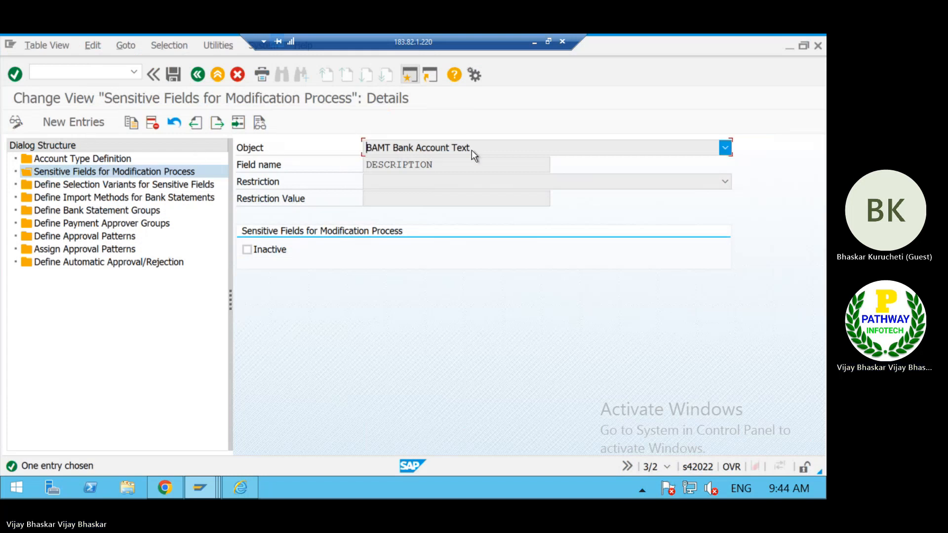
left_click(725, 147)
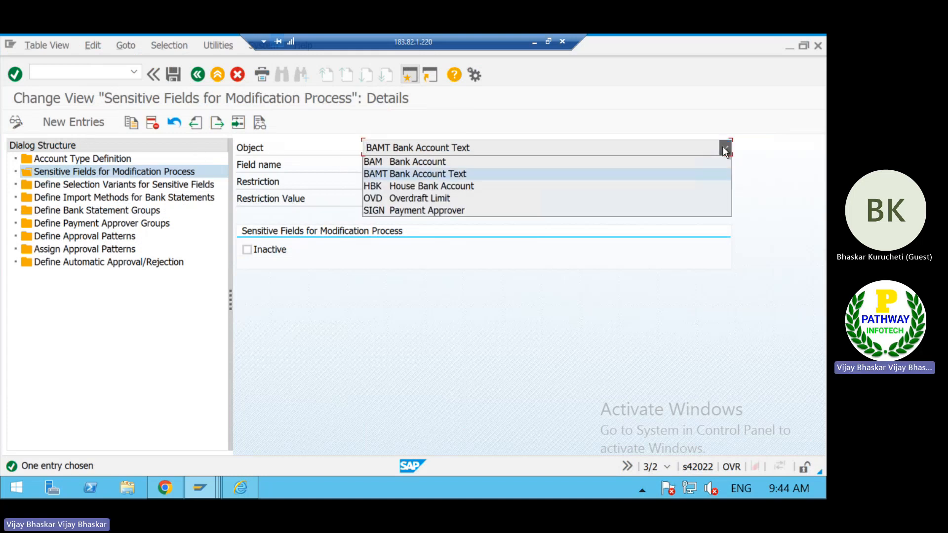
left_click(419, 175)
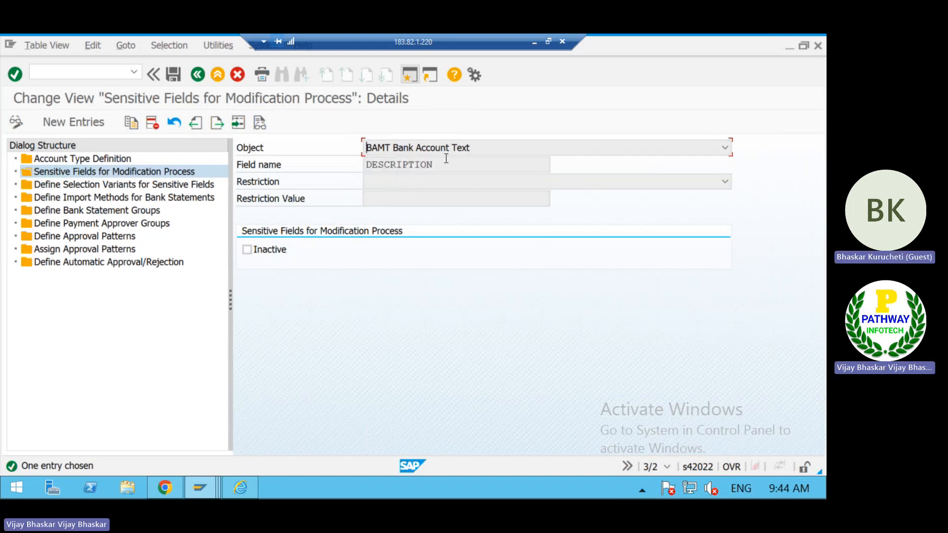
left_click_drag(450, 167, 361, 163)
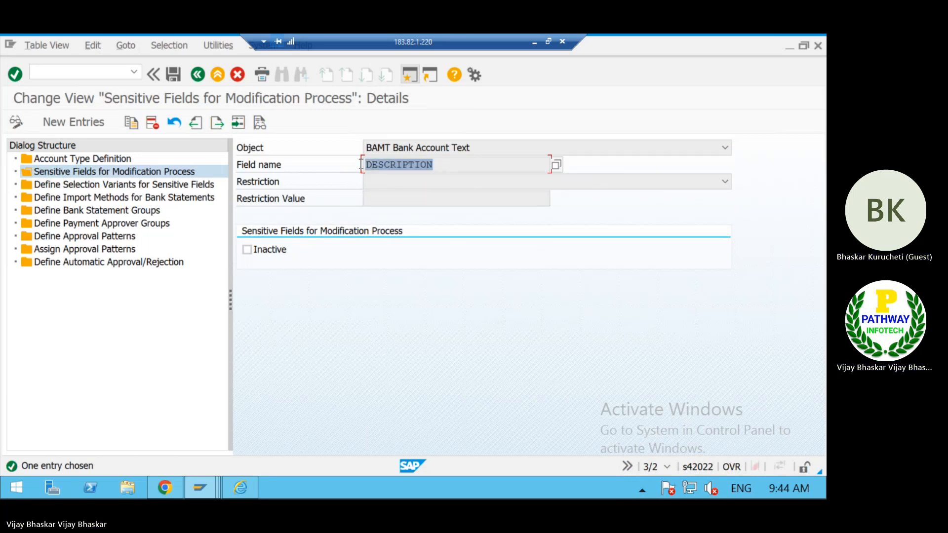
Create a new entry in Sensitive Fields for Modification Process with object BAM Bank Account and field name ACC_NUM
left_click(448, 165)
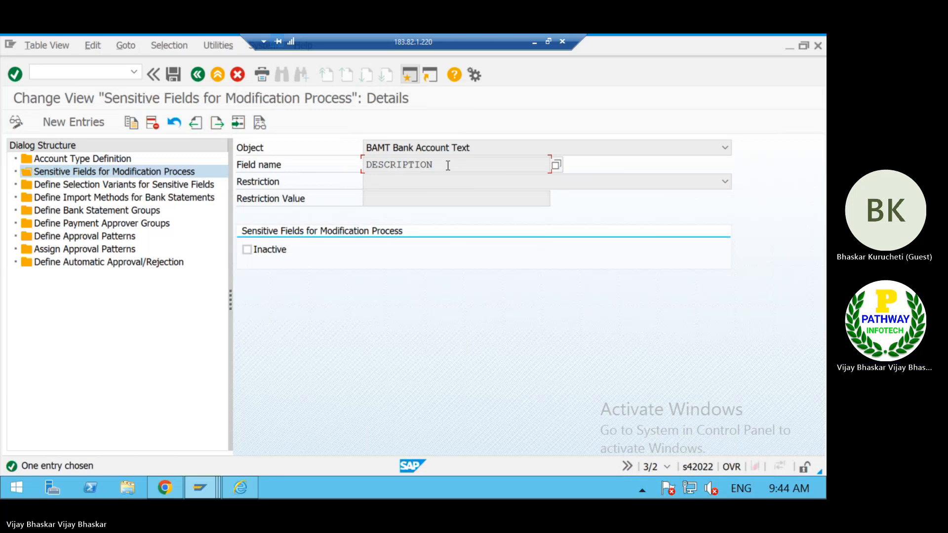
left_click_drag(448, 166, 337, 169)
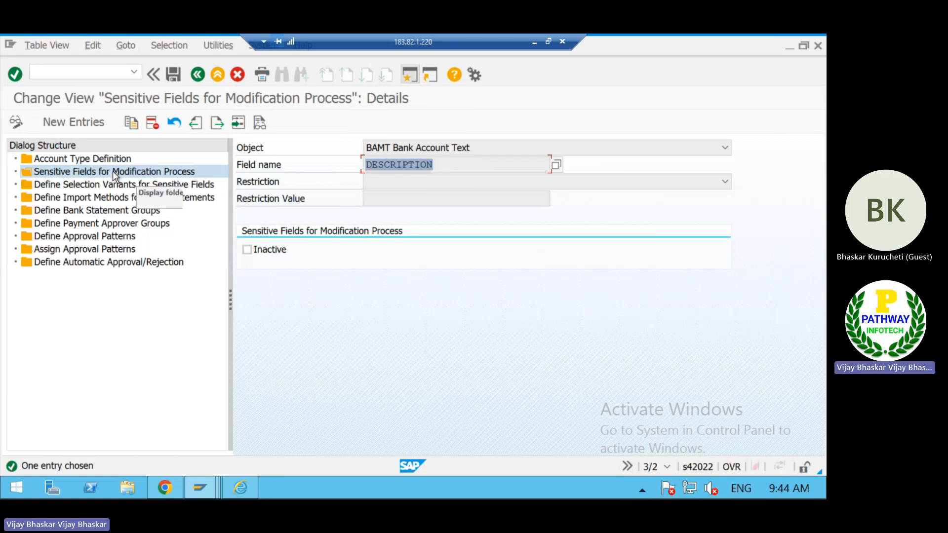
left_click(93, 172)
left_click(84, 121)
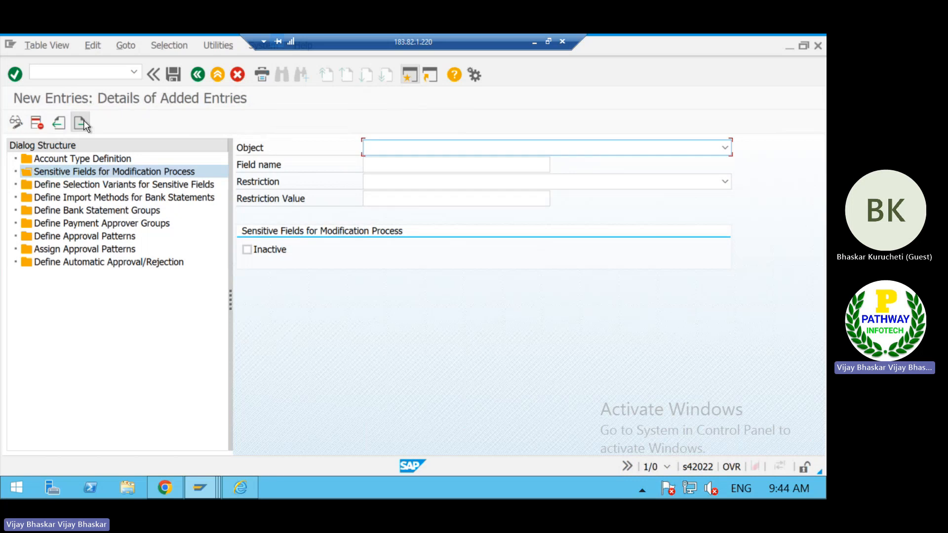
left_click(542, 153)
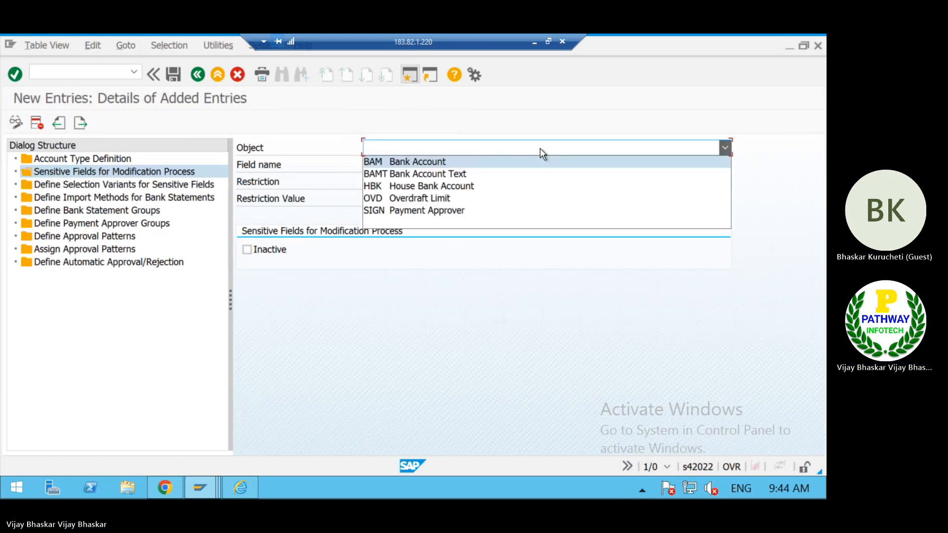
left_click(432, 185)
left_click(437, 150)
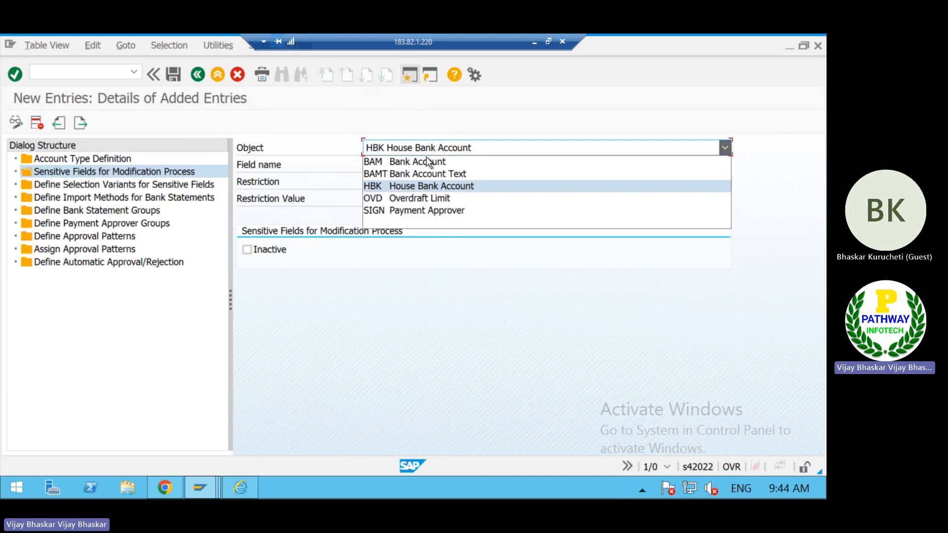
left_click(410, 162)
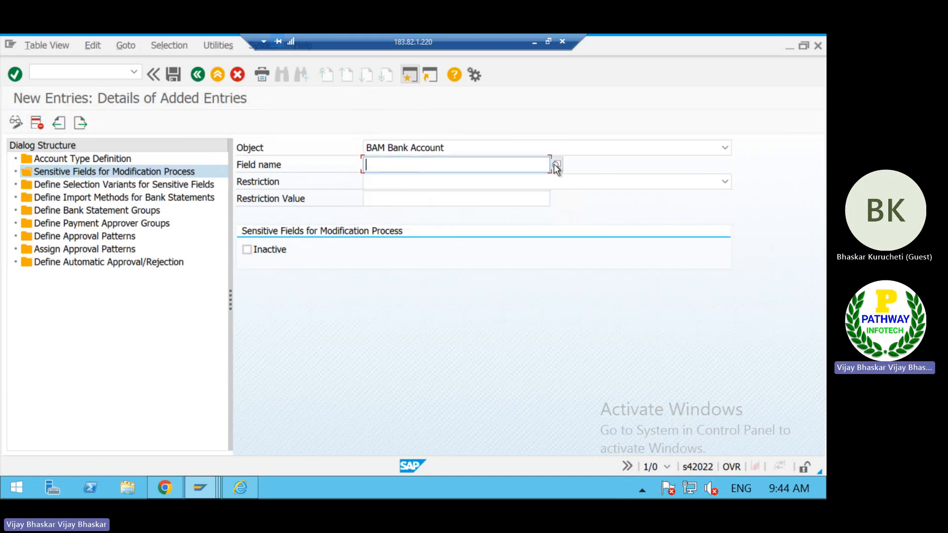
left_click(556, 166)
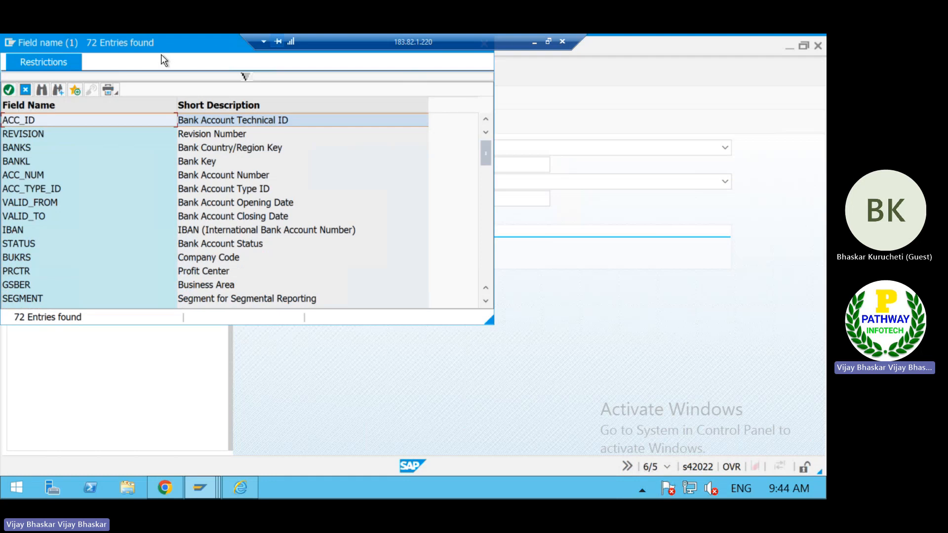
left_click_drag(155, 45, 509, 122)
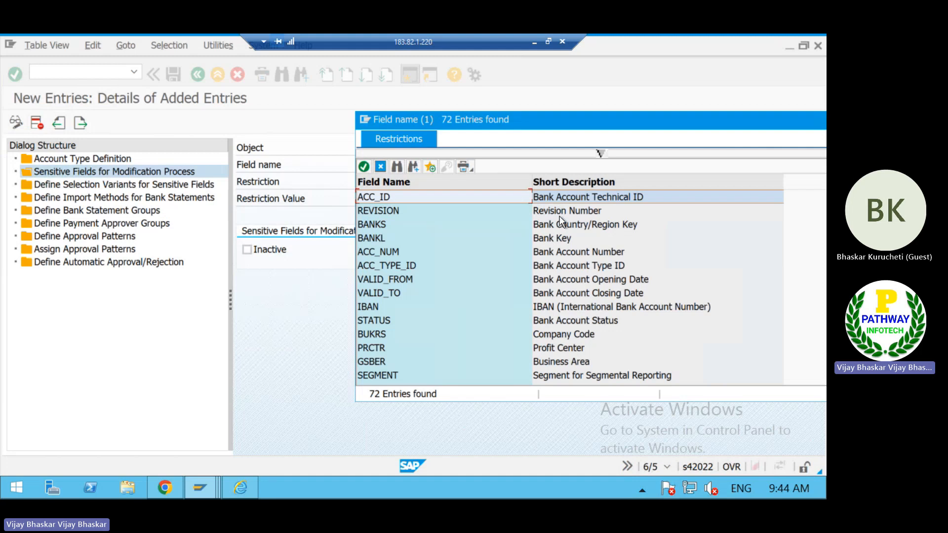
double_click(574, 252)
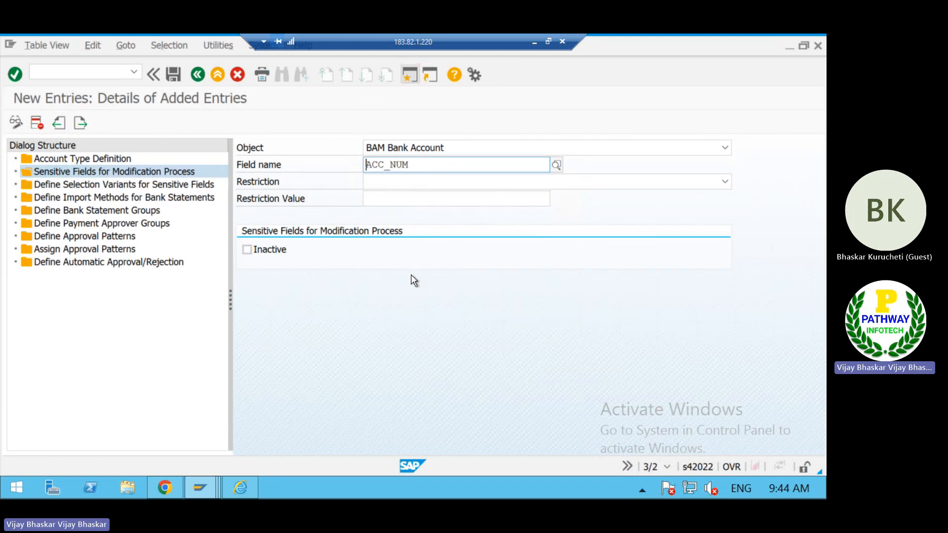
Check the matching account number field on the Bank Account page and save the new entry in the Basic FI/CO Settings customizing request
key("alt+Tab")
left_click_drag(57, 262, 4, 261)
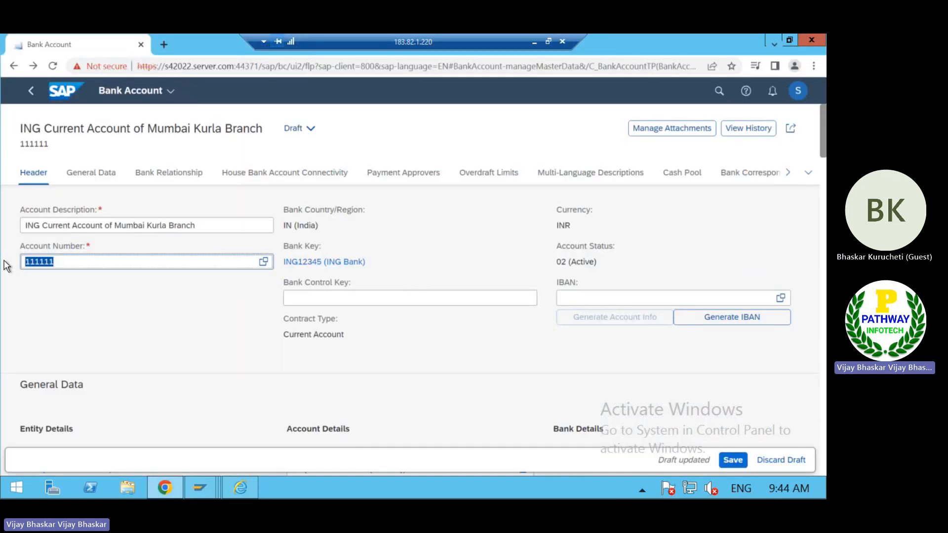
key("alt+Tab")
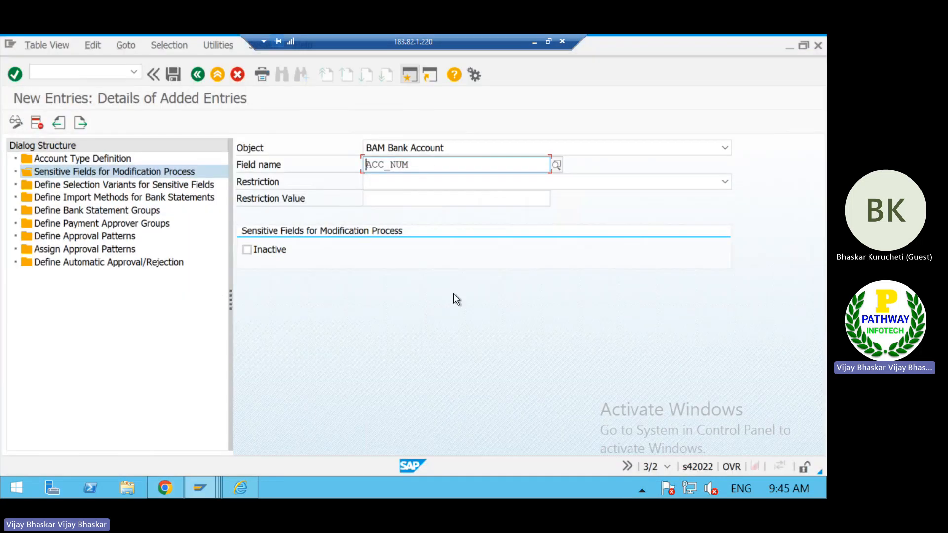
key("Return")
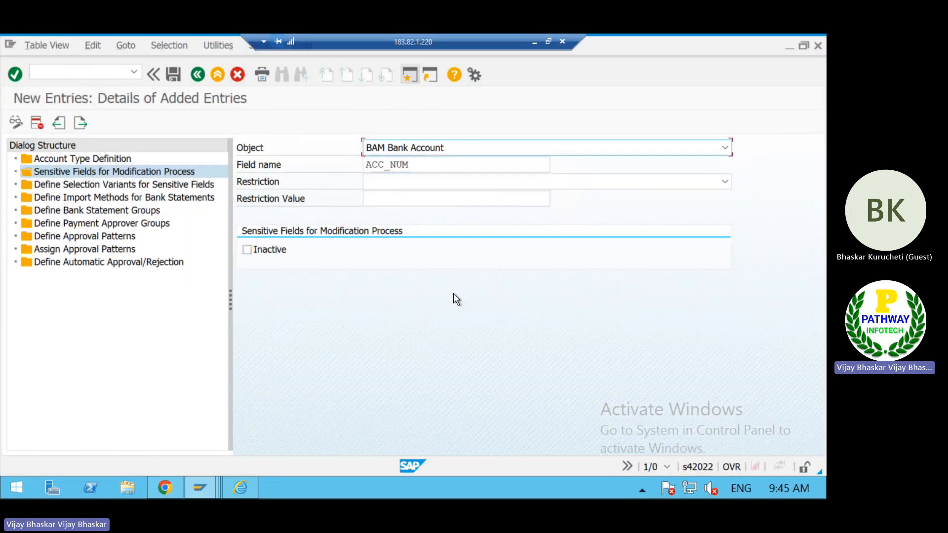
left_click(175, 73)
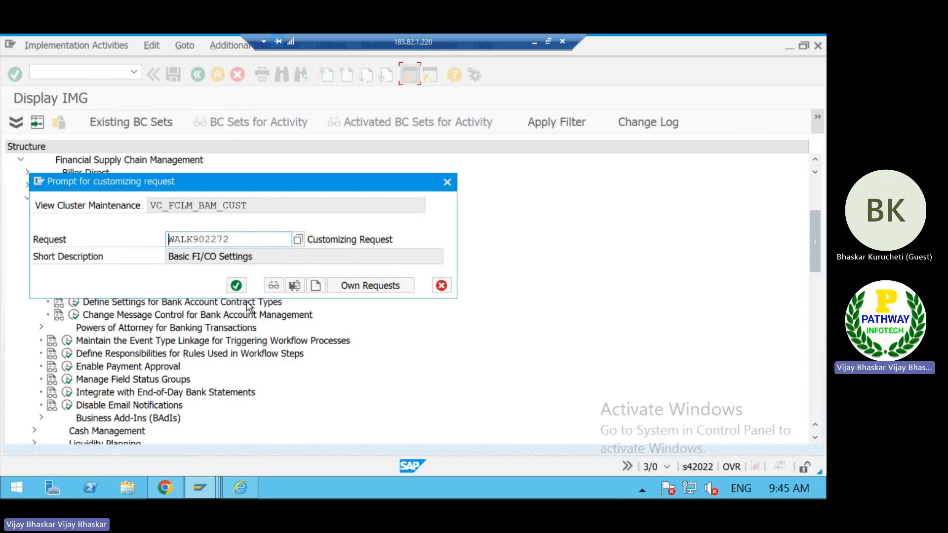
left_click(236, 286)
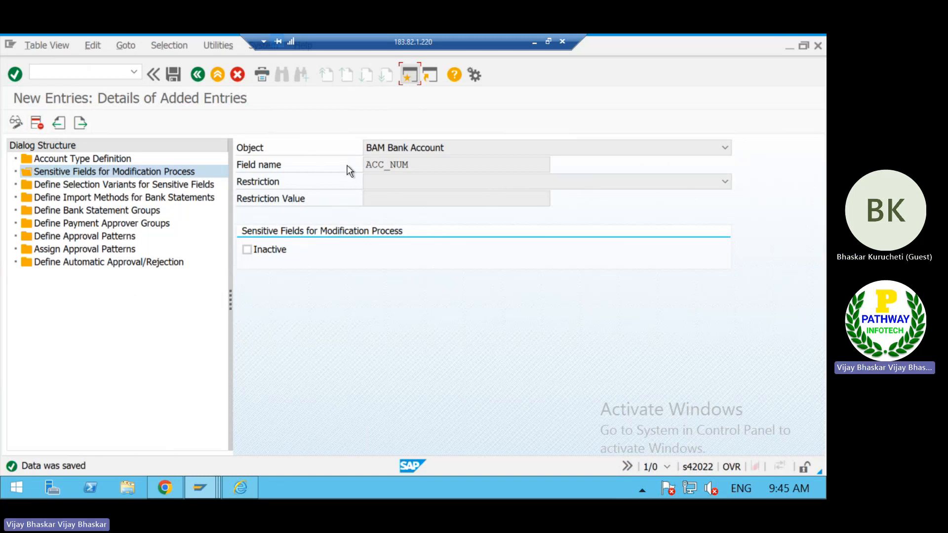
Return to the sensitive fields overview and examine the field names of the Bank Account and Bank Account Text entries
double_click(162, 172)
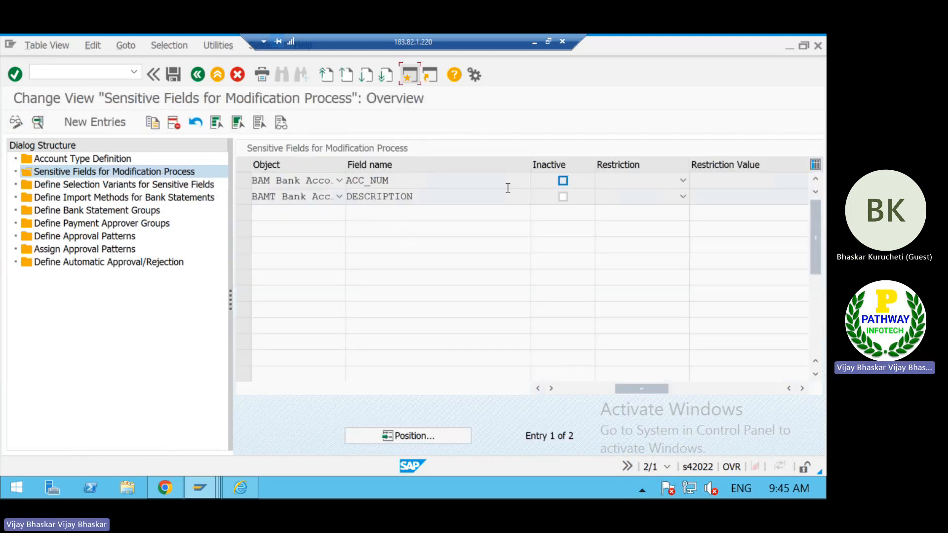
left_click_drag(428, 201, 335, 201)
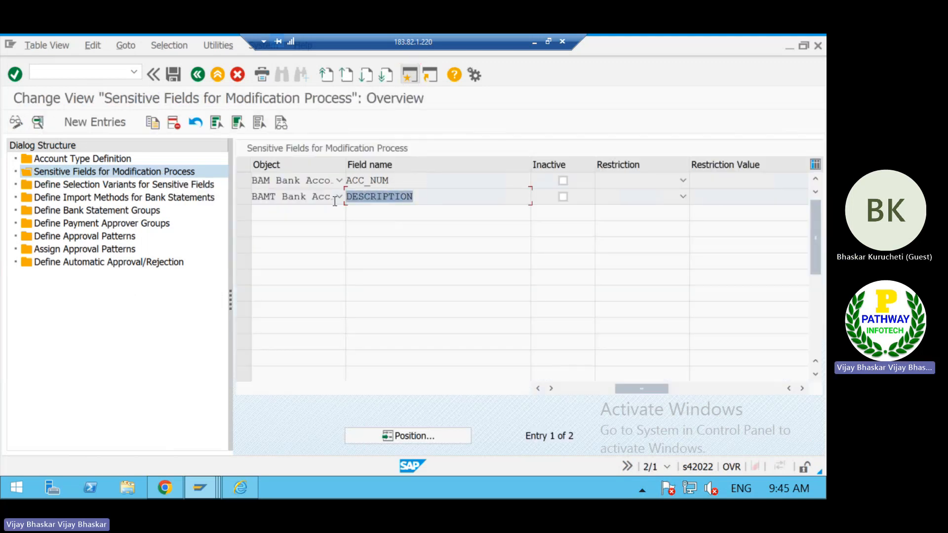
left_click_drag(400, 180, 342, 182)
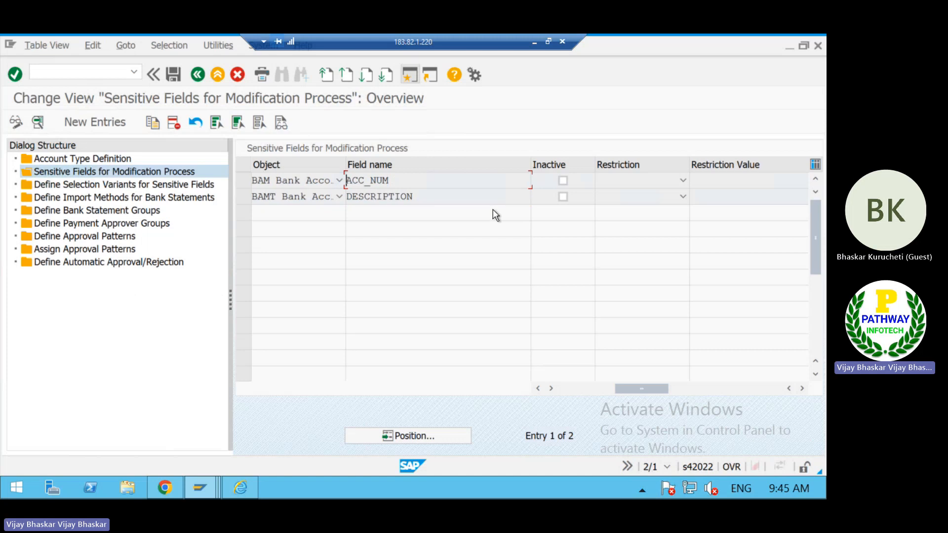
Switch the Inactive flag of the DESCRIPTION entry on and off again, and save the sensitive fields overview
left_click(563, 197)
left_click_drag(448, 196, 329, 197)
left_click(329, 199)
left_click_drag(438, 196, 338, 194)
left_click(338, 194)
left_click(564, 197)
left_click(563, 198)
left_click(176, 73)
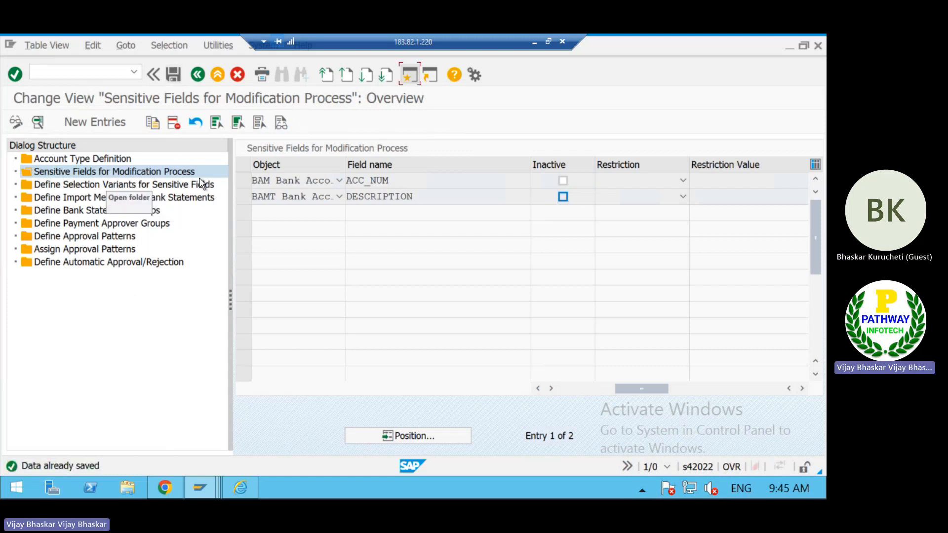
Examine the selection variants for sensitive fields and the import methods for bank statements
double_click(109, 186)
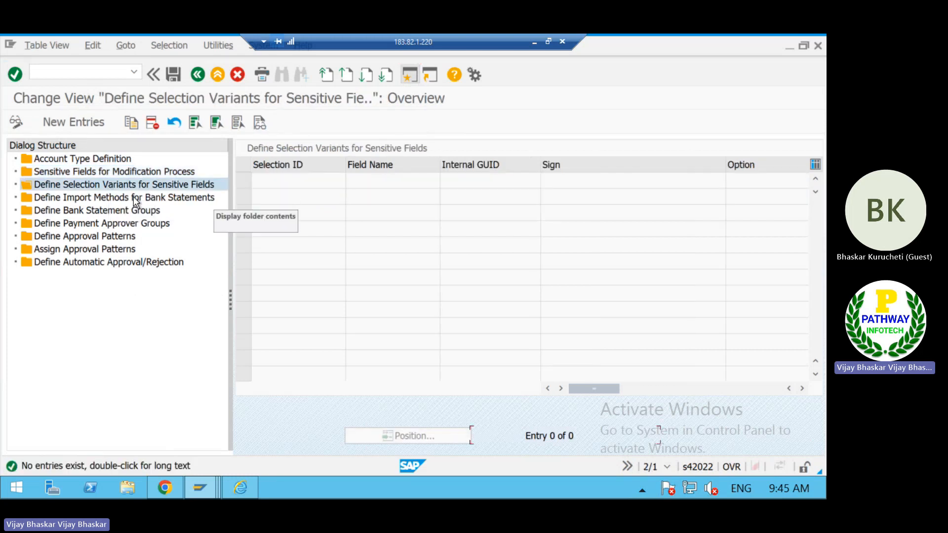
left_click(129, 197)
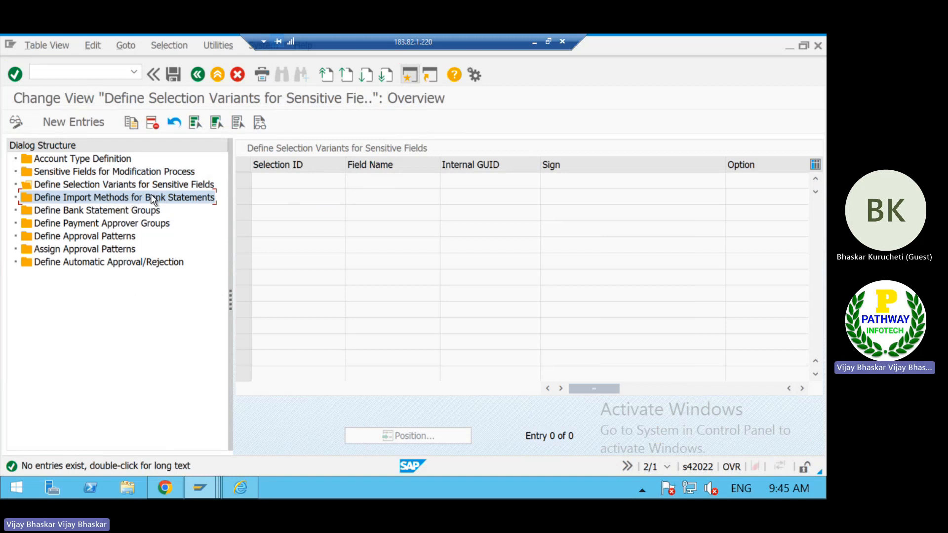
double_click(149, 199)
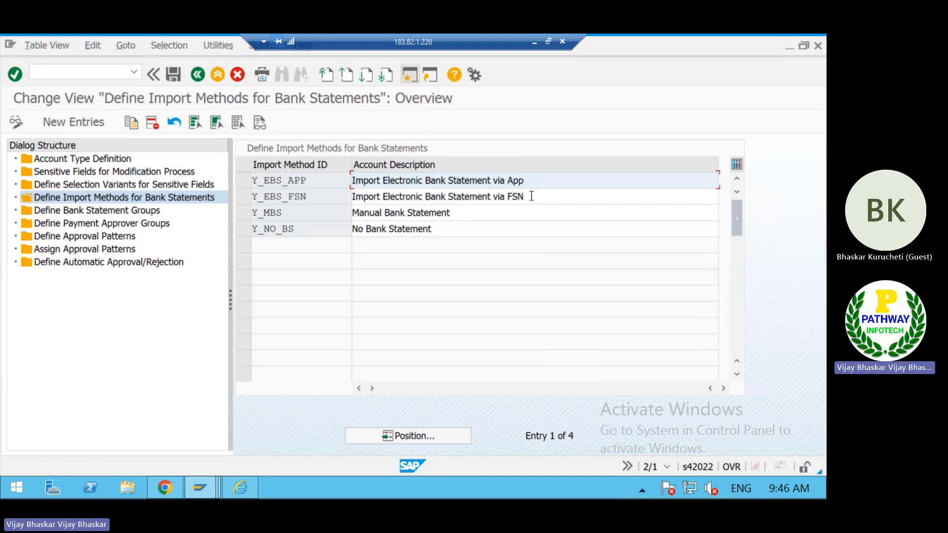
left_click(443, 230)
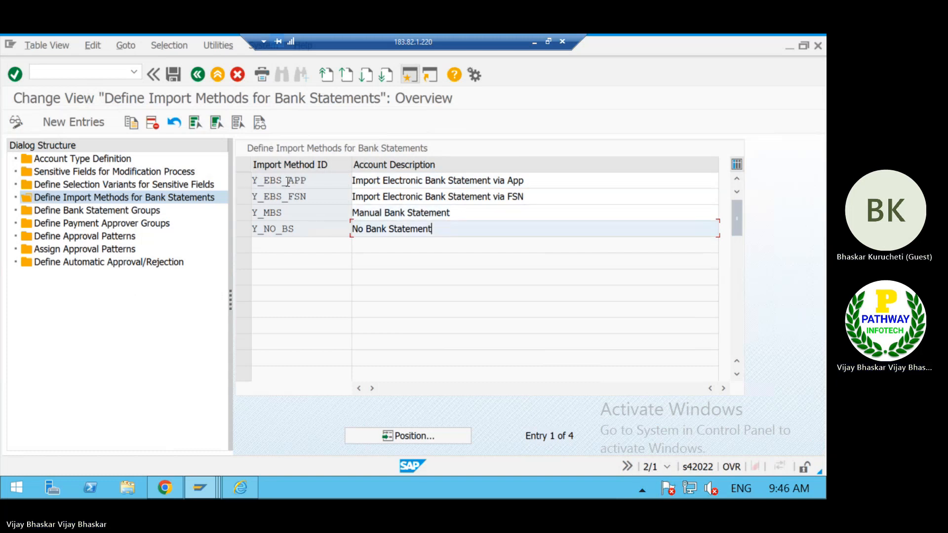
Examine the bank statement groups and the payment approver groups
left_click(120, 212)
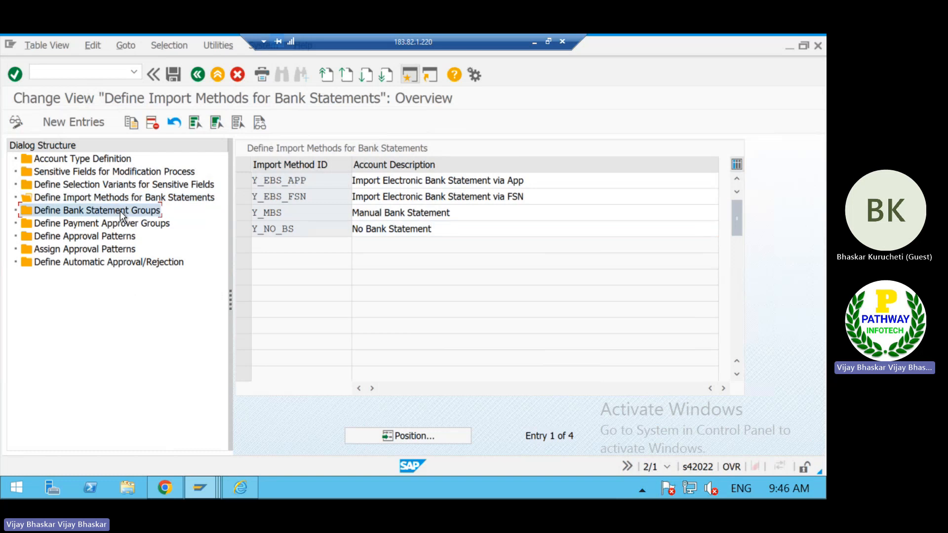
double_click(120, 211)
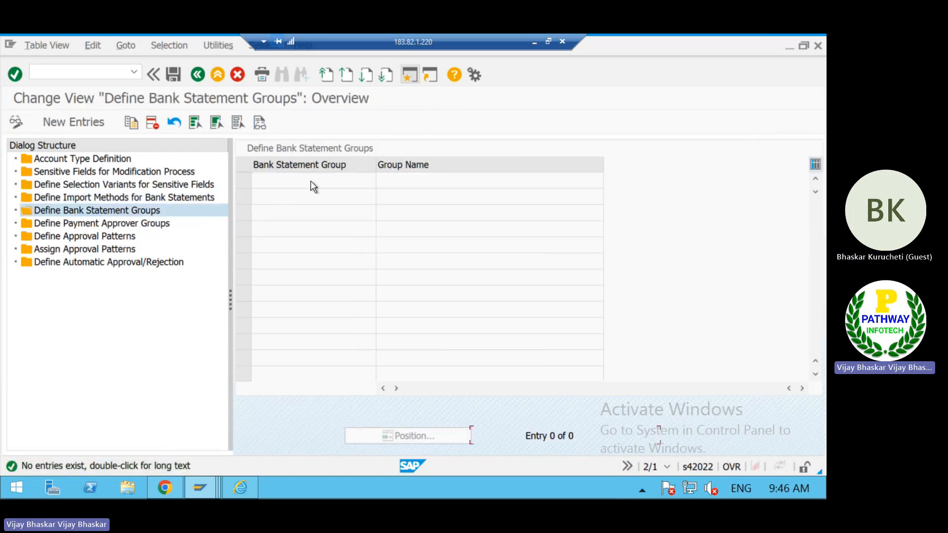
left_click(112, 224)
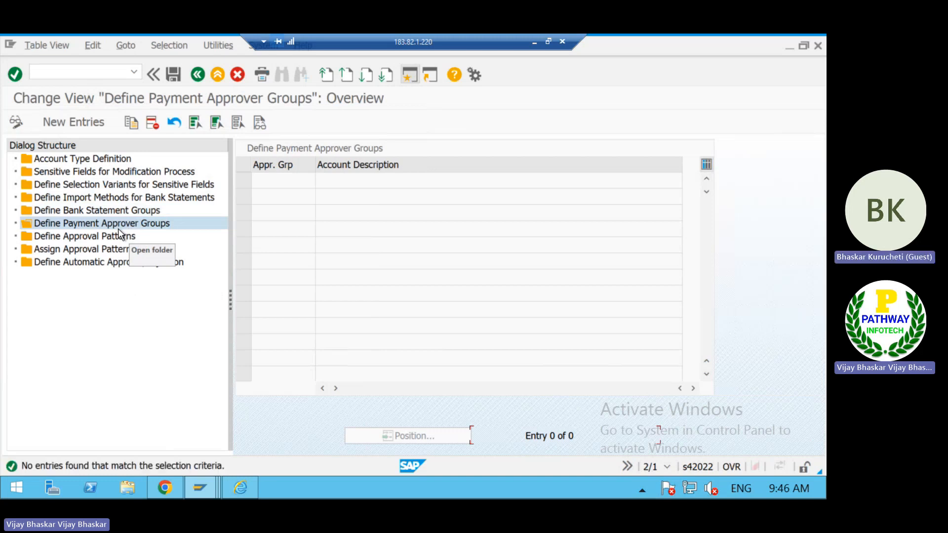
double_click(115, 228)
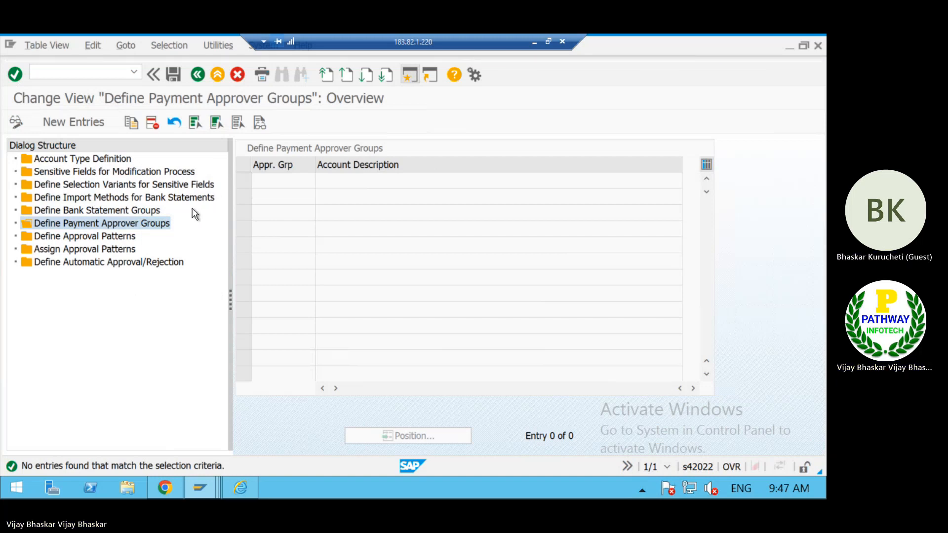
key("alt+Tab")
key("alt+Tab")
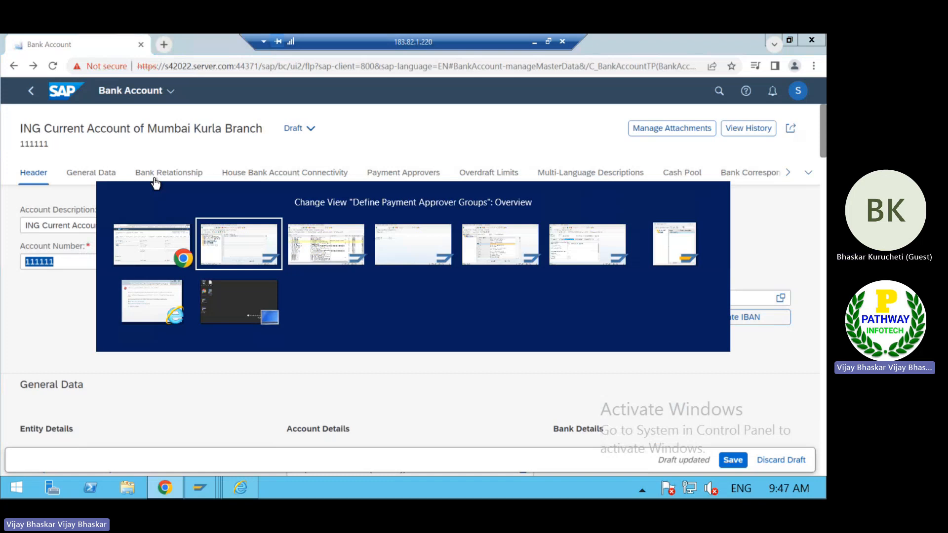
key("alt+Tab")
key("alt+Tab")
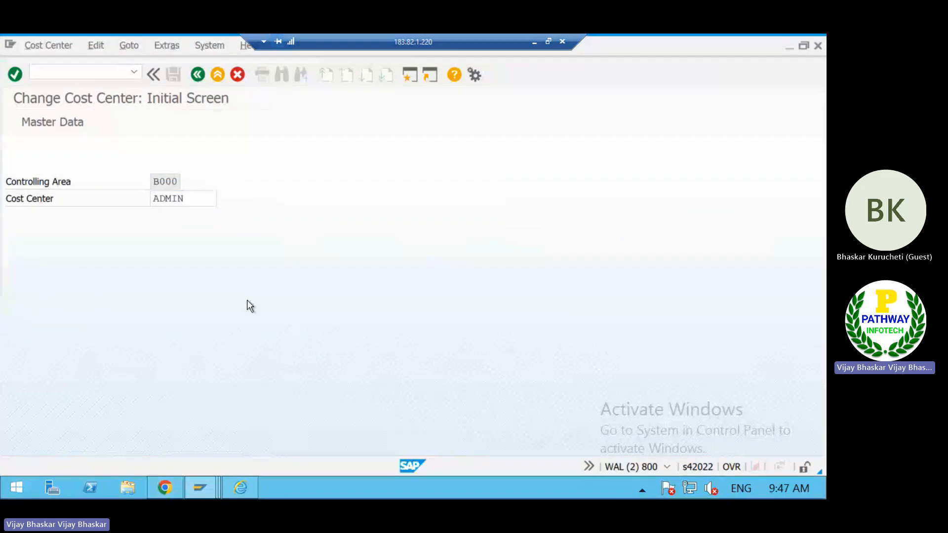
key("alt+Tab")
key("alt+Tab")
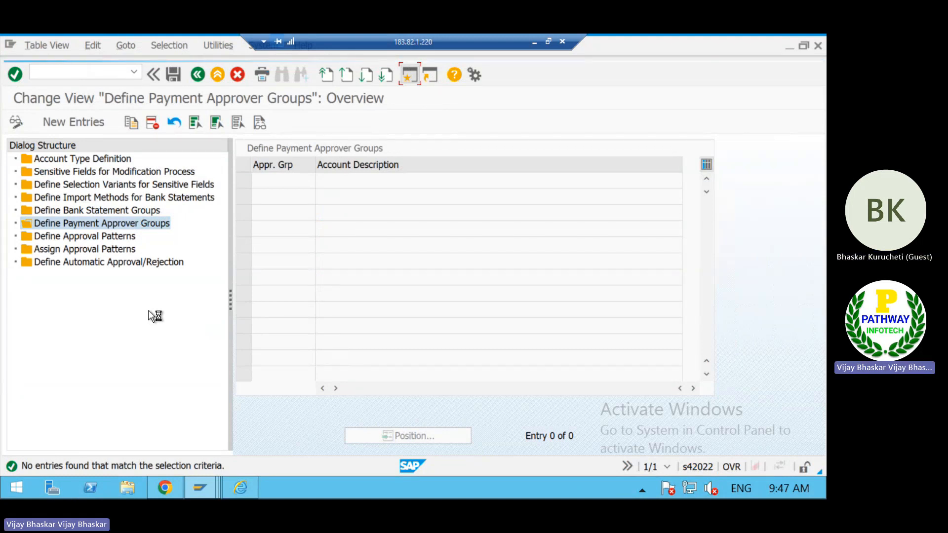
left_click(535, 47)
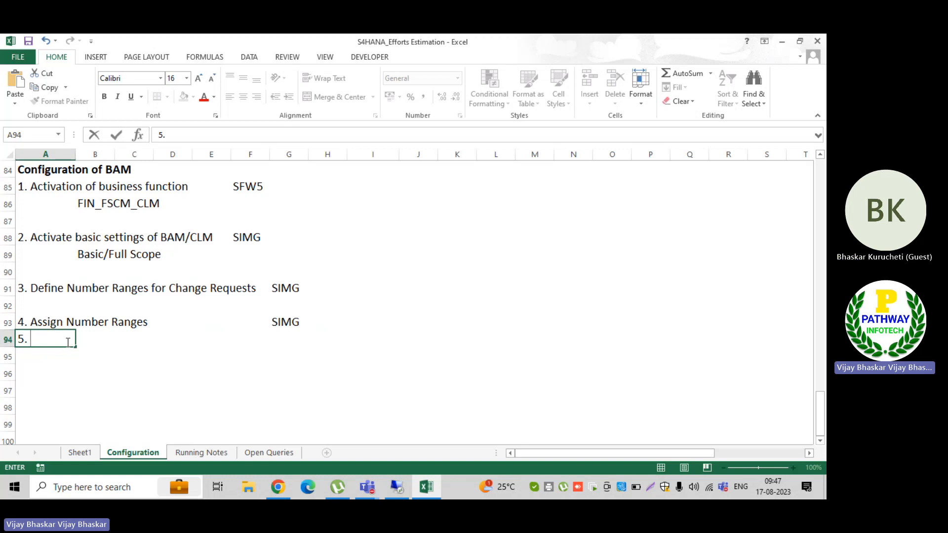
key("alt+Tab")
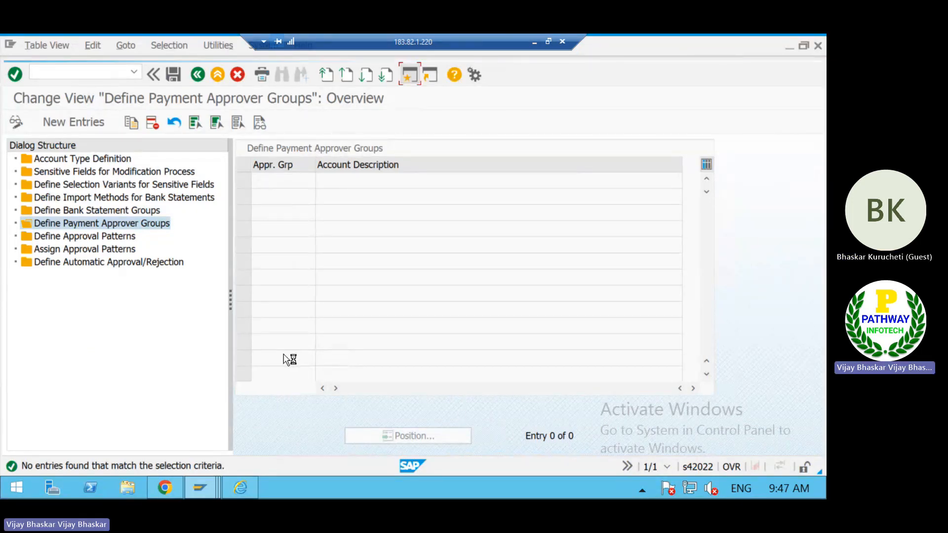
key("alt+Tab")
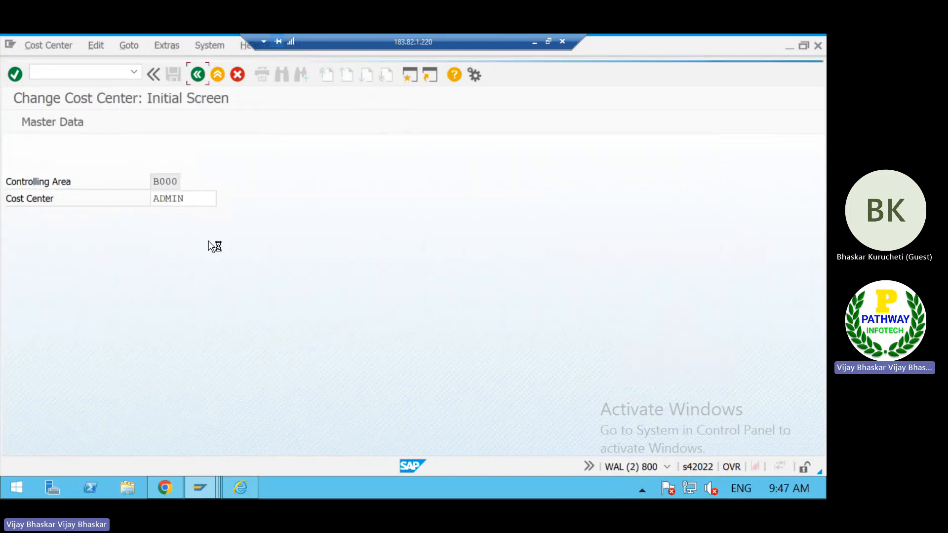
key("alt+Tab")
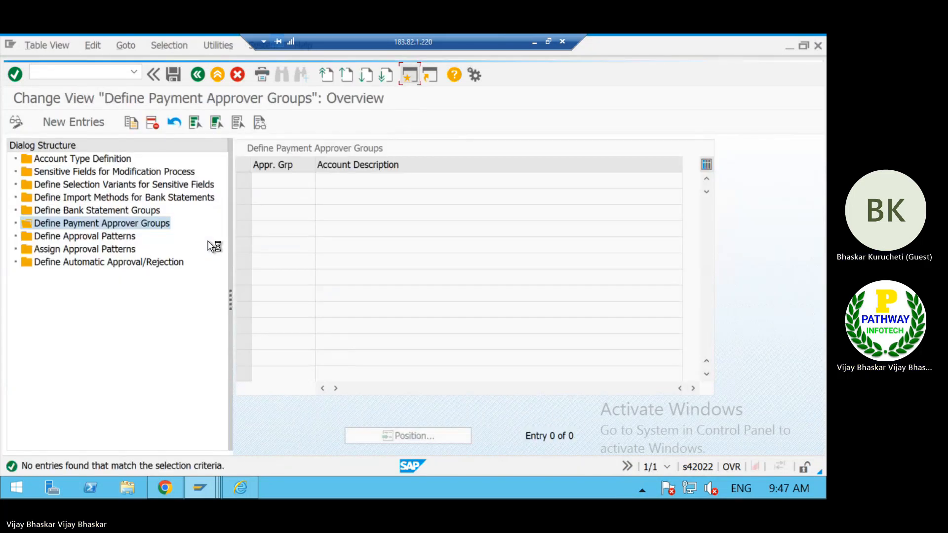
Switch to the Excel workbook and enter the heading "6. Approvers" in cell A96 of the Configuration sheet
left_click(534, 43)
left_click(35, 377)
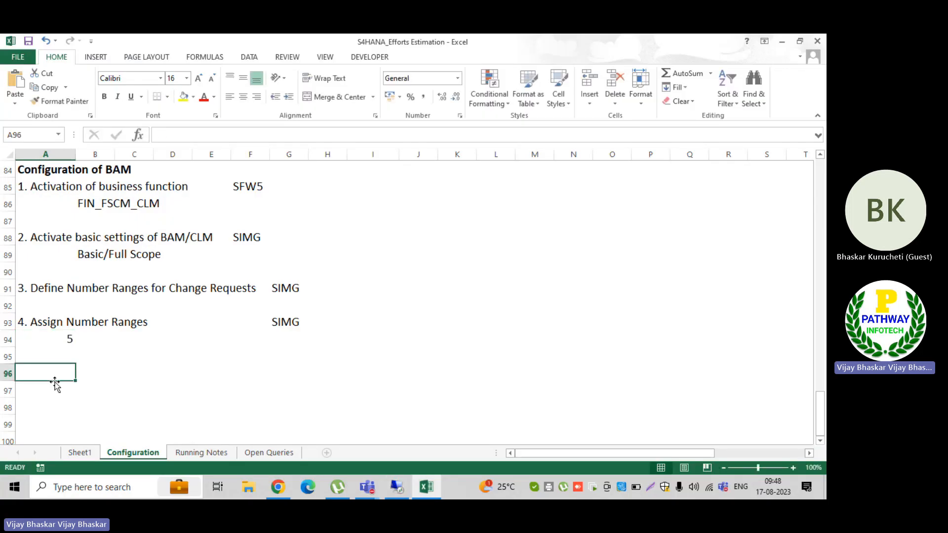
type("6. ")
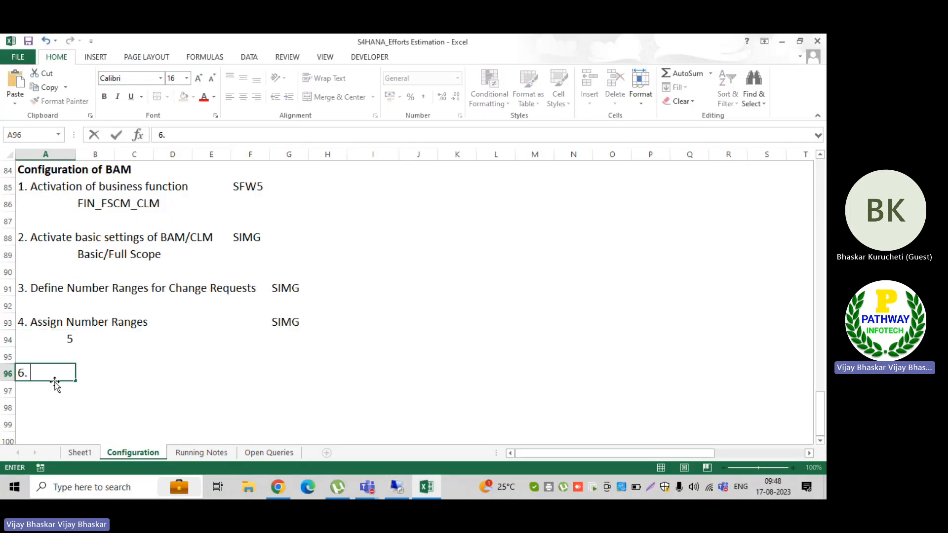
type("Approvers")
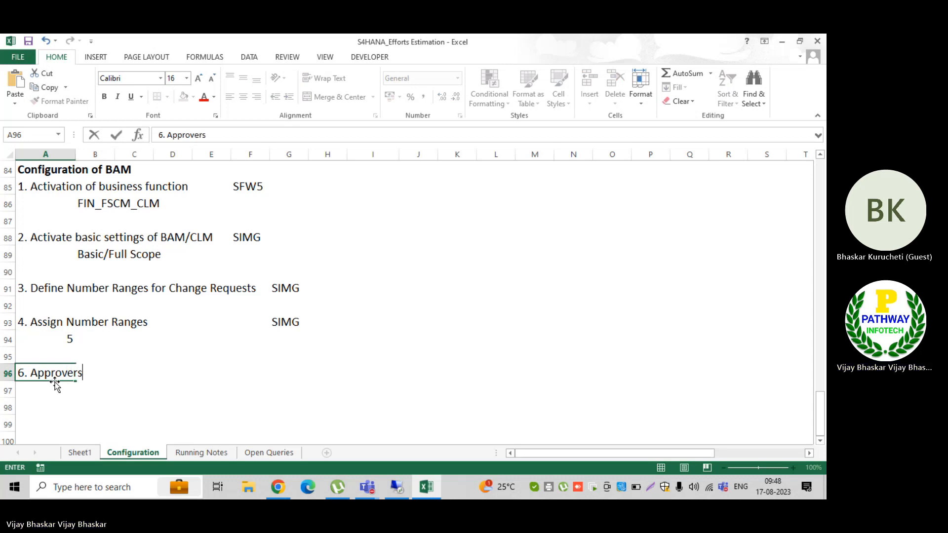
key("Return")
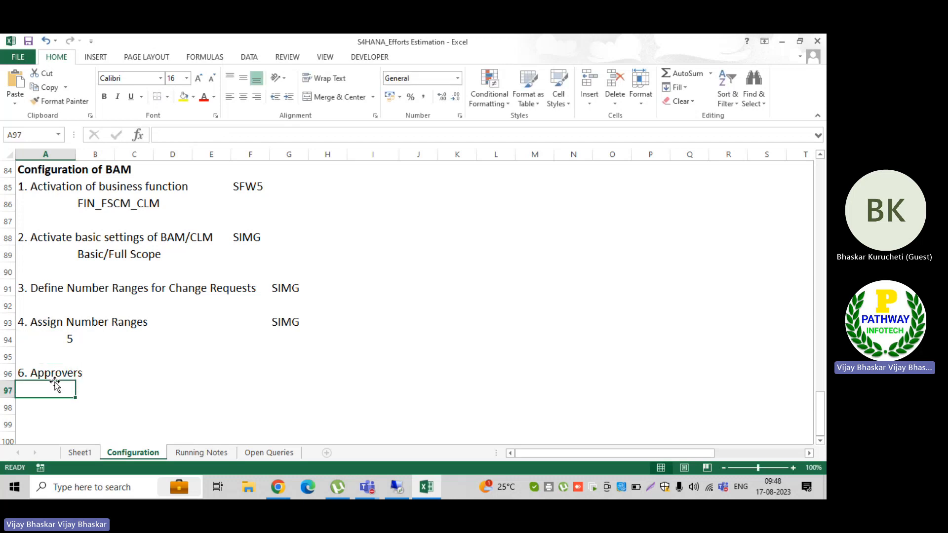
Enter the note "To map the BAM approvers, the standsrd SAP has given 3 roles" in cell B97
key("Right")
type("To map")
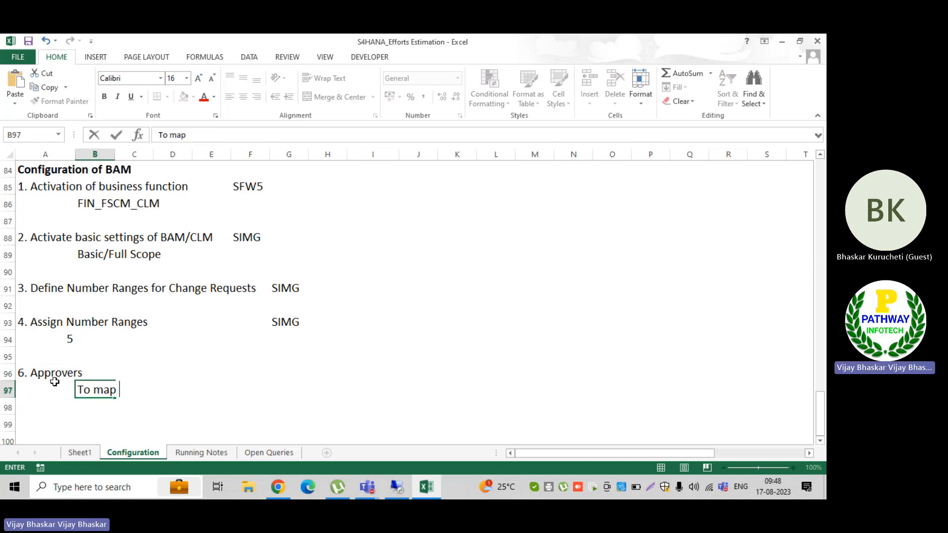
type(" the BAM ap")
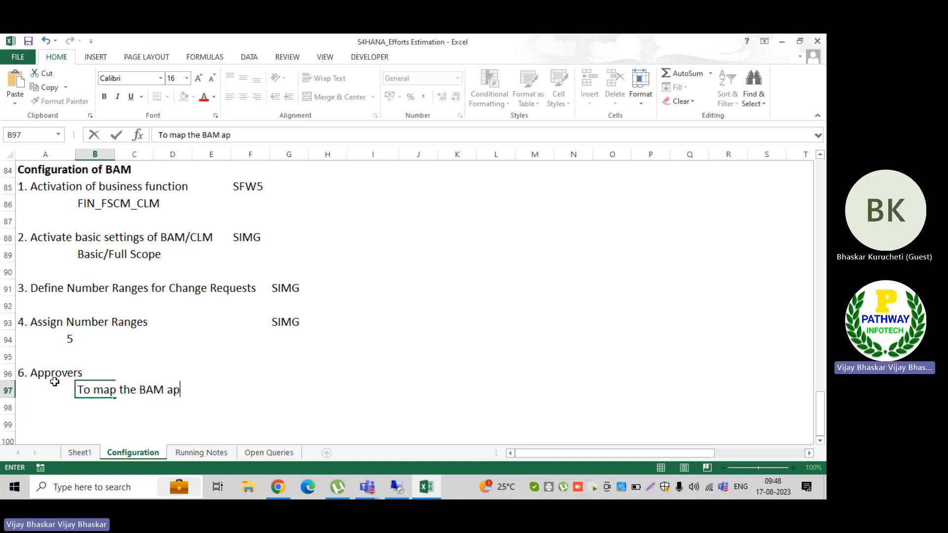
type("provers, th")
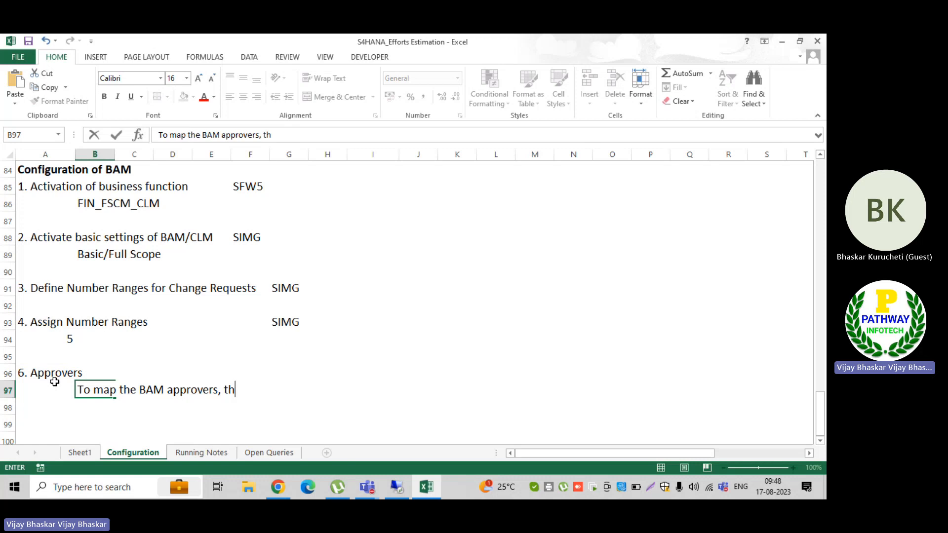
type("e standsr")
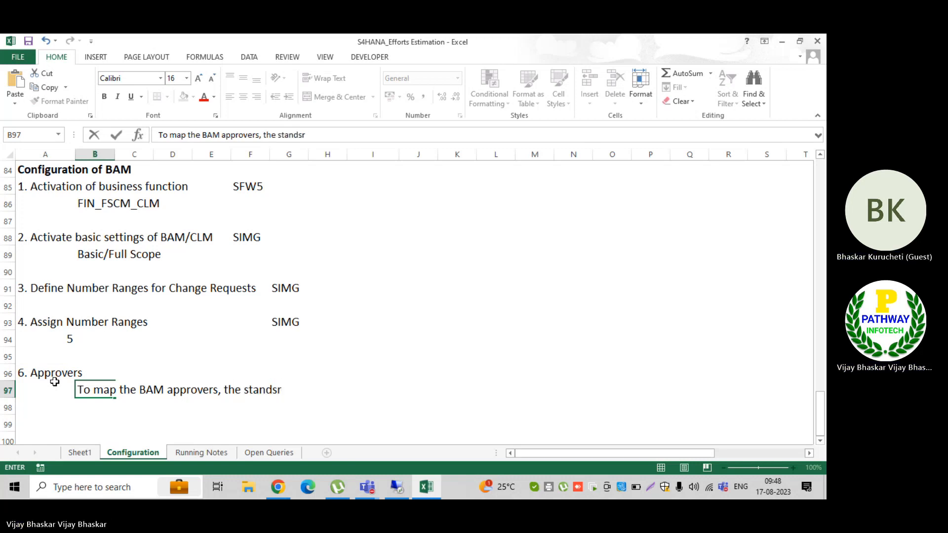
key("BackSpace")
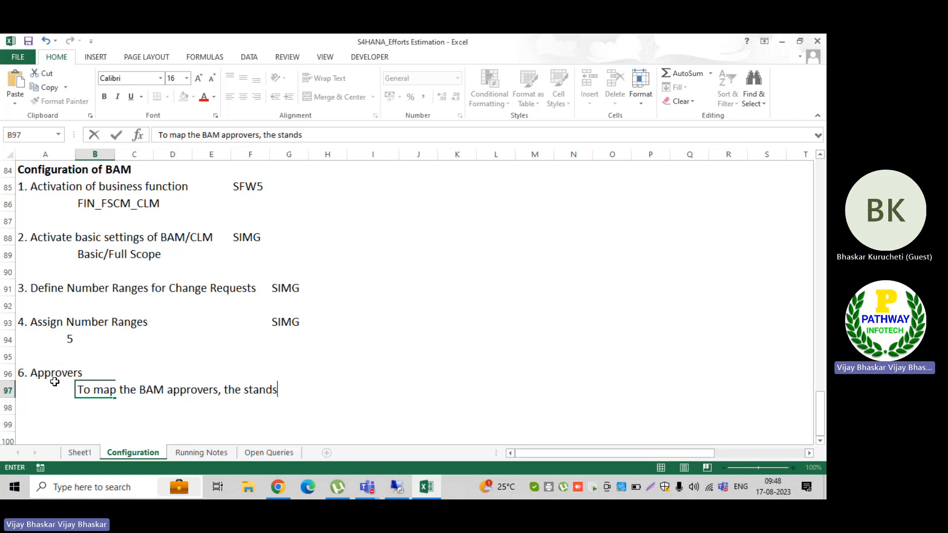
key("BackSpace")
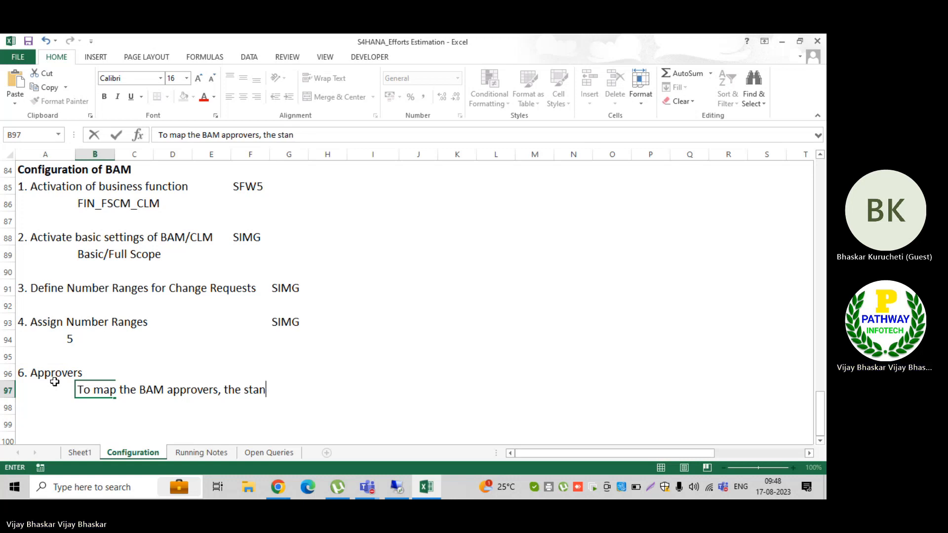
type("rd SAP")
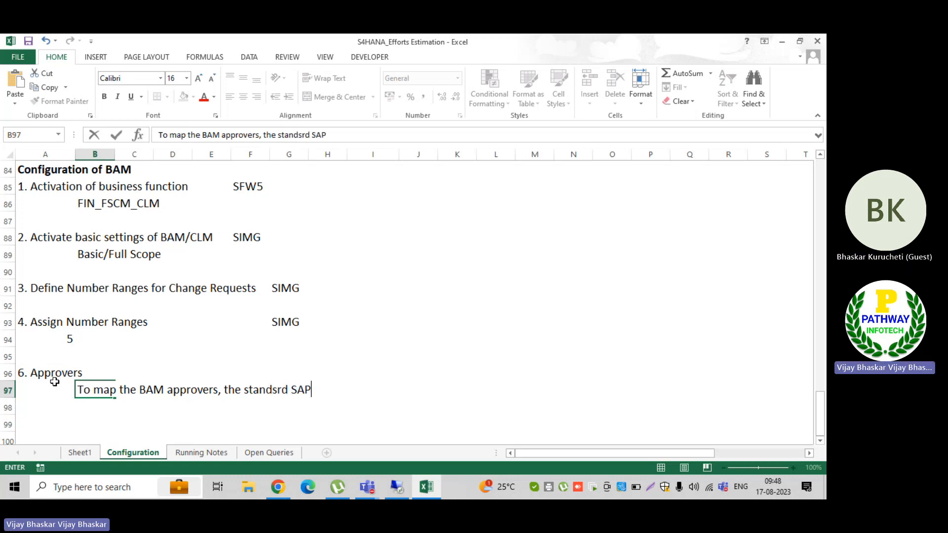
type(" has given 3 r")
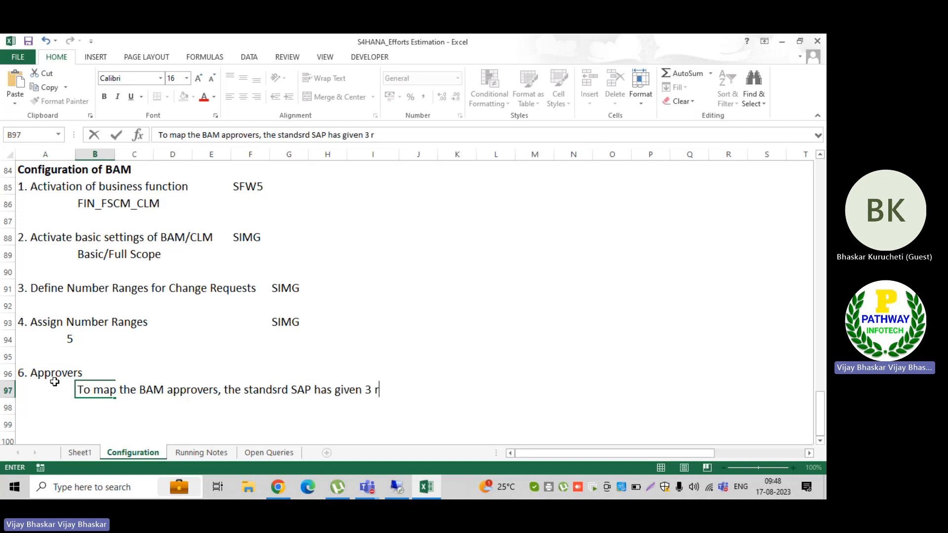
type("oles")
key("Return")
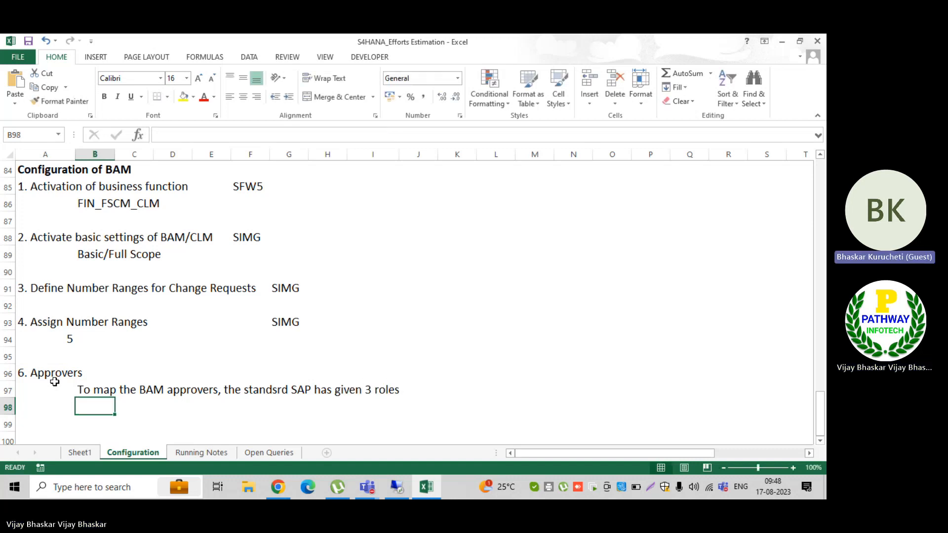
List the first two approver roles, "A. Cash manager" in cell C98 and "B. Cash Specilist" in cell C99
key("Right")
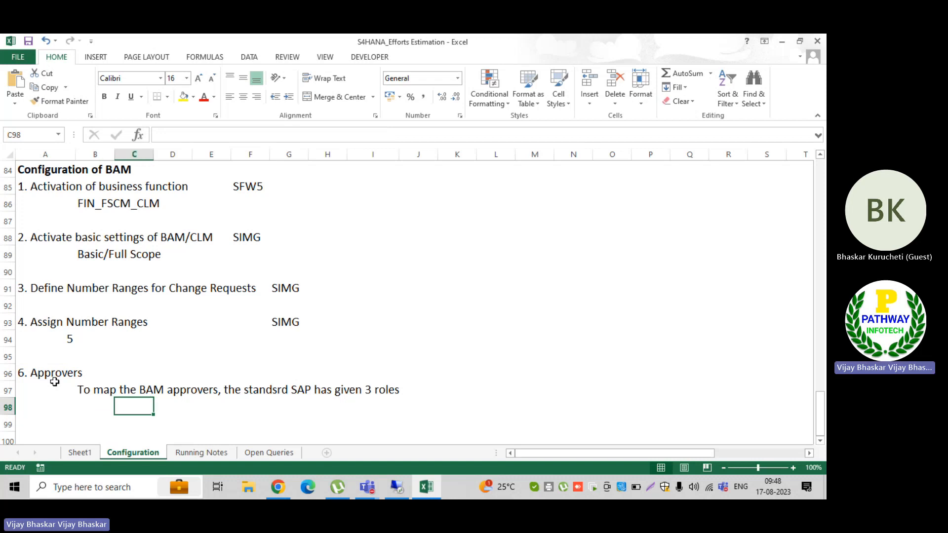
type("A")
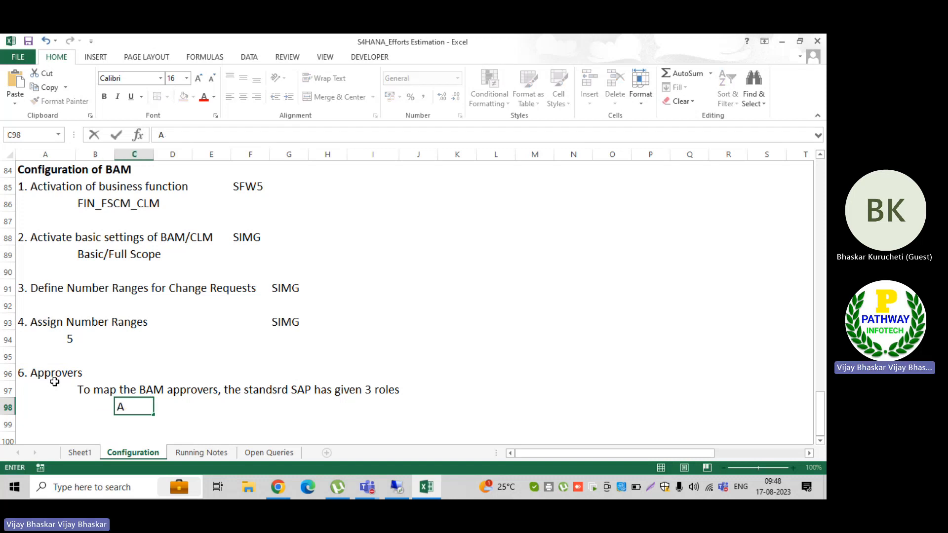
type("> Cash mana")
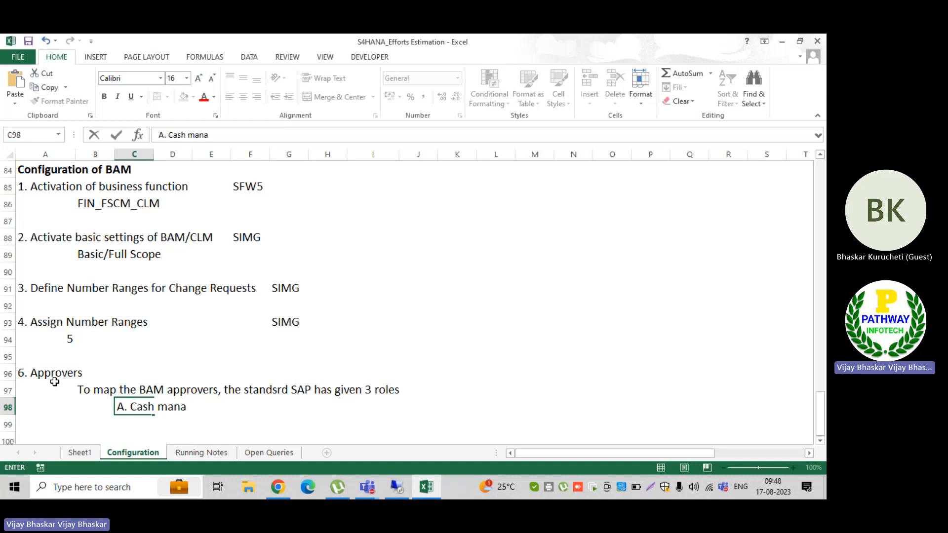
type("ger")
key("Return")
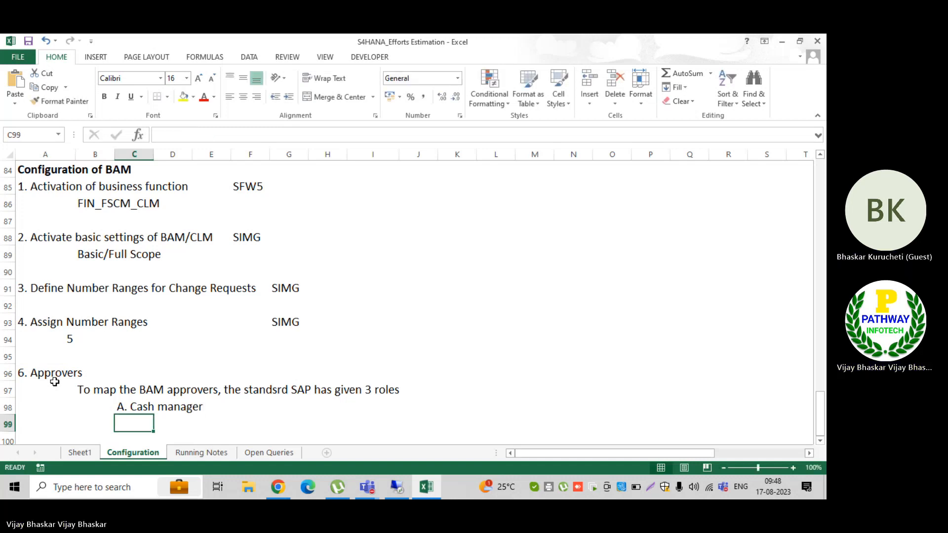
type("B")
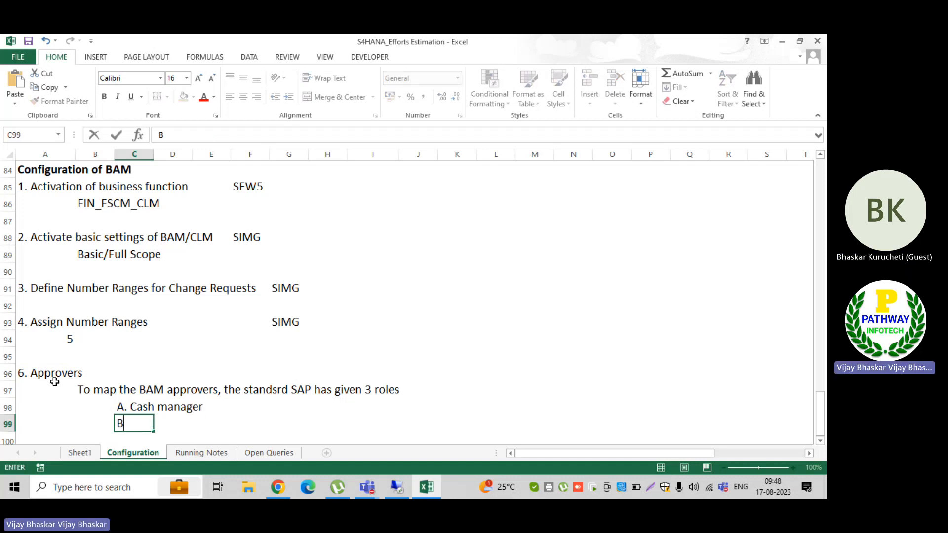
type(". Cash Specilie")
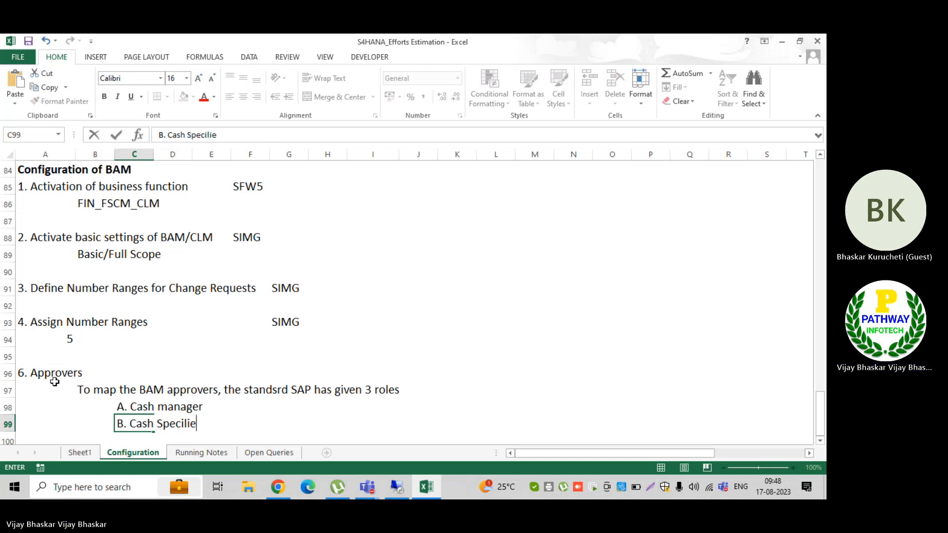
type("syt")
key("BackSpace")
key("BackSpace")
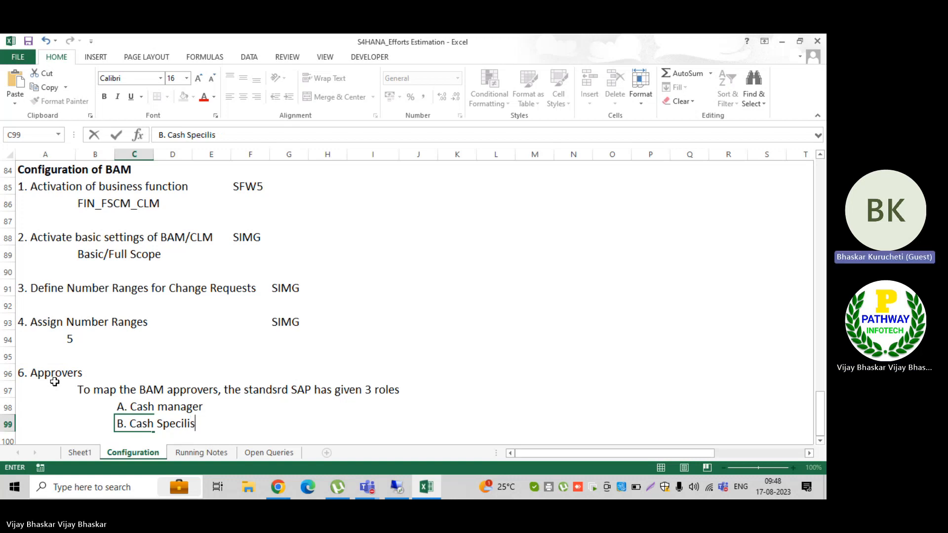
type("t")
key("Return")
Add the third approver role "C.Key user" in cell C100
type("C> K")
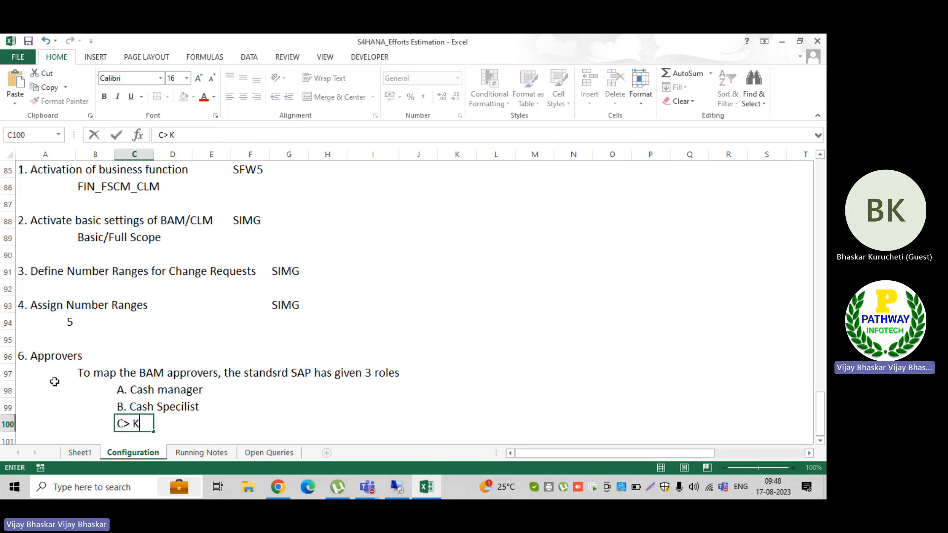
type("ey")
key("BackSpace")
key("BackSpace")
key("BackSpace")
key("BackSpace")
key("BackSpace")
type(".K")
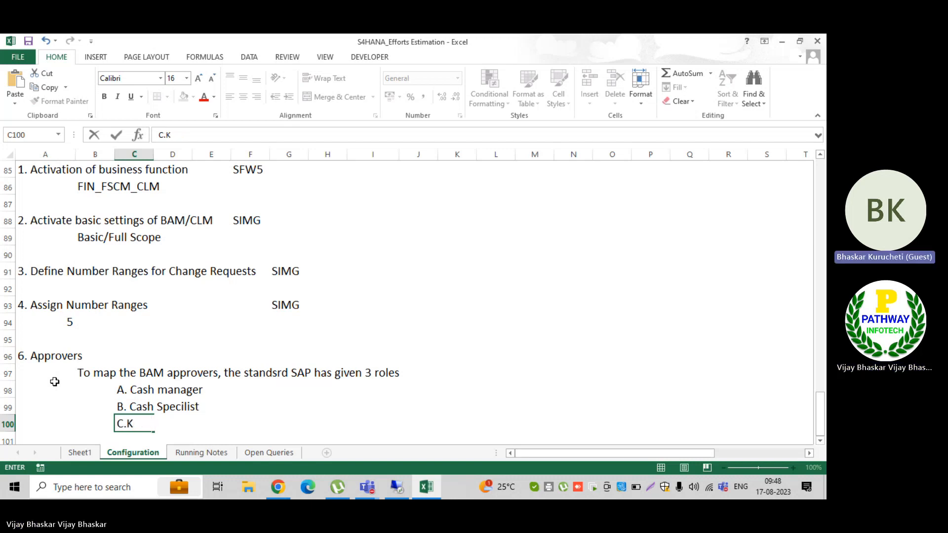
type("ey user")
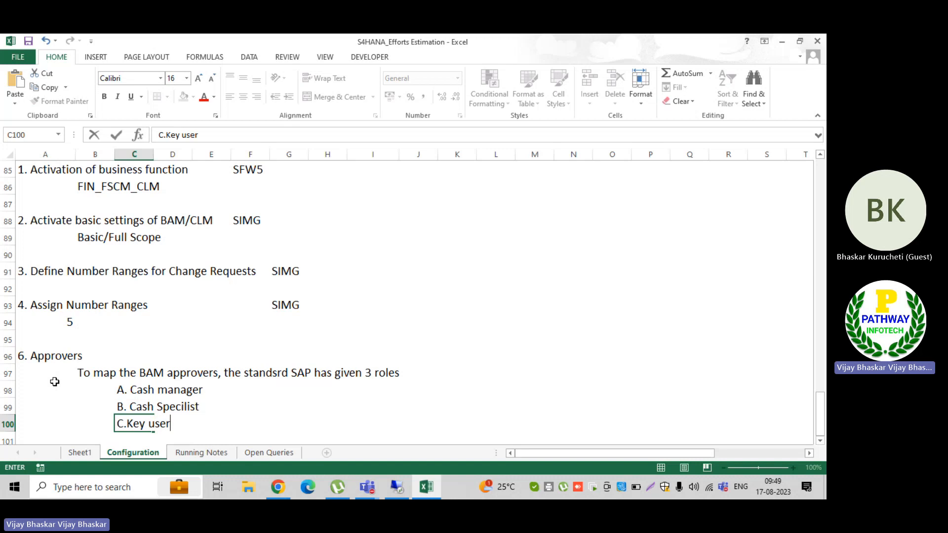
key("Return")
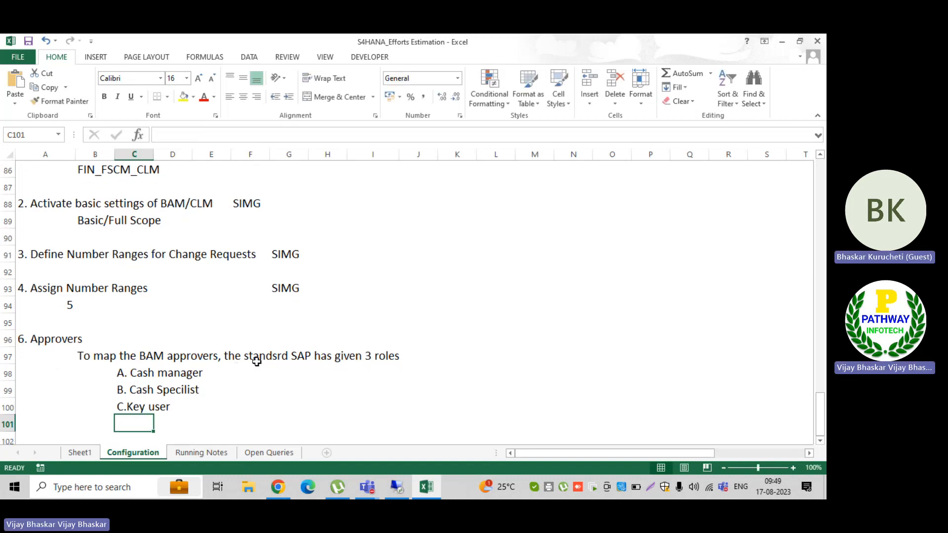
Switch to SAP, return to the IMG structure and select the Define Settings for Bank Account Master Data activity
left_click(397, 487)
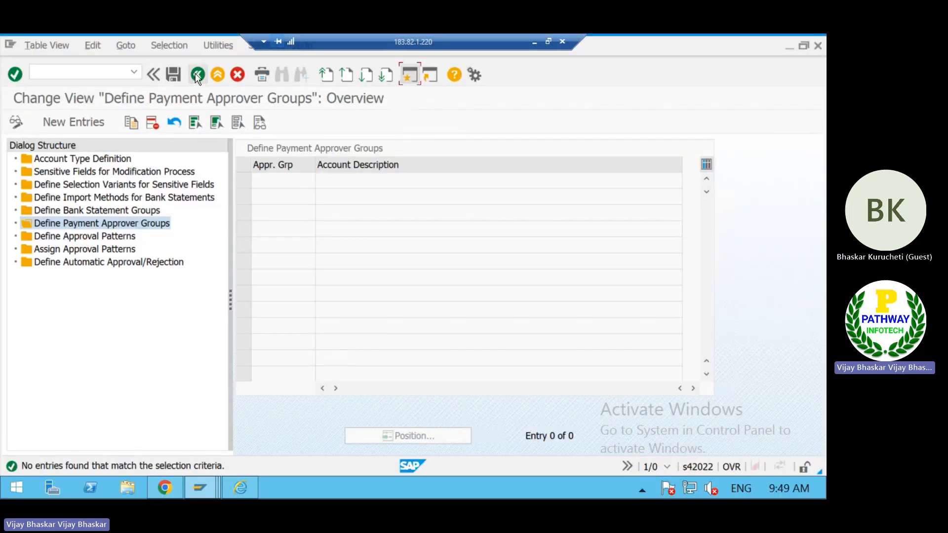
left_click(197, 74)
left_click(196, 75)
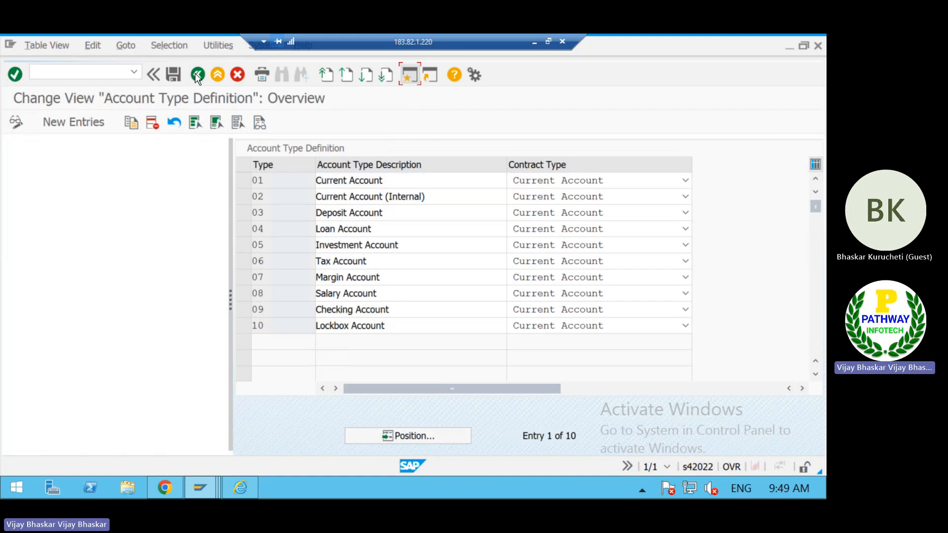
left_click(124, 291)
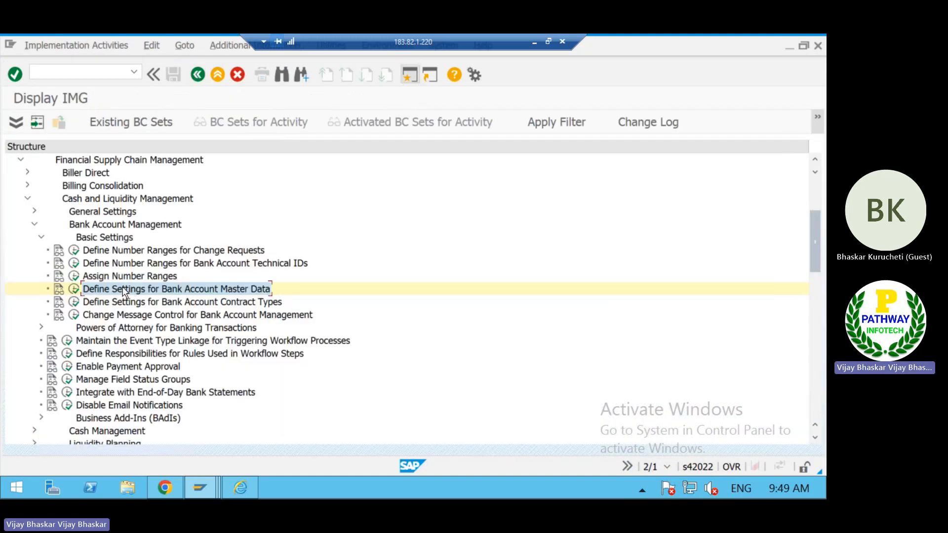
Switch to the Excel workbook and replace cell A94 with "5. Define Settings for Bank Account Master Data"
left_click(534, 43)
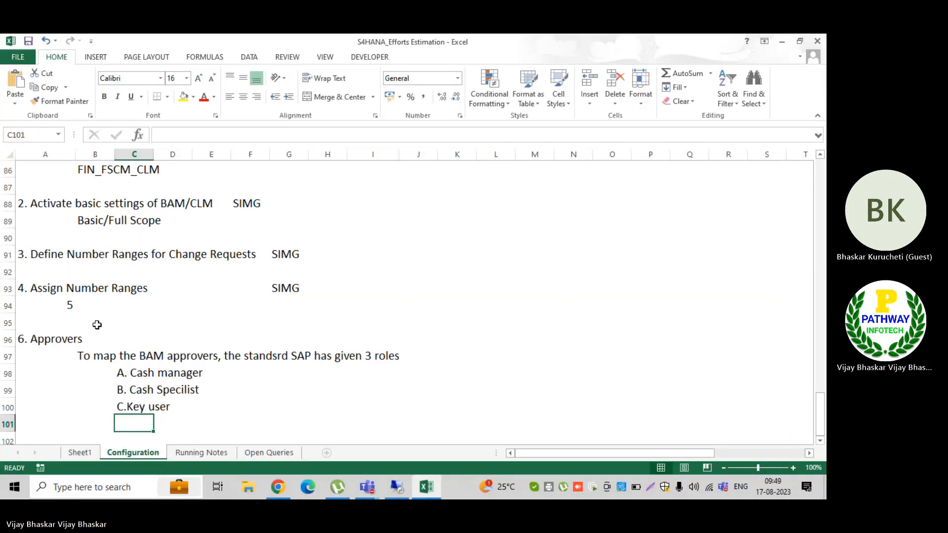
left_click(54, 306)
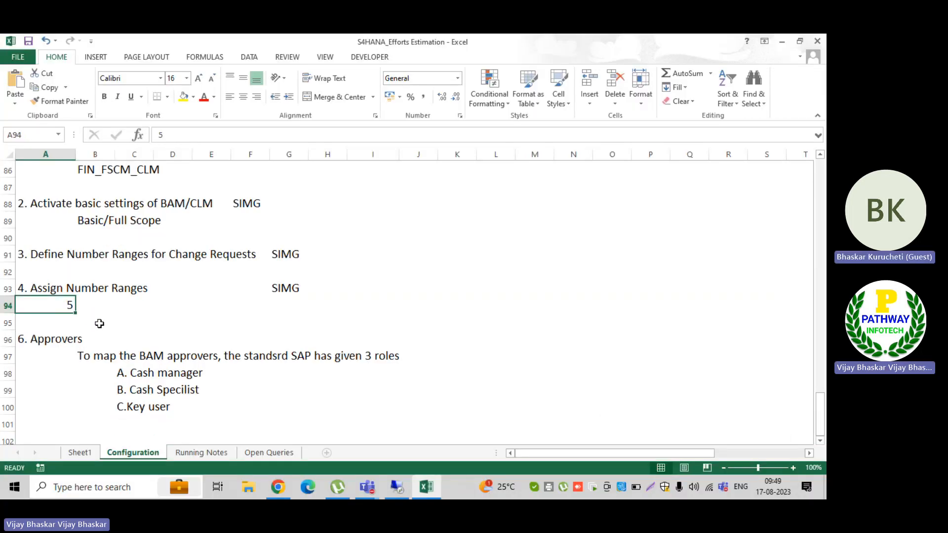
type("5.")
type("Define Settings for Bank Account Master Data")
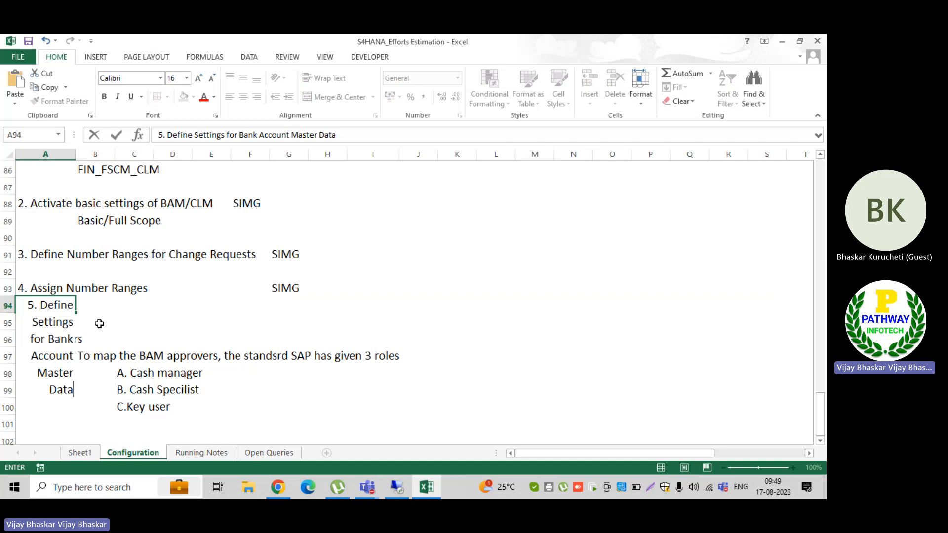
key("Return")
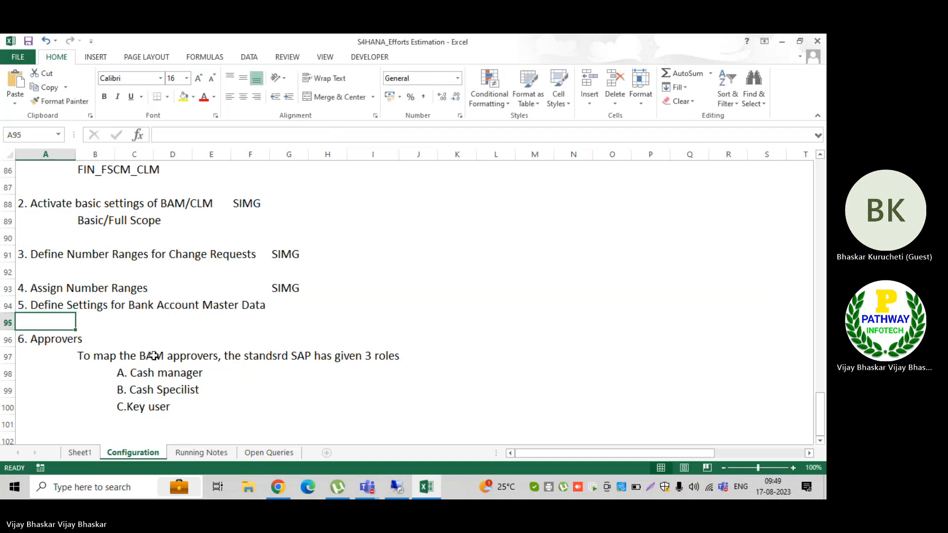
Switch to SAP and select the activity Maintain the Event Type Linkage for Triggering Workflow Processes in the IMG structure
left_click(397, 487)
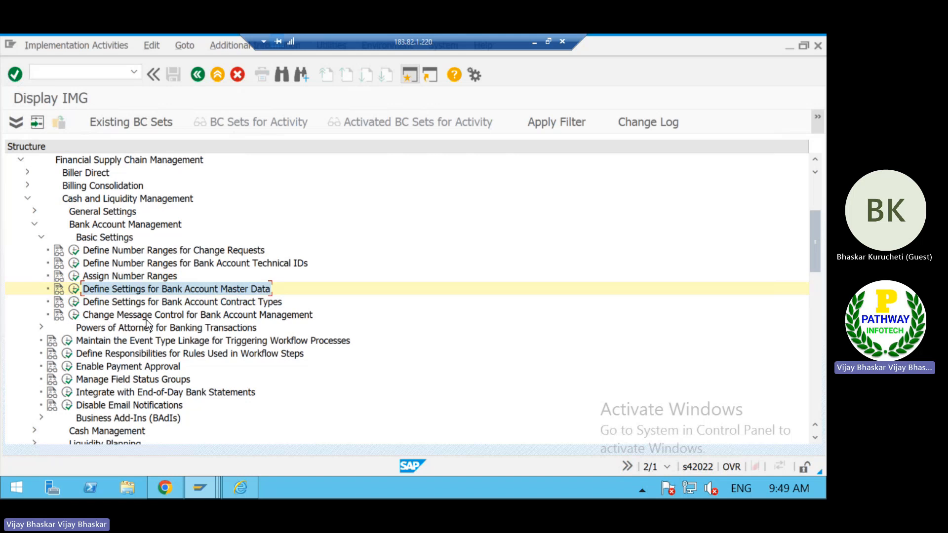
left_click(105, 302)
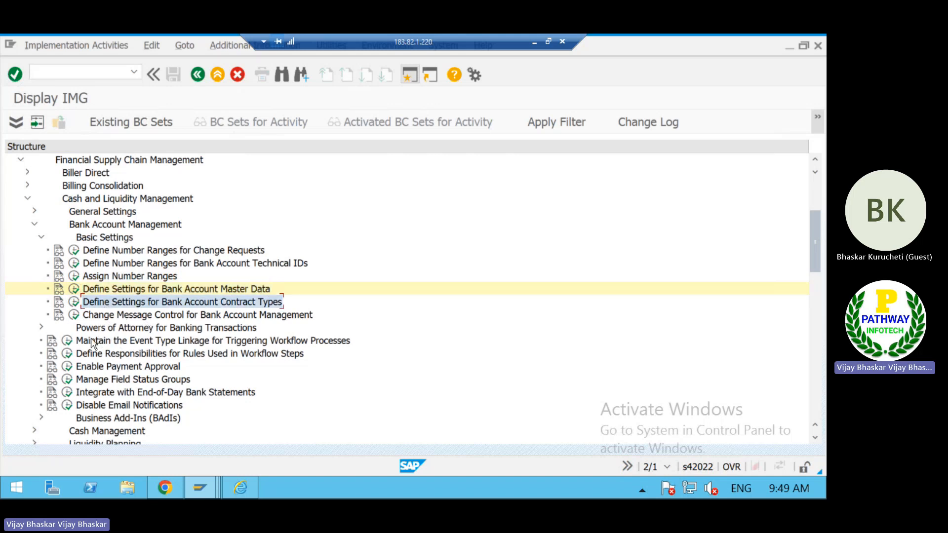
left_click(110, 342)
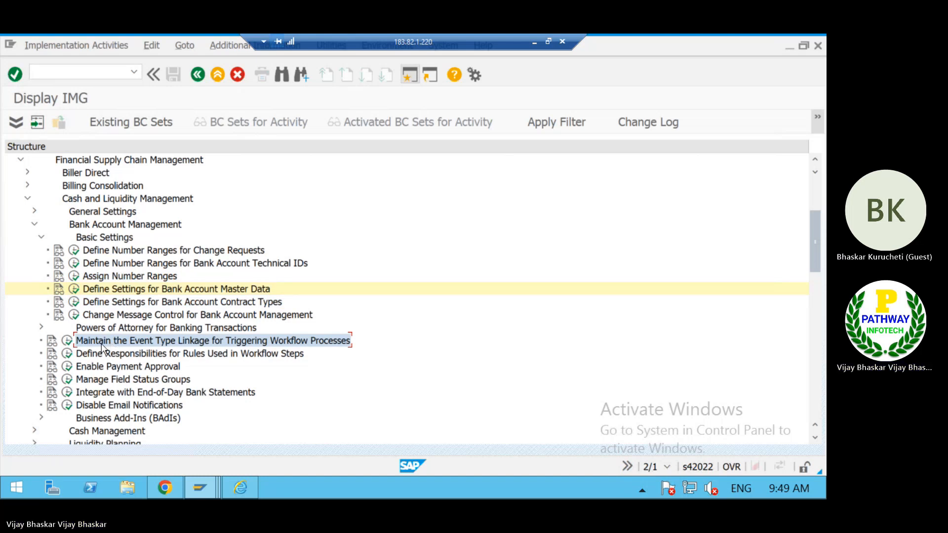
left_click(102, 341)
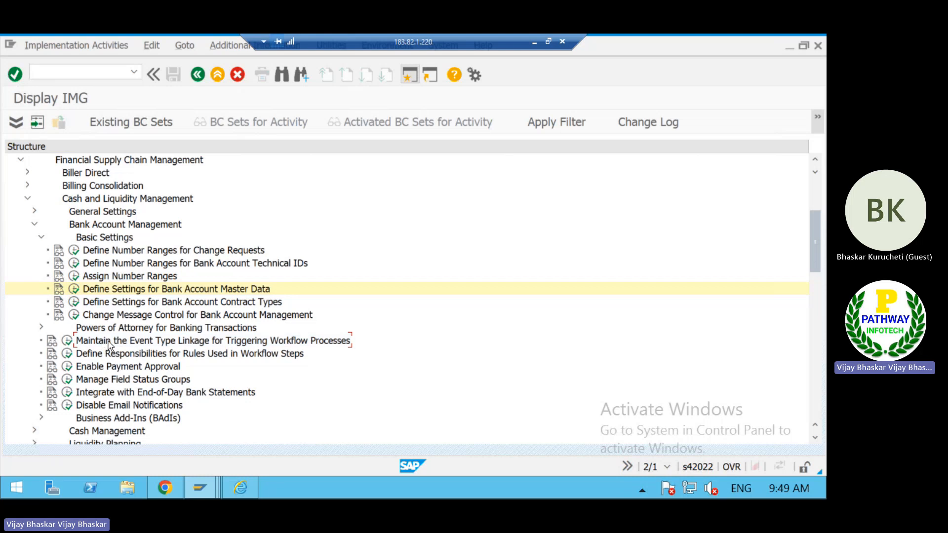
left_click(109, 342)
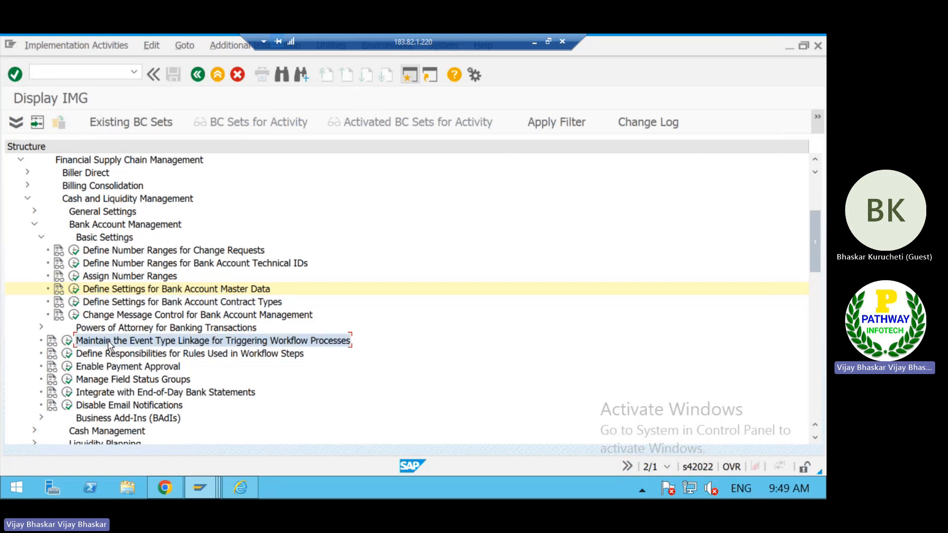
Switch to the Excel workbook and enter "6. Maintain the Event Type Linkage for Triggering Workflow Processes" in cell A95
left_click(535, 43)
type("Maintain the Event Type Linkage for Triggering Workflow Processes")
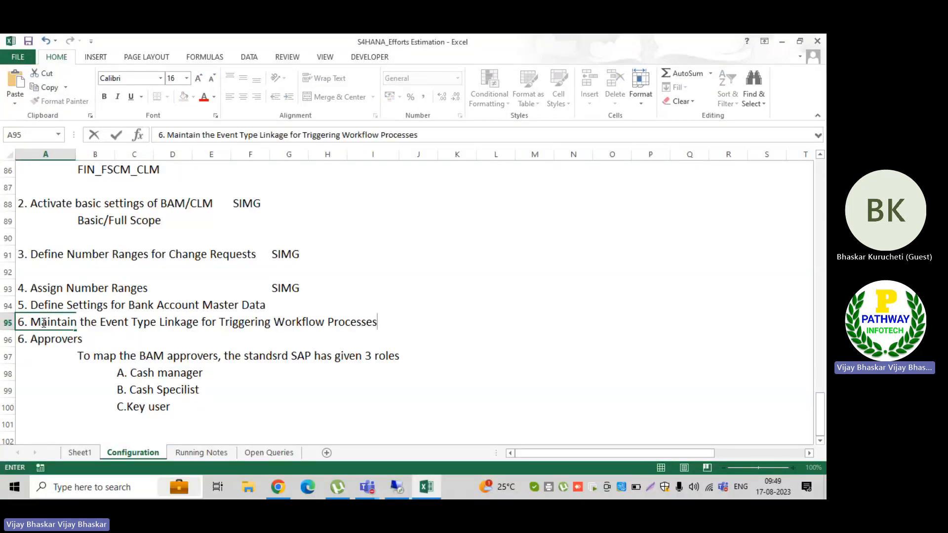
key("Return")
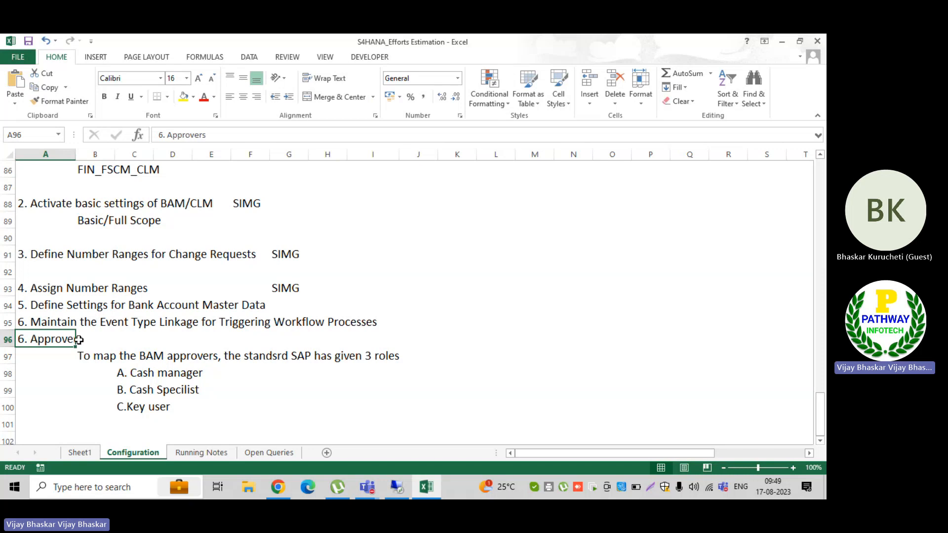
Switch to SAP and execute the Maintain the Event Type Linkage for Triggering Workflow Processes activity, displaying its locked data
key("alt+Tab")
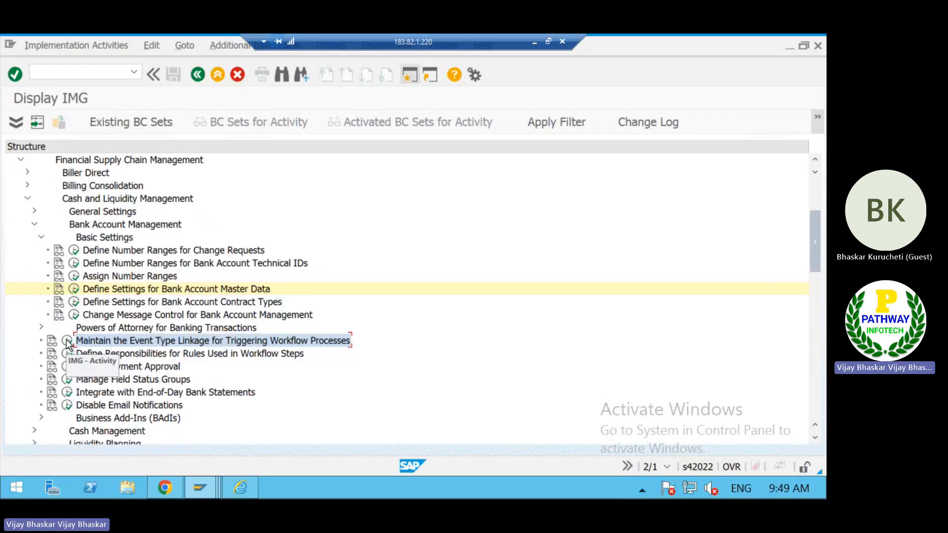
left_click(68, 341)
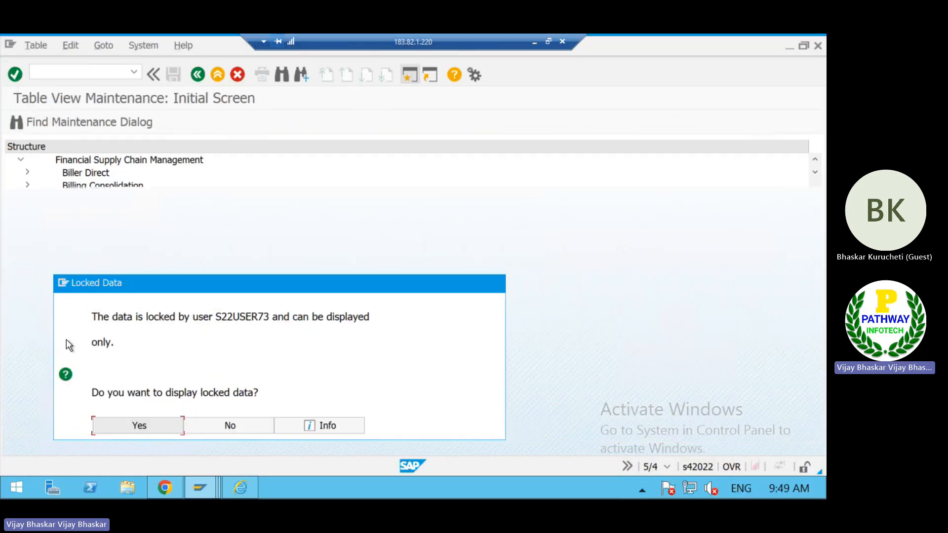
left_click(139, 425)
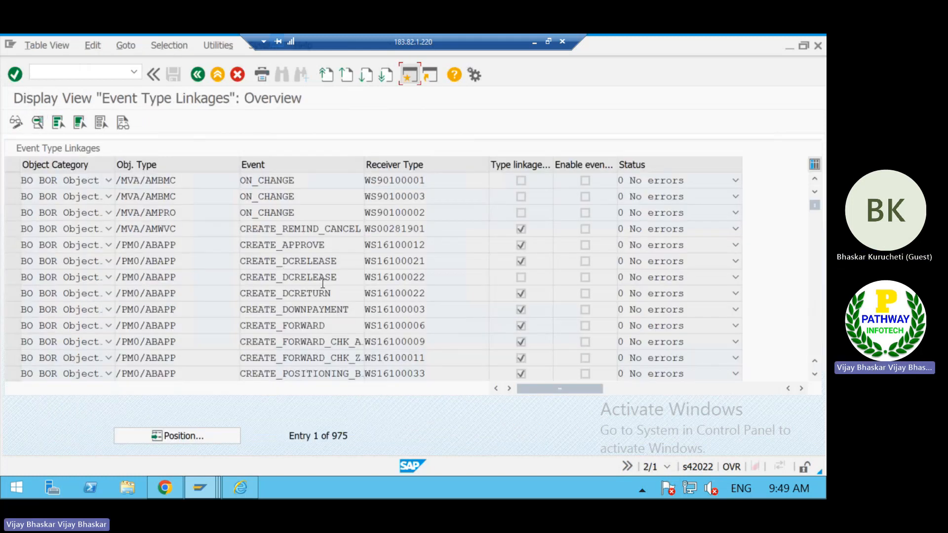
Look through the Event Type Linkages entries, examining their object types, events, receiver types and type linkage settings
scroll(211, 274, "down", 2)
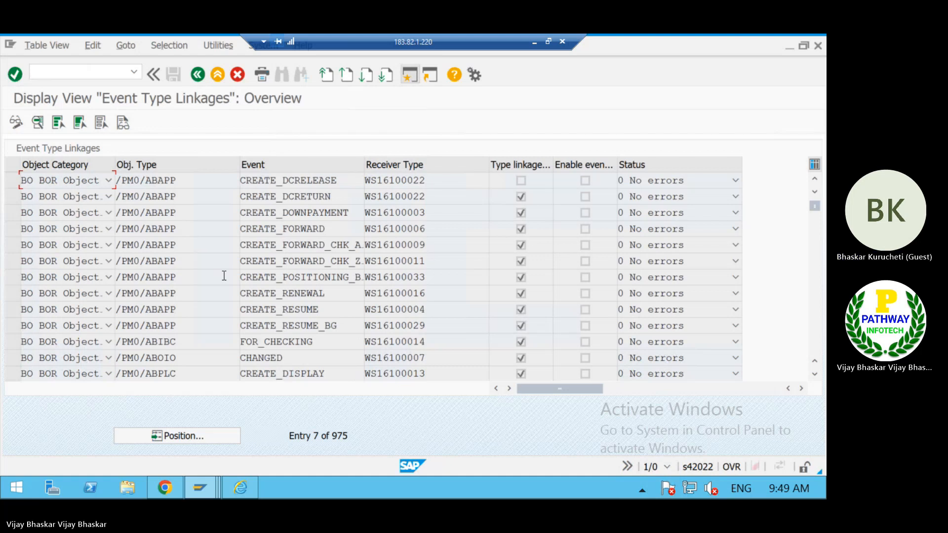
scroll(224, 276, "down", 4)
key("super")
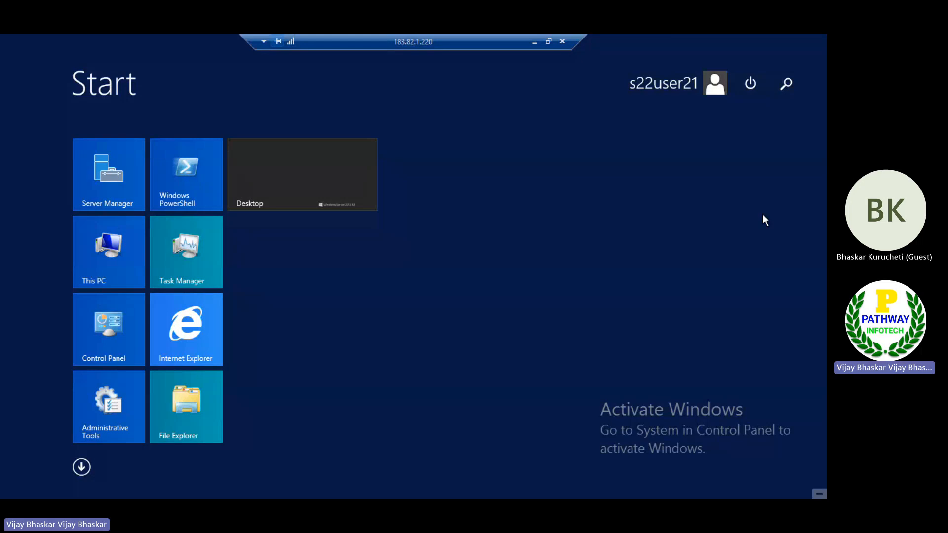
key("super")
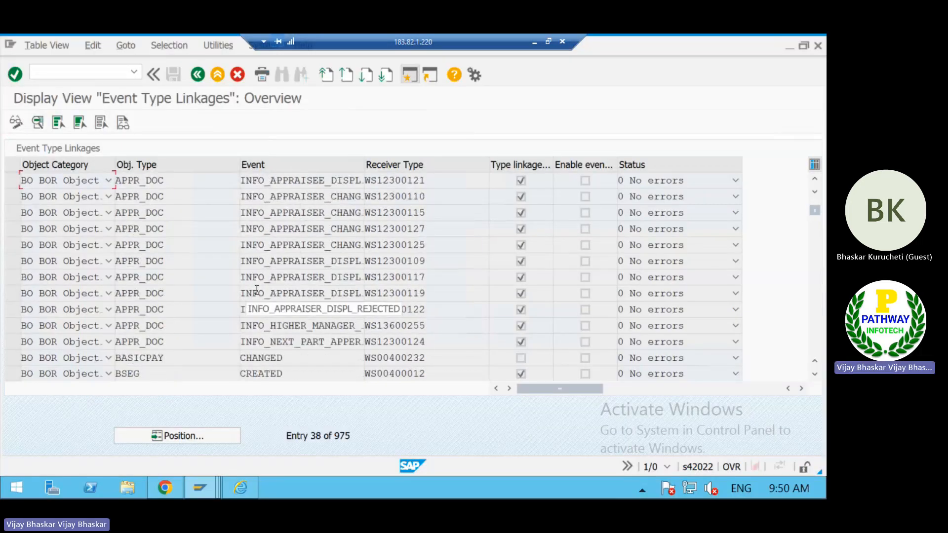
scroll(256, 291, "down", 12)
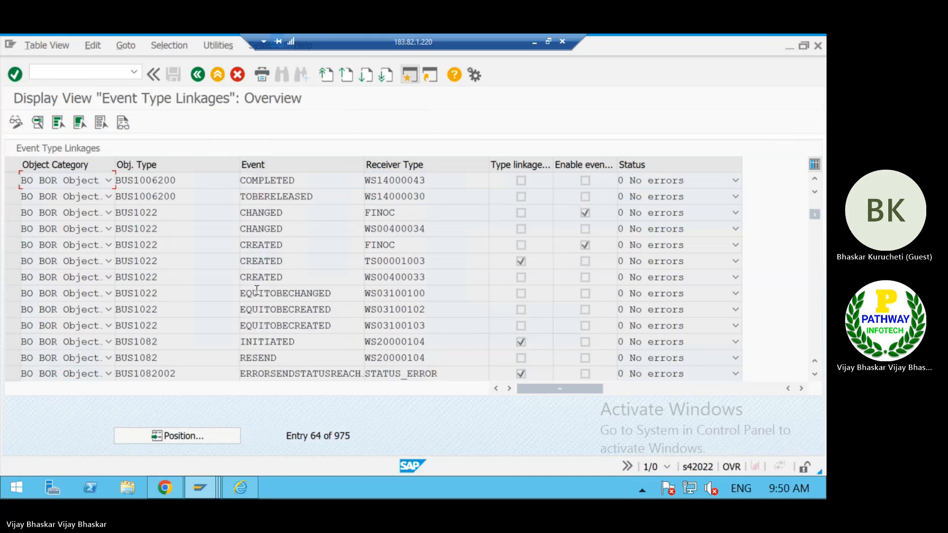
scroll(257, 290, "down", 20)
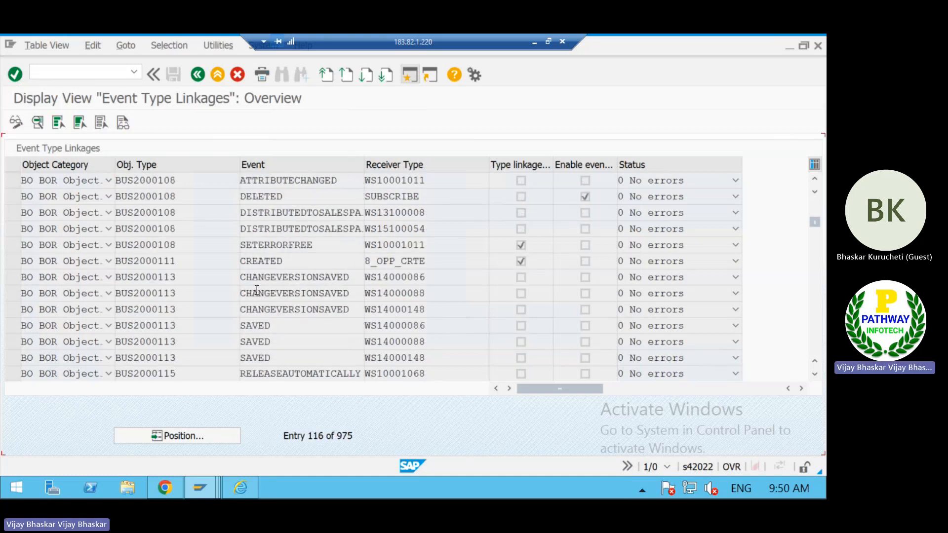
scroll(256, 293, "down", 16)
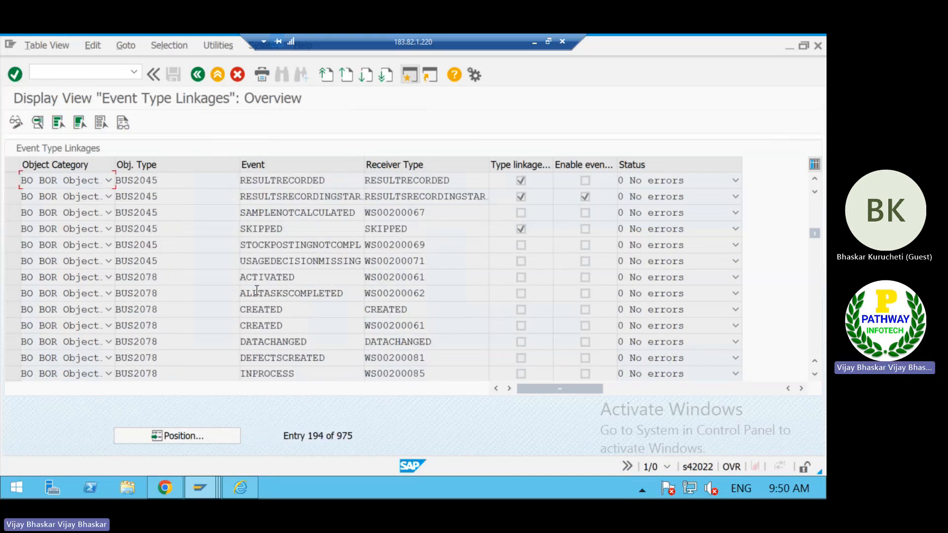
scroll(256, 291, "down", 4)
scroll(257, 290, "down", 20)
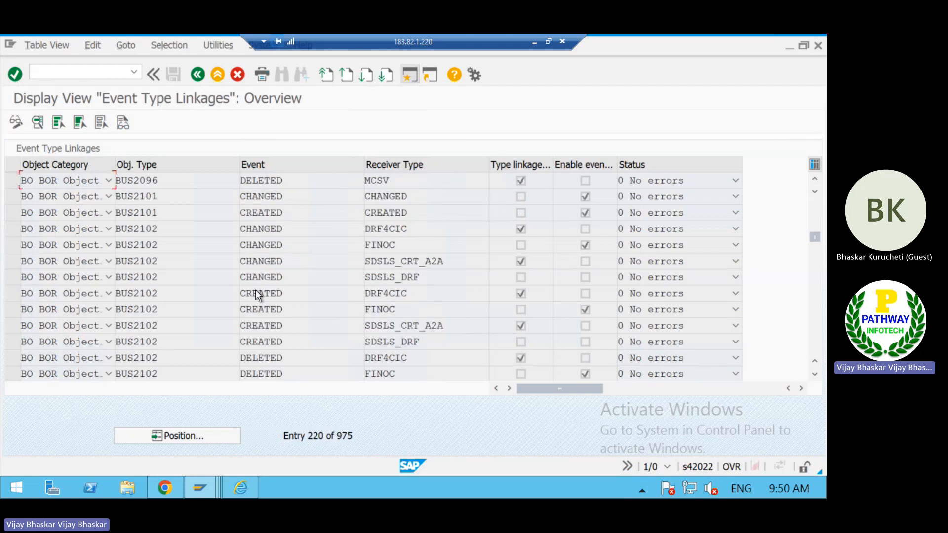
scroll(257, 290, "down", 12)
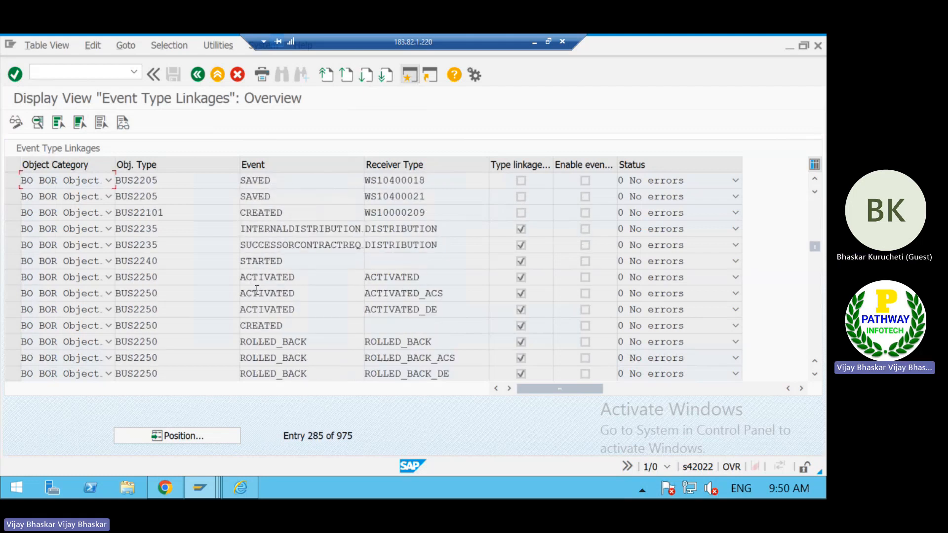
scroll(257, 290, "down", 4)
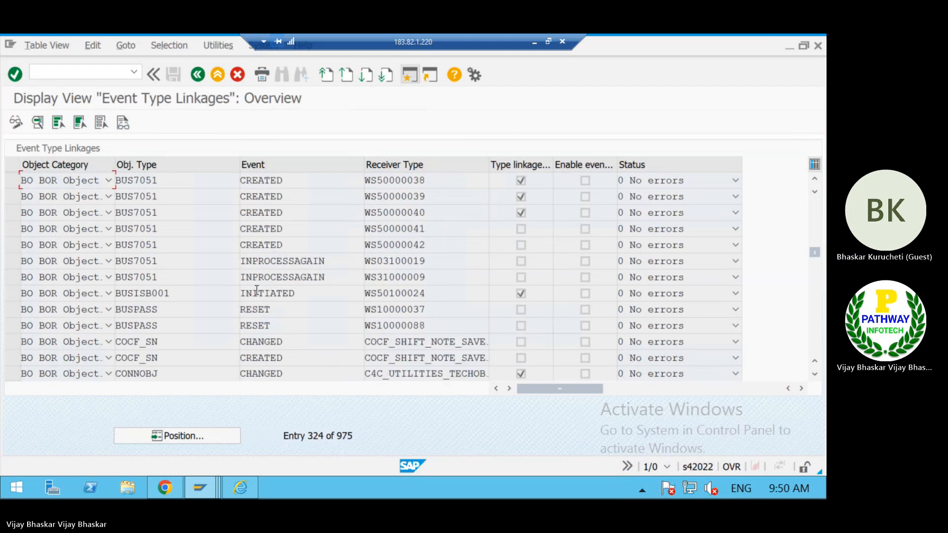
scroll(257, 290, "down", 4)
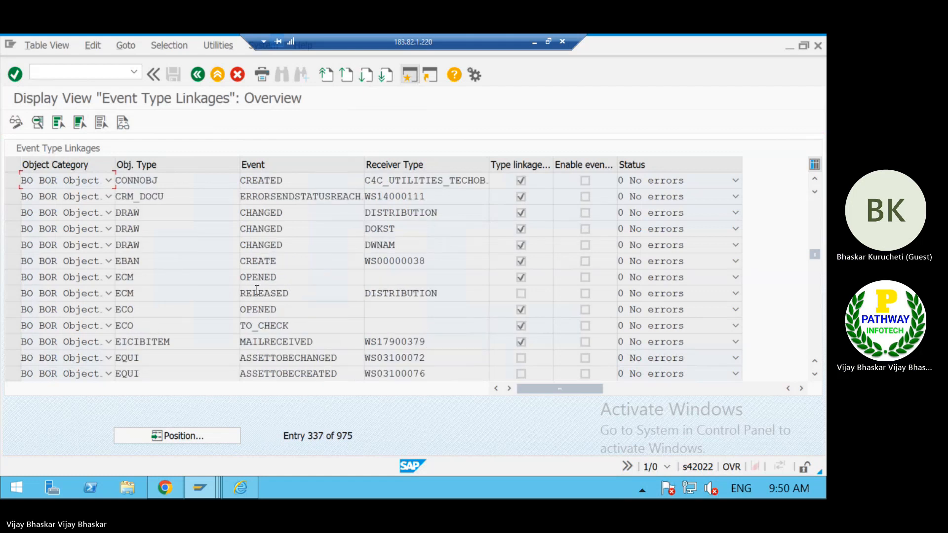
scroll(257, 290, "down", 4)
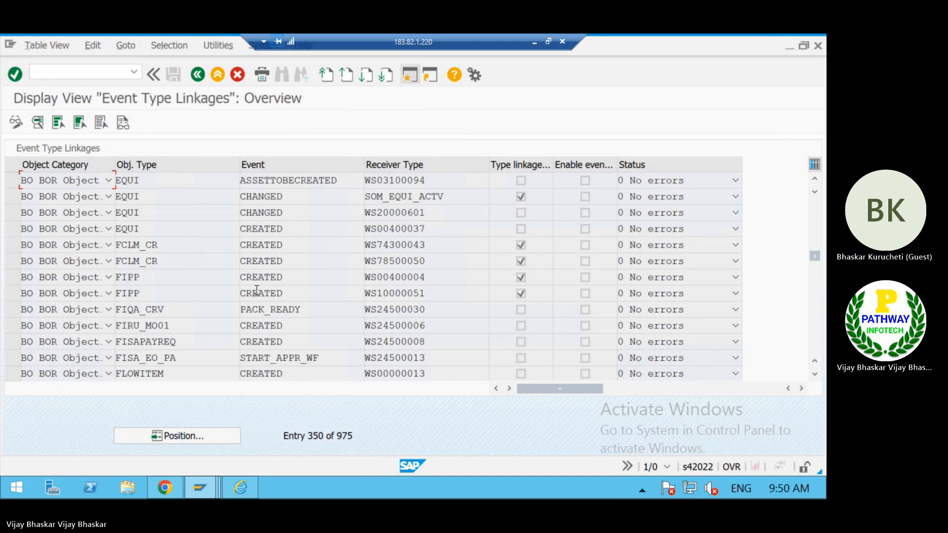
scroll(257, 290, "down", 4)
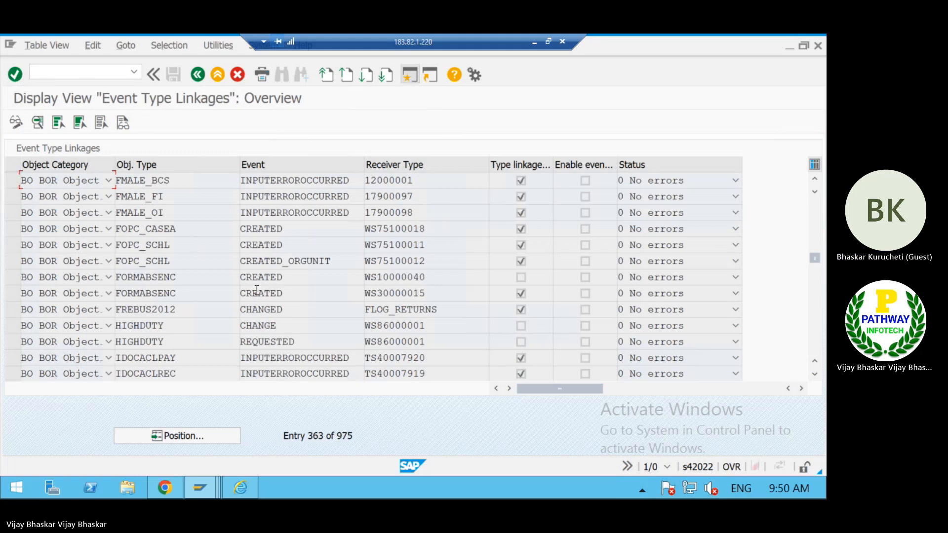
scroll(258, 295, "down", 4)
scroll(256, 292, "down", 4)
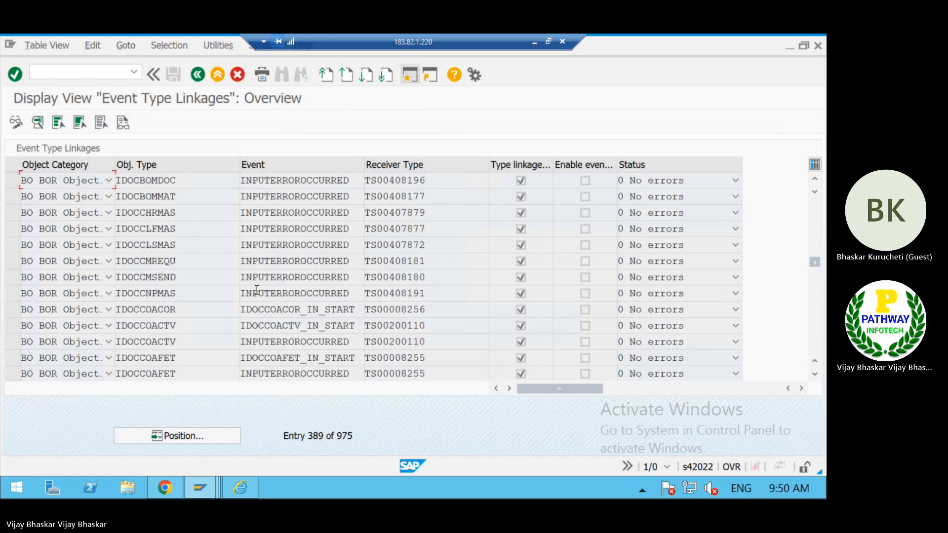
scroll(257, 290, "down", 20)
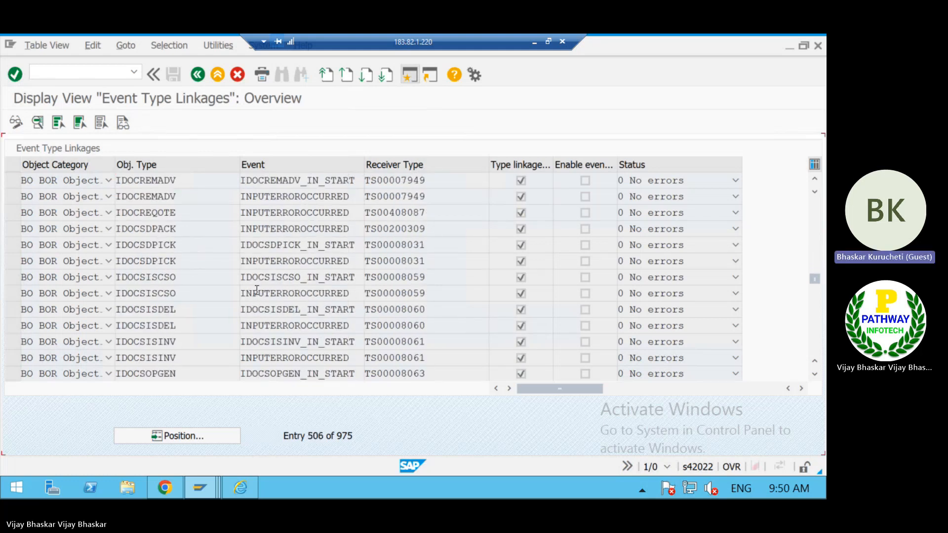
scroll(256, 289, "down", 20)
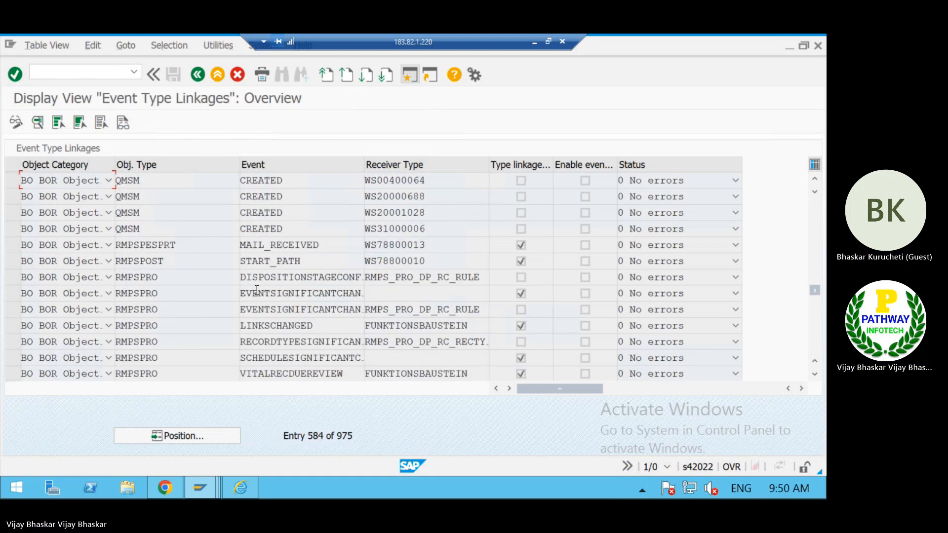
scroll(257, 289, "up", 4)
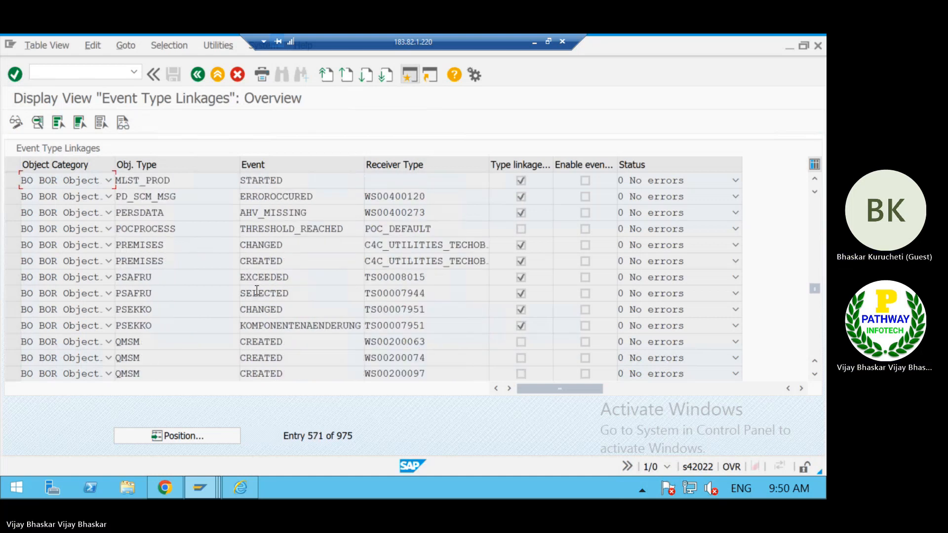
scroll(256, 290, "up", 4)
scroll(256, 289, "down", 4)
scroll(256, 289, "down", 8)
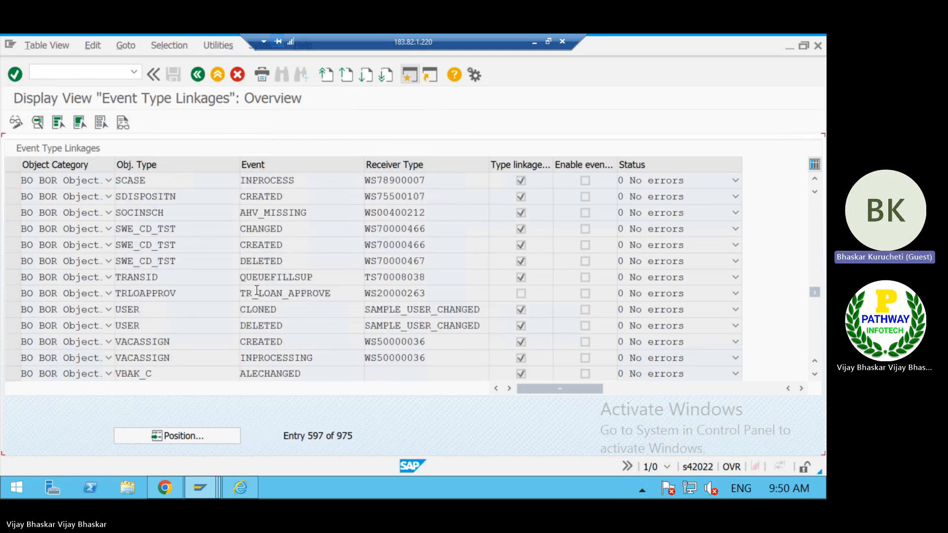
scroll(256, 289, "down", 4)
scroll(256, 289, "down", 8)
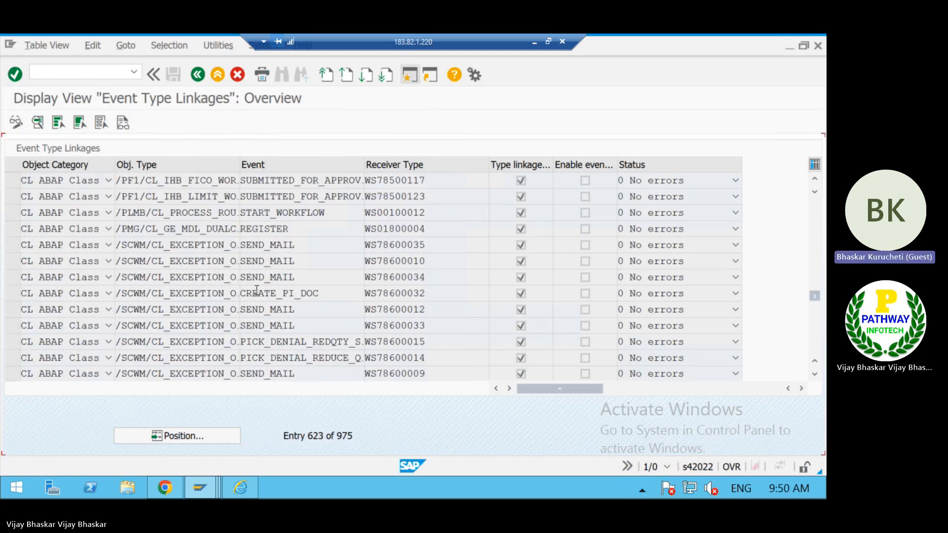
scroll(257, 289, "down", 4)
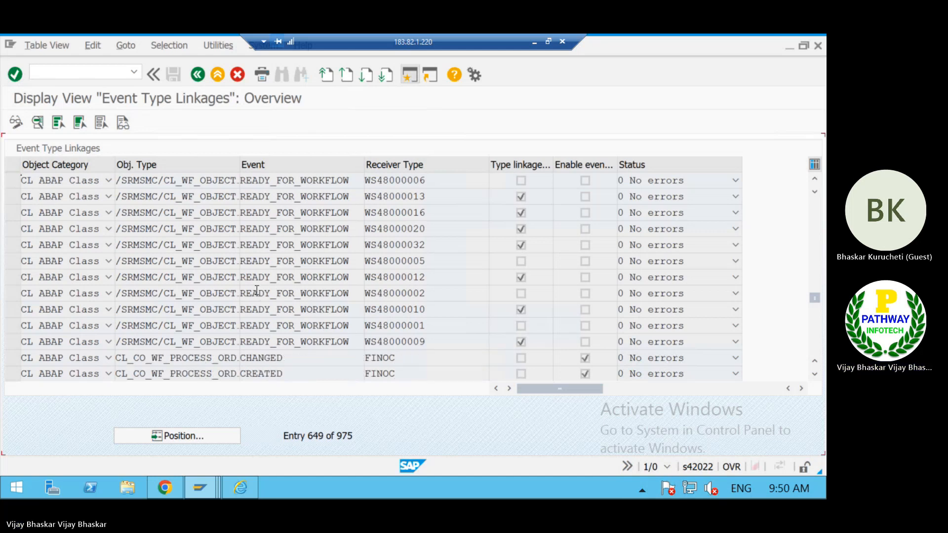
scroll(256, 290, "down", 20)
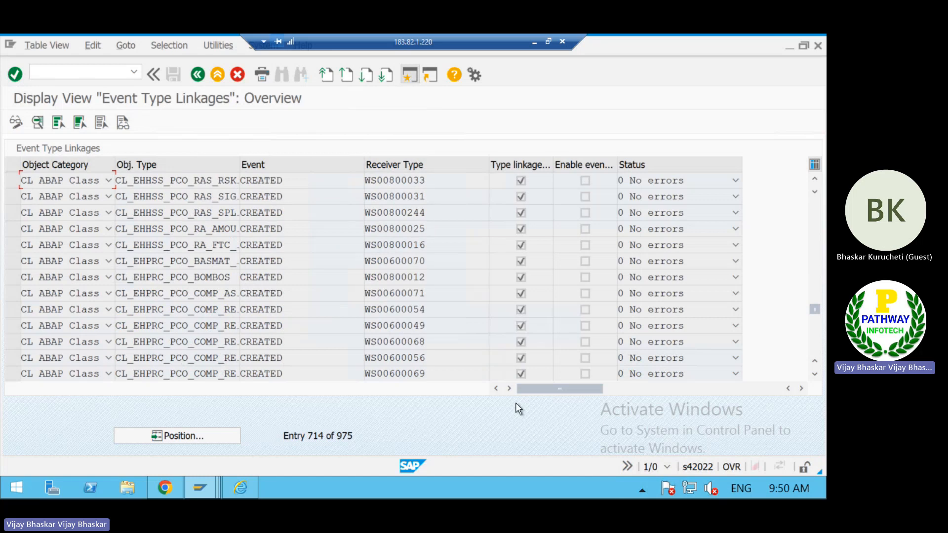
left_click_drag(815, 310, 810, 225)
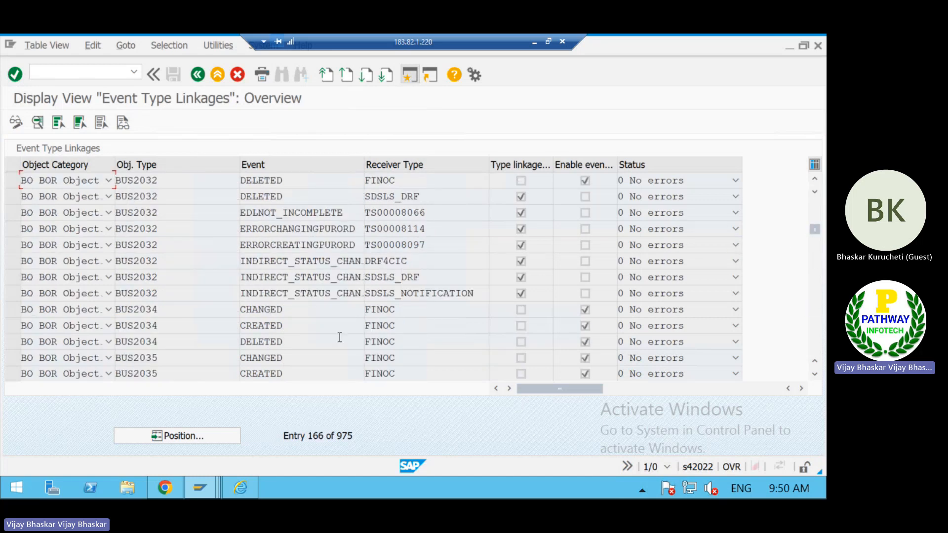
scroll(339, 328, "down", 2)
scroll(338, 328, "down", 20)
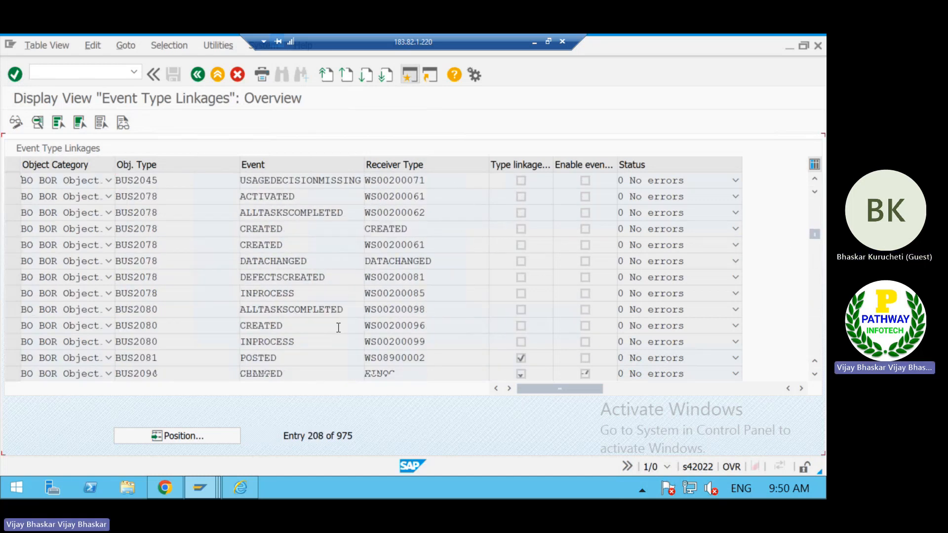
scroll(337, 327, "down", 10)
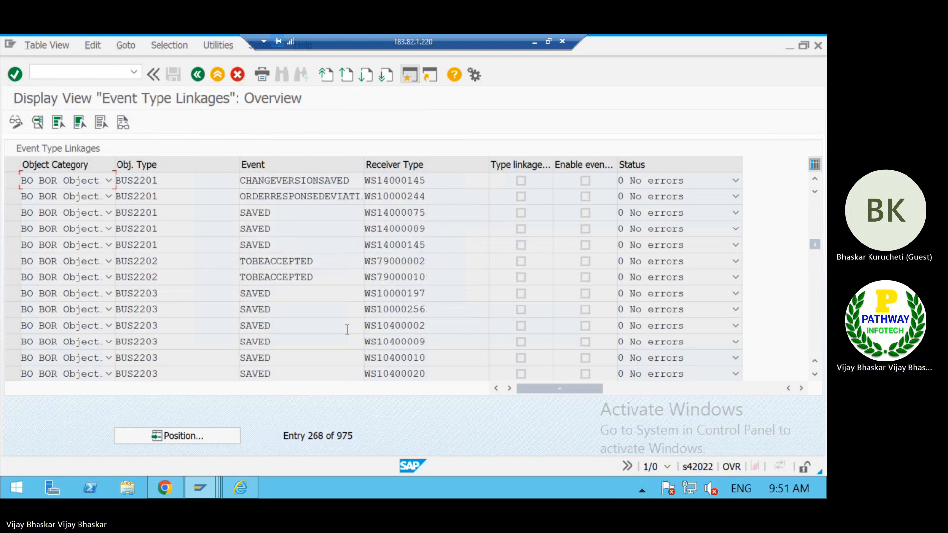
scroll(347, 330, "down", 4)
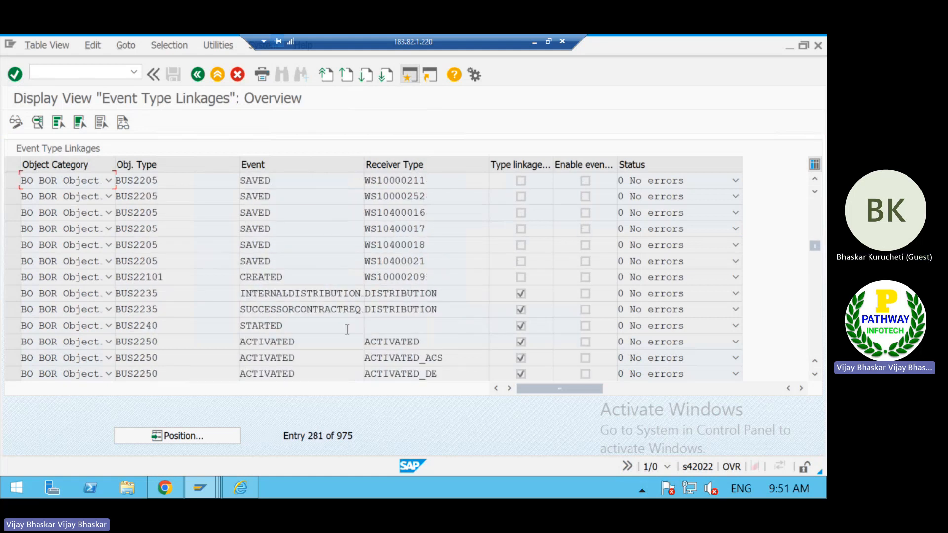
scroll(347, 329, "down", 4)
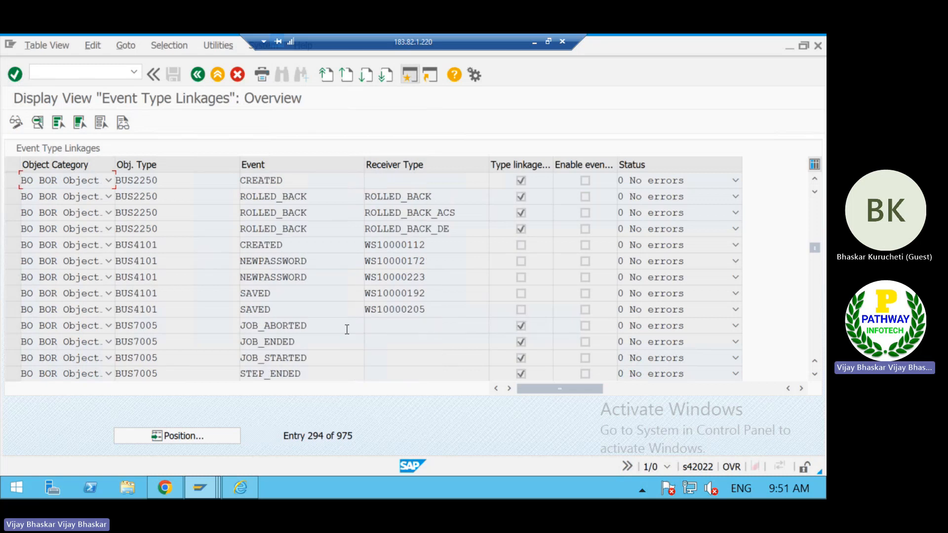
Find and select the two FCLM_CR entries for event CREATED with receiver types WS74300043 and WS78500050
scroll(347, 329, "down", 8)
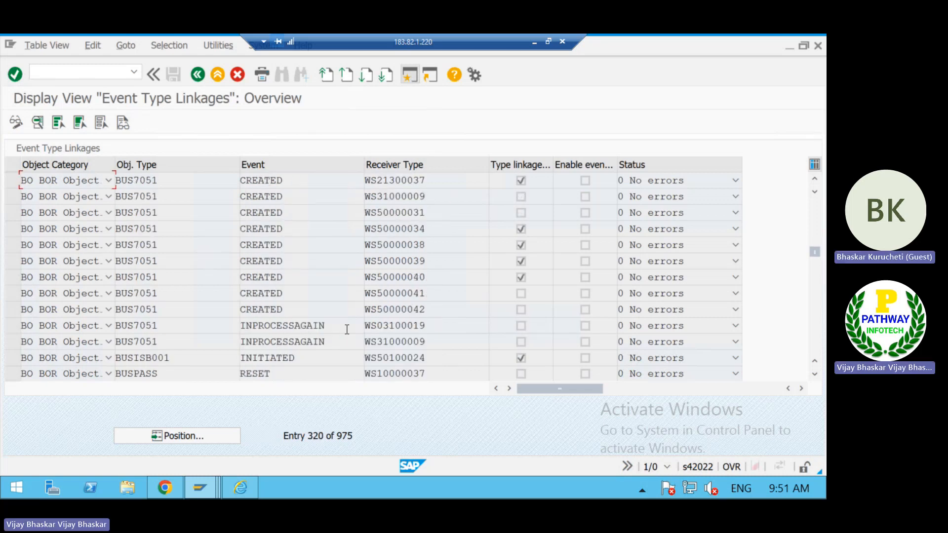
scroll(347, 329, "down", 4)
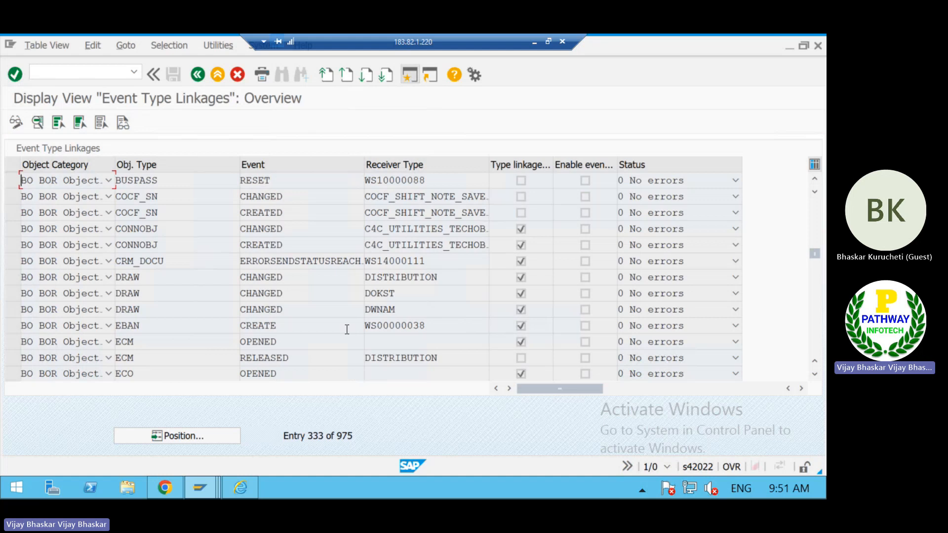
scroll(347, 329, "down", 4)
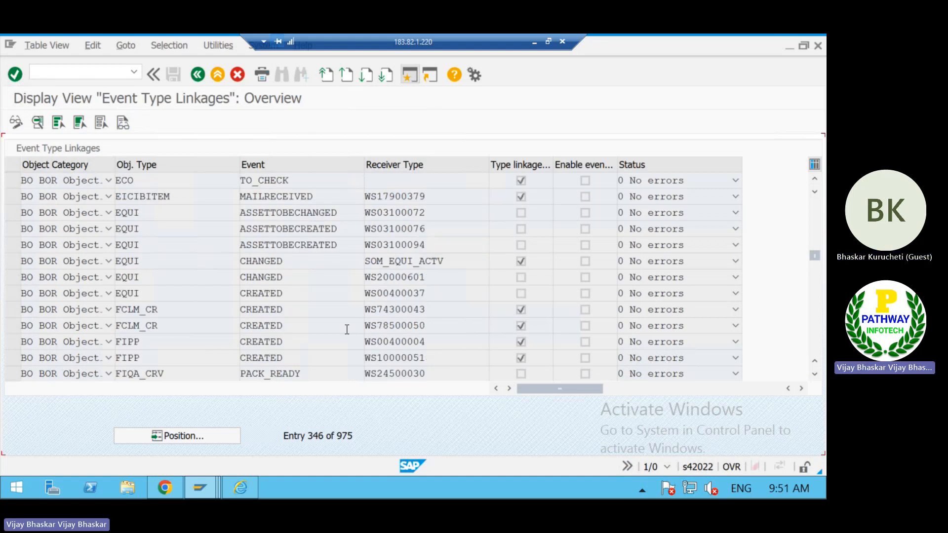
scroll(347, 329, "down", 3)
scroll(348, 329, "up", 3)
left_click(13, 310)
left_click(13, 326)
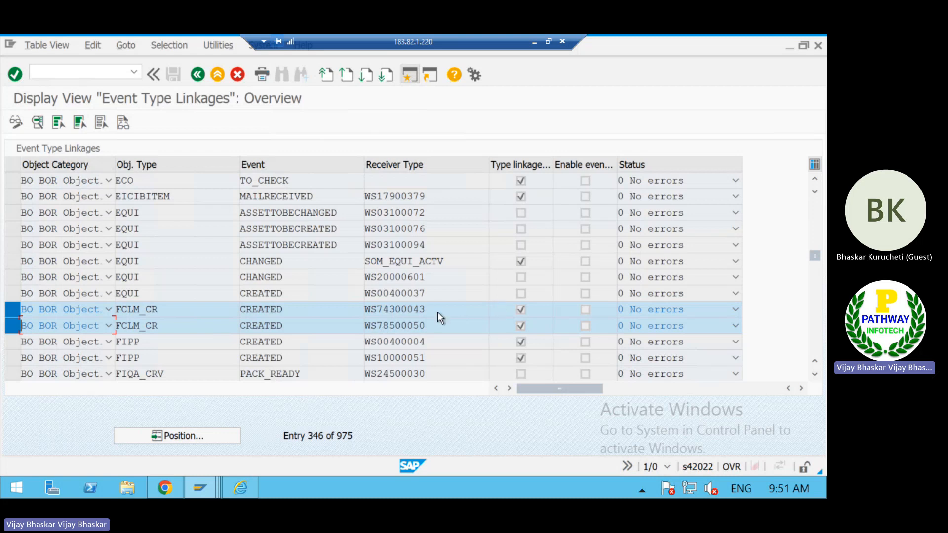
scroll(439, 312, "down", 2)
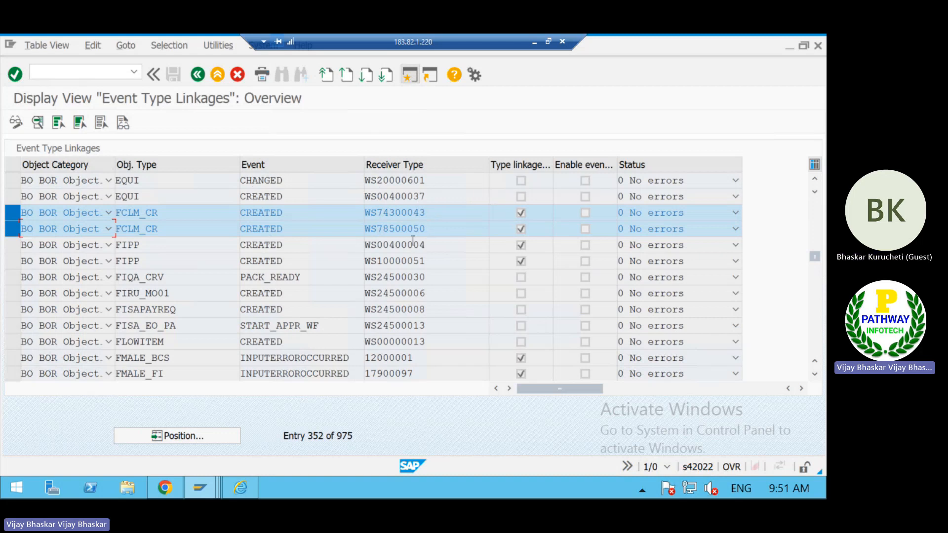
left_click_drag(446, 232, 371, 218)
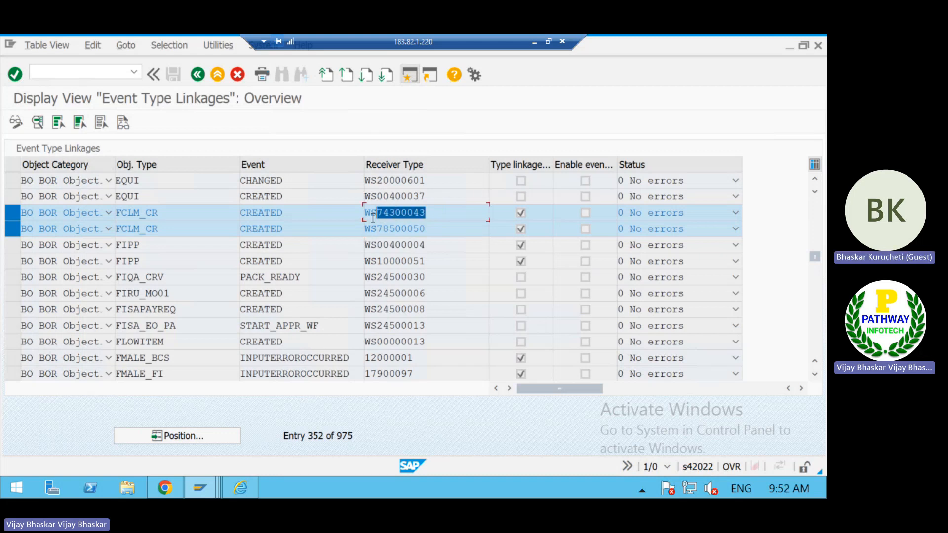
left_click(370, 217)
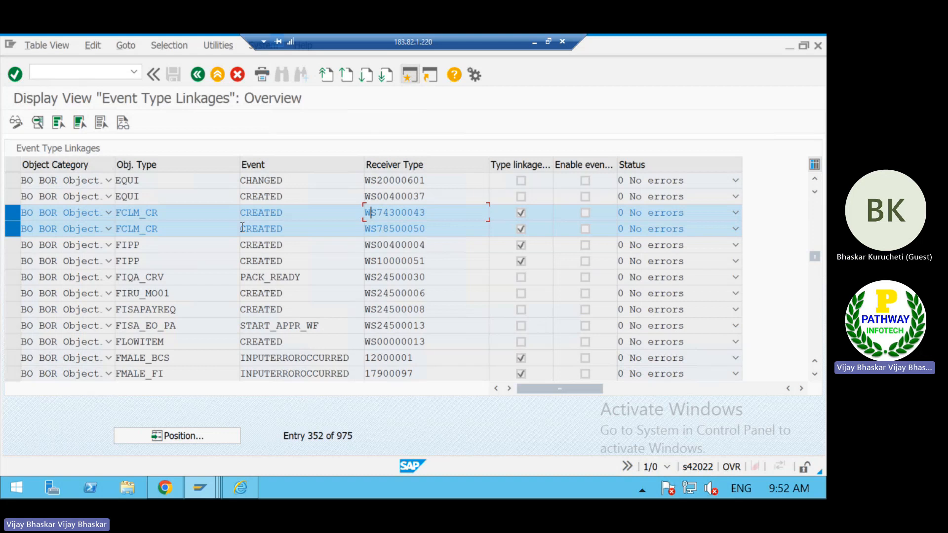
Capture the Event Type Linkages overview, frame the two FCLM_CR entries with a red rectangle, and copy the screenshot
left_click(548, 42)
key("super+shift+s")
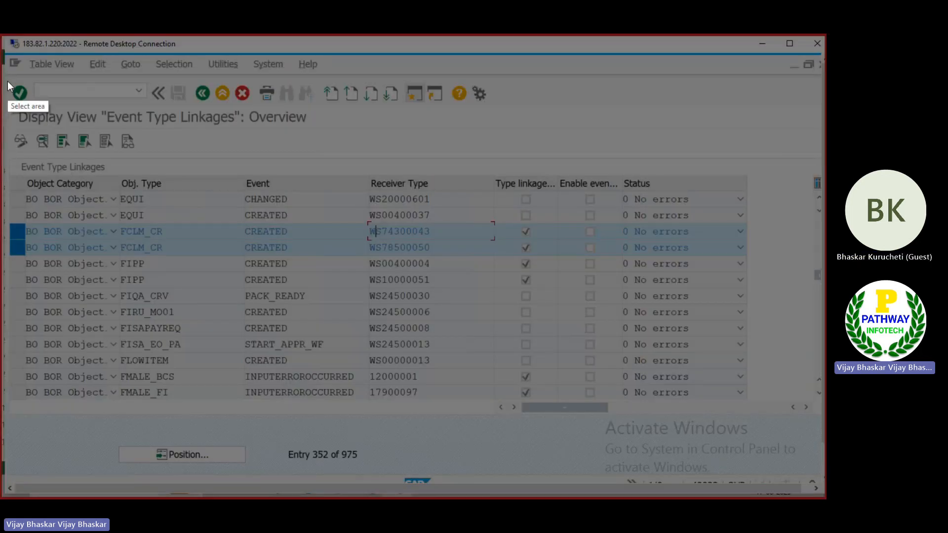
left_click_drag(3, 101, 754, 280)
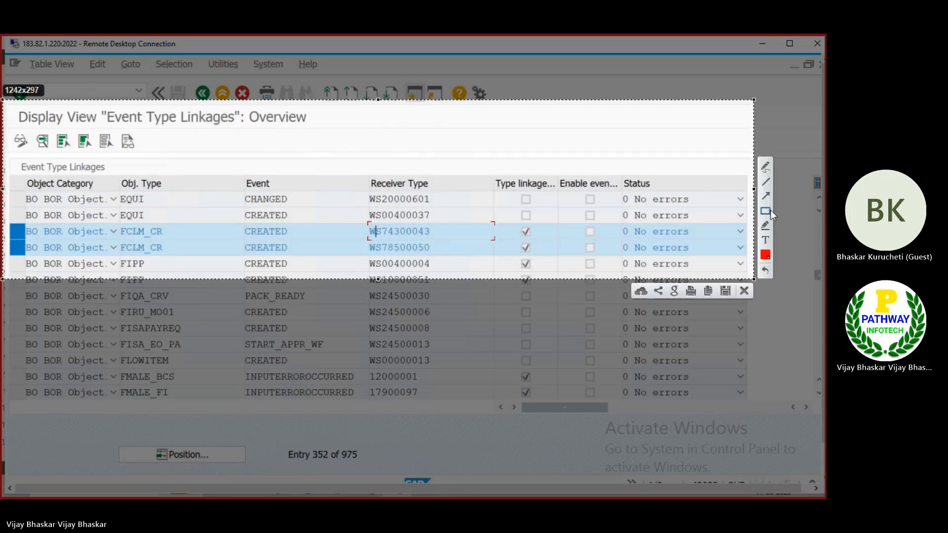
left_click(766, 211)
mouse_move(7, 222)
left_mouse_down()
mouse_move(336, 258)
mouse_move(748, 255)
left_mouse_up()
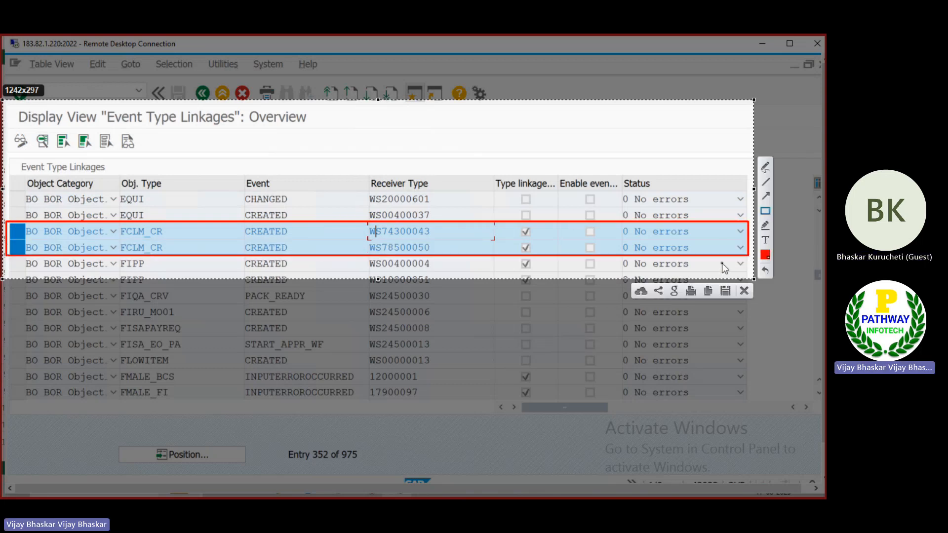
left_click(707, 289)
Switch to the Excel workbook and paste the screenshot below the approver roles, starting near row 101
left_click(763, 44)
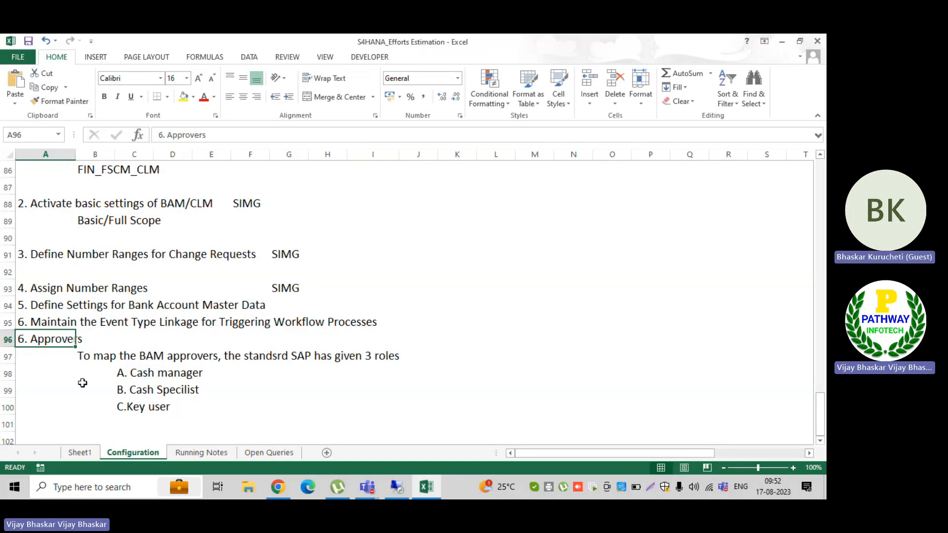
left_click(87, 436)
key("ctrl+v")
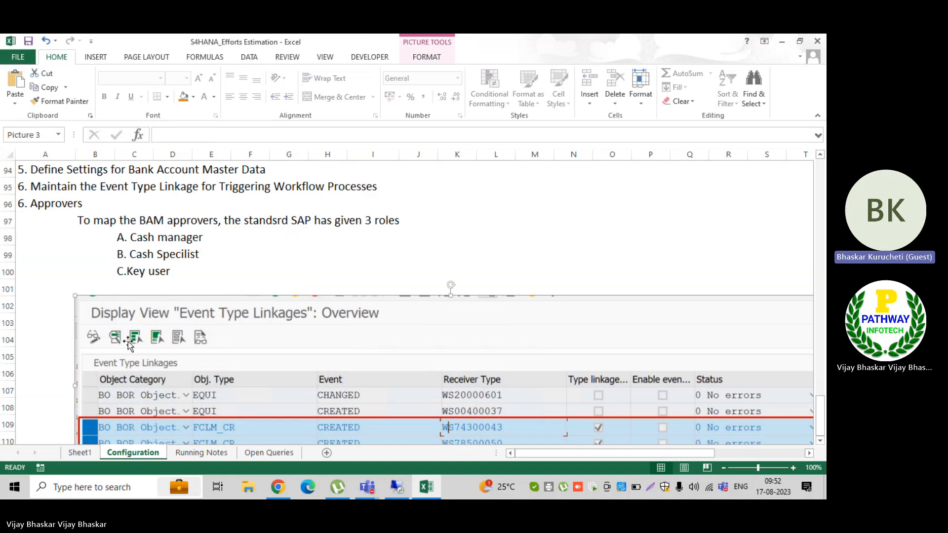
left_click_drag(130, 344, 100, 331)
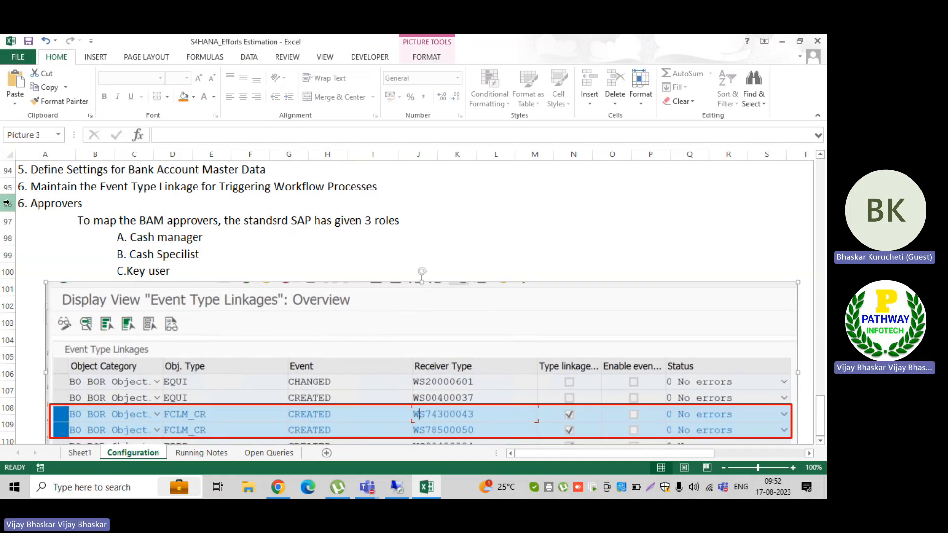
Try to delete the Approvers section in rows 96 to 100, and undo the deletion
left_click_drag(7, 204, 7, 271)
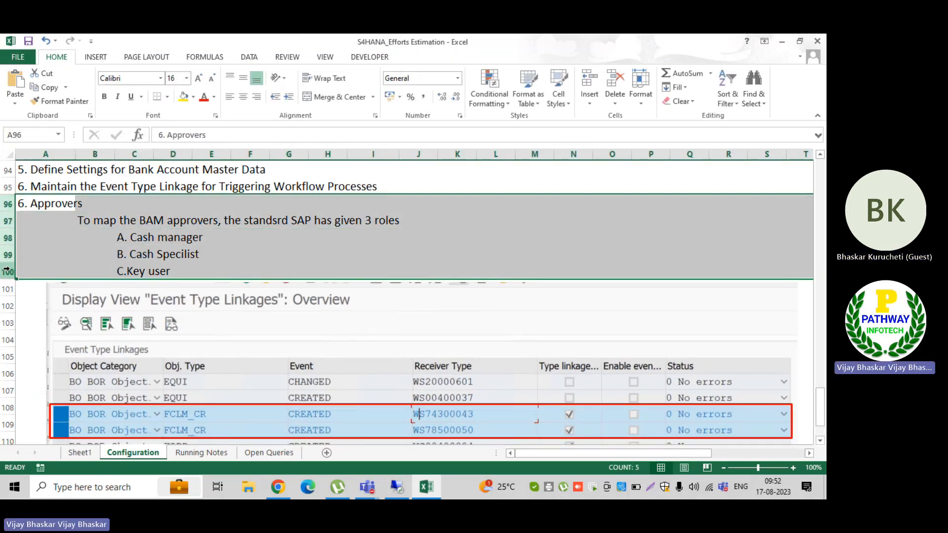
right_click(14, 238)
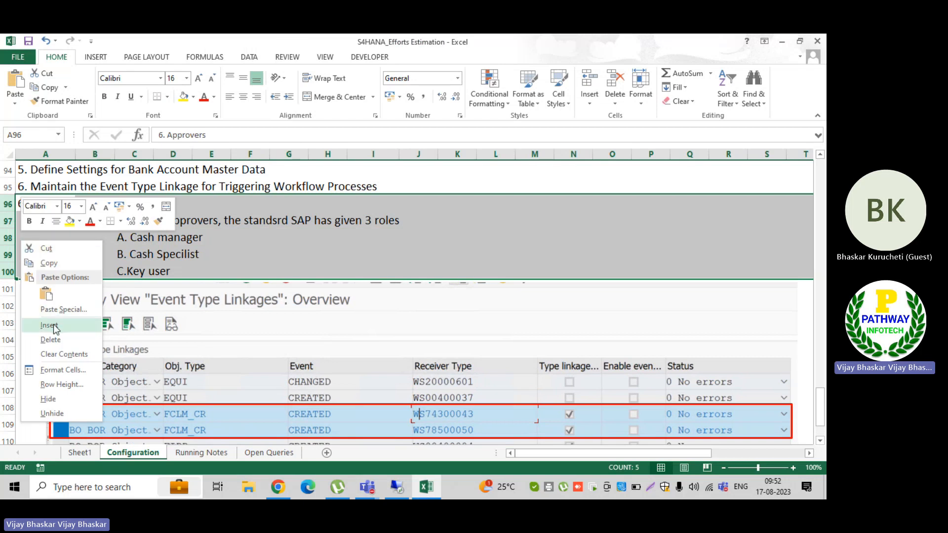
left_click(50, 340)
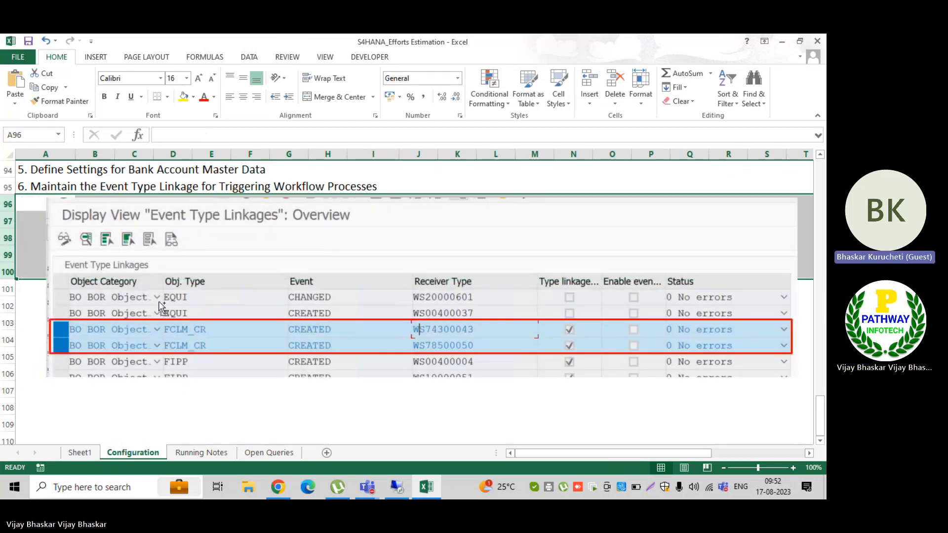
key("ctrl+z")
Cut the Approvers rows 96 to 100, insert them at row 113 below the screenshot, and nudge the screenshot into place under step 6
right_click(6, 209)
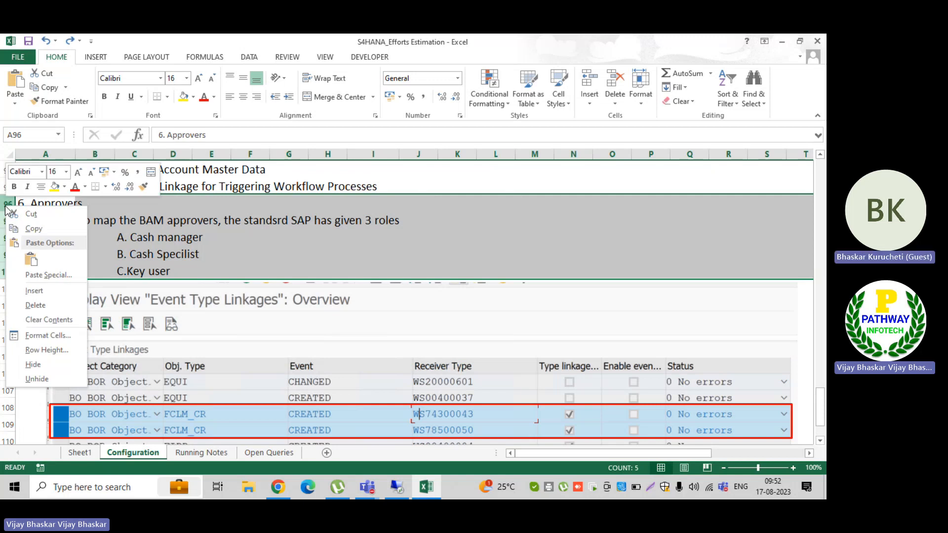
left_click(39, 218)
scroll(70, 278, "down", 3)
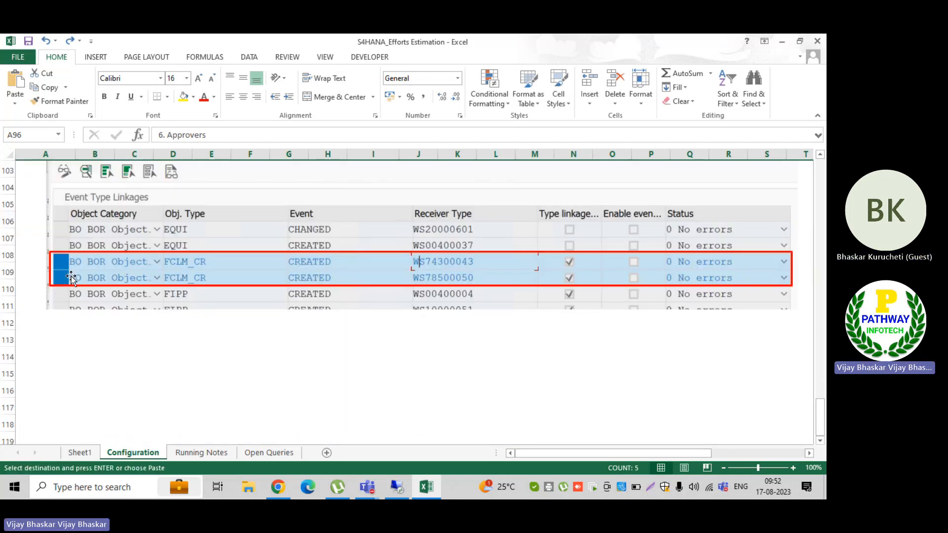
left_click(7, 340)
right_click(7, 340)
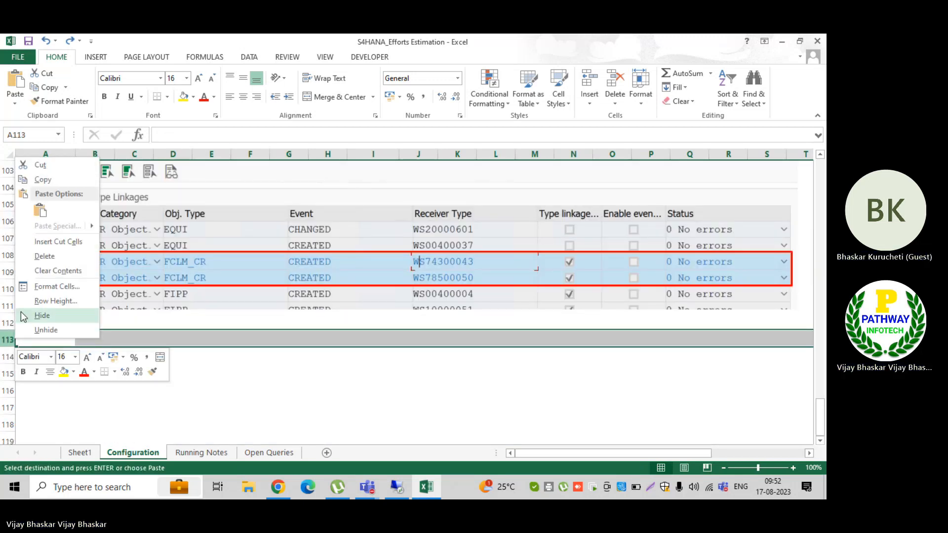
left_click(52, 242)
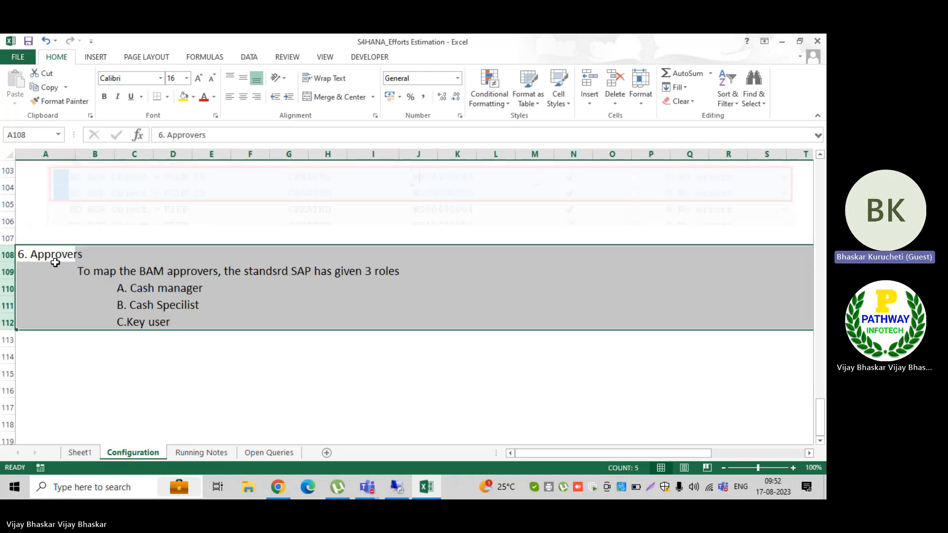
left_click(87, 338)
scroll(97, 340, "up", 3)
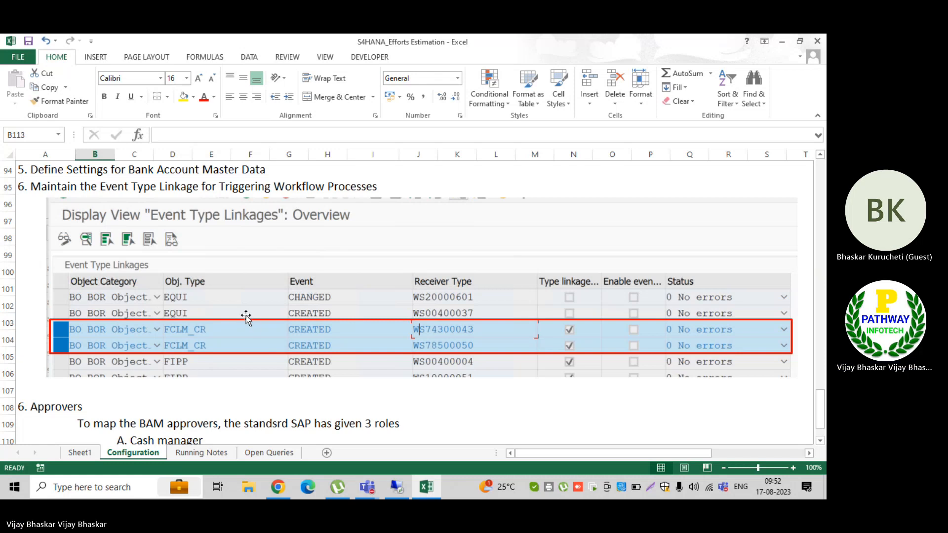
left_click_drag(246, 316, 241, 315)
Start a note in cell B107: "Note: Form the above 2 events, we have to map only one which is WS74300050"
left_click(85, 391)
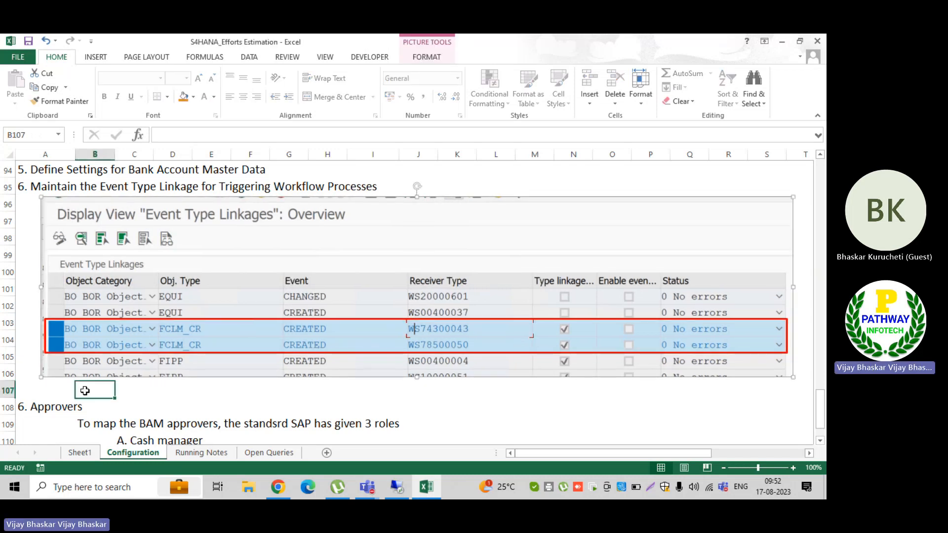
type("Note")
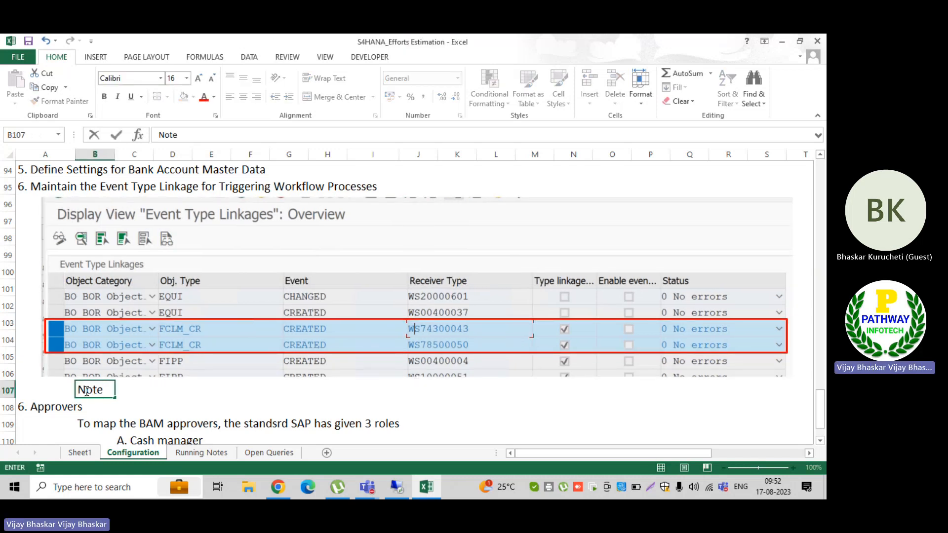
type(": Form the above 2 ")
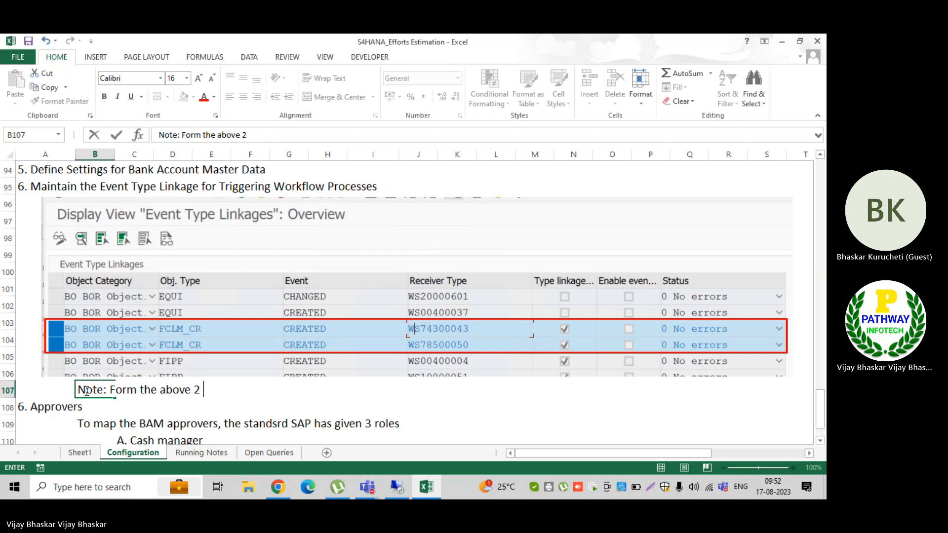
type("events,")
type(" we have")
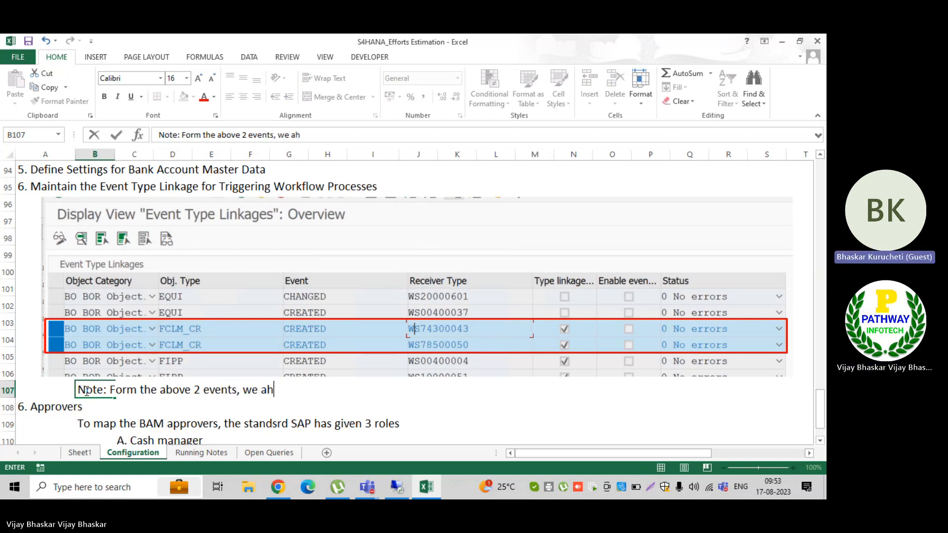
type(" to map")
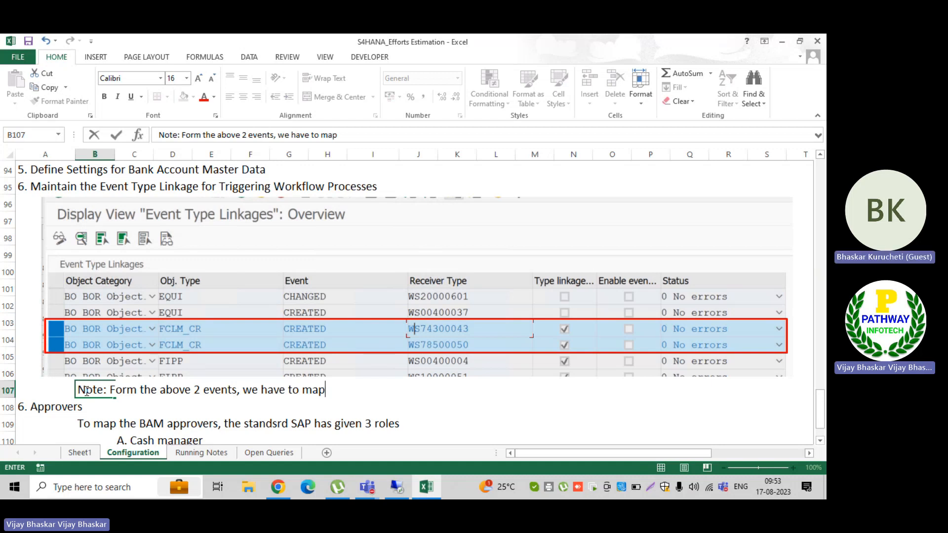
type(" on")
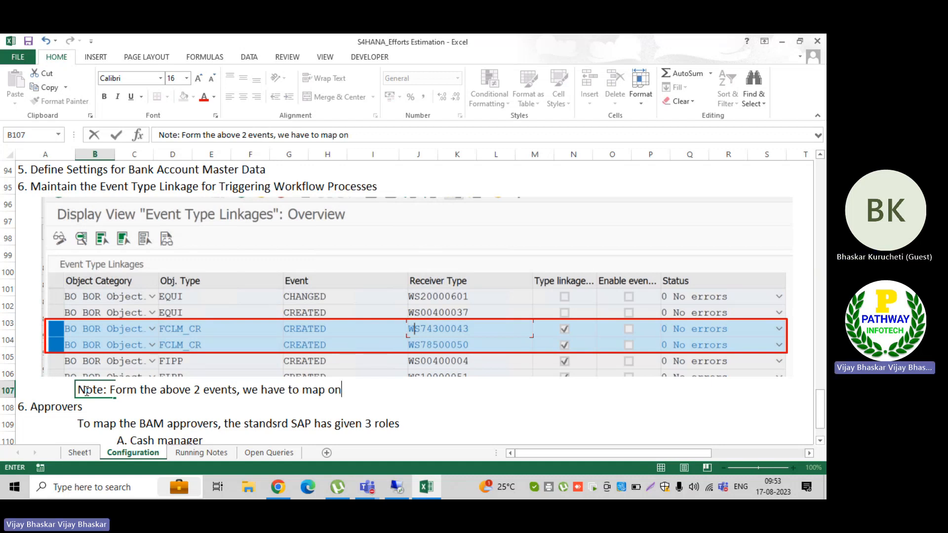
type("ly one which")
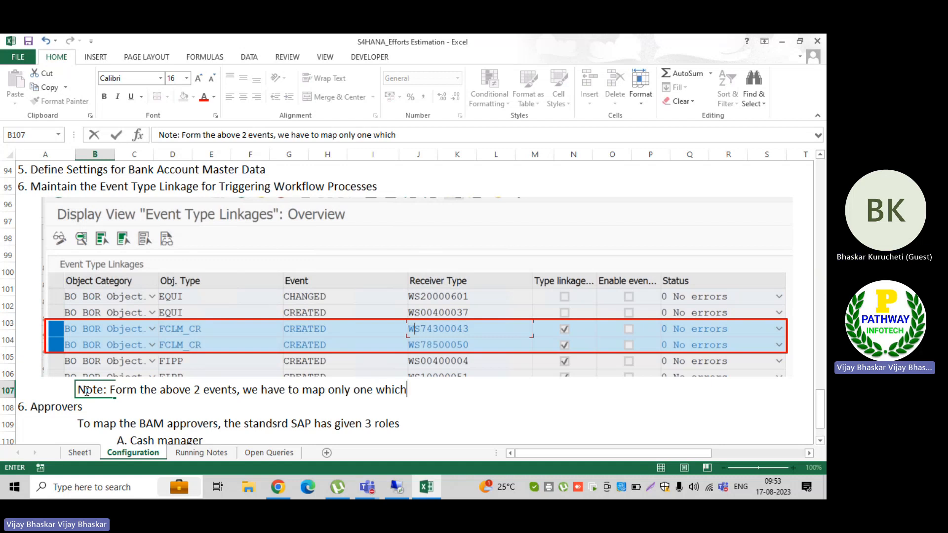
type(" is WS743000")
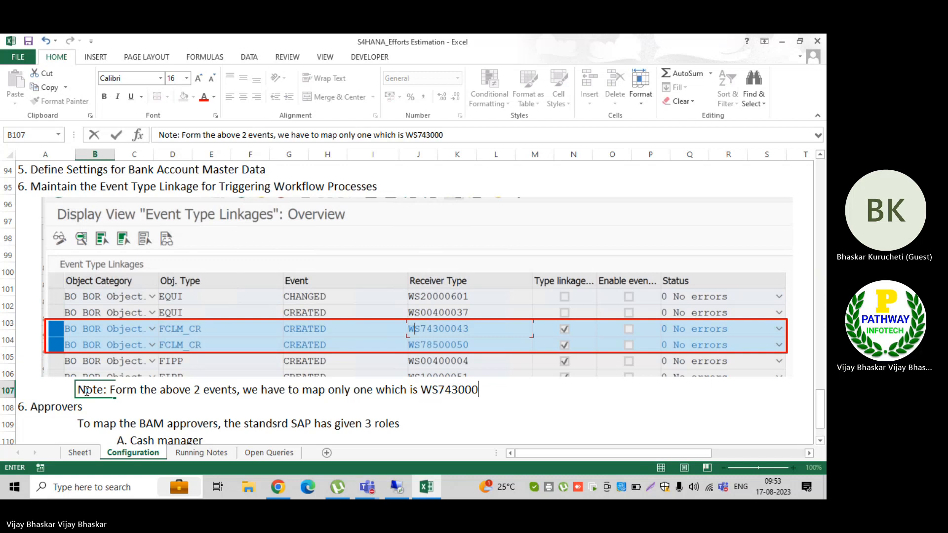
type("50")
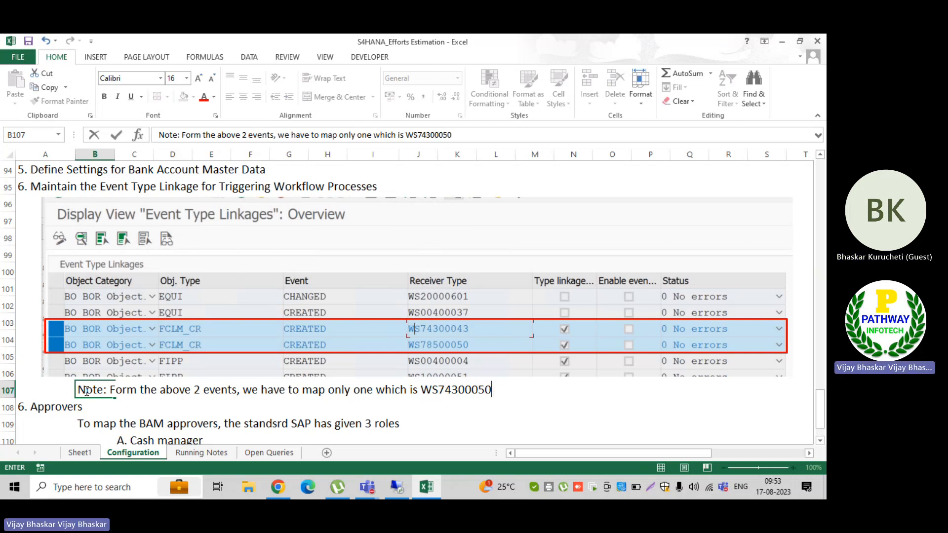
Complete the note in cell B107 with "(If we activate both functions, the system will thorugh the error)"
type(" (")
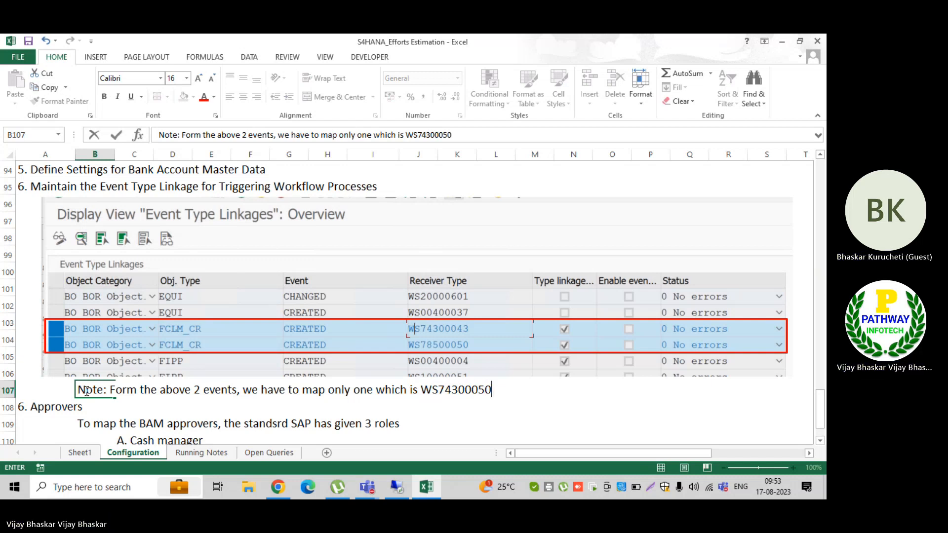
type("If we a")
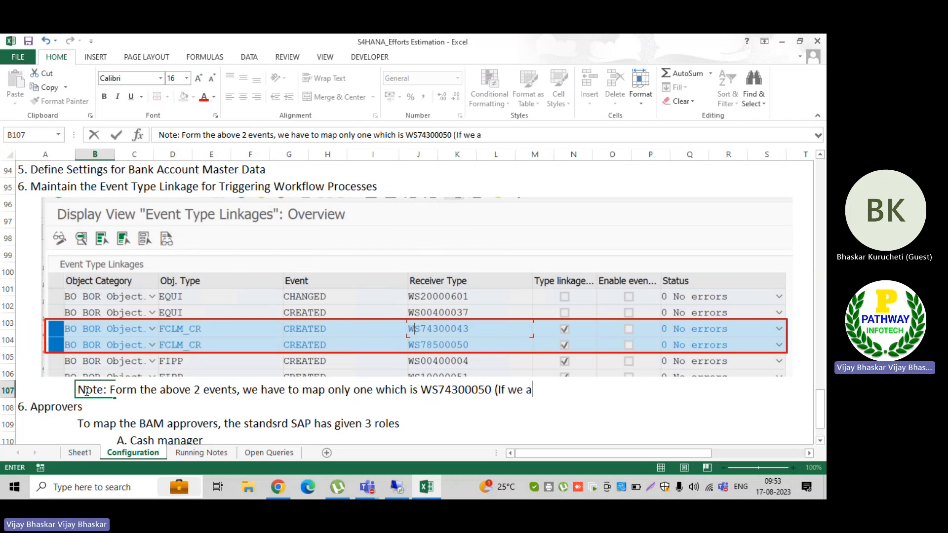
type("ctivate not")
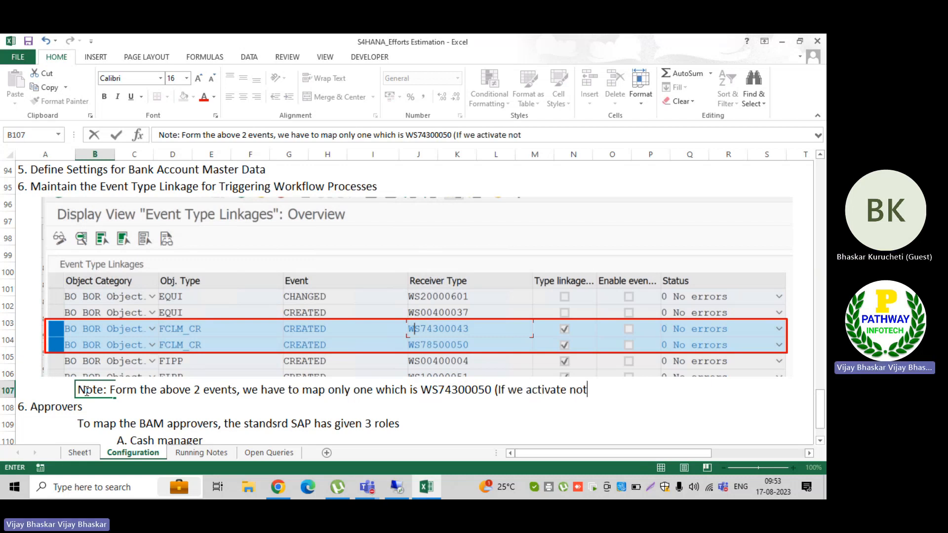
key("BackSpace")
key("BackSpace")
key("BackSpace")
type("both functions")
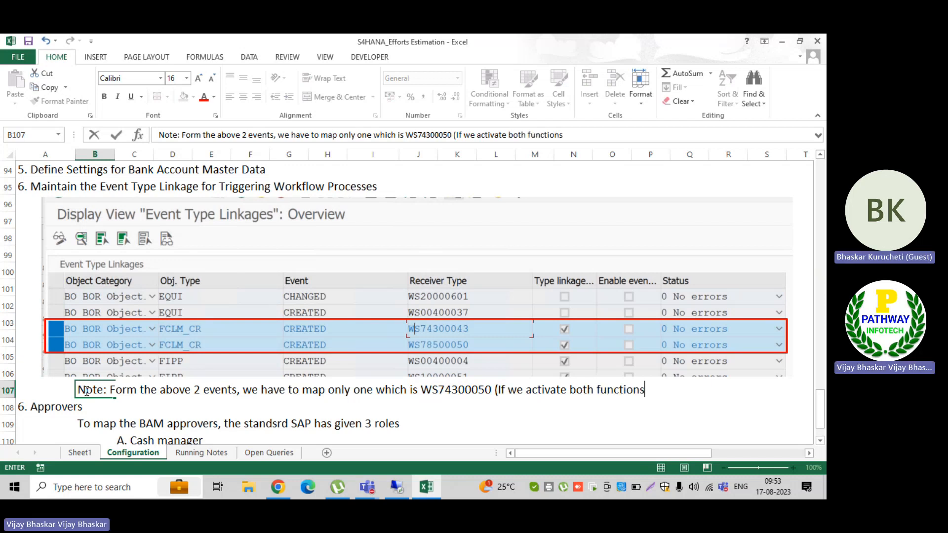
type(", the system will")
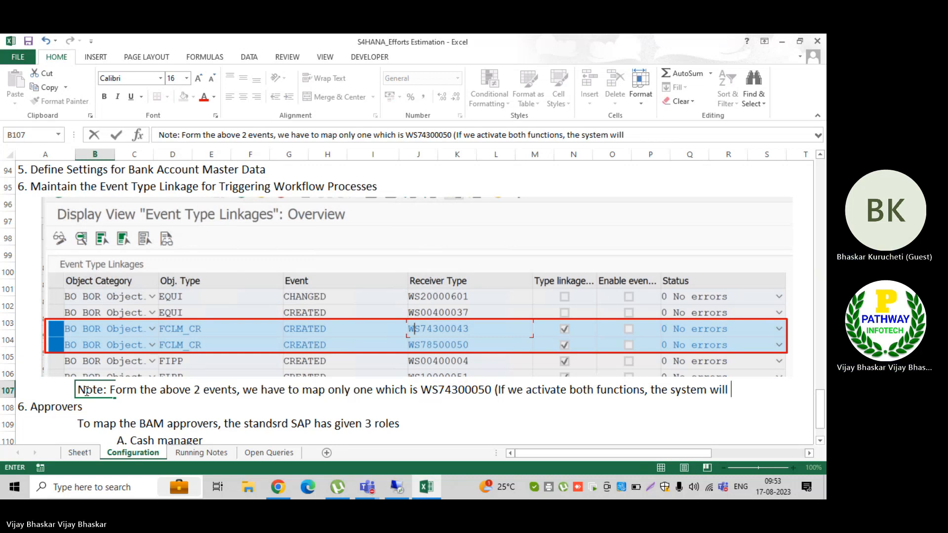
type(" thorugh the e")
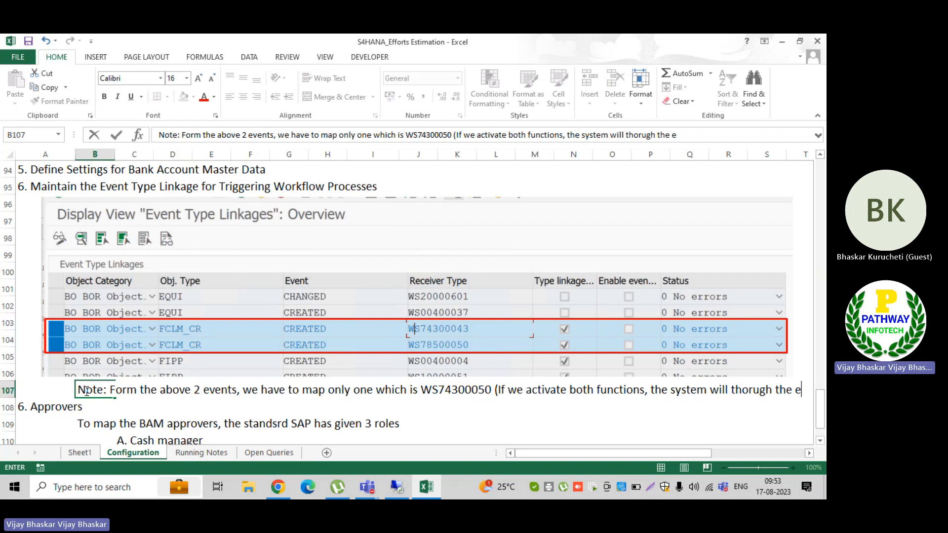
type("rror)")
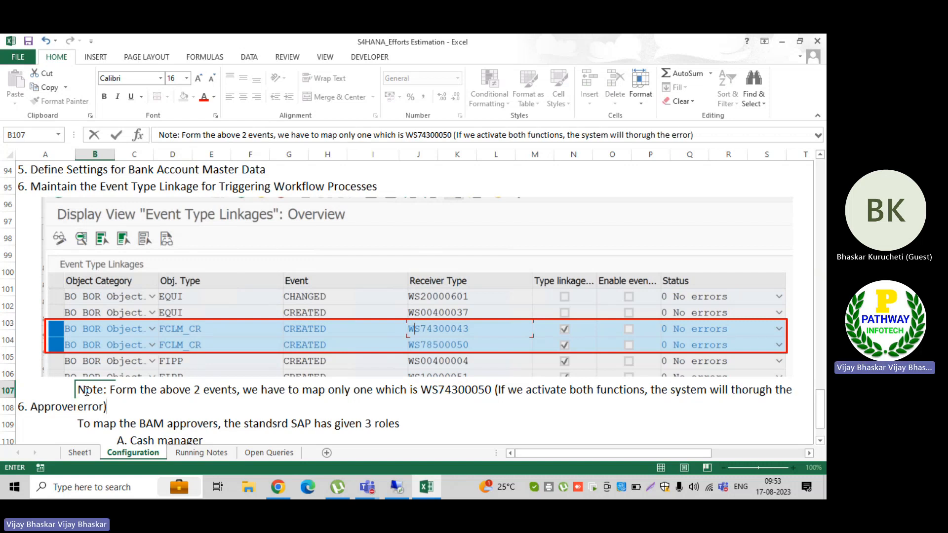
key("Return")
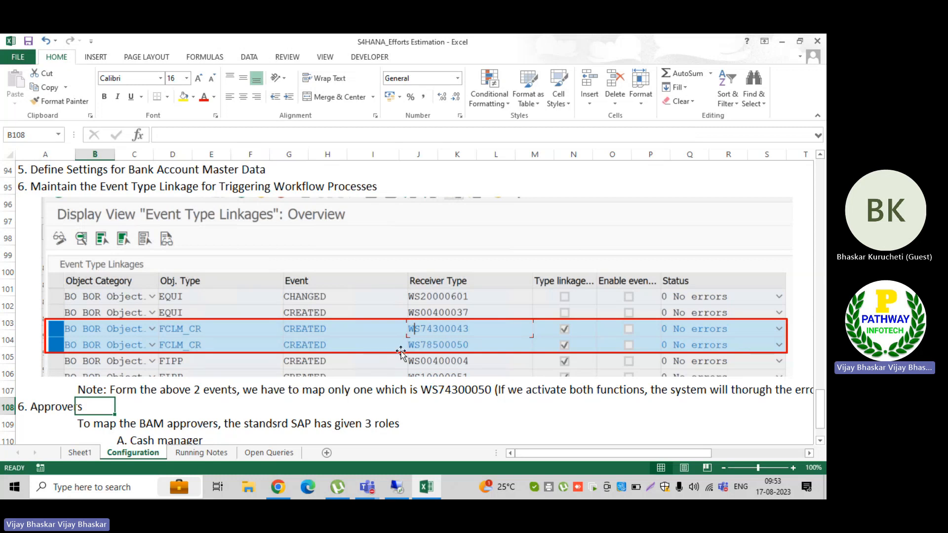
Switch to the SAP remote desktop session at full screen and open transaction SM12 from the SAP Easy Access session
scroll(400, 351, "down", 2)
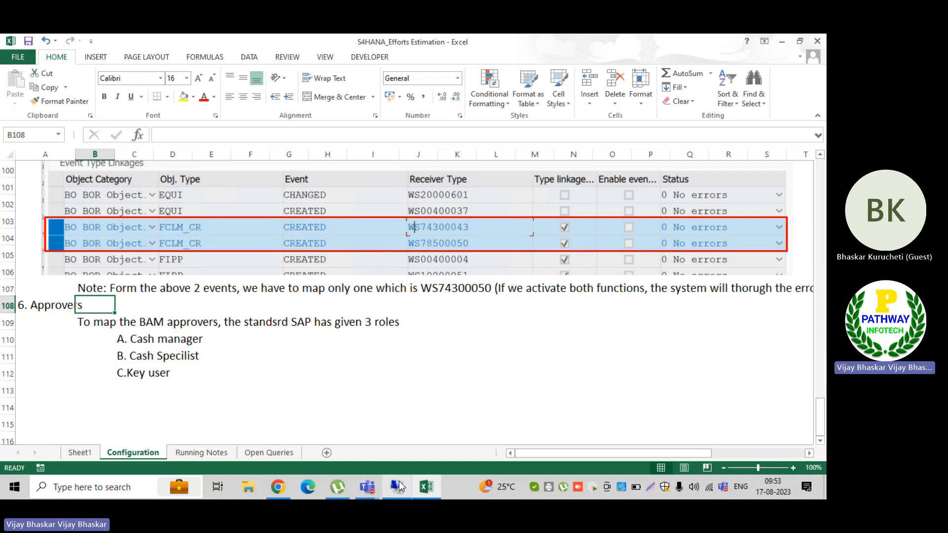
left_click(399, 486)
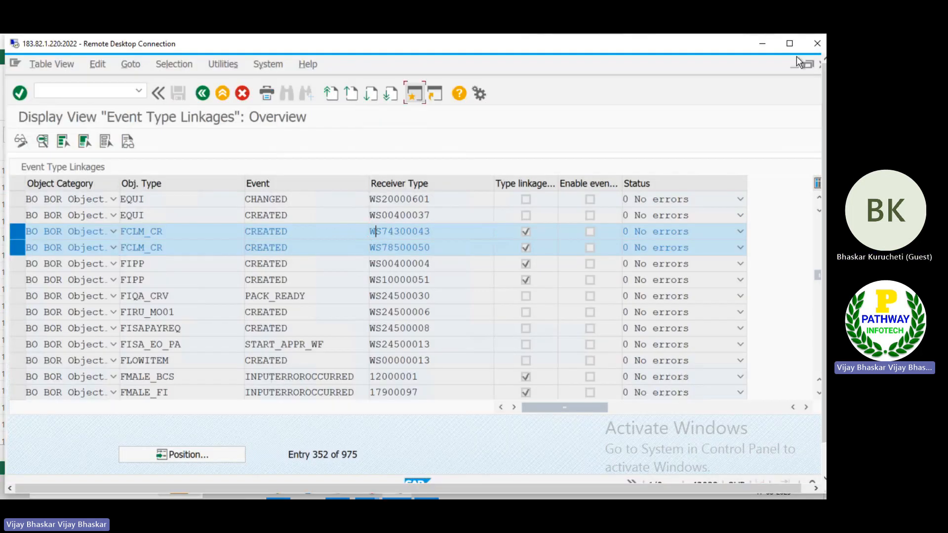
left_click(790, 44)
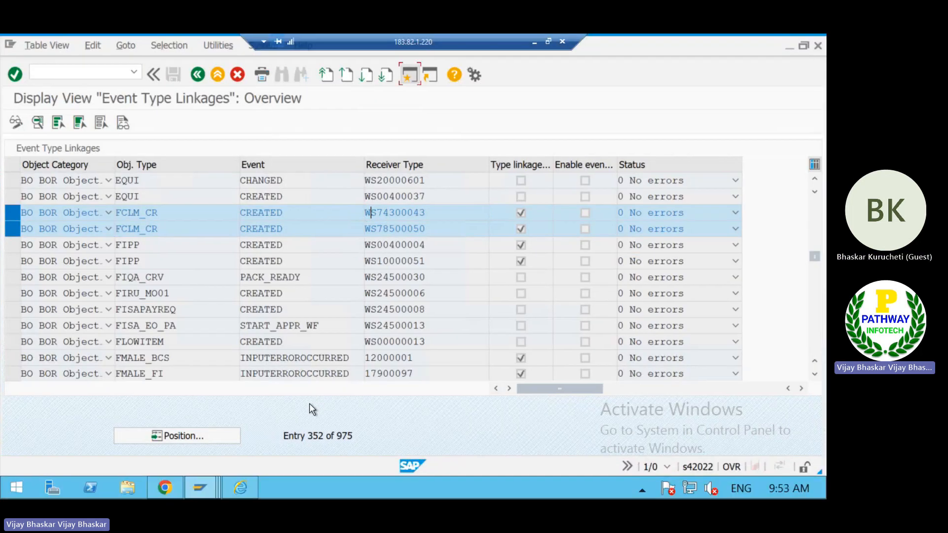
key("alt+Tab")
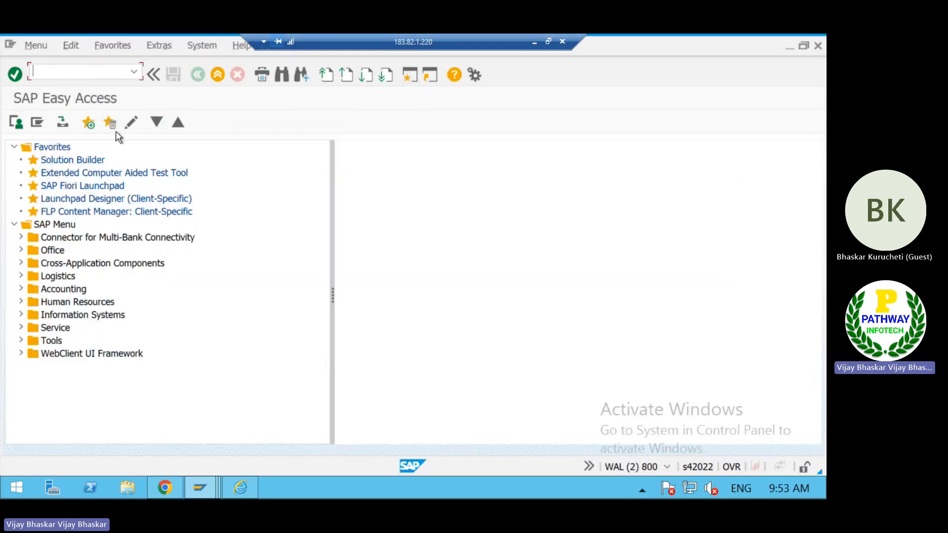
type("sm12")
key("Return")
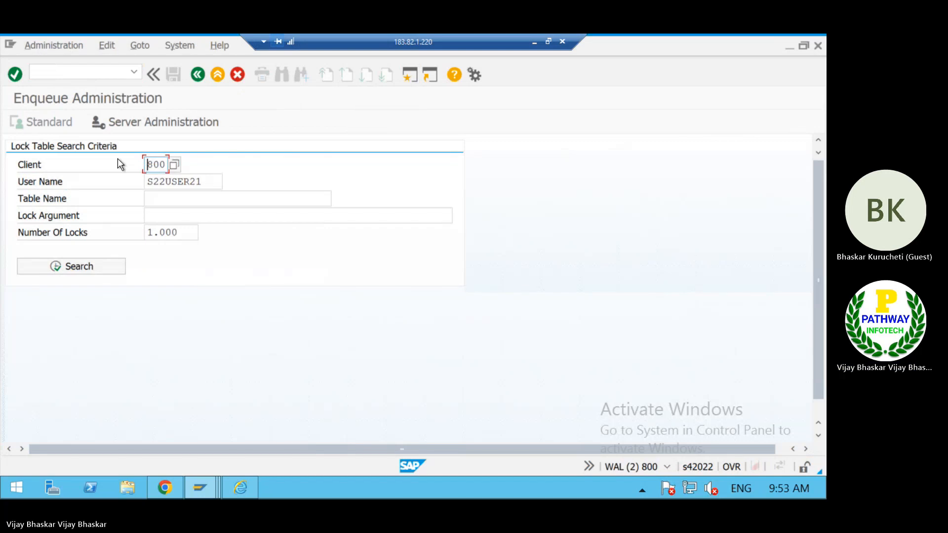
Search the lock table for client 800 with the user name left empty, and delete all listed locks
key("Tab")
key("Delete")
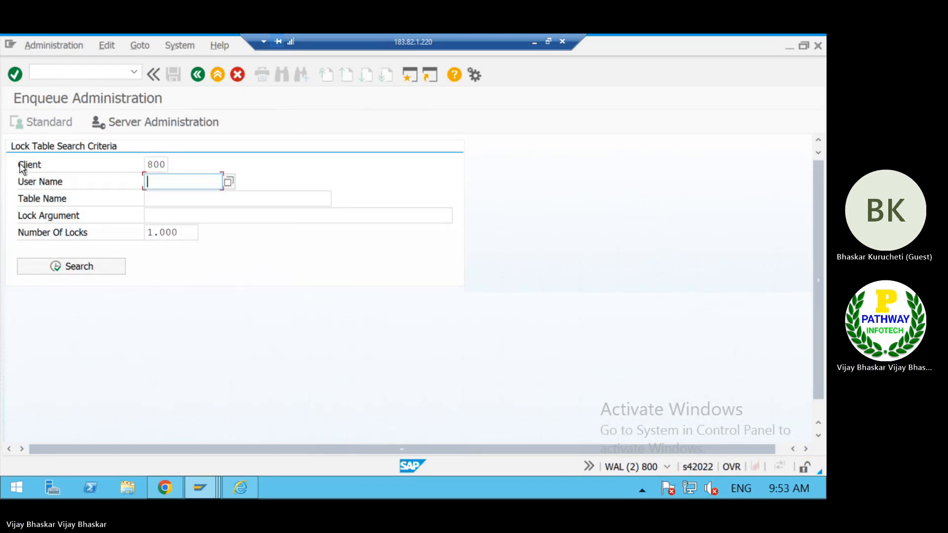
left_click(69, 266)
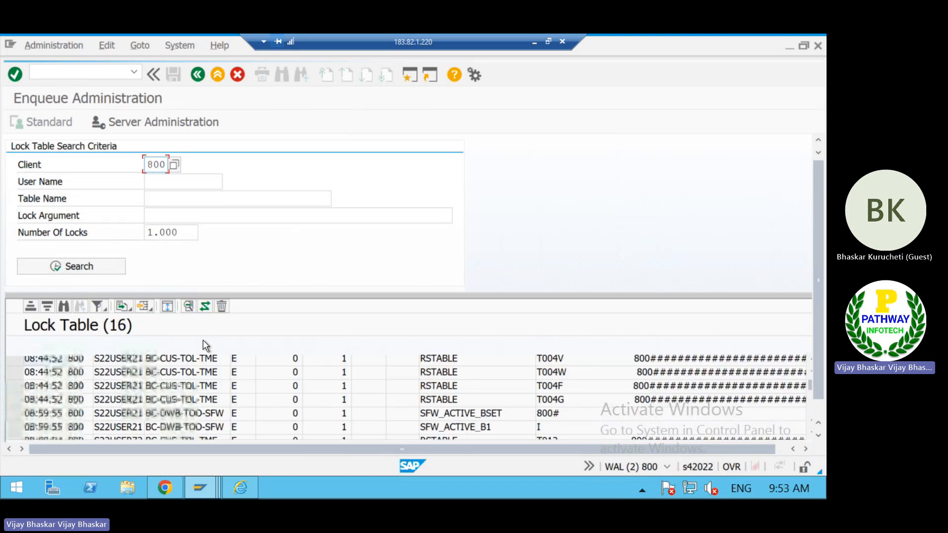
left_click(222, 307)
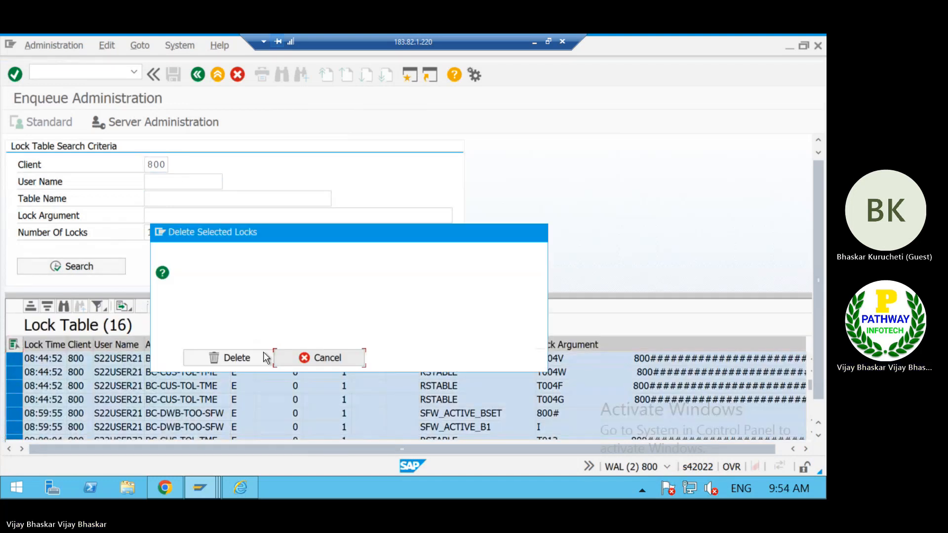
key("Return")
key("alt+Tab")
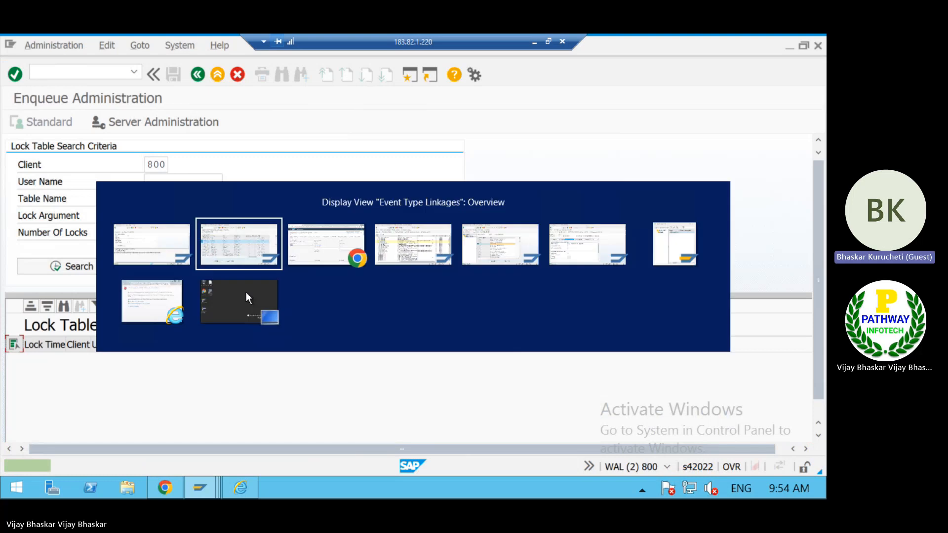
key("alt+Tab")
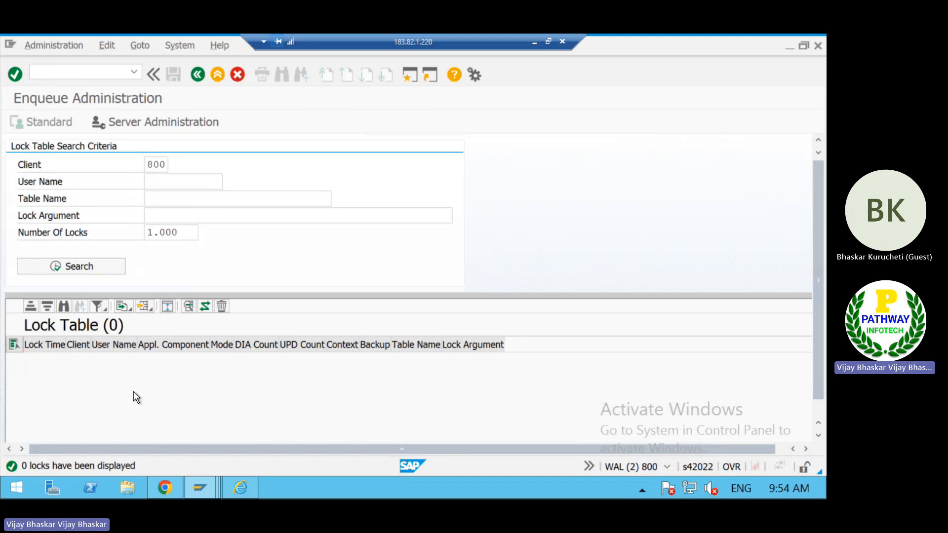
Return to the Event Type Linkages session and reopen the IMG activity Maintain the Event Type Linkage for Triggering Workflow Processes
key("alt+Tab")
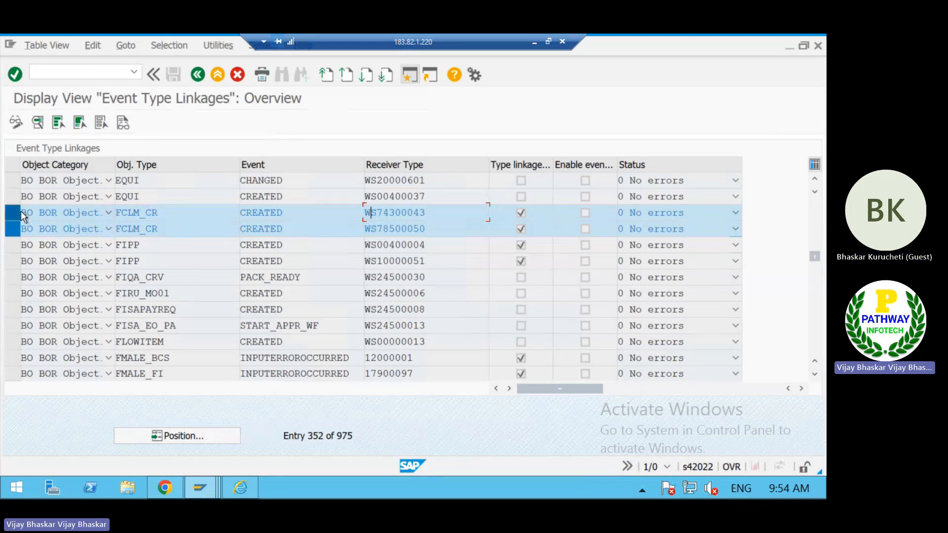
left_click(198, 74)
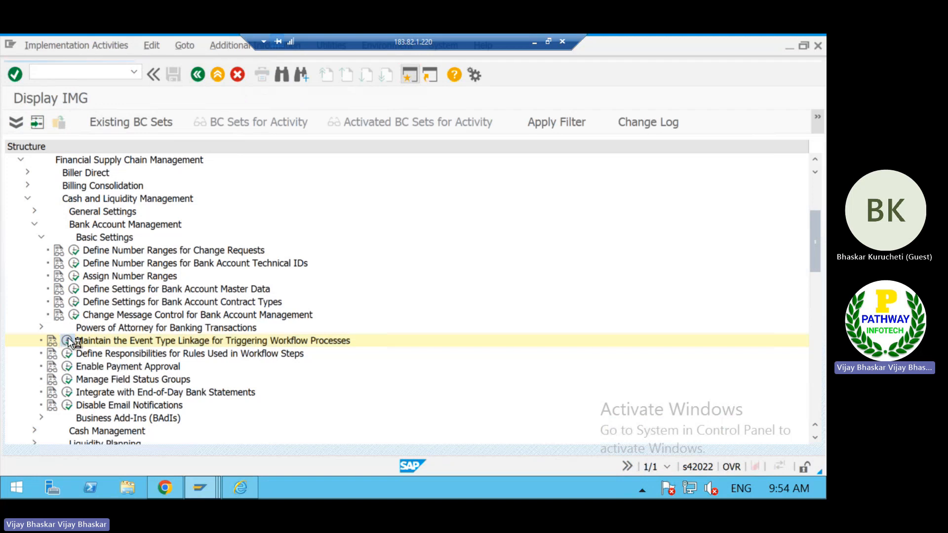
left_click(71, 341)
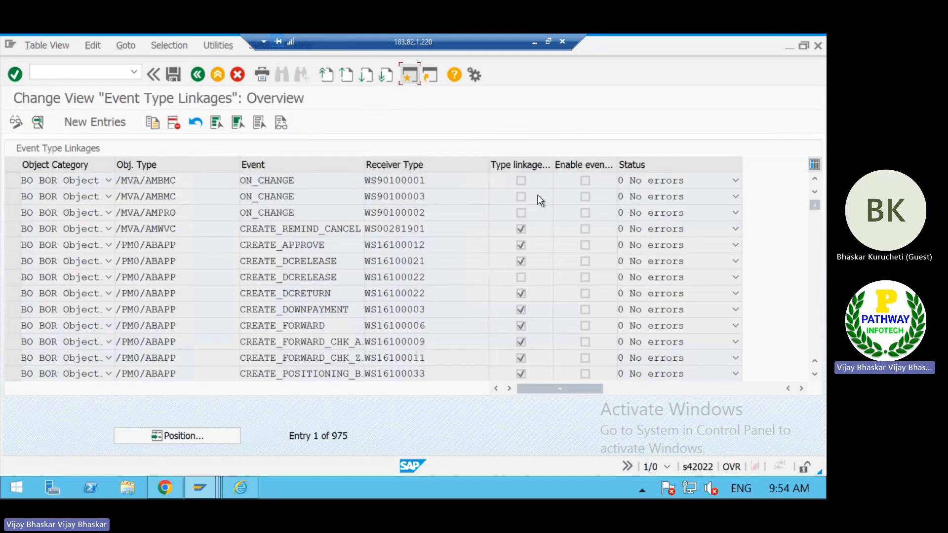
Find the FCLM_CR CREATED entry with receiver type WS74300043 and open its linkage details
scroll(348, 306, "down", 4)
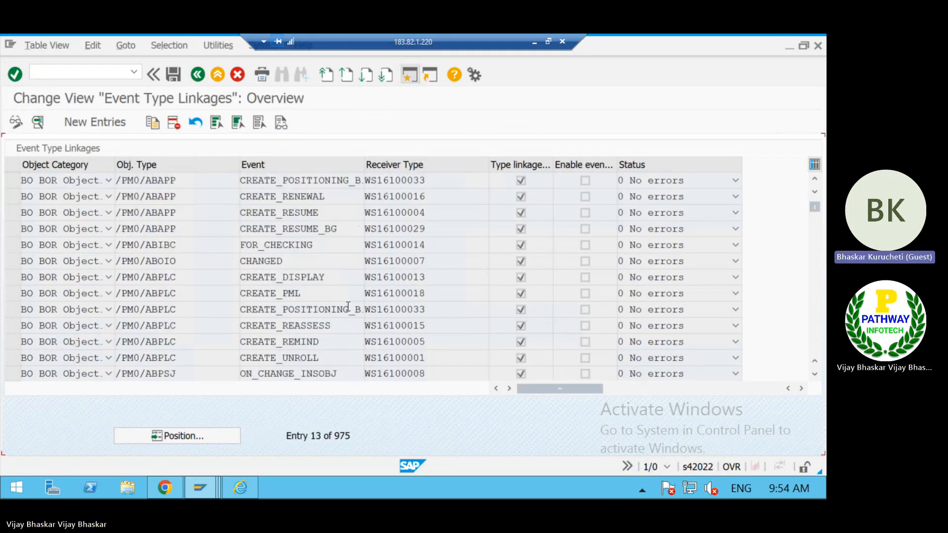
scroll(348, 306, "down", 2)
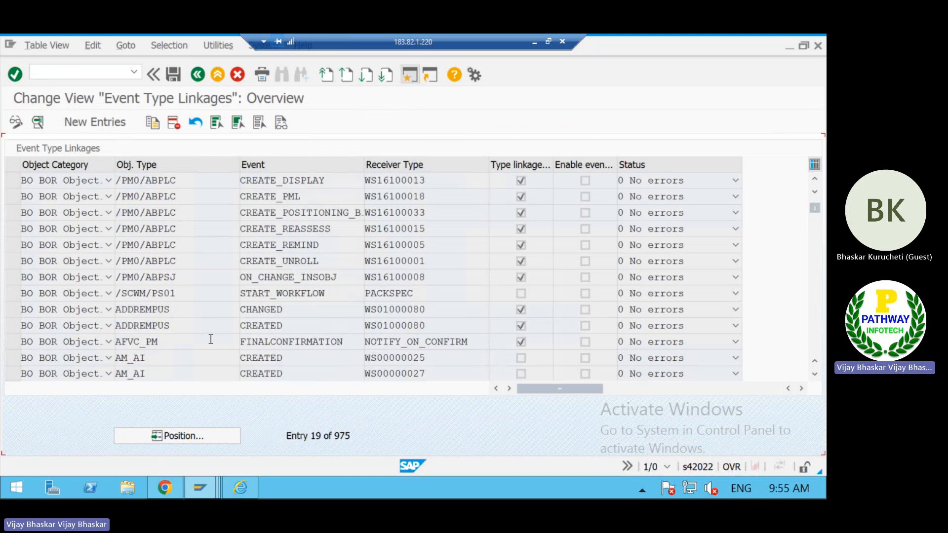
scroll(209, 341, "down", 17)
scroll(209, 339, "down", 10)
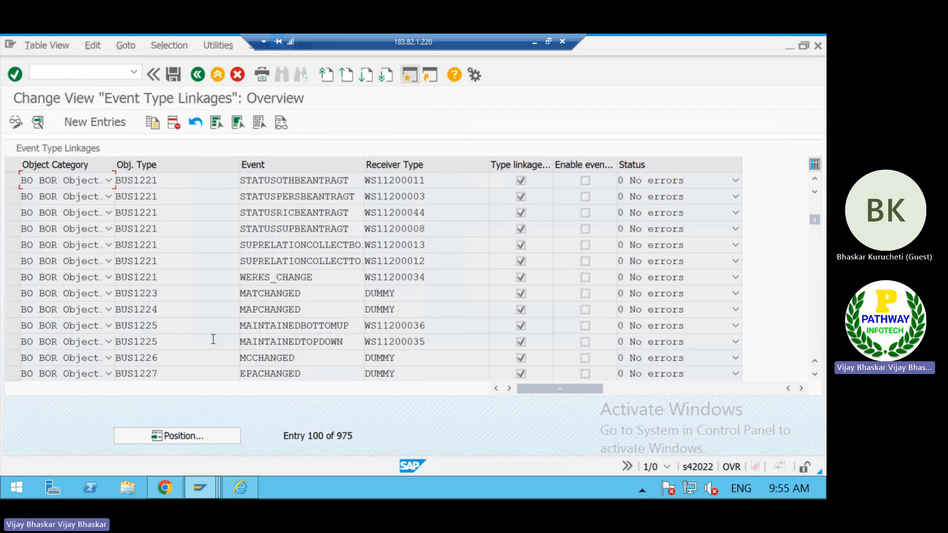
scroll(213, 339, "down", 13)
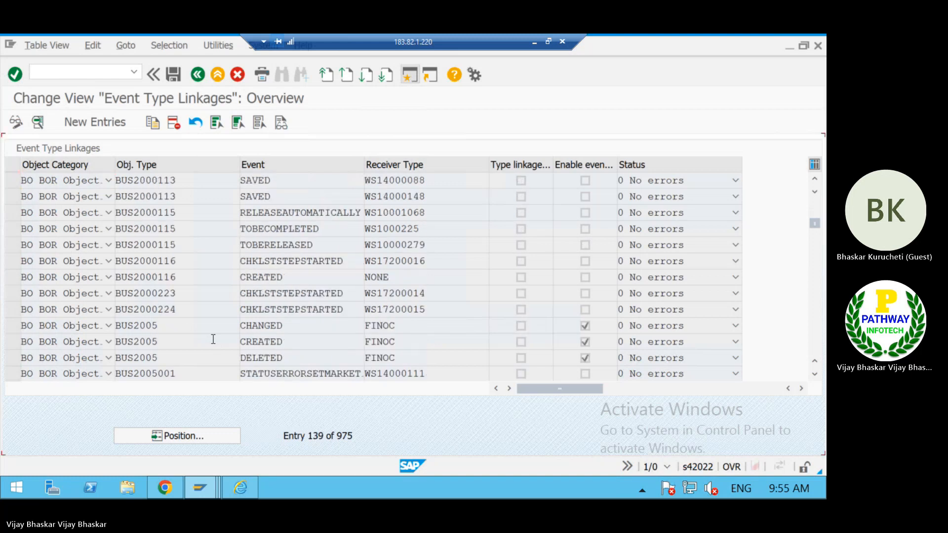
scroll(213, 339, "down", 20)
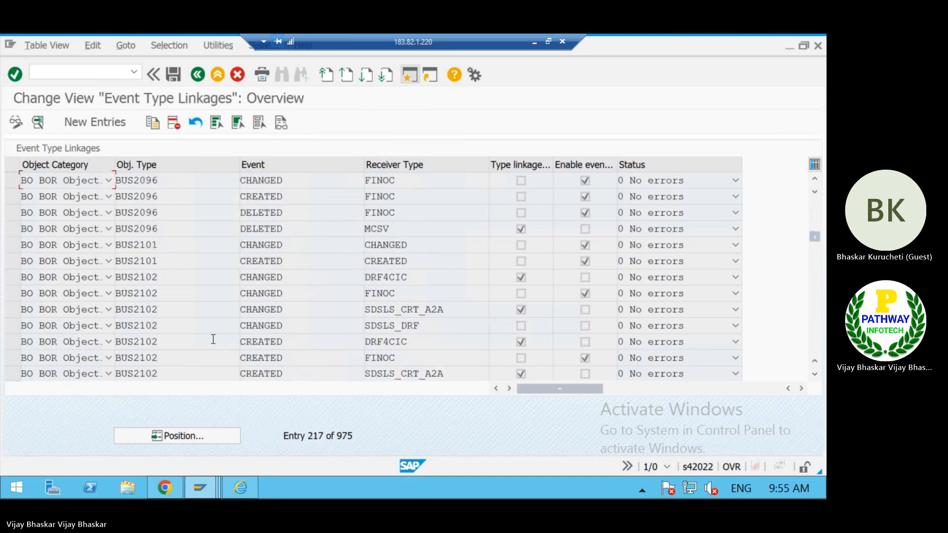
scroll(213, 340, "down", 17)
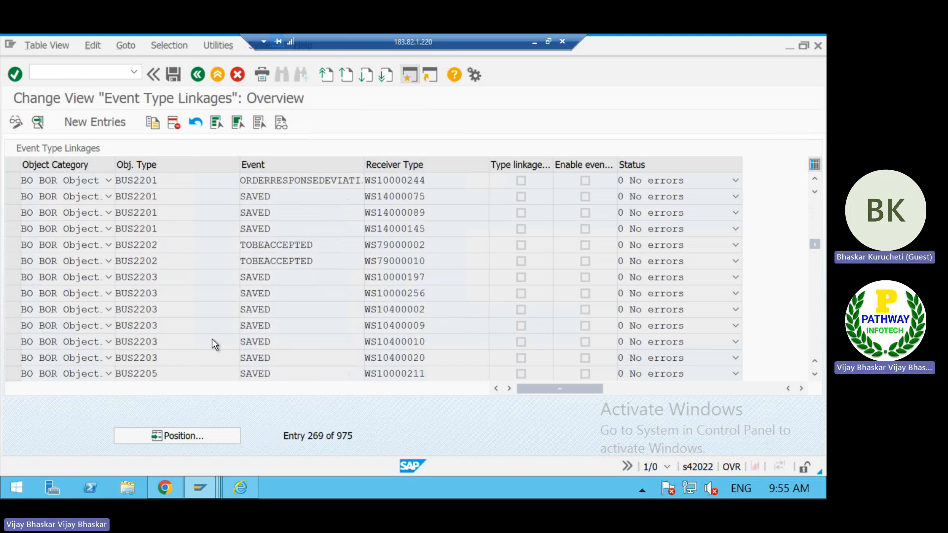
scroll(213, 340, "down", 20)
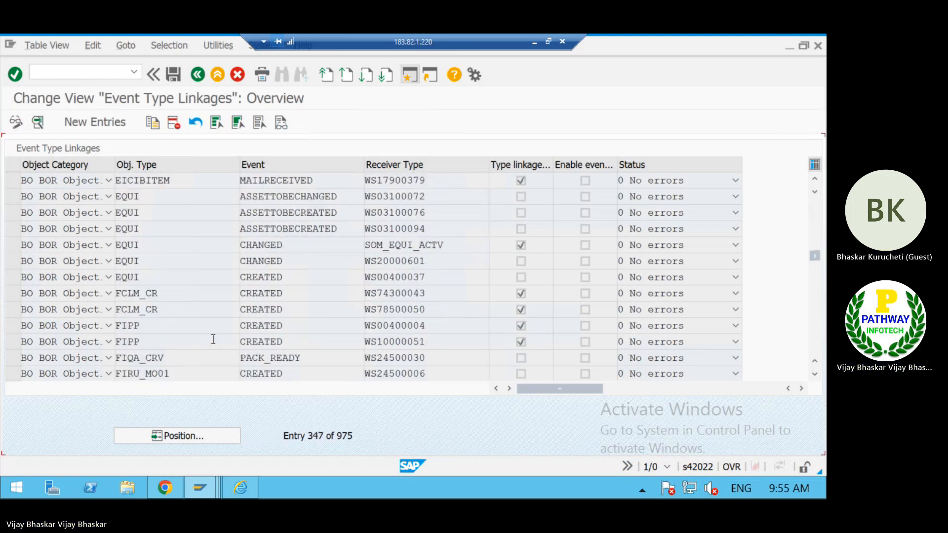
scroll(213, 340, "down", 4)
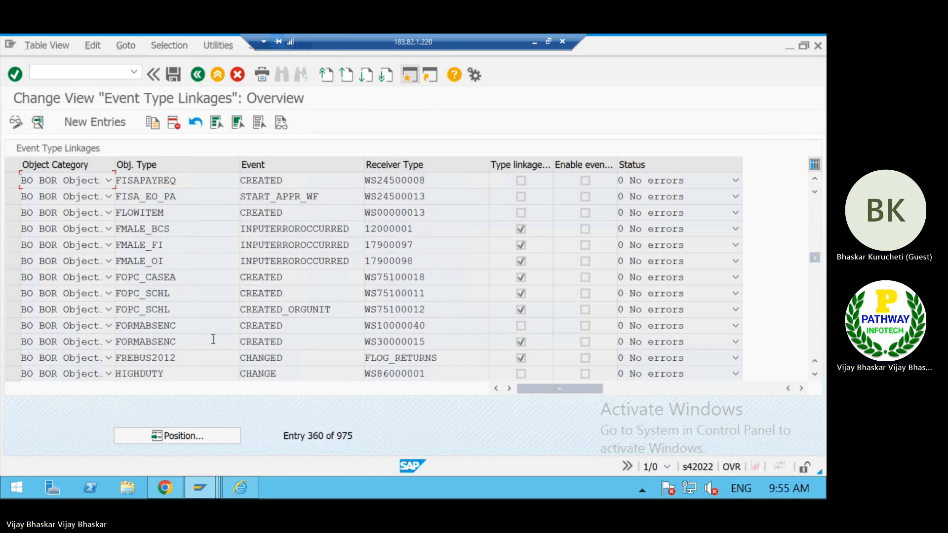
scroll(214, 340, "up", 4)
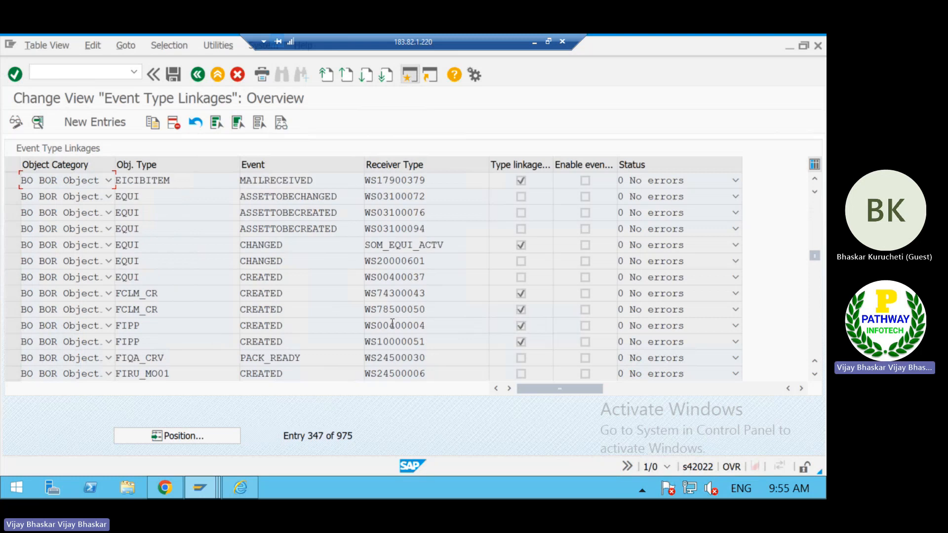
left_click(397, 295)
double_click(396, 294)
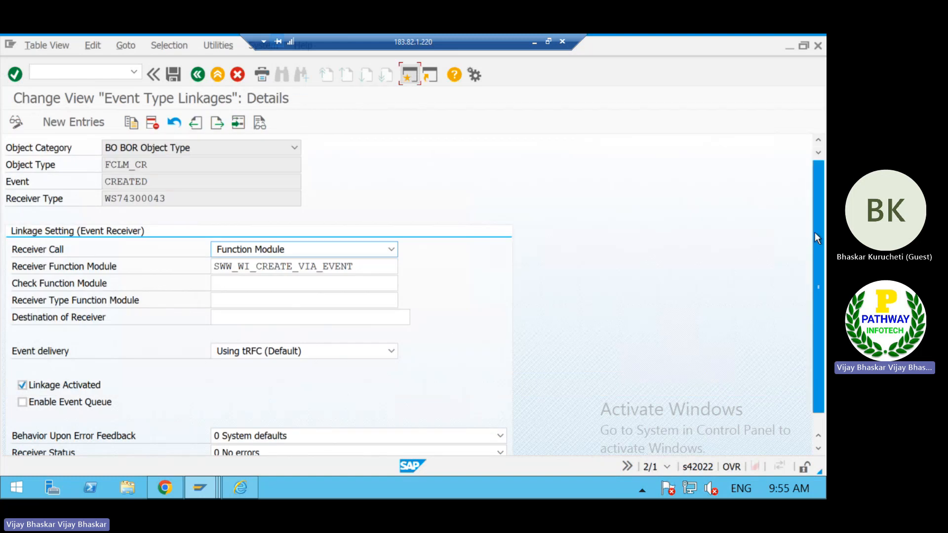
scroll(819, 243, "down", 1)
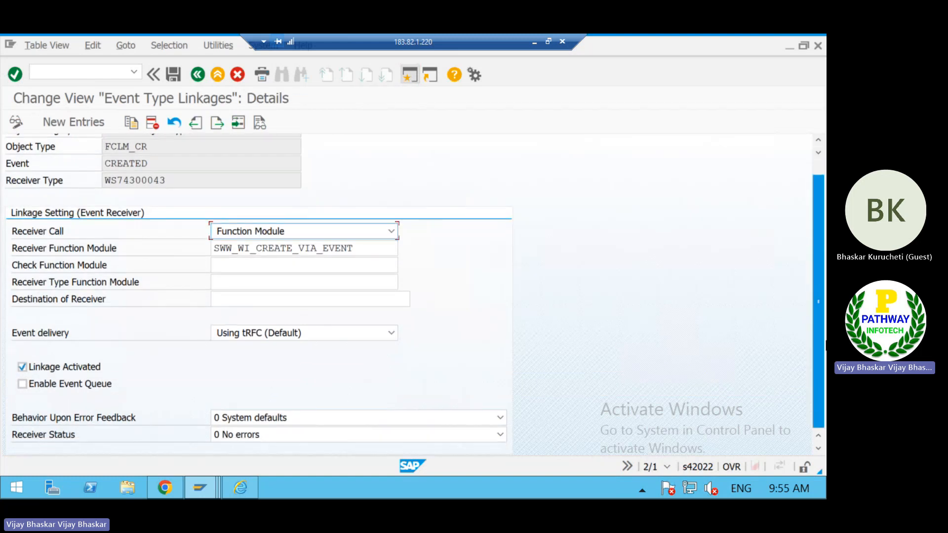
Deactivate the linkage for receiver type WS74300043 and save it under the Basic FI/CO Settings customizing request
left_click(22, 366)
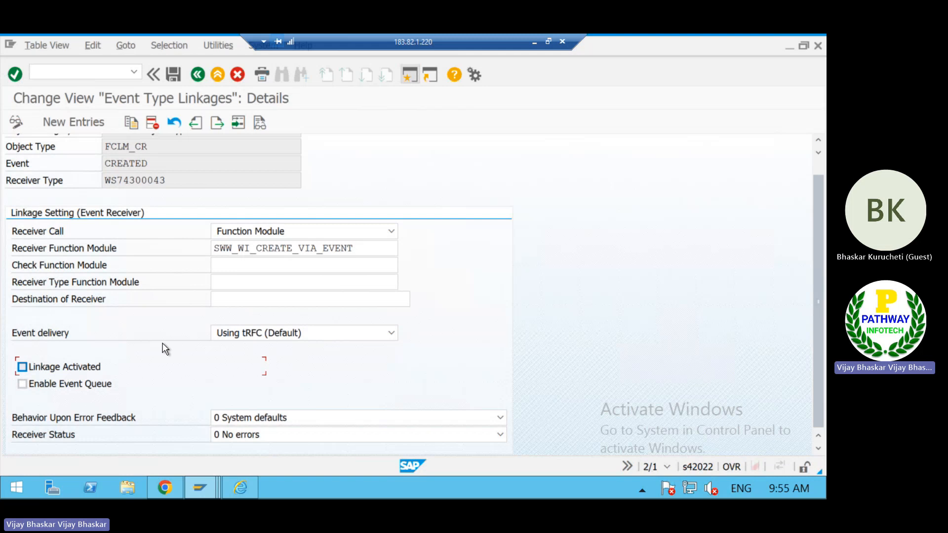
left_click(174, 73)
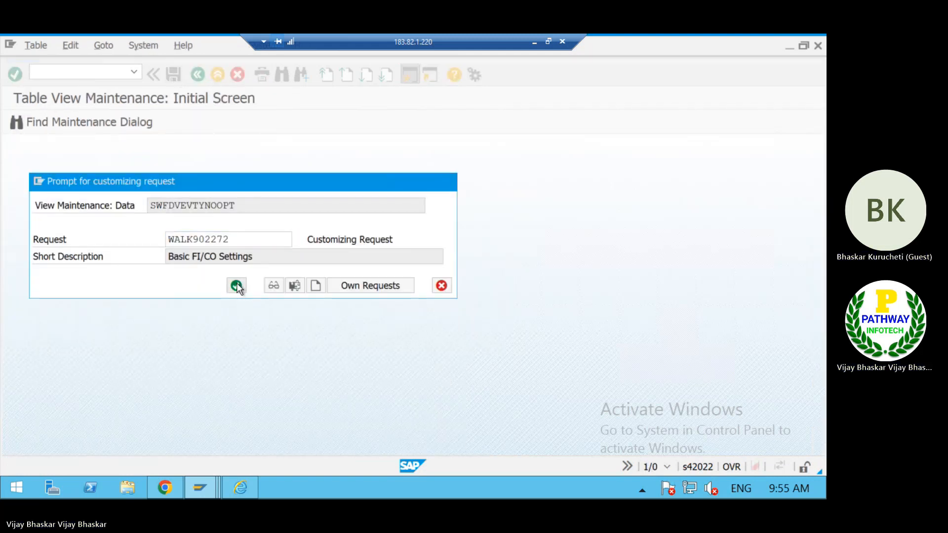
left_click(237, 286)
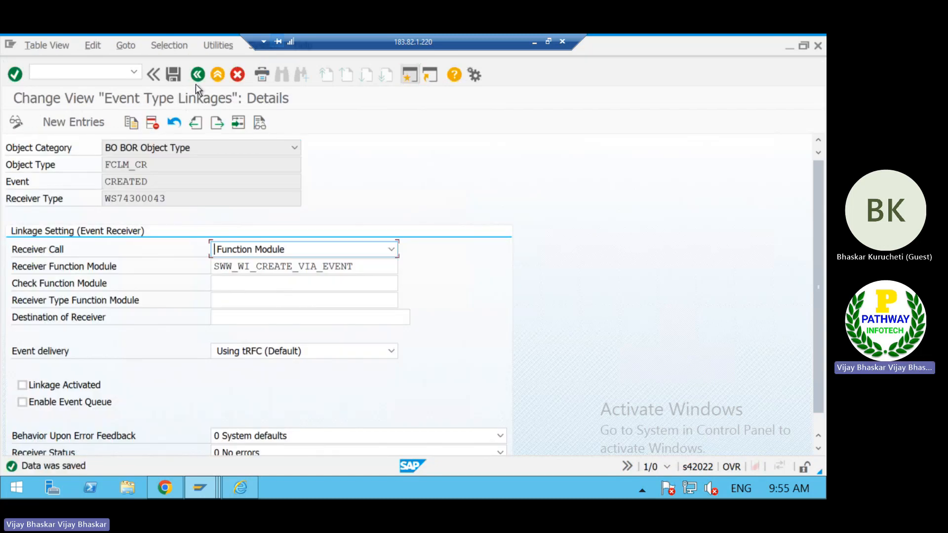
Return to the Event Type Linkages overview, compare the two FCLM_CR CREATED entries, and go back to the IMG structure
left_click(198, 79)
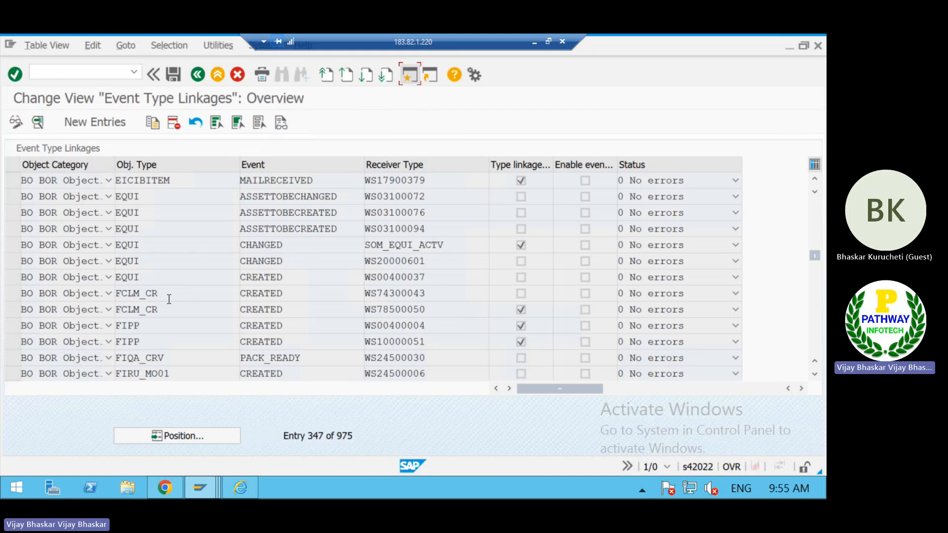
left_click(14, 294)
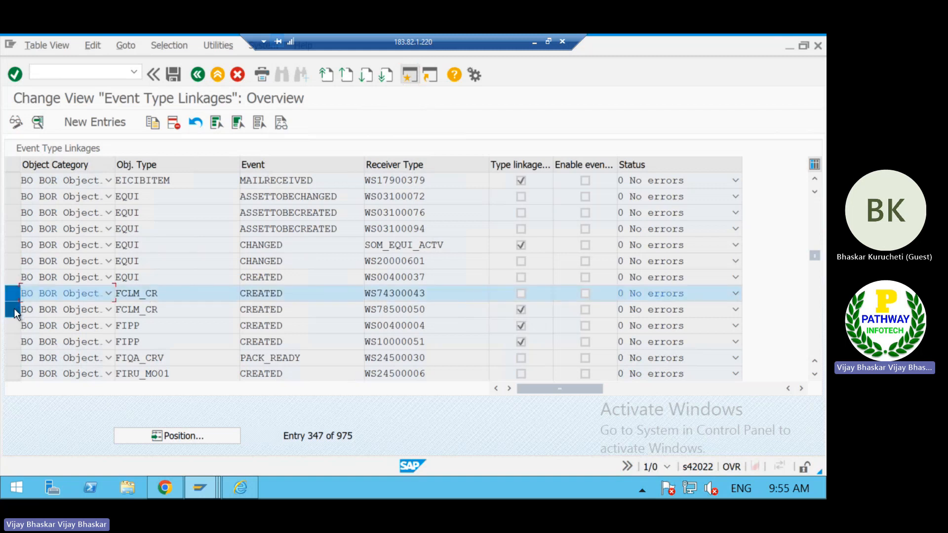
left_click(14, 310)
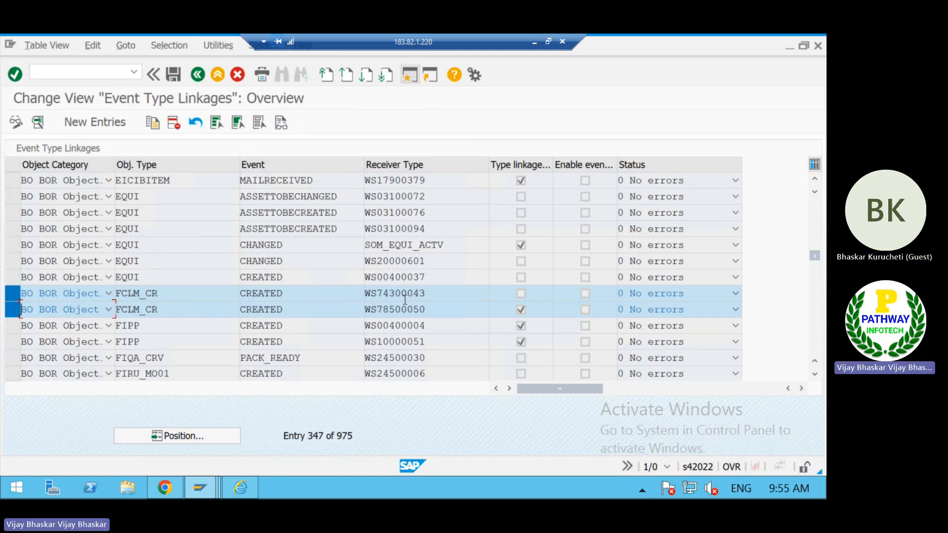
left_click(12, 296)
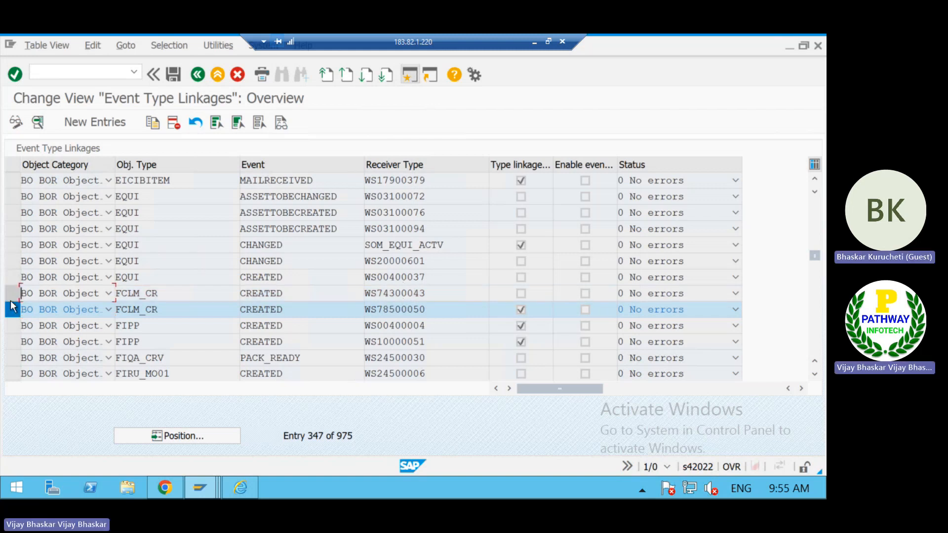
left_click(198, 75)
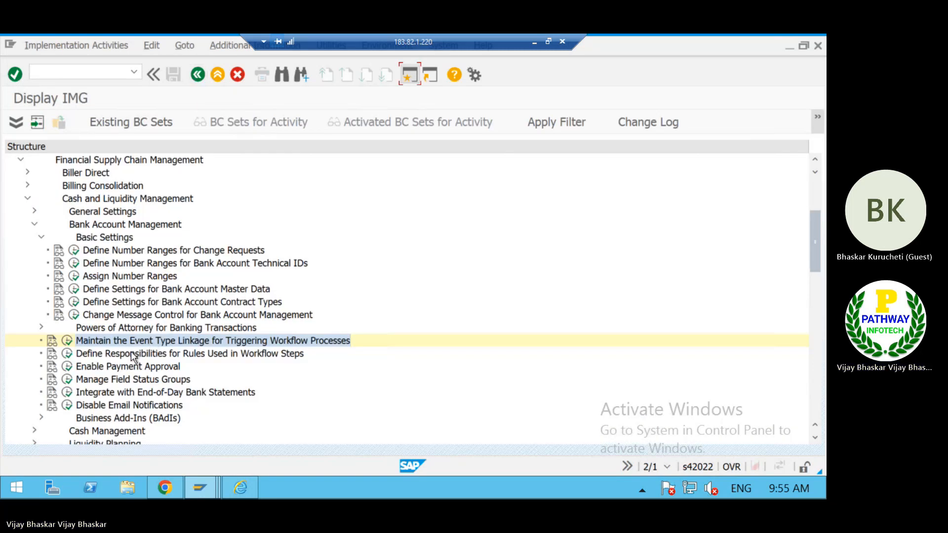
Open the IMG activity Define Responsibilities for Rules Used in Workflow Steps and search for rules with the search term *
left_click(130, 353)
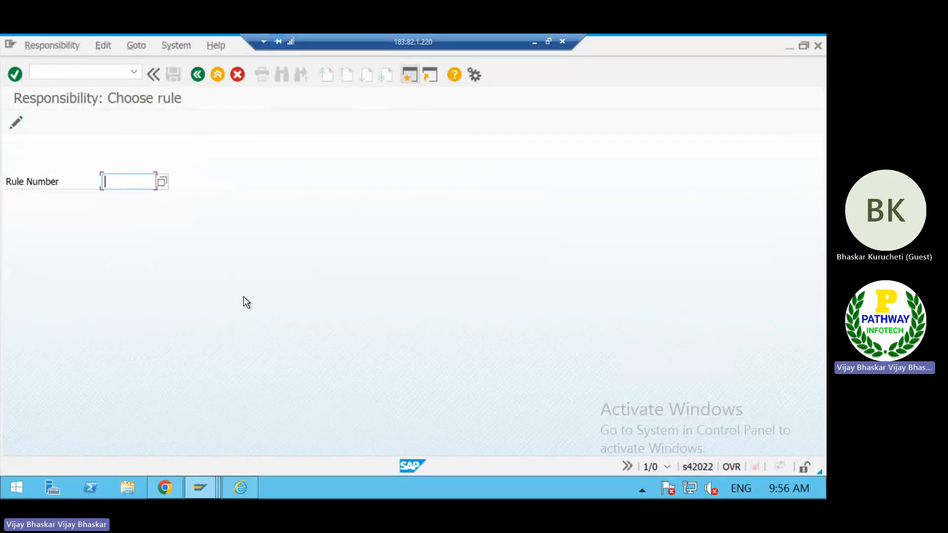
left_click(161, 184)
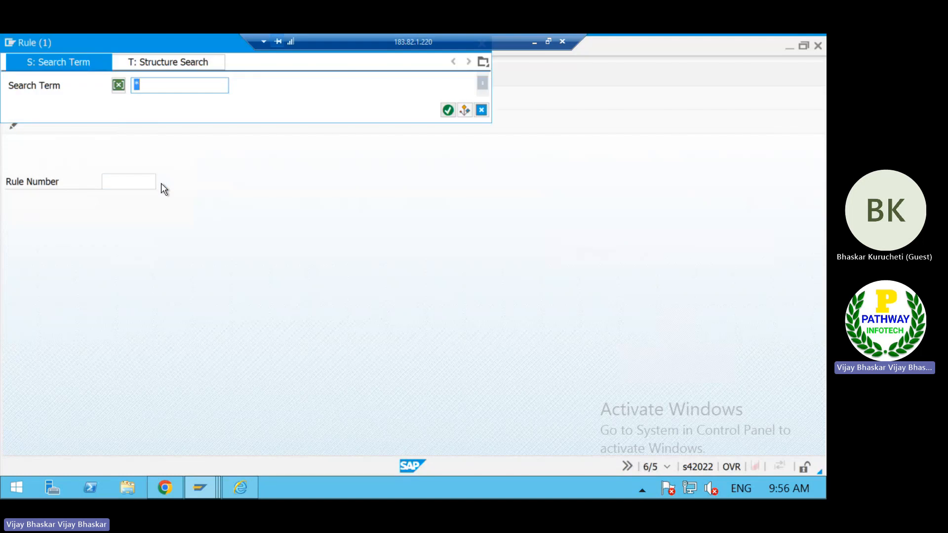
type("*")
left_click(446, 109)
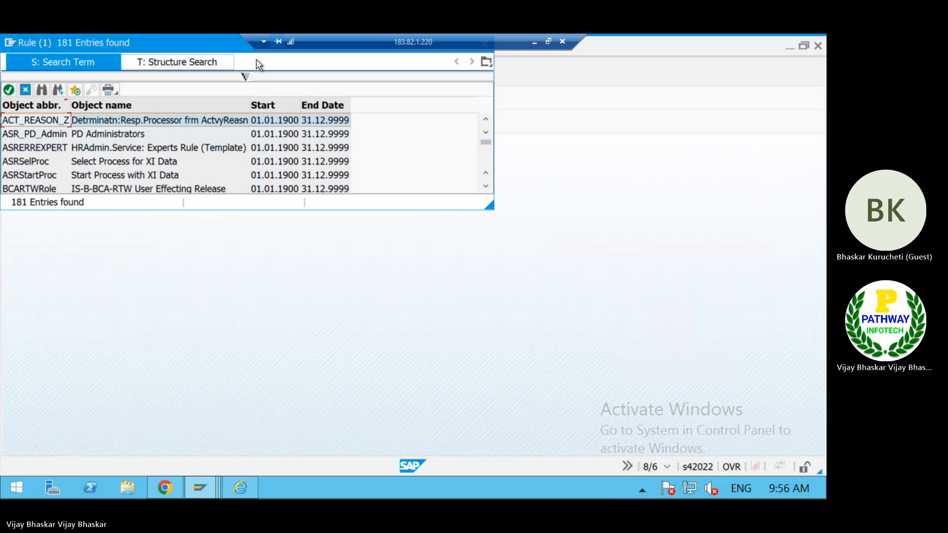
Find the first COPC_CASHM Cash Manager entry in the rule hit list and select it as the rule number
left_click(485, 186)
left_click(486, 186)
left_click(486, 186)
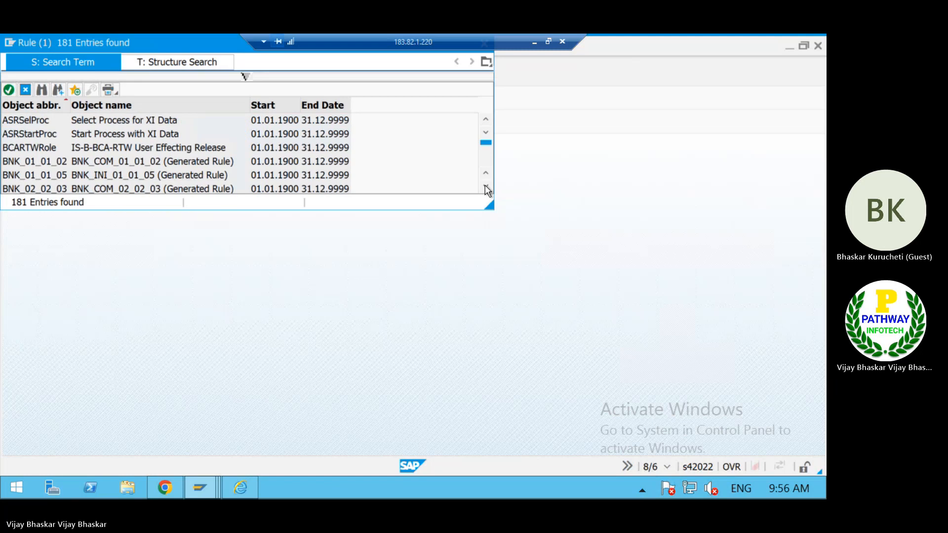
left_click(486, 186)
left_click(485, 187)
left_click(485, 186)
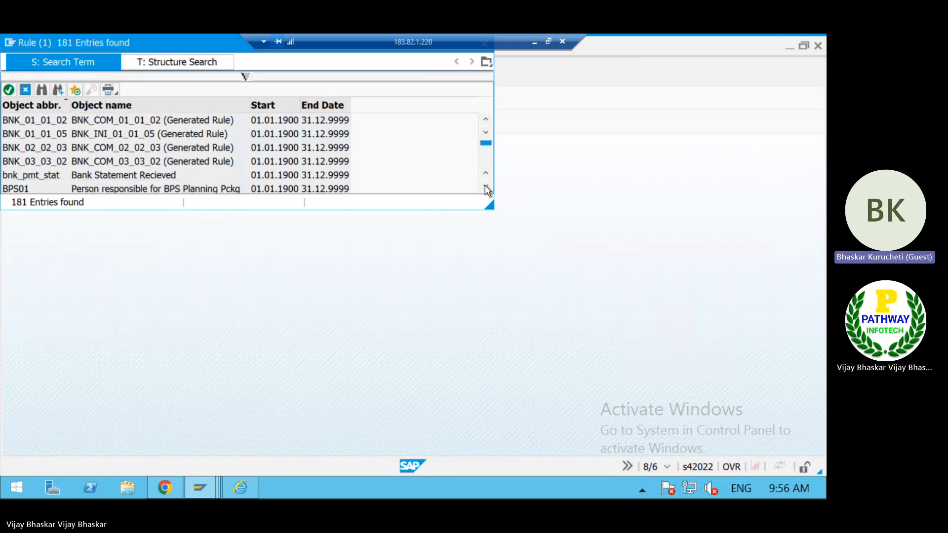
left_click(485, 186)
left_click(486, 187)
left_click(486, 186)
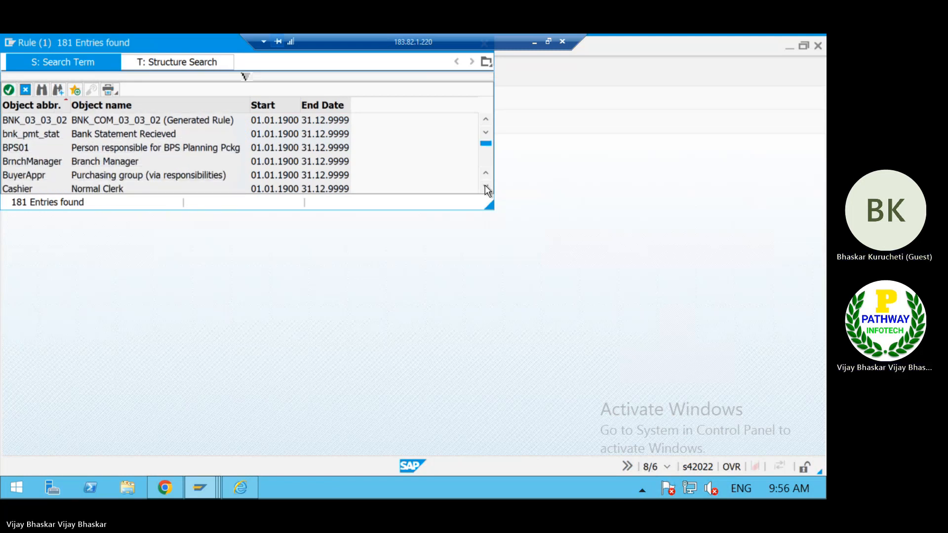
left_click(485, 186)
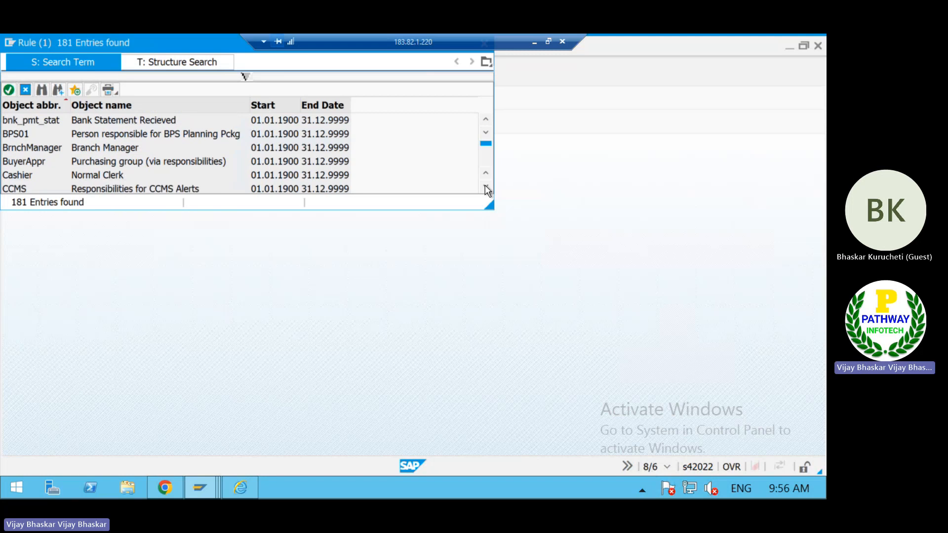
left_click(485, 188)
left_click(486, 188)
left_click(485, 188)
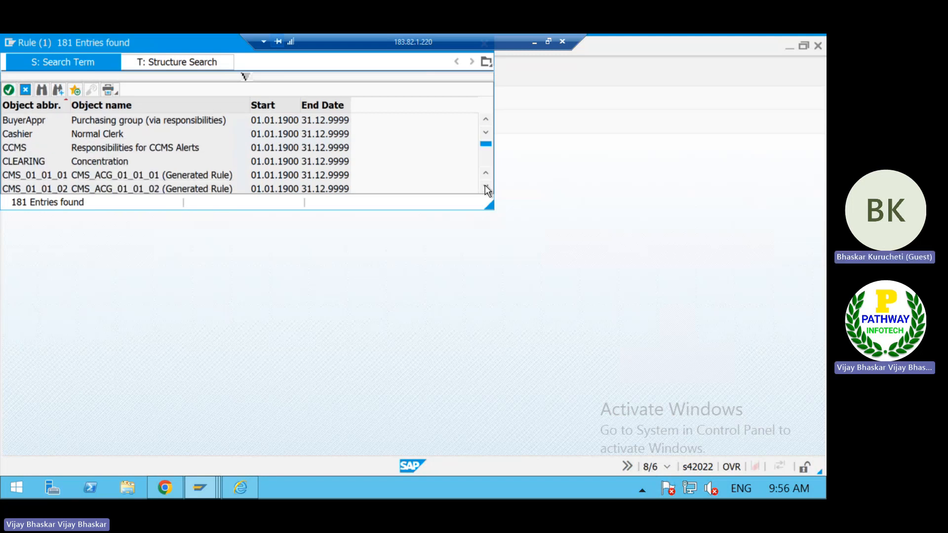
left_click(486, 188)
left_click(486, 188)
left_click(485, 188)
left_click(486, 188)
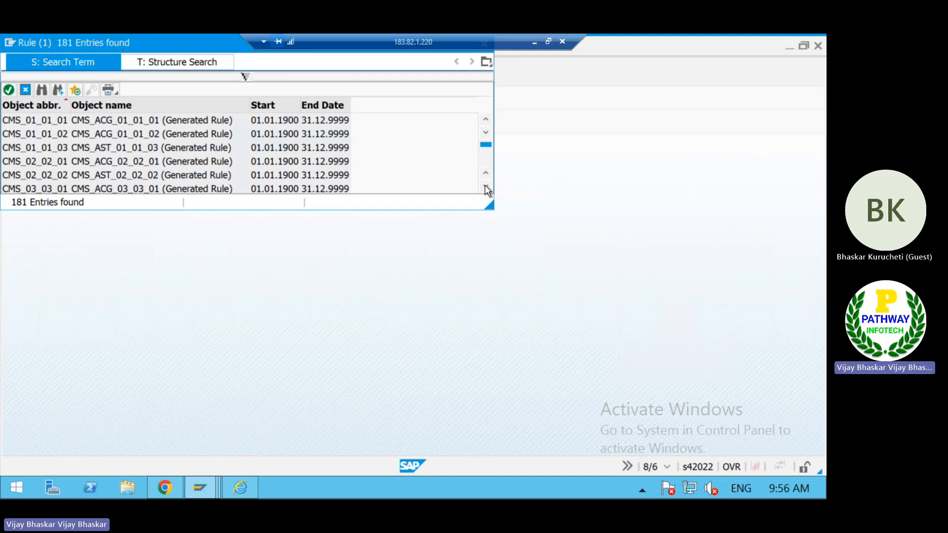
left_click(486, 188)
double_click(485, 188)
double_click(485, 188)
triple_click(485, 188)
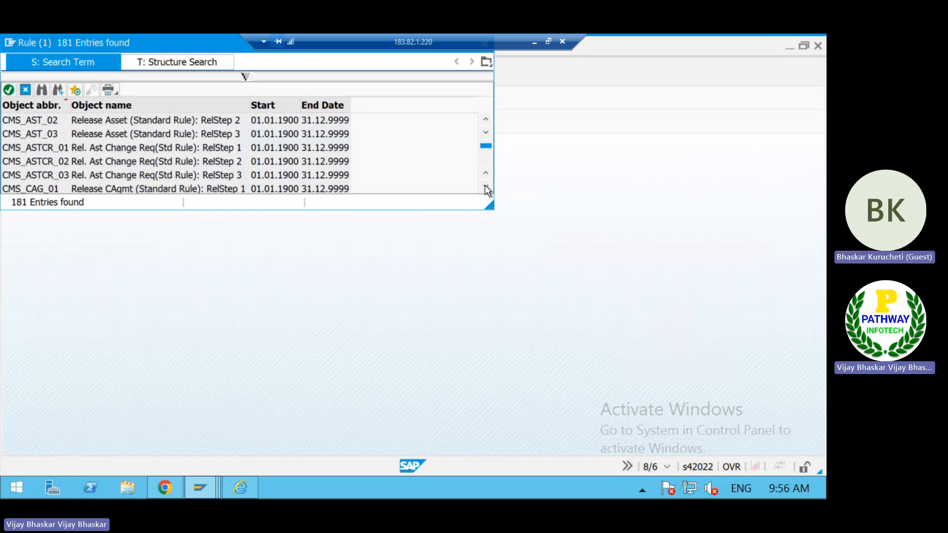
double_click(485, 189)
double_click(486, 189)
triple_click(486, 188)
left_click(486, 188)
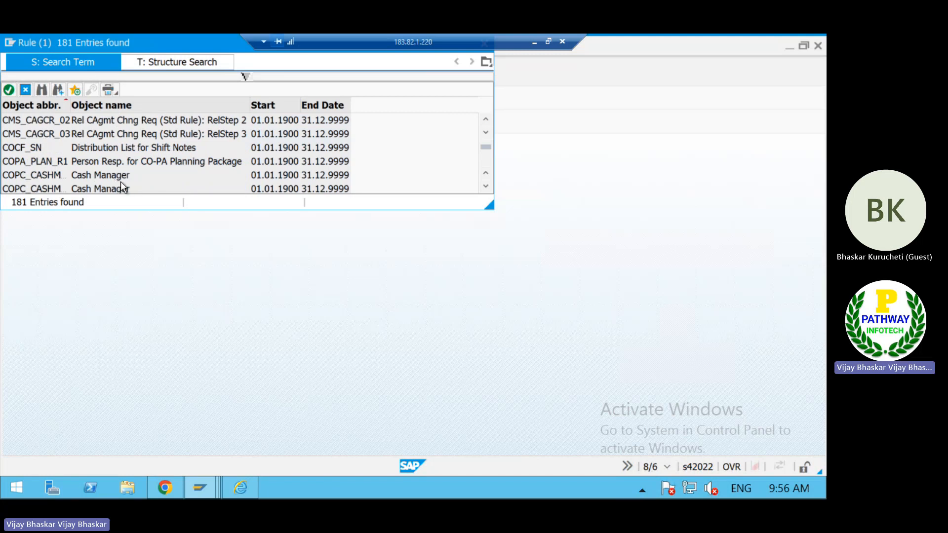
left_click(87, 178)
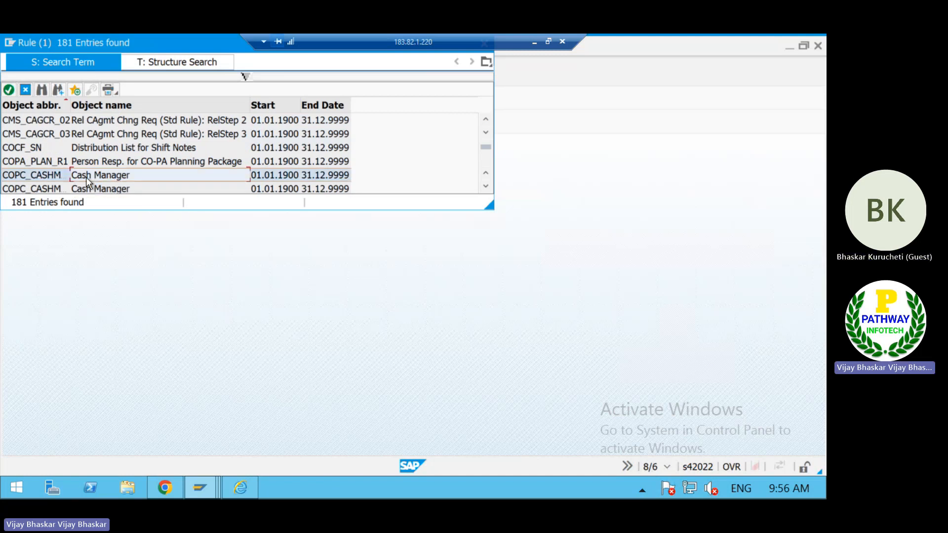
double_click(55, 176)
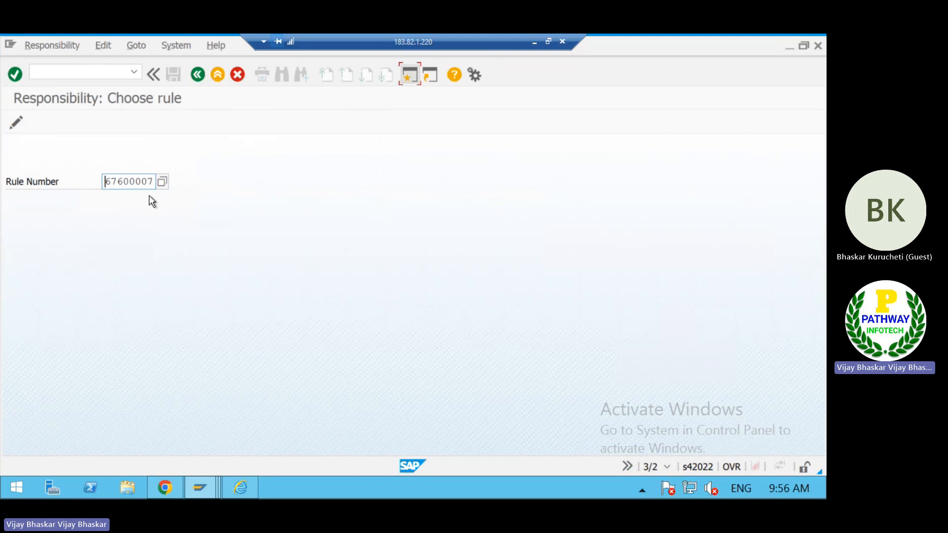
Open the responsibilities for the chosen Cash Manager rule with the period 01.01.1900 to 31.12.9999
left_click_drag(155, 180, 97, 178)
key("Return")
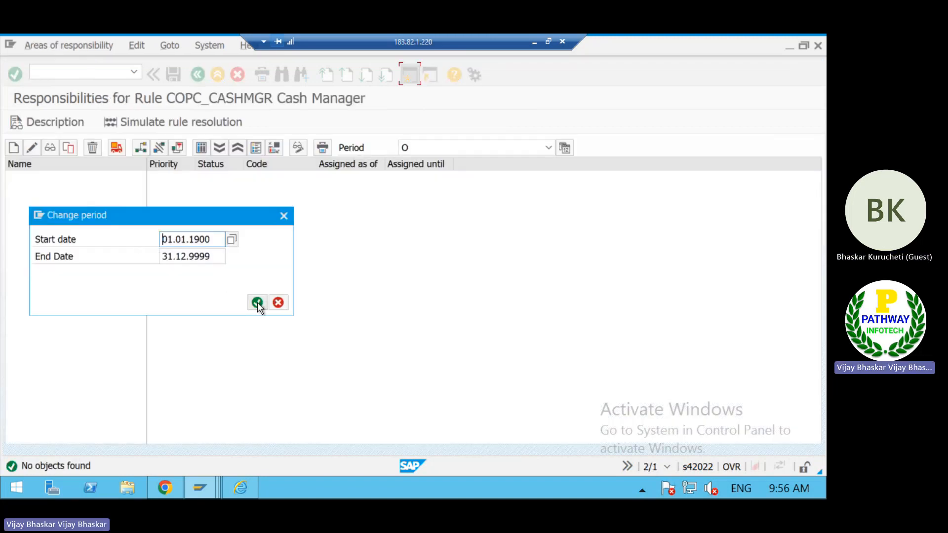
left_click(257, 303)
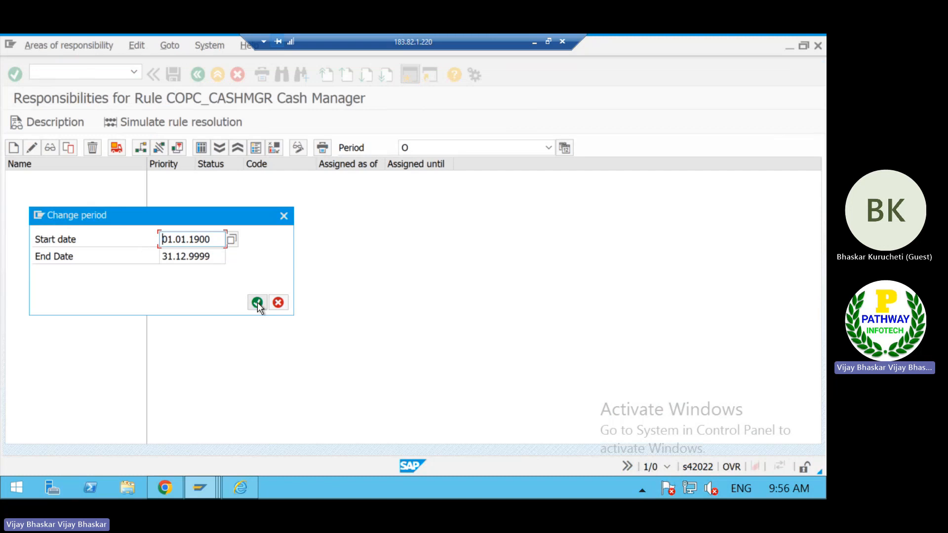
left_click(257, 303)
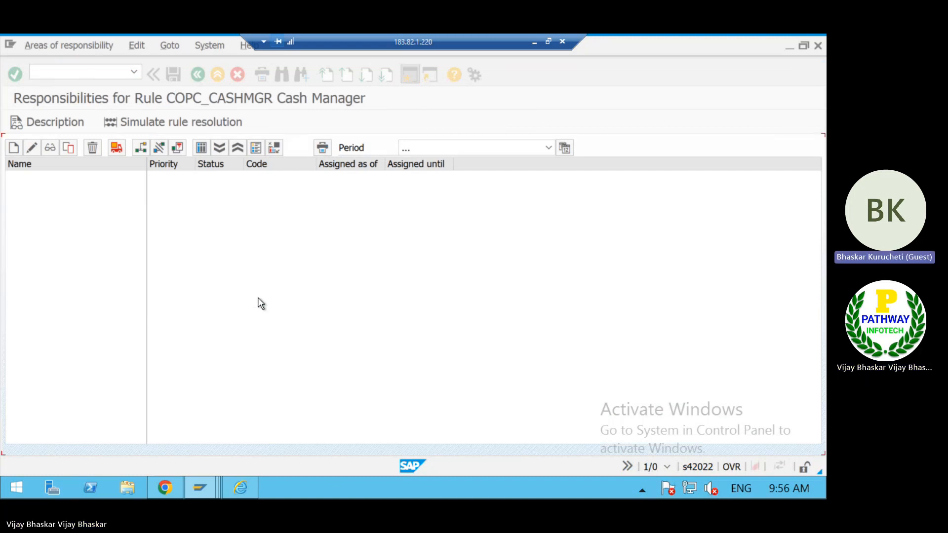
Create the responsibility COPC_CASHMGR Cash Manager valid from 17.08.2023 to 31.12.9999, and save it with empty responsibility specs
left_click(14, 148)
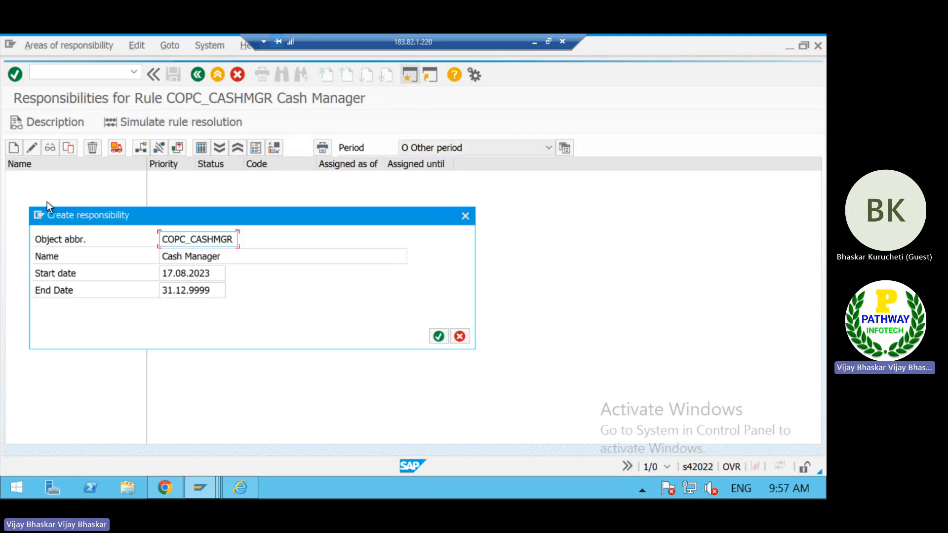
left_click(439, 337)
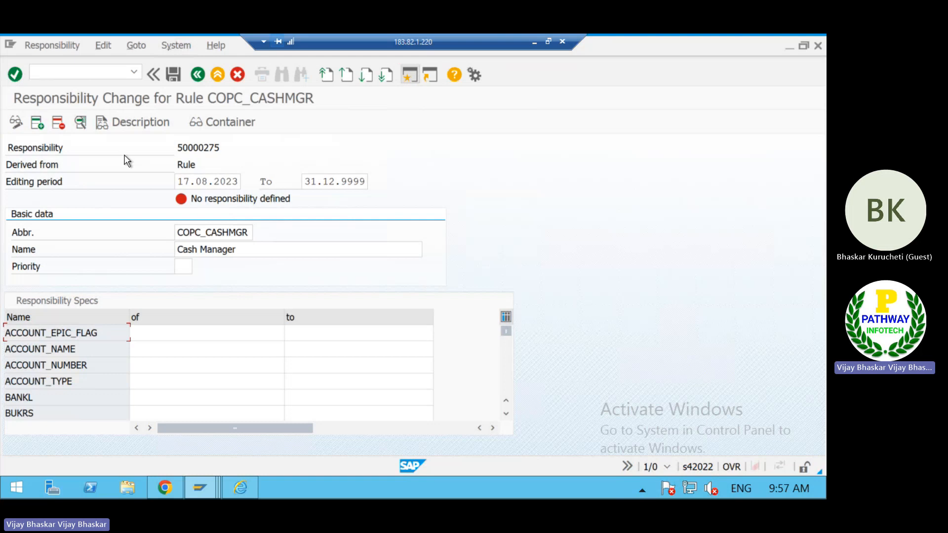
left_click(130, 121)
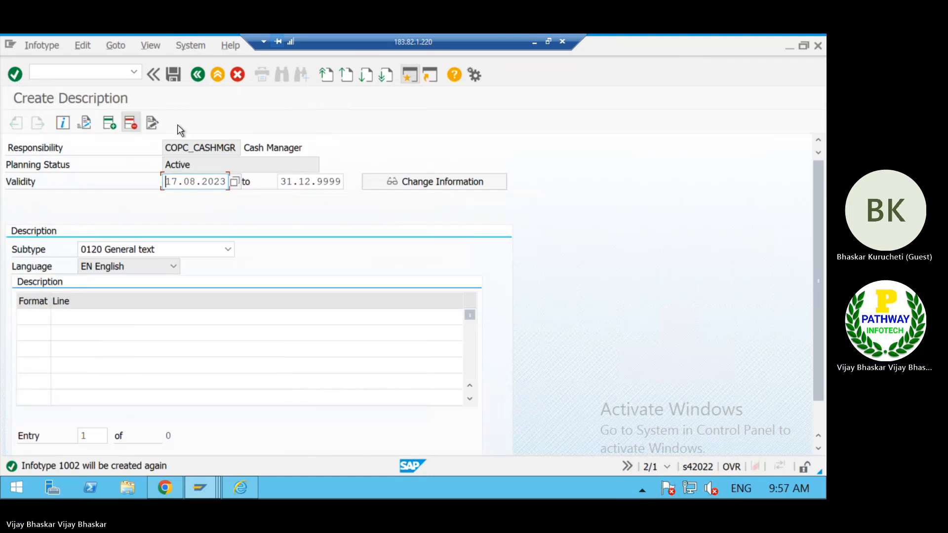
left_click(196, 77)
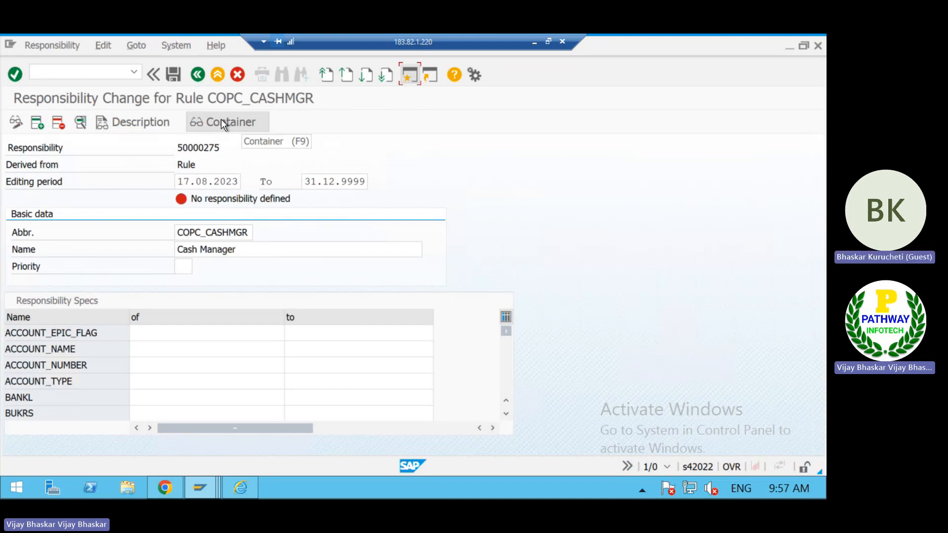
scroll(58, 393, "down", 2)
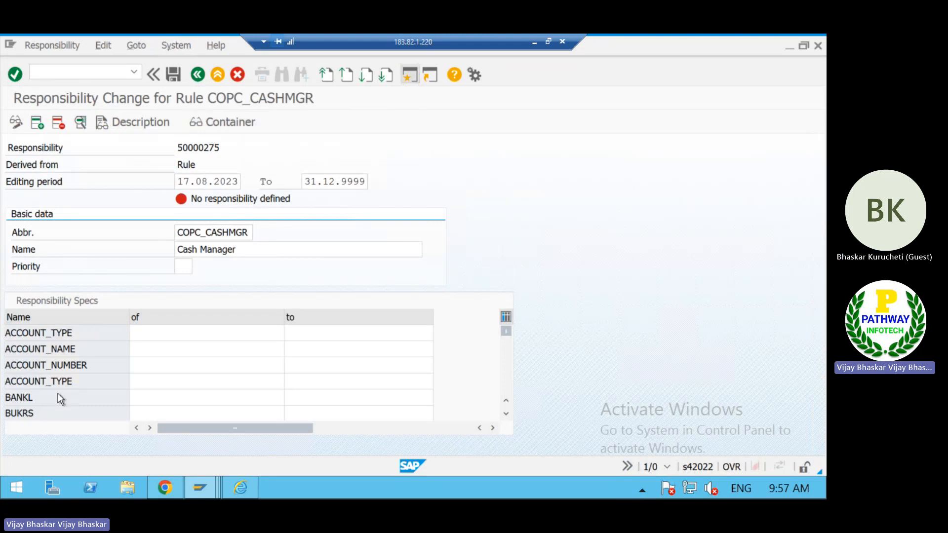
scroll(58, 393, "up", 2)
left_click(37, 398)
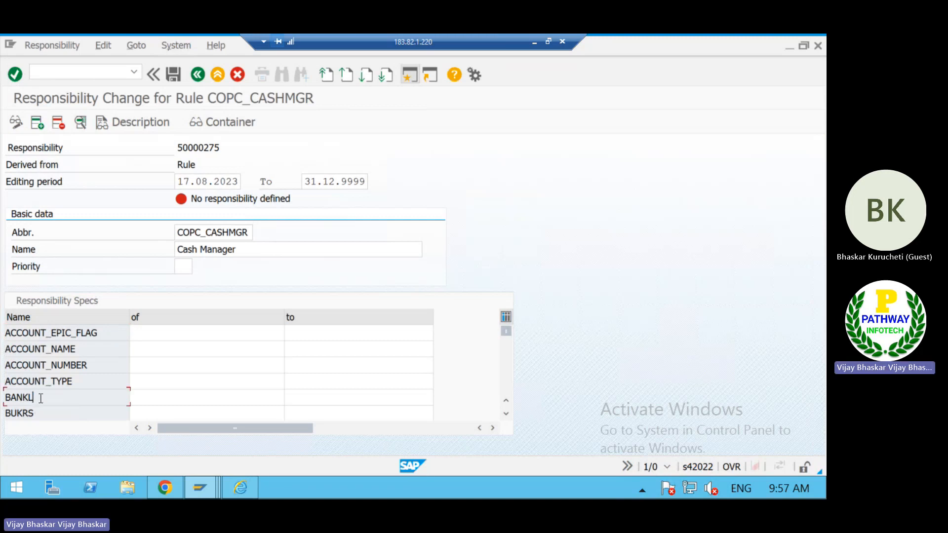
left_click(59, 124)
left_click(172, 75)
left_click(173, 75)
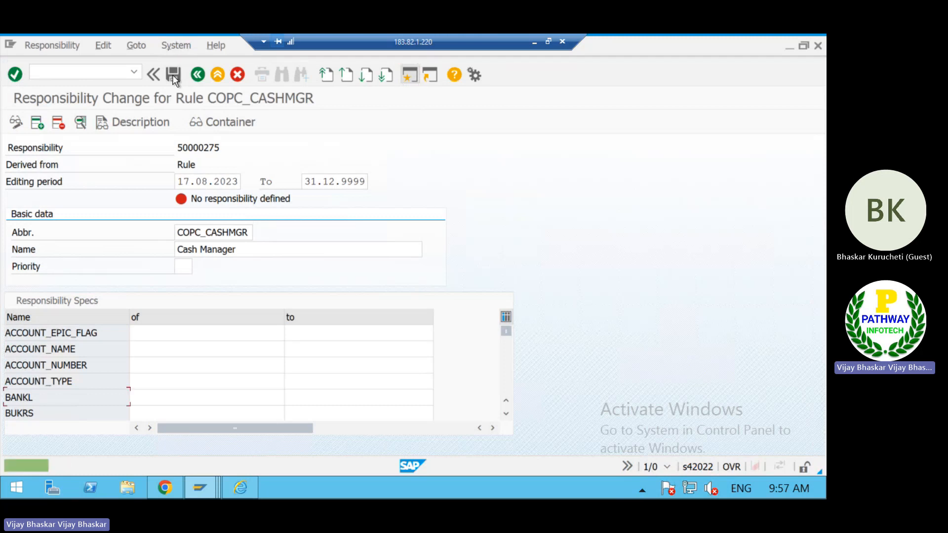
left_click(174, 74)
left_click(198, 75)
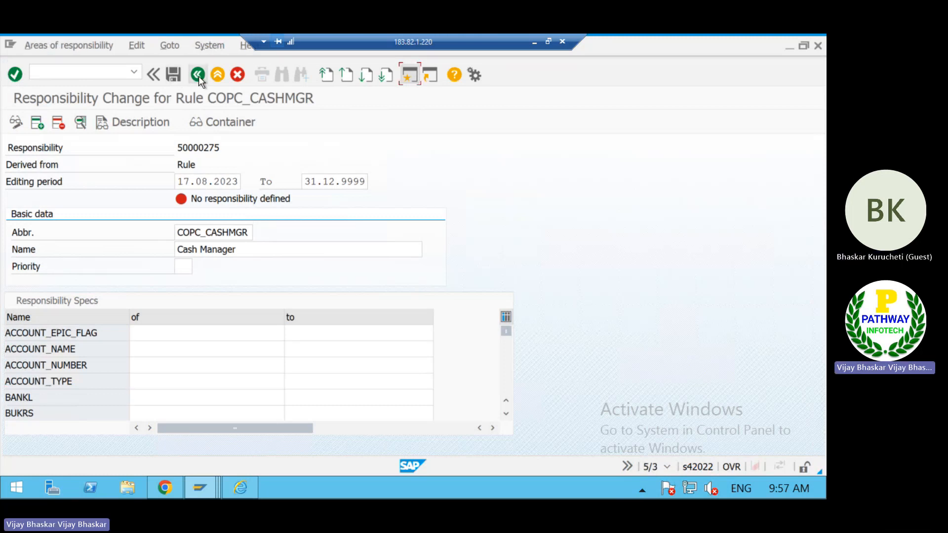
Assign the user S22USER21 to the Cash Manager responsibility for the period 17.08.2023 to 16.09.2023
left_click(70, 178)
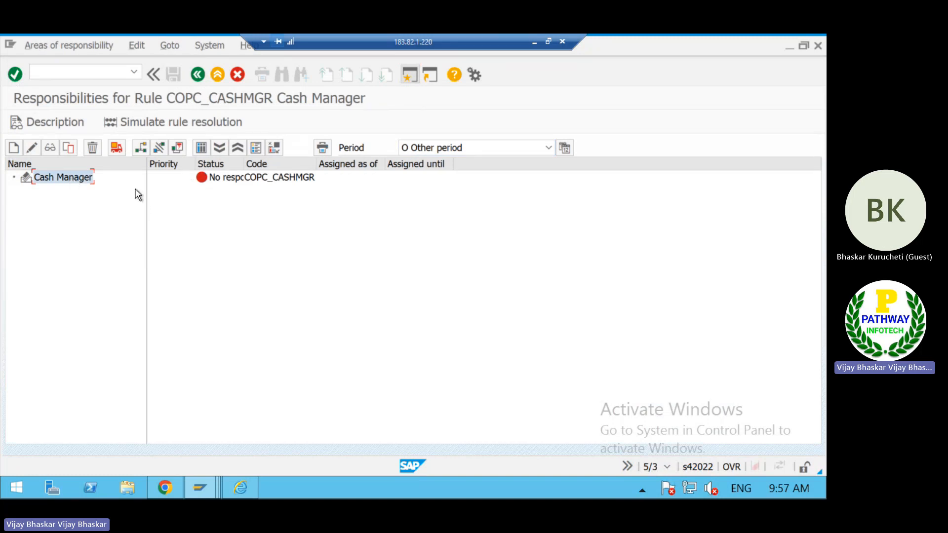
left_click(142, 148)
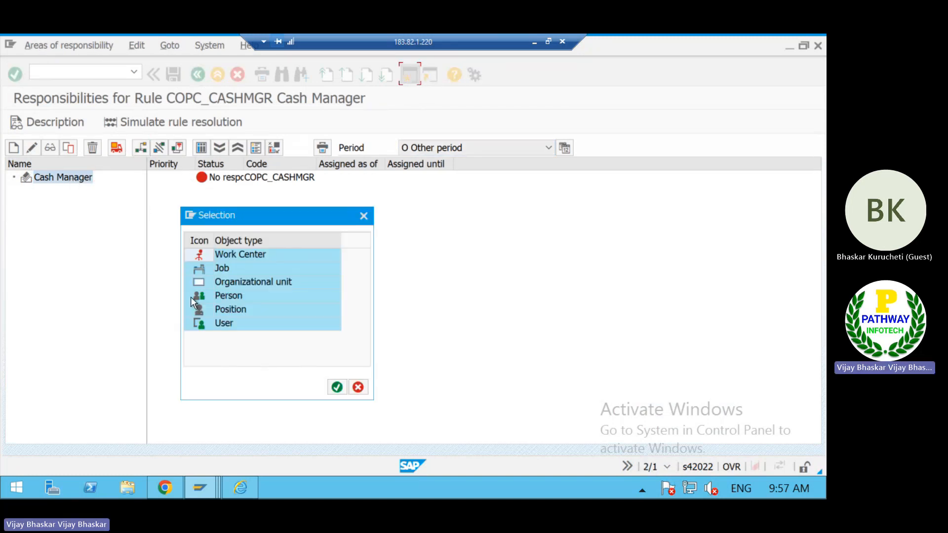
double_click(227, 322)
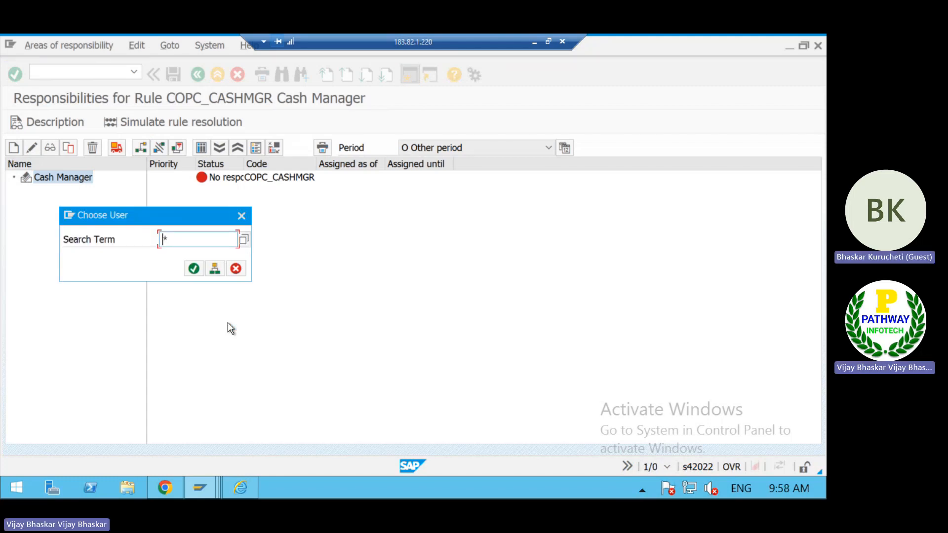
type("s2")
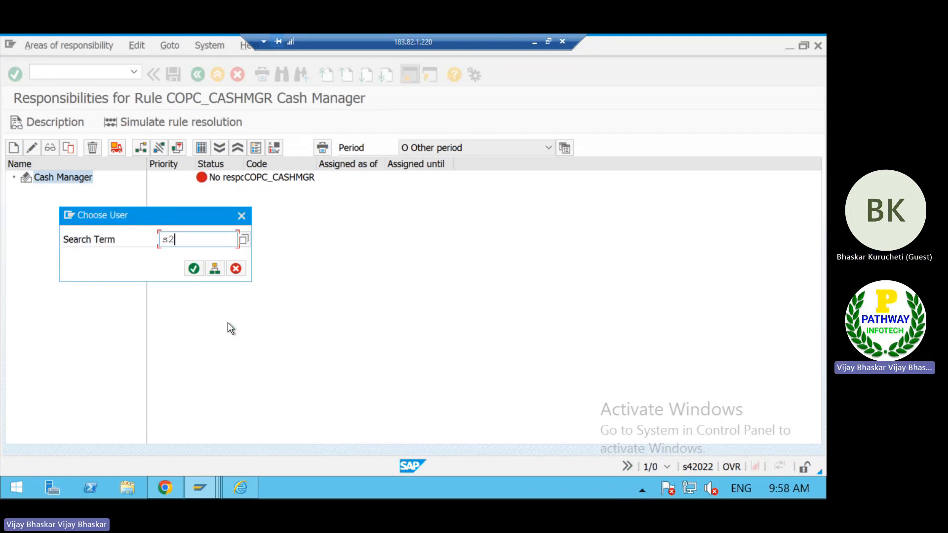
type("2user21")
left_click(198, 271)
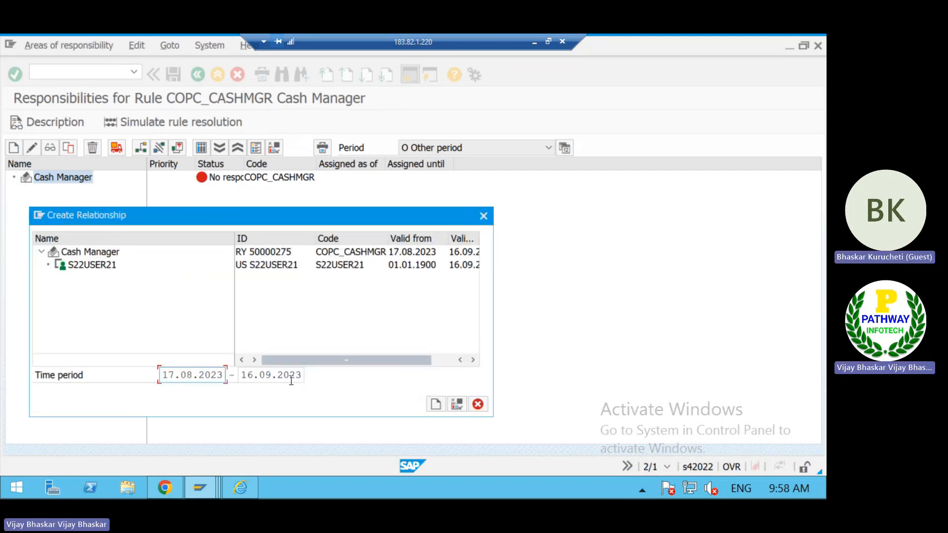
left_click(436, 404)
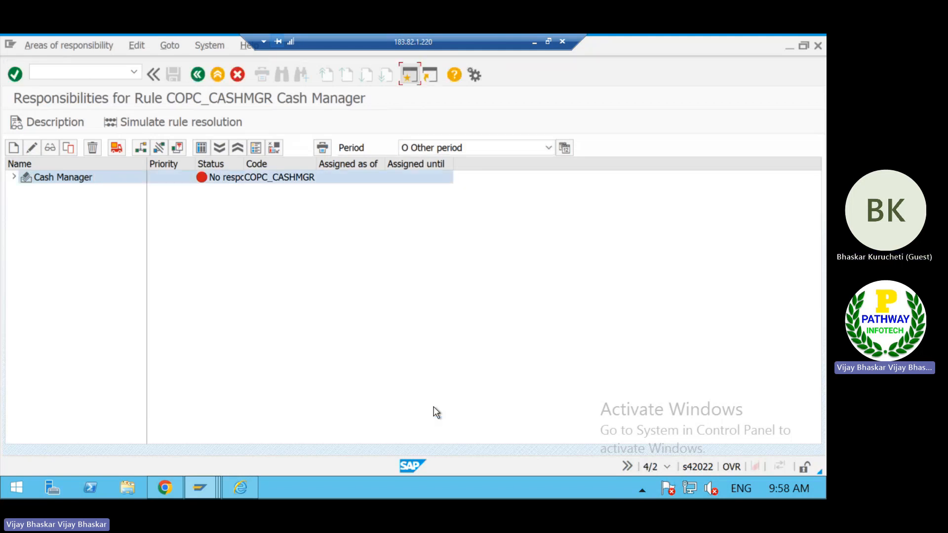
Expand the Cash Manager responsibility to check its assigned user, and return to the Display IMG structure
left_click(14, 177)
left_click(79, 191)
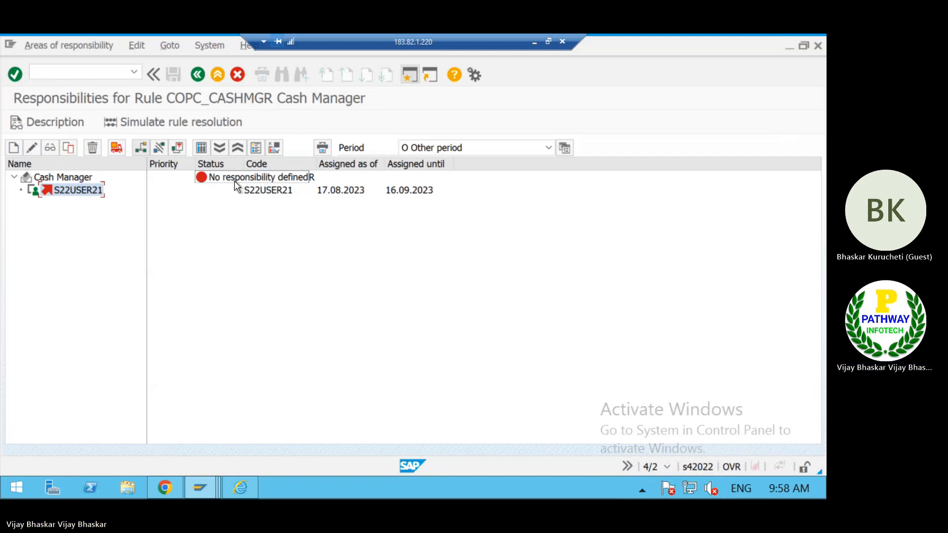
left_click(197, 78)
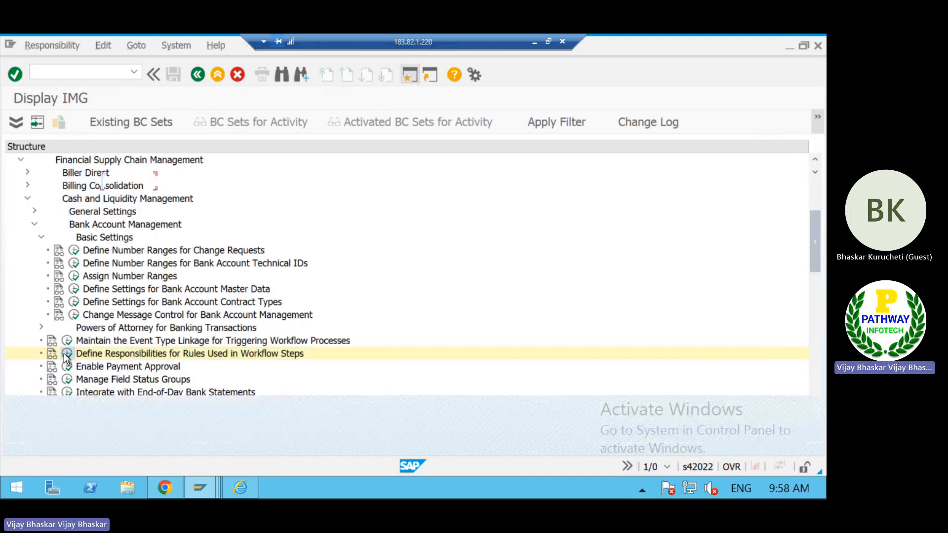
Start Define Responsibilities for Rules Used in Workflow Steps and try to open rule number 67600006
left_click(66, 353)
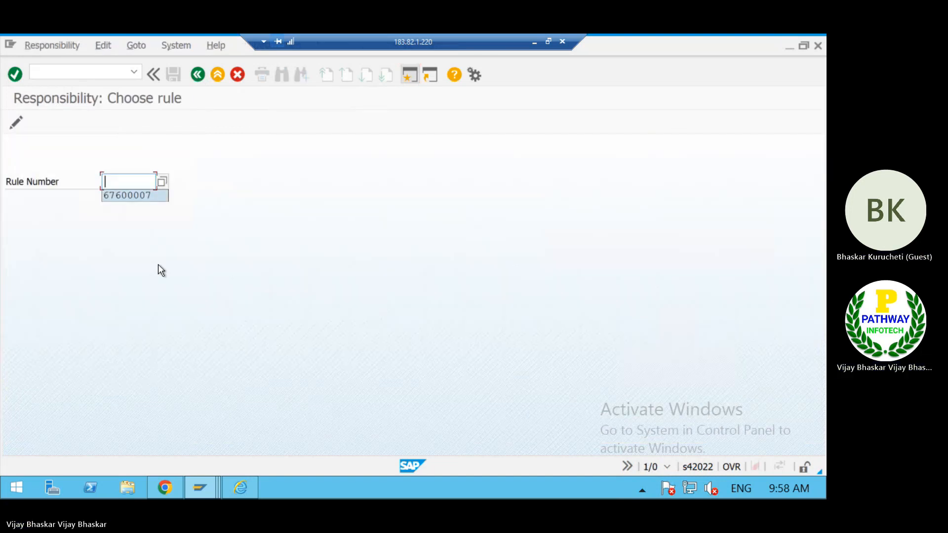
key("Return")
key("BackSpace")
type("67600006")
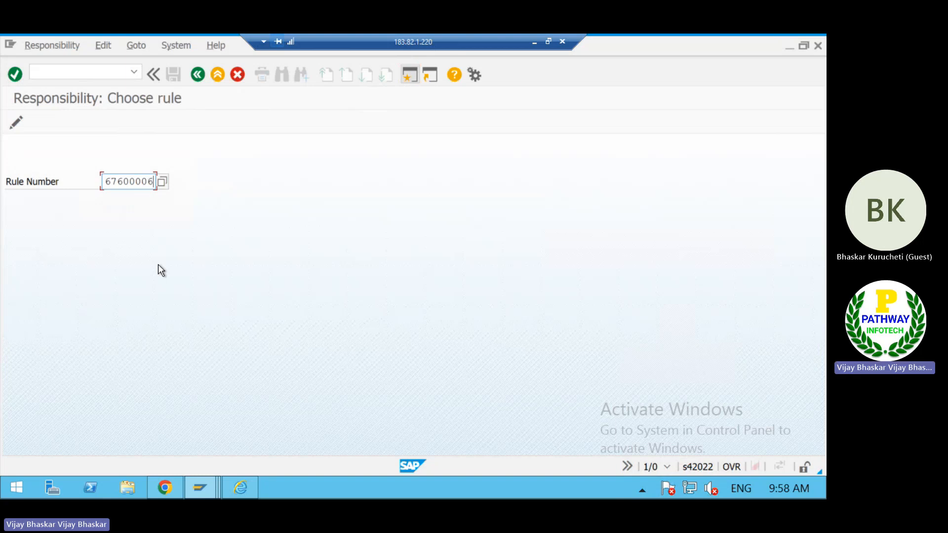
key("Return")
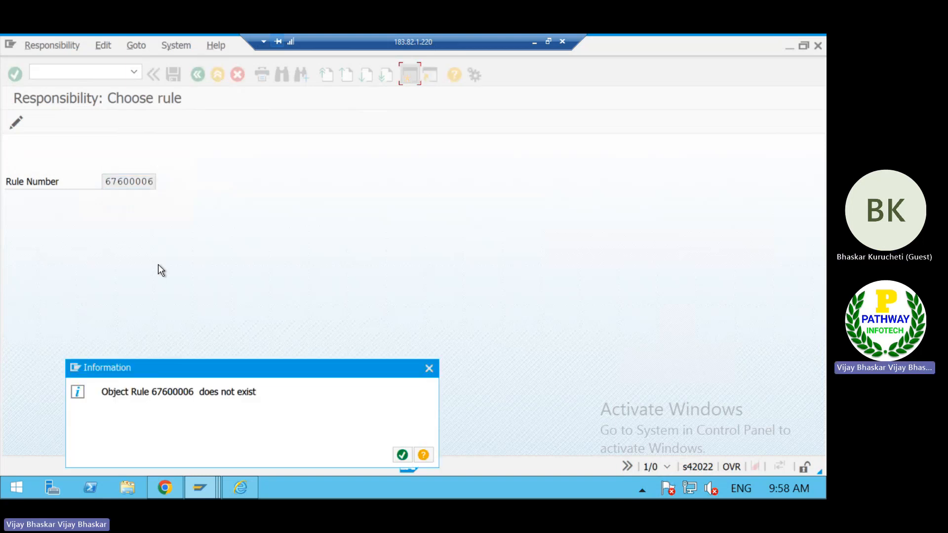
left_click(403, 455)
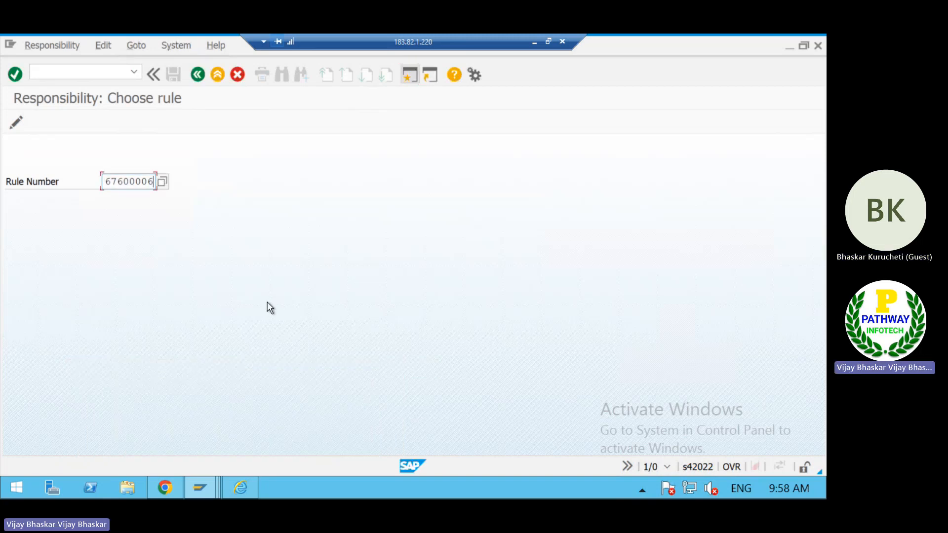
Check the responsibilities of rule 67600008 for the period 01.01.1900 to 31.12.9999, and exit without adding any
key("BackSpace")
type("8")
key("Return")
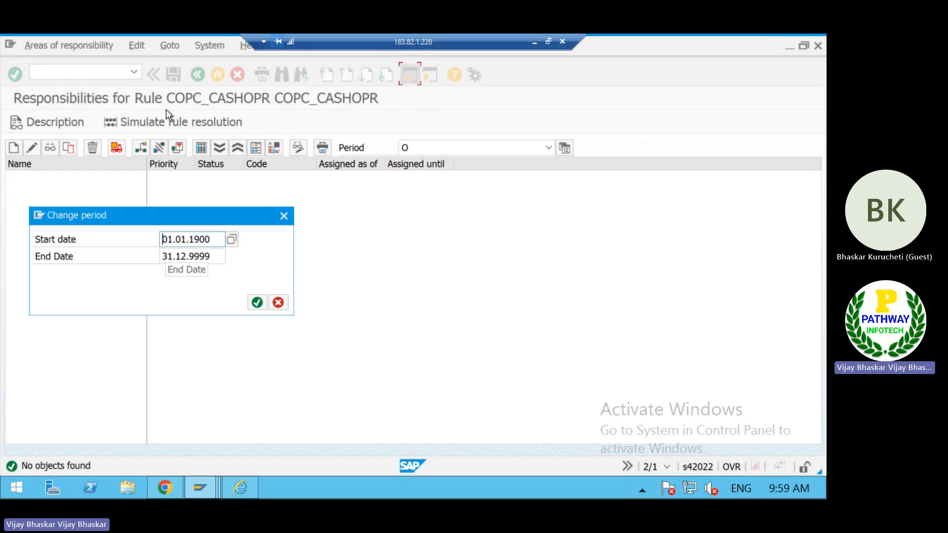
left_click(256, 304)
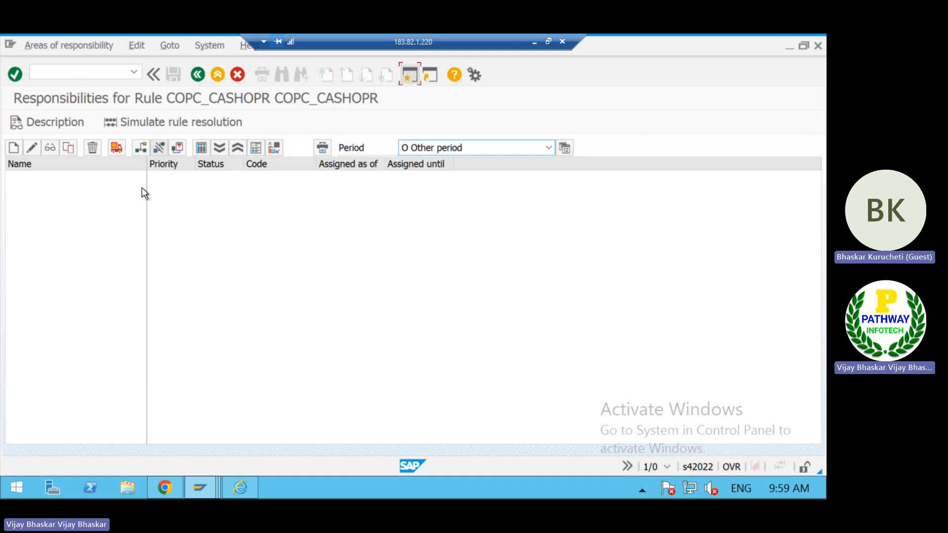
left_click(237, 75)
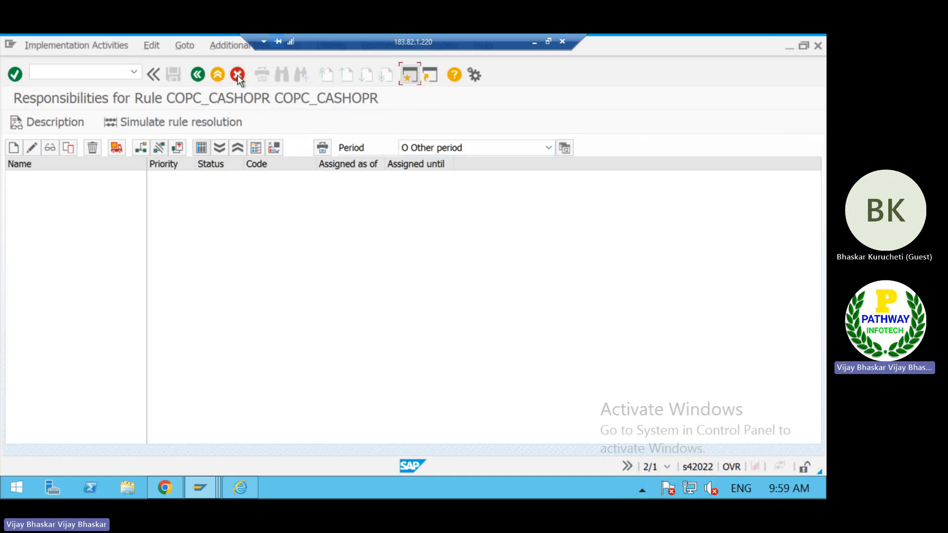
Review the responsibilities of rule 67600007 for the period 01.01.1900 to 31.12.9999
left_click(238, 75)
key("Down")
key("Down")
key("Down")
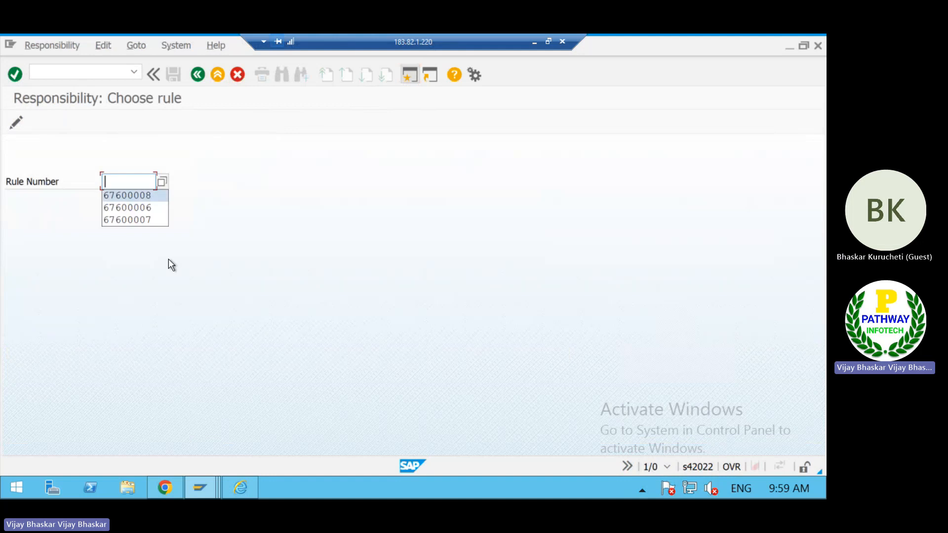
key("Return")
key("Return")
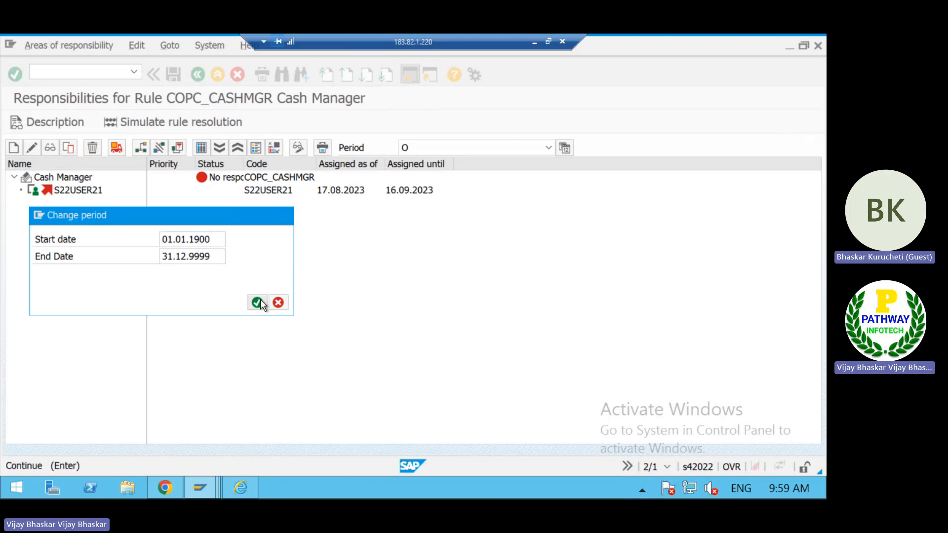
left_click(263, 301)
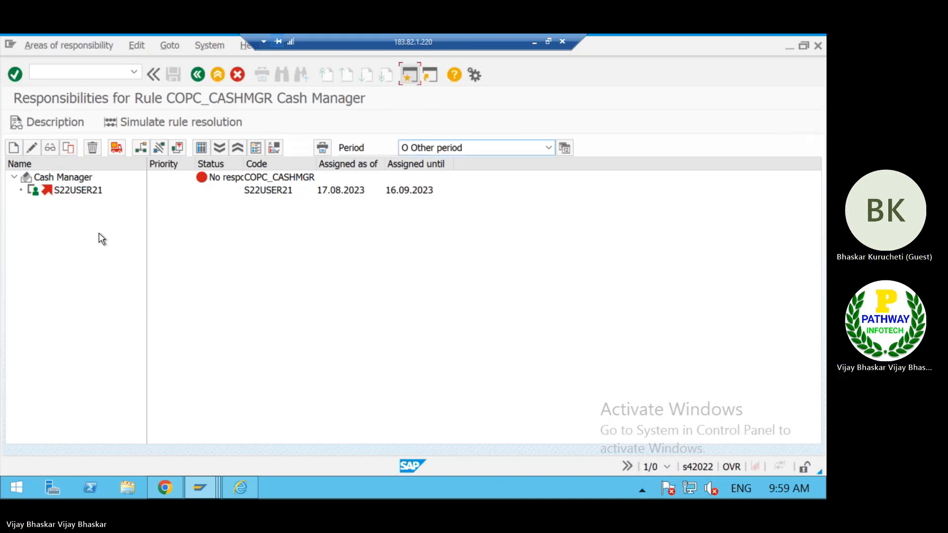
Return to the Display IMG structure and switch to the S4HANA_Efforts Estimation workbook in Excel
left_click(197, 74)
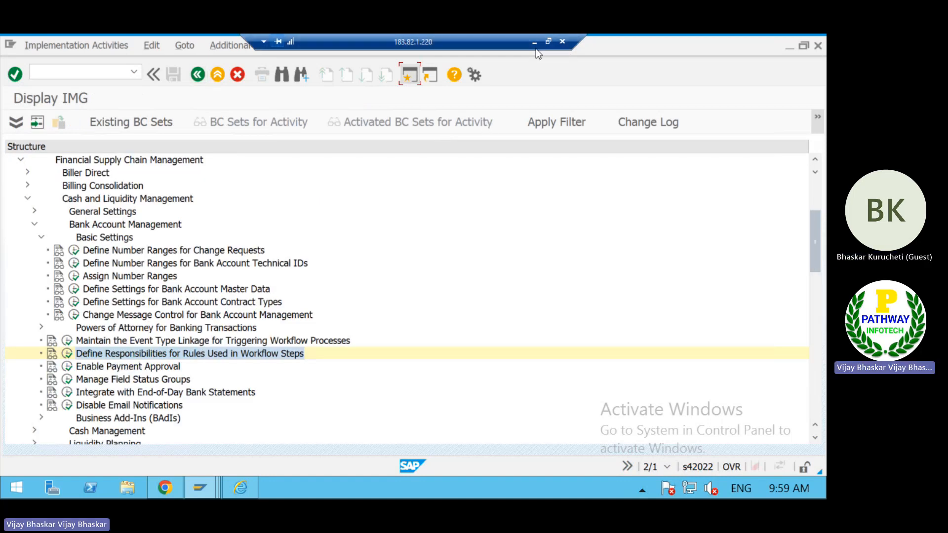
left_click(536, 42)
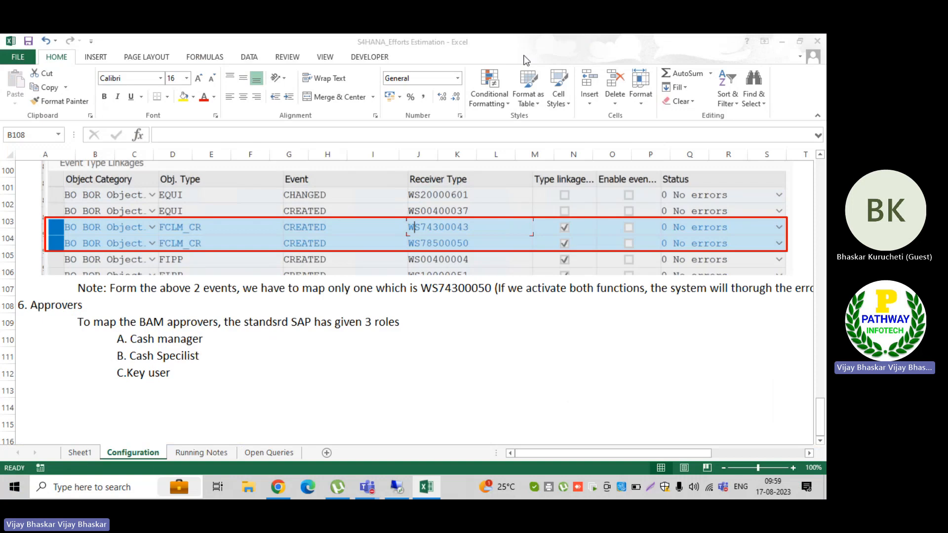